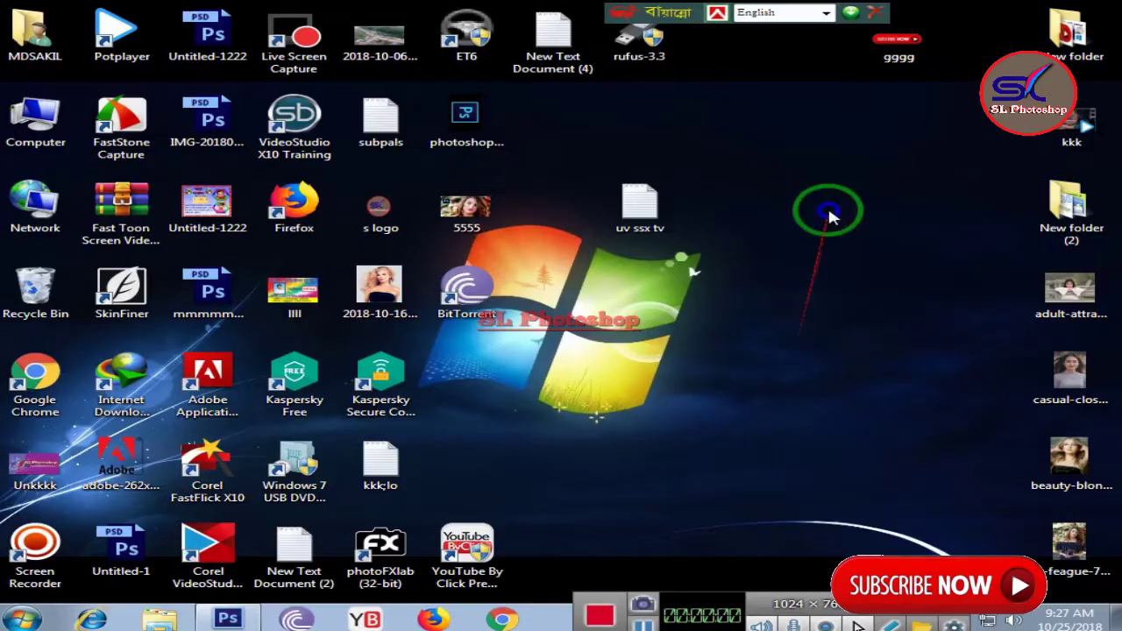
# Refresh the desktop twice and bring the Photoshop window with the portrait forward.
pyautogui.rightClick(829, 213)
pyautogui.click(871, 253)
pyautogui.rightClick(816, 177)
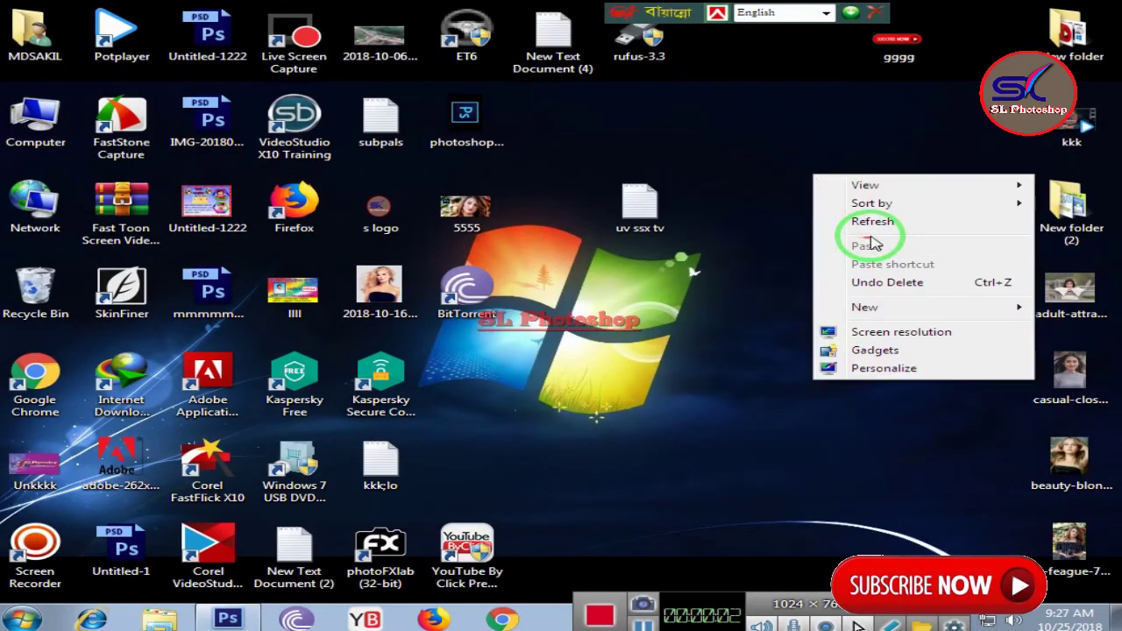
pyautogui.click(851, 221)
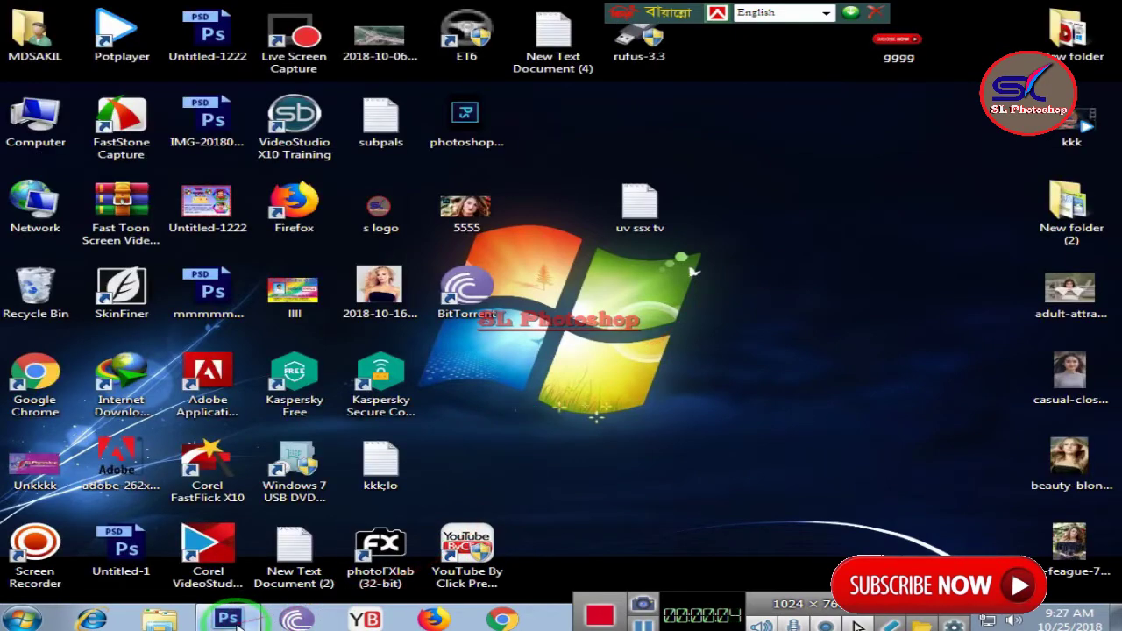
pyautogui.click(227, 618)
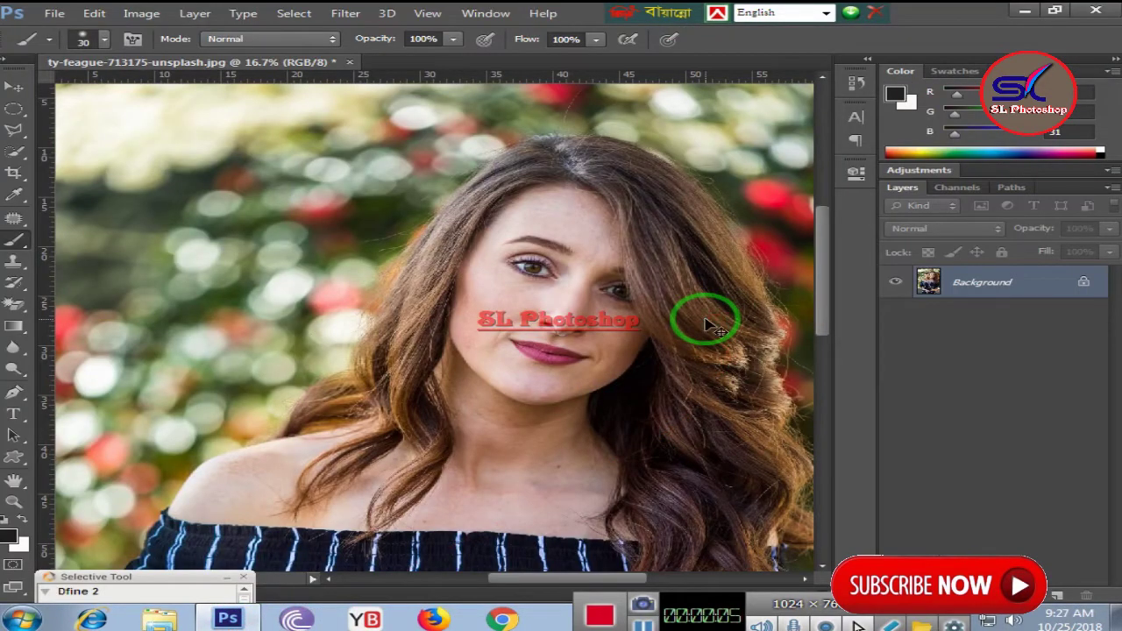
# Zoom in and duplicate the Background layer into a Background copy, hiding the original.
pyautogui.scroll(2, 705, 326)
pyautogui.scroll(1, 705, 326)
pyautogui.scroll(1, 706, 326)
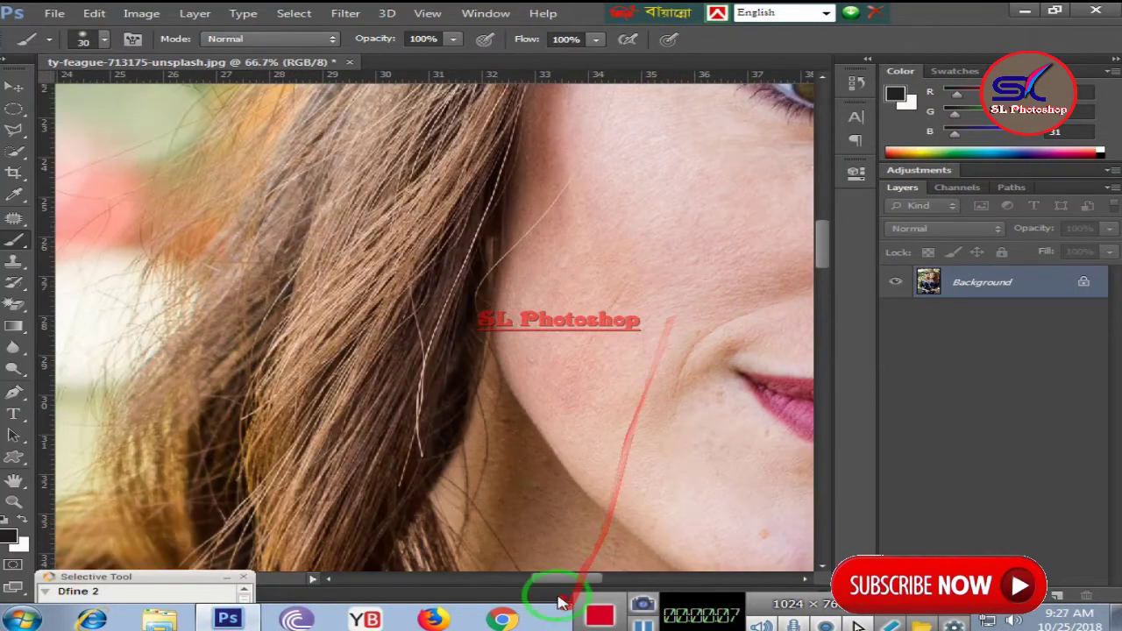
pyautogui.moveTo(551, 579); pyautogui.dragTo(623, 579)
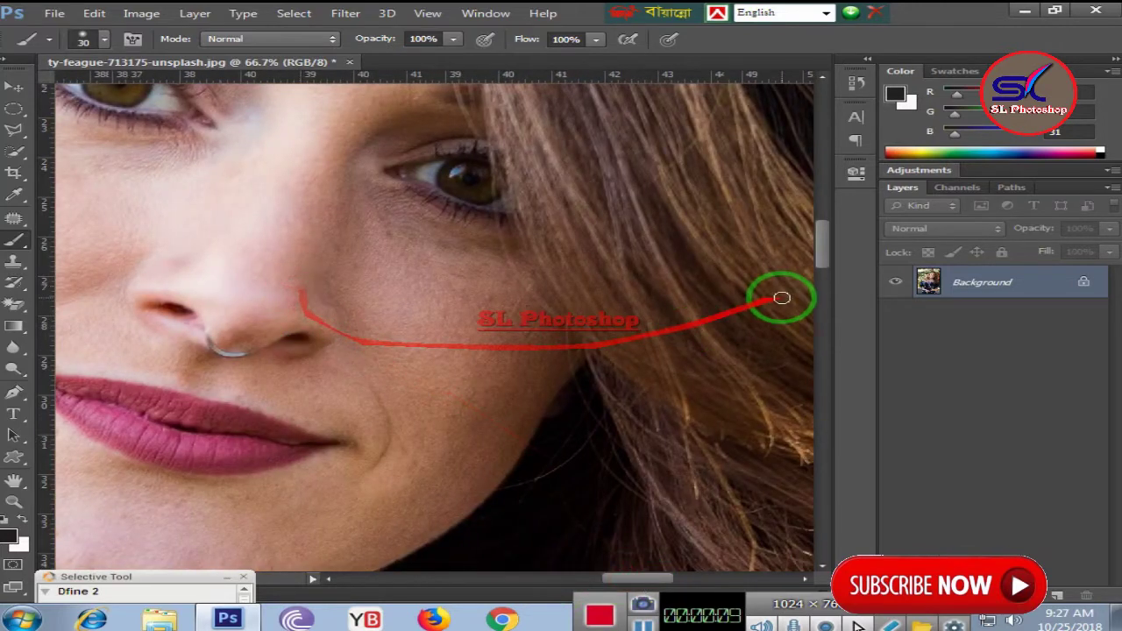
pyautogui.rightClick(975, 283)
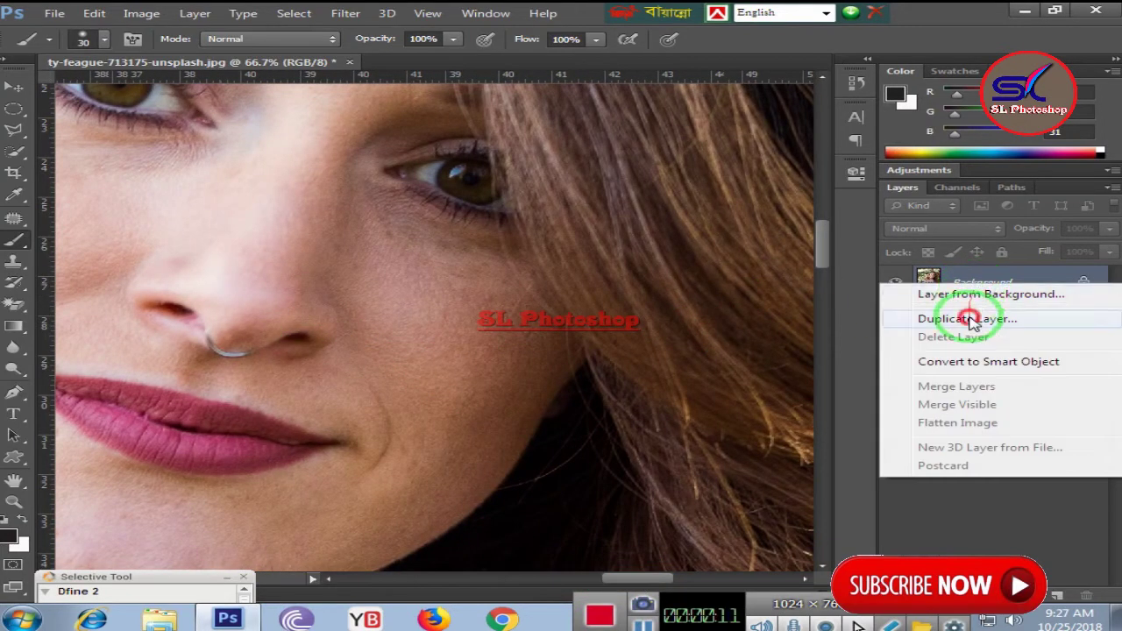
pyautogui.click(964, 318)
pyautogui.click(778, 187)
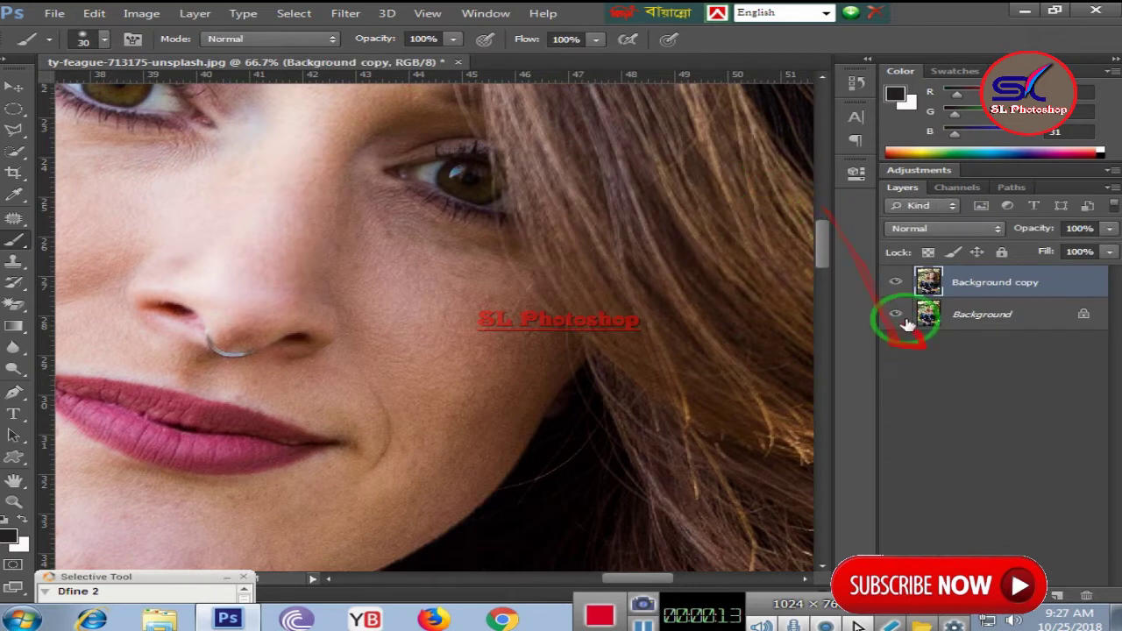
pyautogui.moveTo(641, 579); pyautogui.dragTo(601, 574)
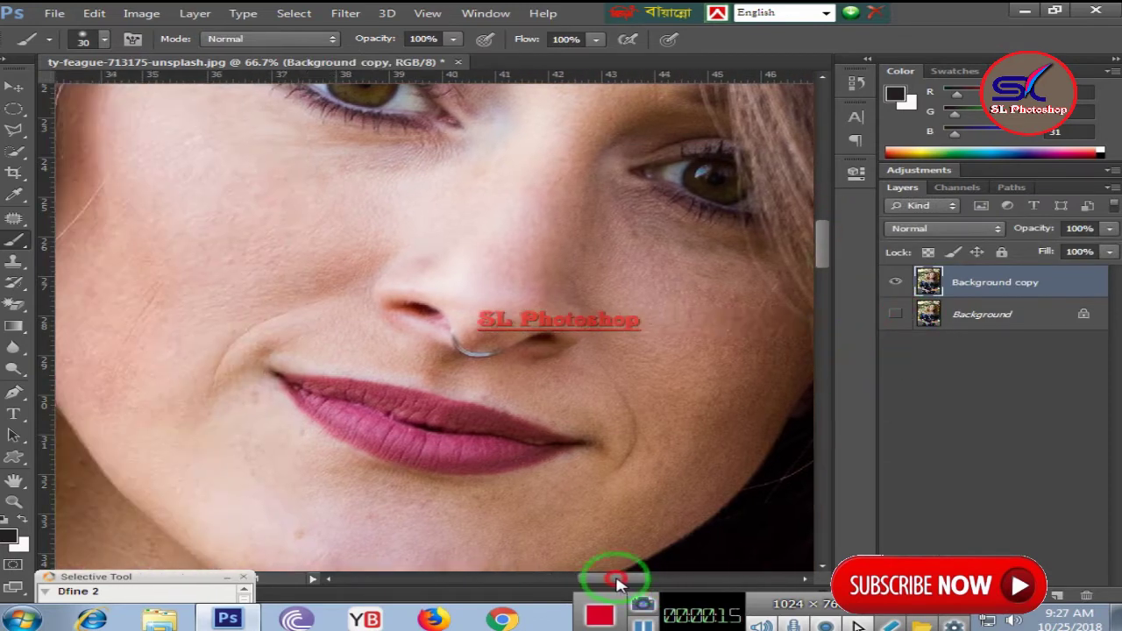
pyautogui.scroll(2, 504, 307)
pyautogui.scroll(3, 501, 333)
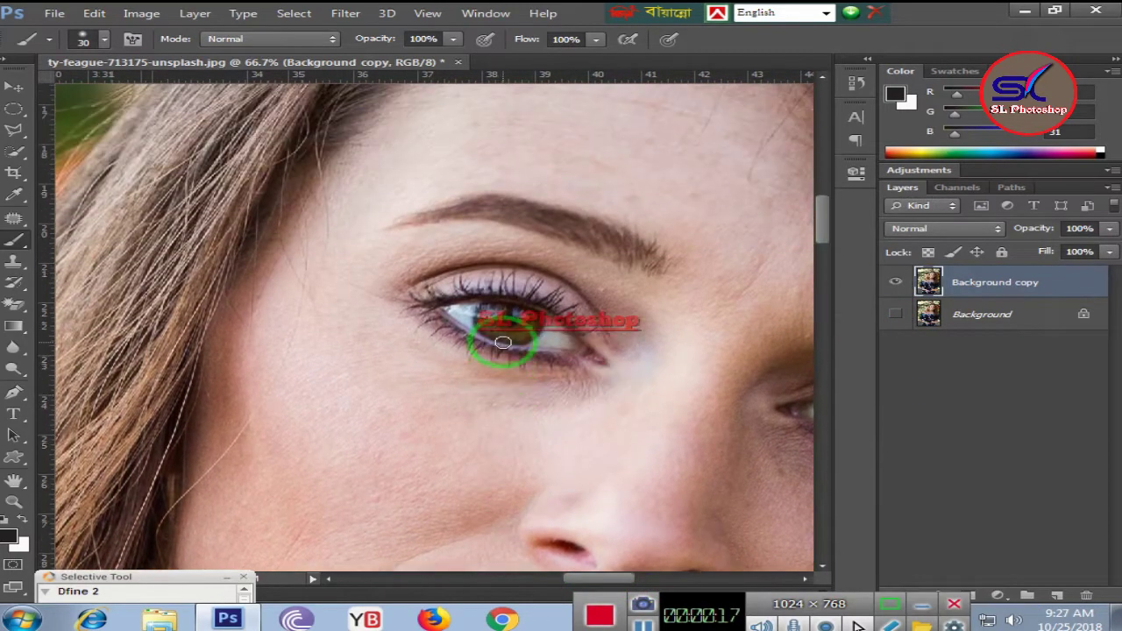
pyautogui.scroll(3, 519, 239)
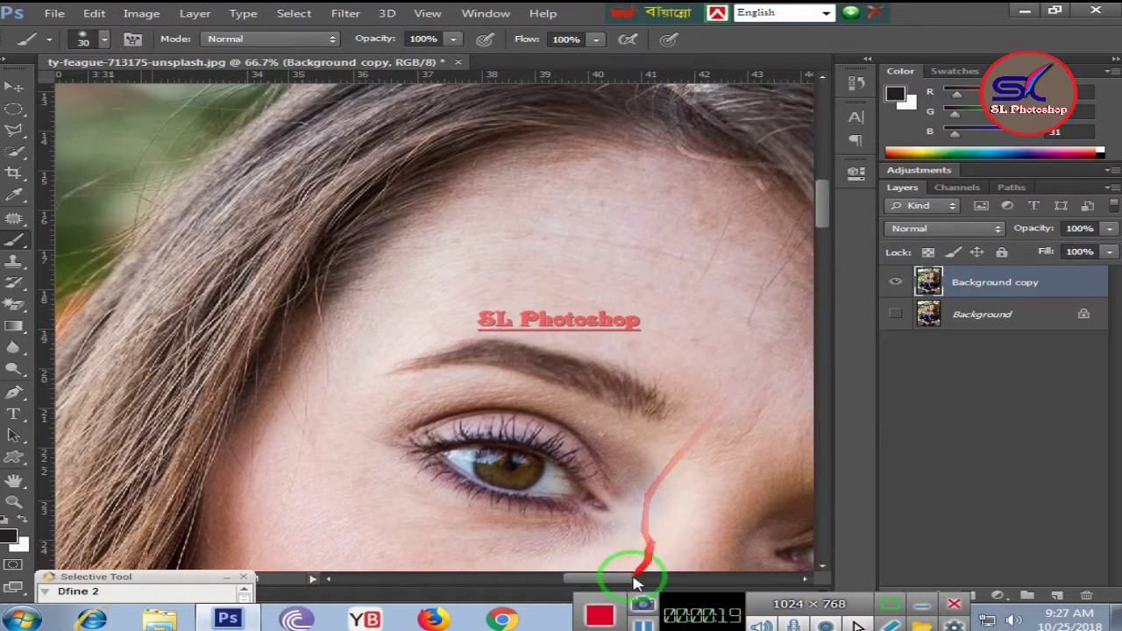
pyautogui.moveTo(626, 578); pyautogui.dragTo(633, 571)
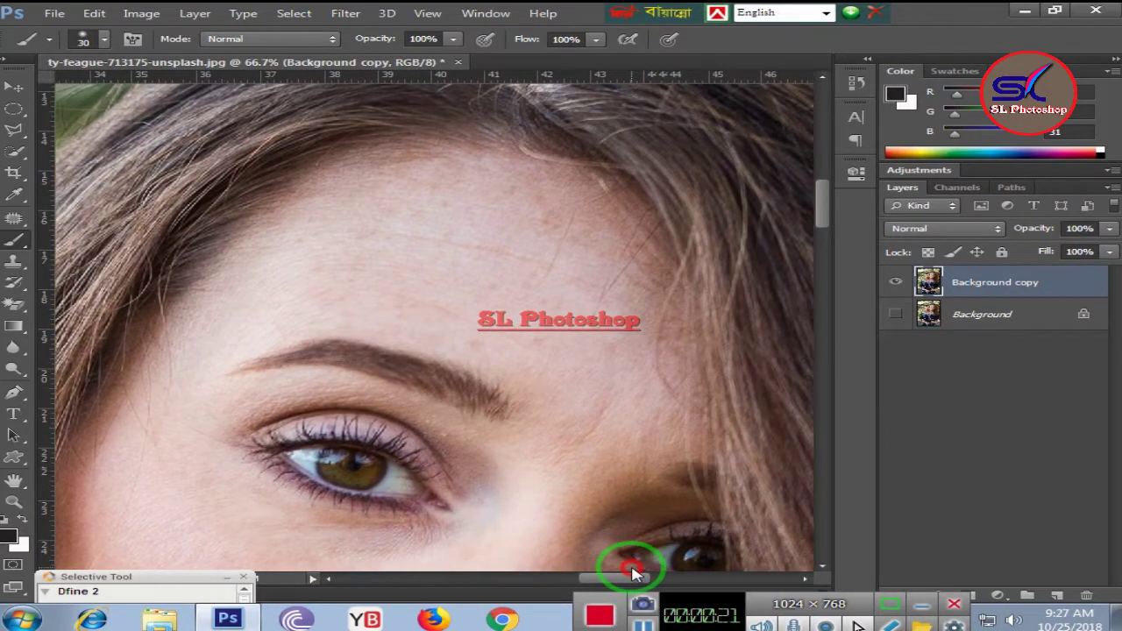
# With the Spot Healing Brush, heal a forehead line and the temple beside the eye.
pyautogui.click(15, 220)
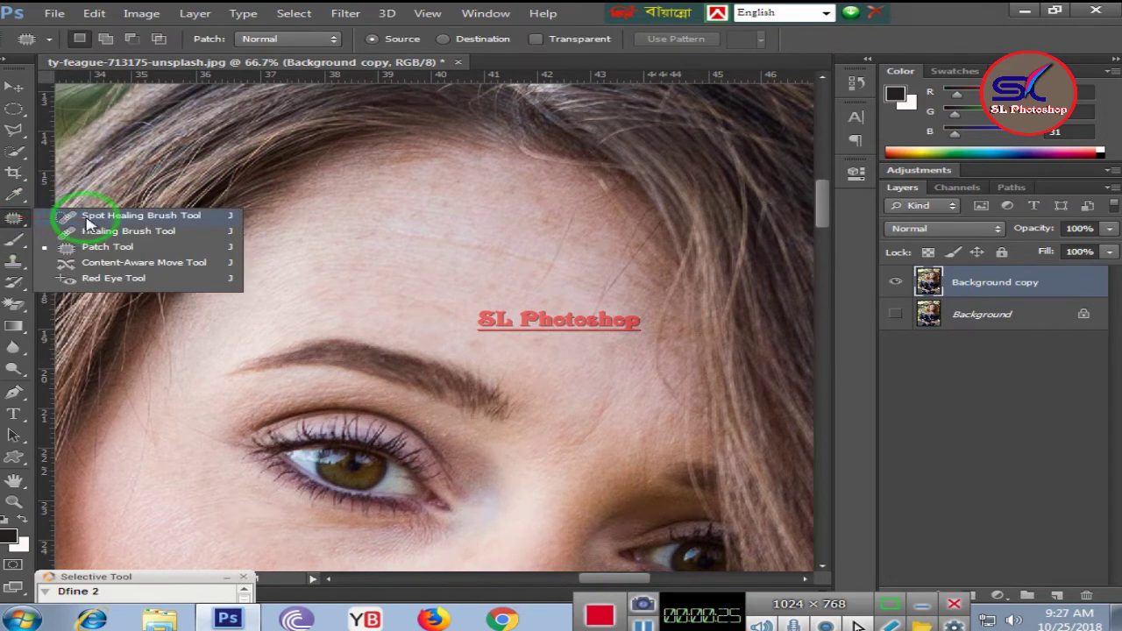
pyautogui.click(110, 219)
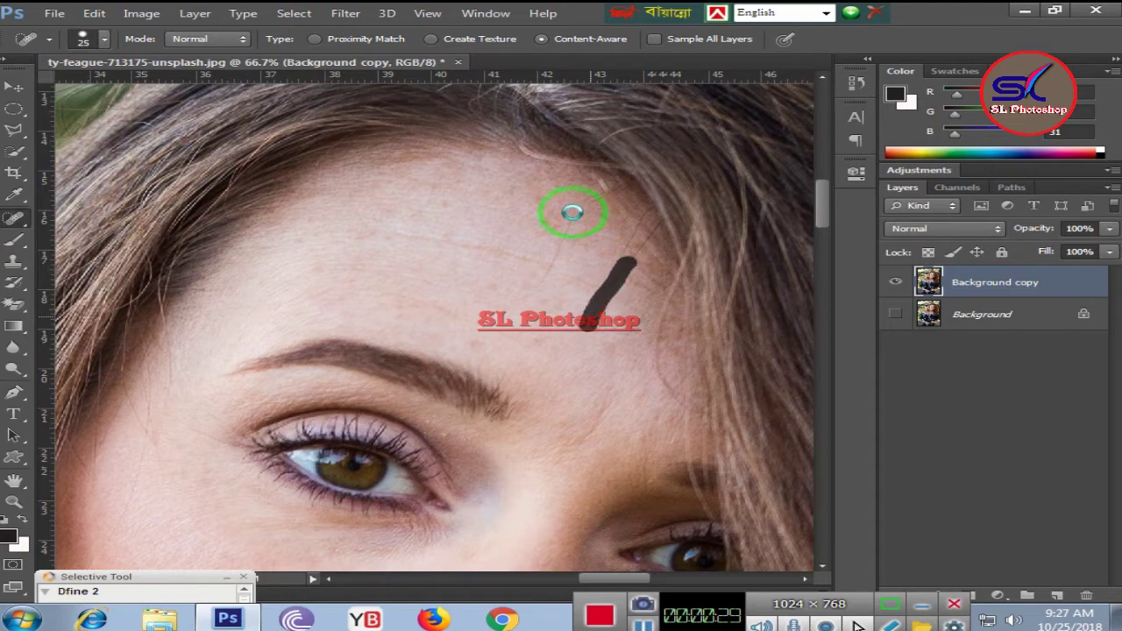
pyautogui.moveTo(574, 214); pyautogui.dragTo(547, 261)
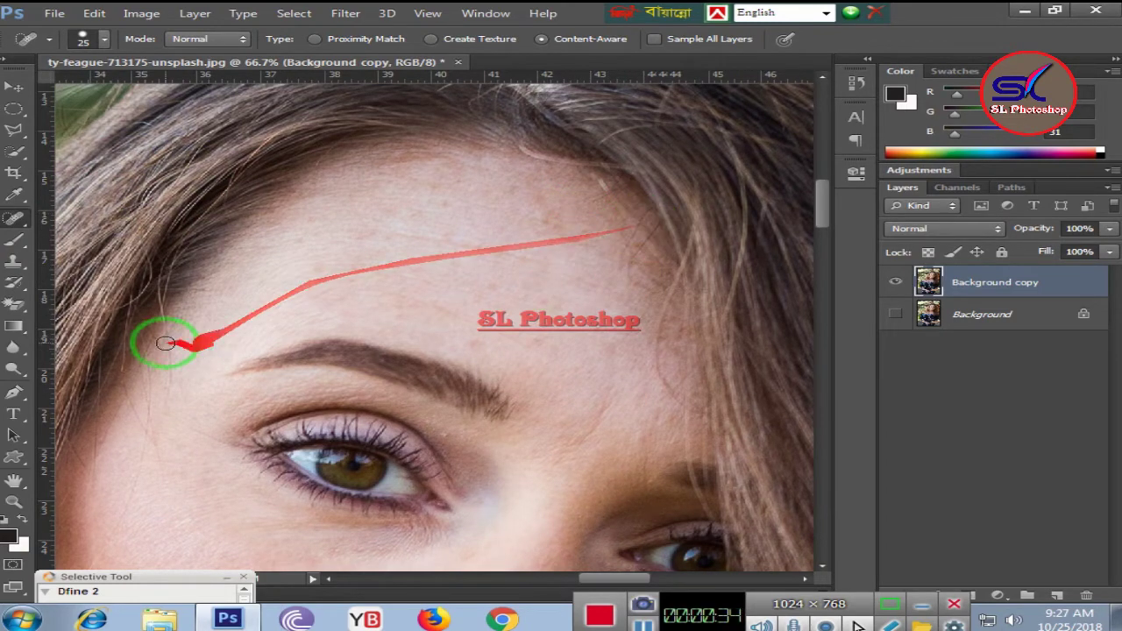
pyautogui.moveTo(163, 333)
pyautogui.mouseDown()
pyautogui.moveTo(160, 401)
pyautogui.moveTo(187, 430)
pyautogui.mouseUp()
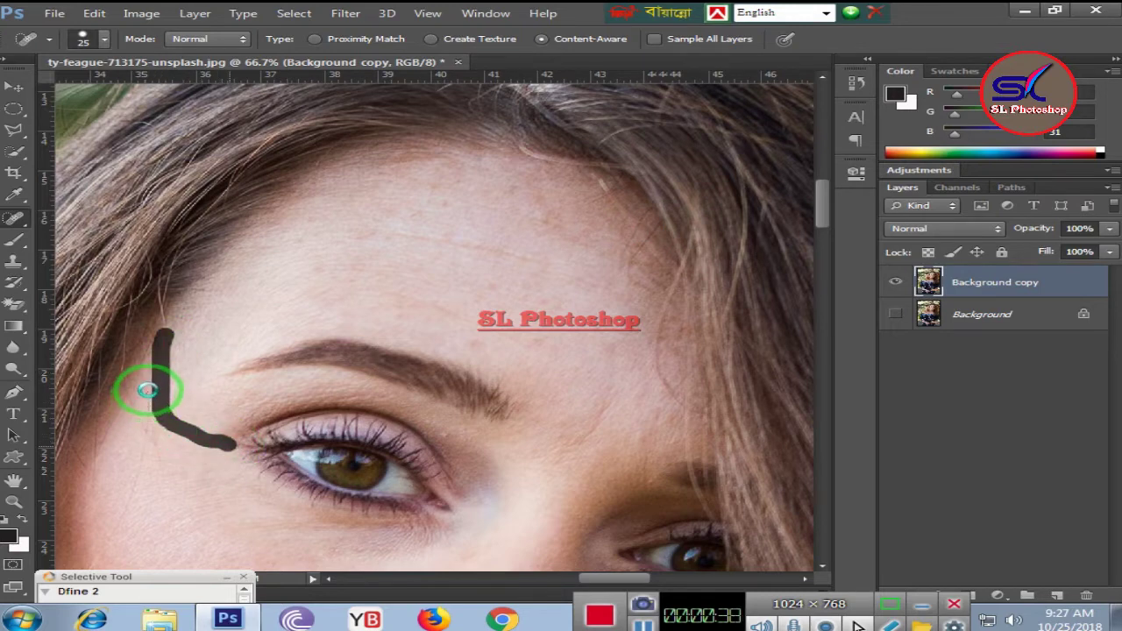
pyautogui.moveTo(153, 389)
pyautogui.mouseDown()
pyautogui.moveTo(111, 546)
pyautogui.moveTo(154, 409)
pyautogui.moveTo(174, 389)
pyautogui.mouseUp()
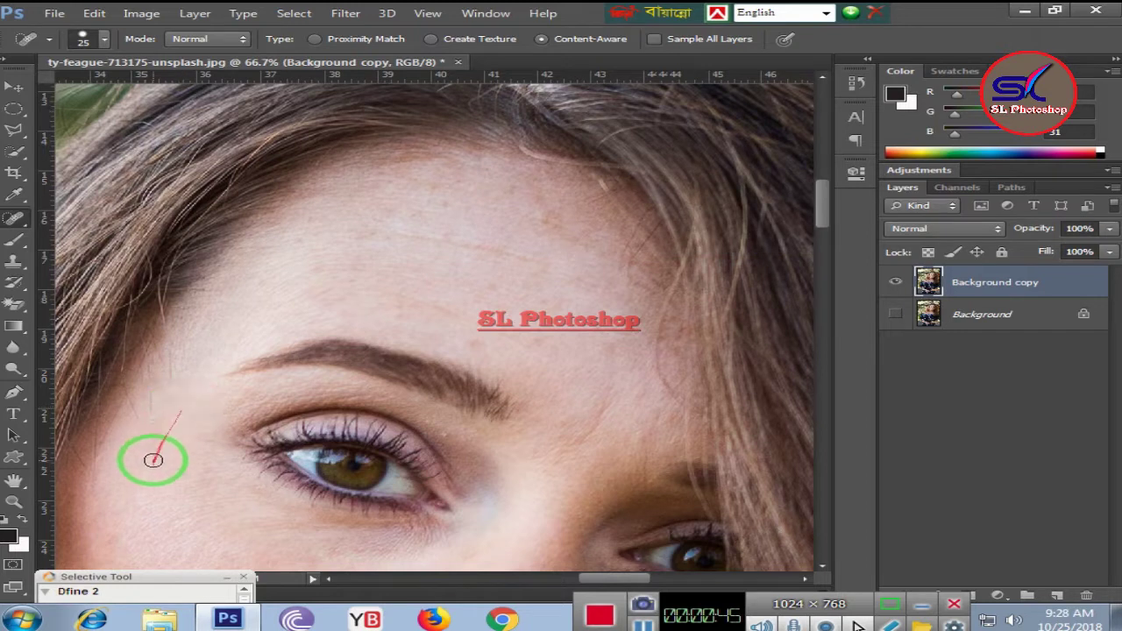
# Heal the remaining temple spots and forehead lines, then view the whole portrait.
pyautogui.moveTo(153, 459)
pyautogui.mouseDown()
pyautogui.moveTo(180, 383)
pyautogui.moveTo(169, 376)
pyautogui.mouseUp()
pyautogui.click(147, 404)
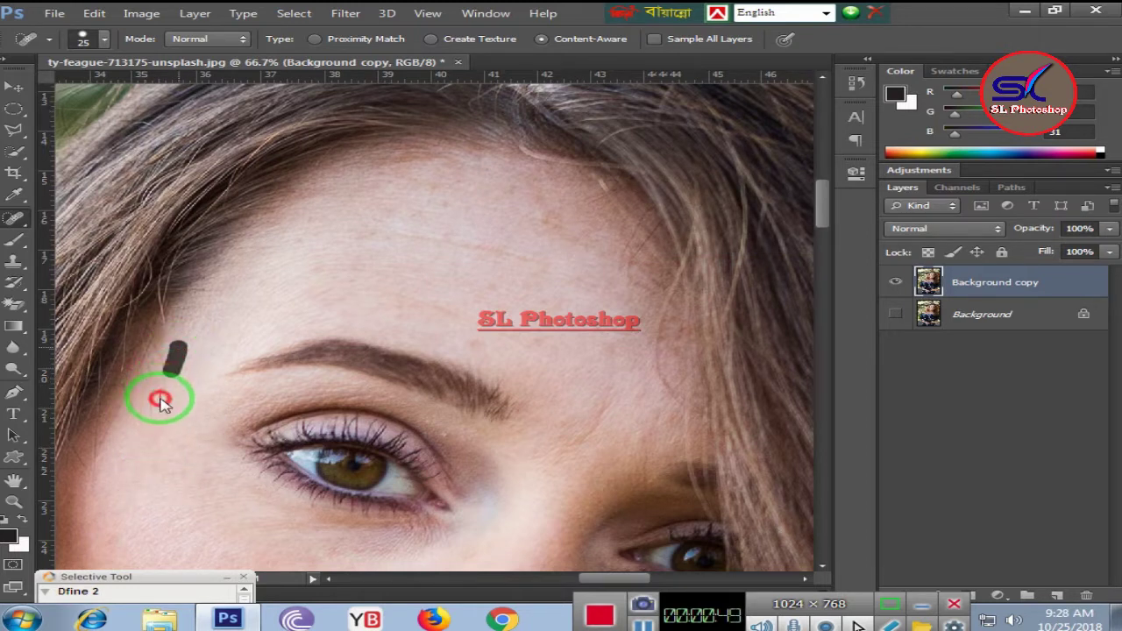
pyautogui.click(159, 399)
pyautogui.moveTo(184, 469); pyautogui.dragTo(394, 295)
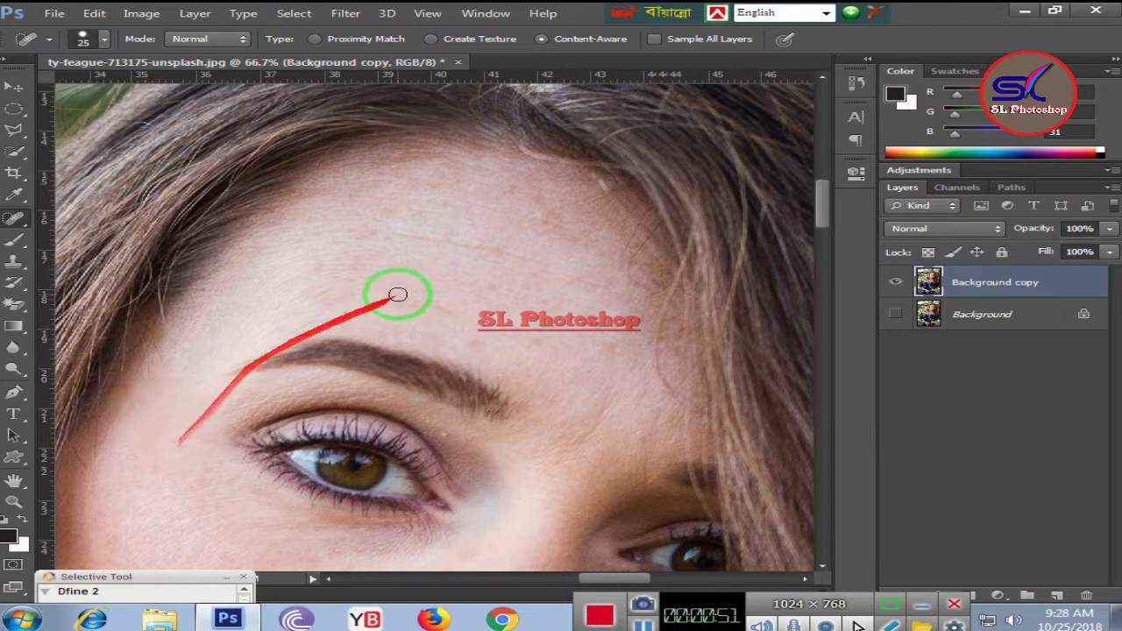
pyautogui.moveTo(501, 253)
pyautogui.mouseDown()
pyautogui.moveTo(371, 243)
pyautogui.moveTo(387, 233)
pyautogui.moveTo(533, 259)
pyautogui.mouseUp()
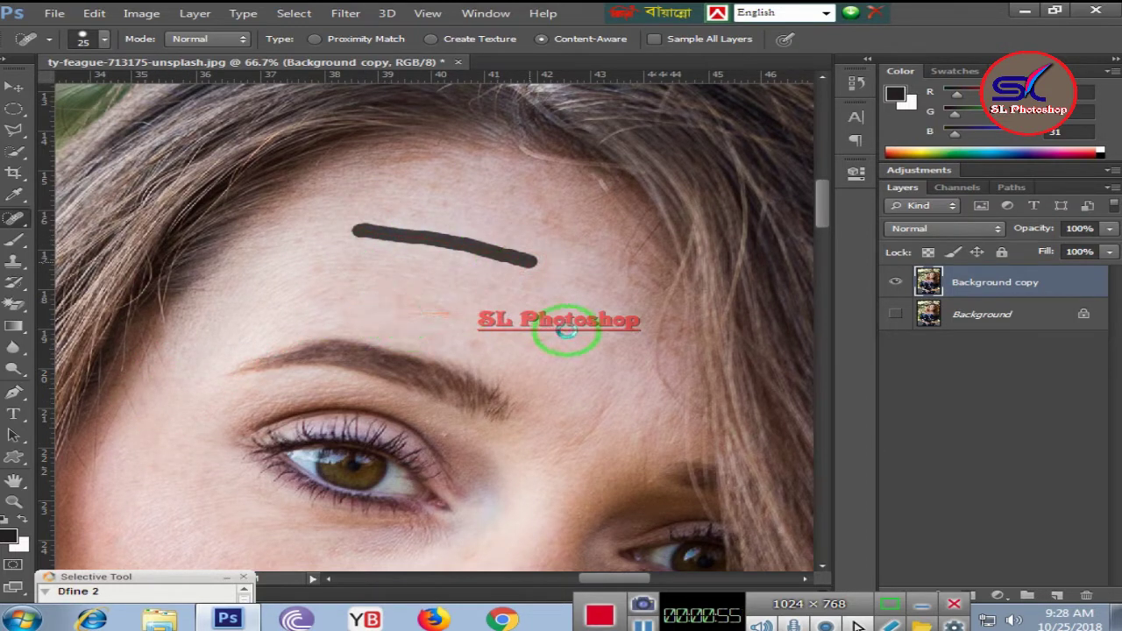
pyautogui.scroll(-2, 568, 336)
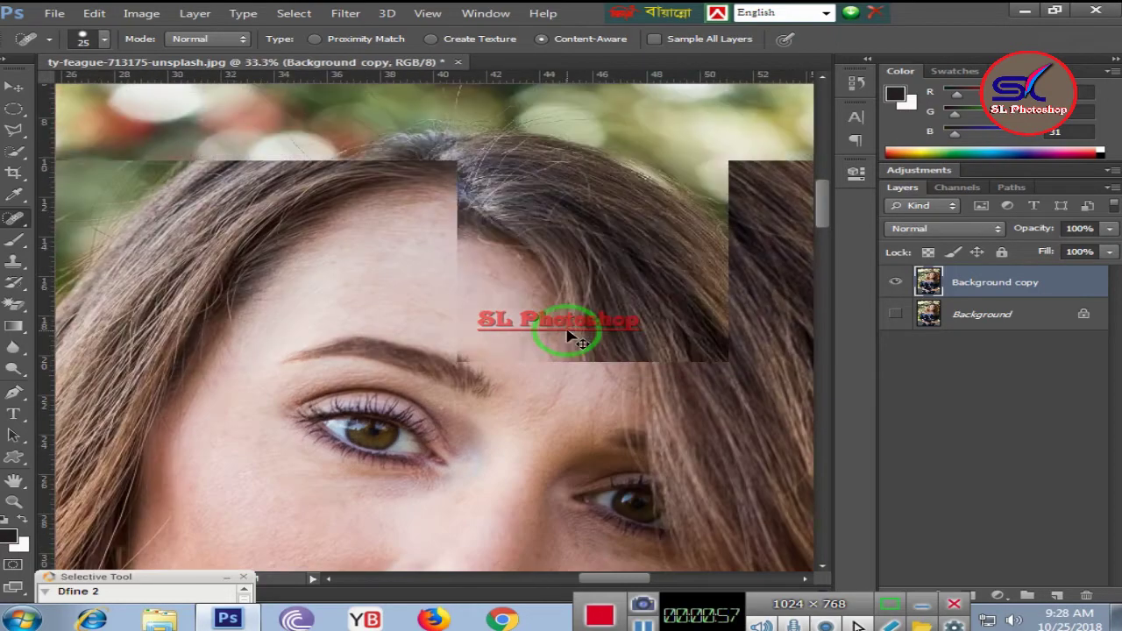
pyautogui.scroll(-2, 568, 336)
pyautogui.scroll(-2, 568, 335)
pyautogui.scroll(2, 574, 338)
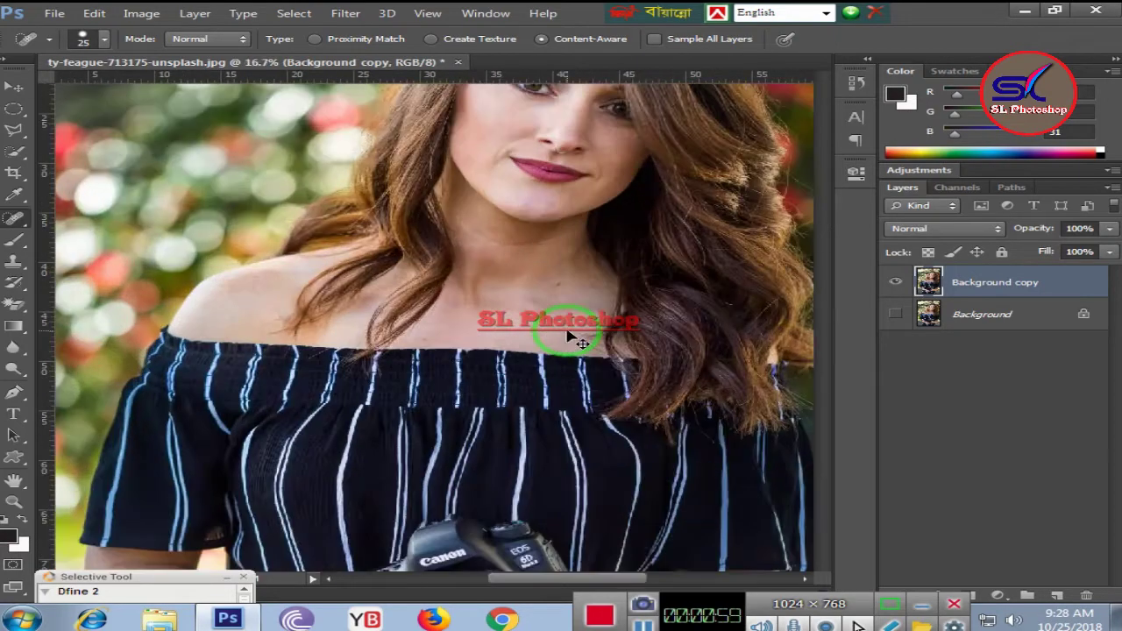
pyautogui.scroll(-1, 575, 337)
pyautogui.scroll(-2, 571, 337)
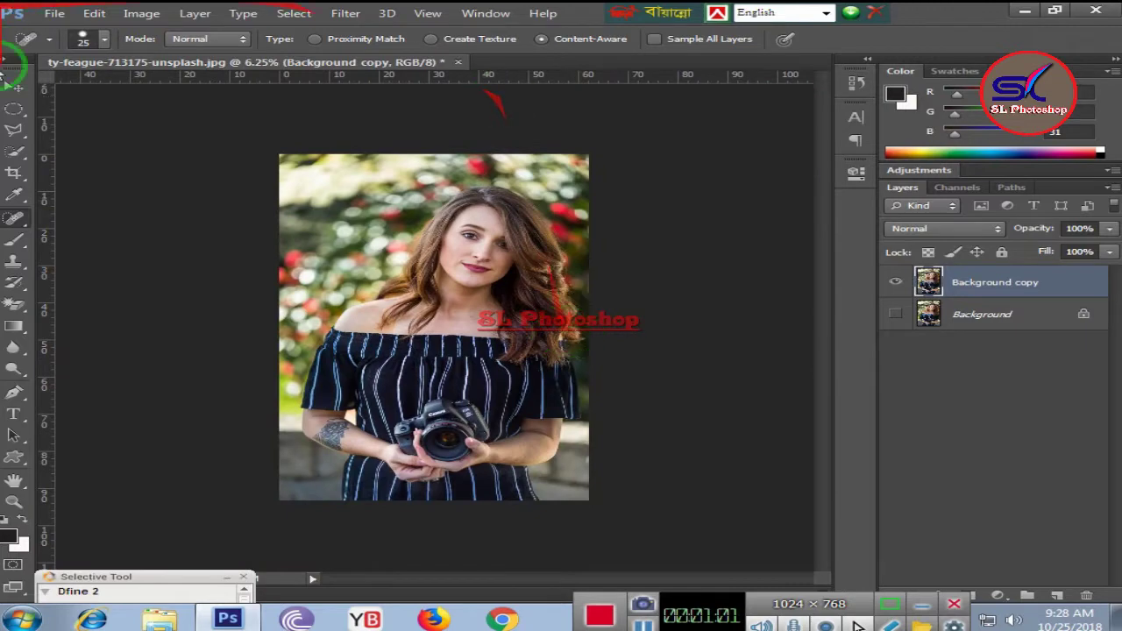
# Crop the photo's bottom edge up to the shoulders and zoom in to 25%.
pyautogui.click(21, 178)
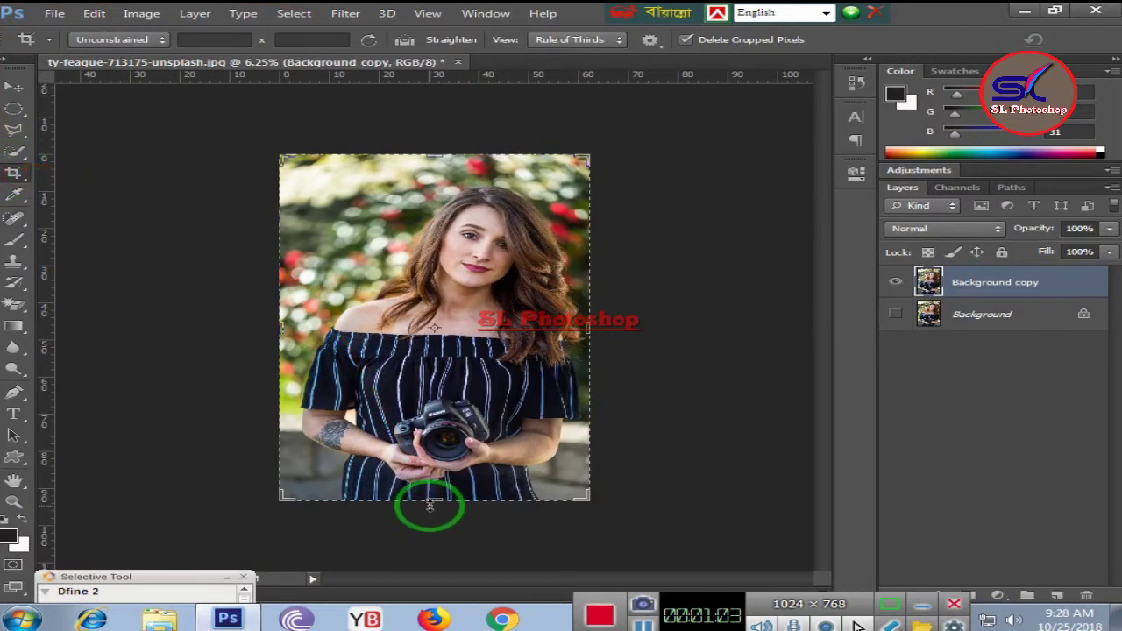
pyautogui.moveTo(430, 506); pyautogui.dragTo(439, 432)
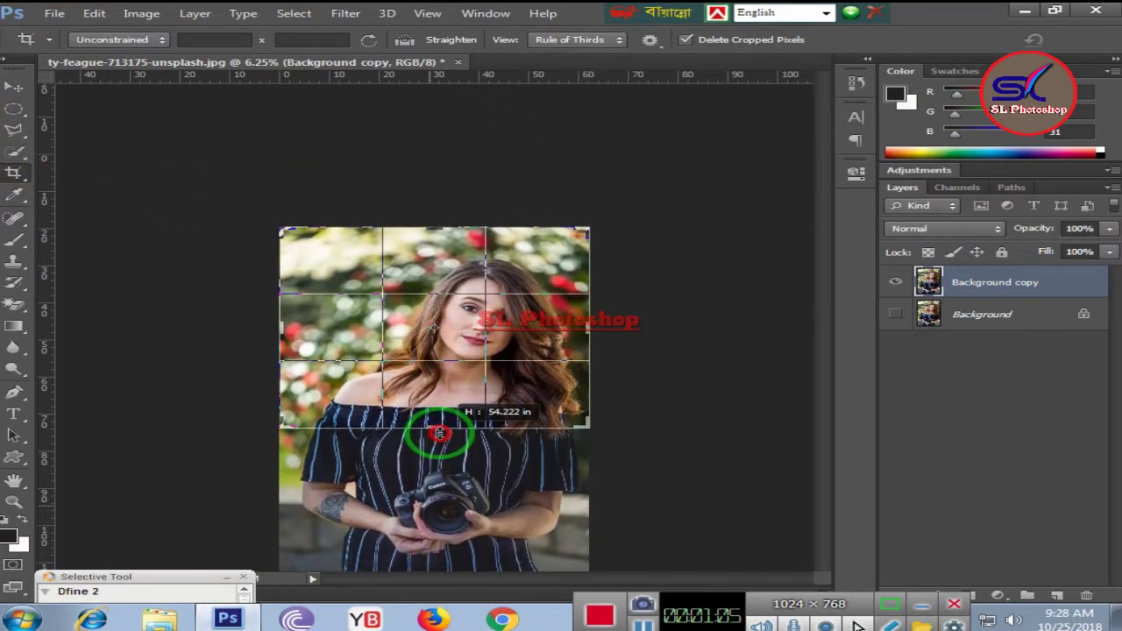
pyautogui.press('Return')
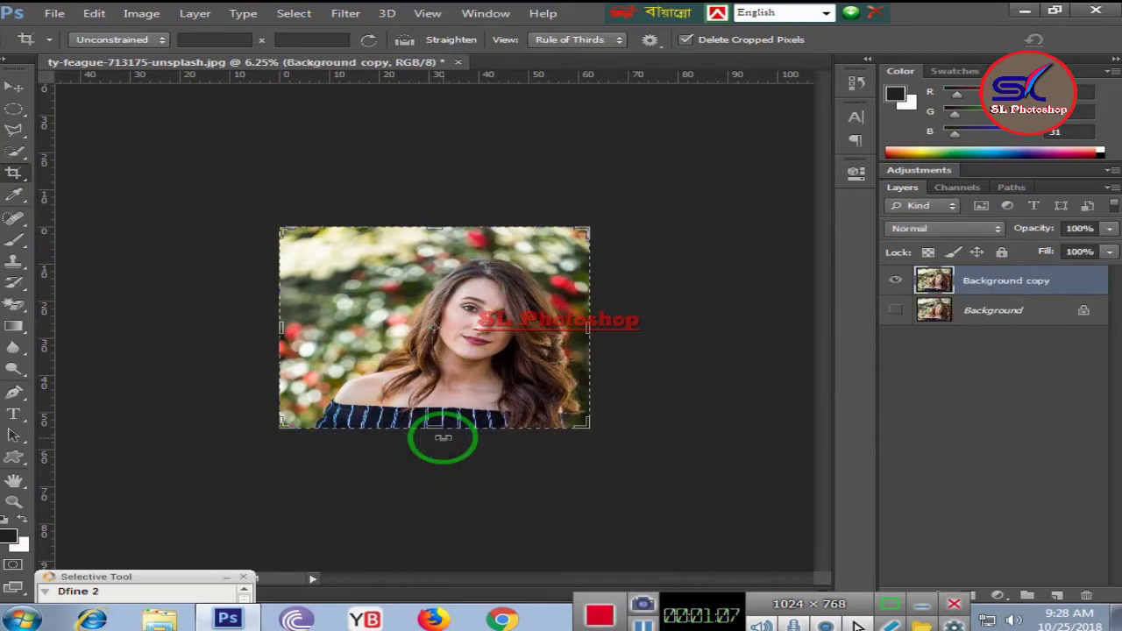
pyautogui.hotkey('ctrl', '+')
pyautogui.hotkey('ctrl', '+')
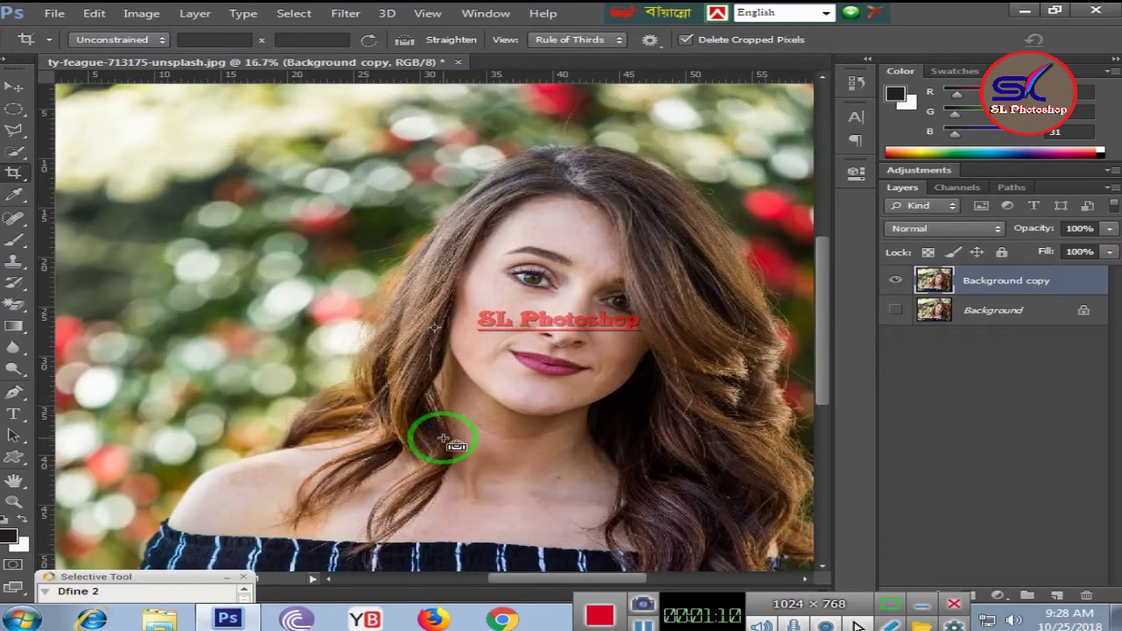
pyautogui.hotkey('ctrl', '+')
pyautogui.moveTo(506, 581); pyautogui.dragTo(551, 581)
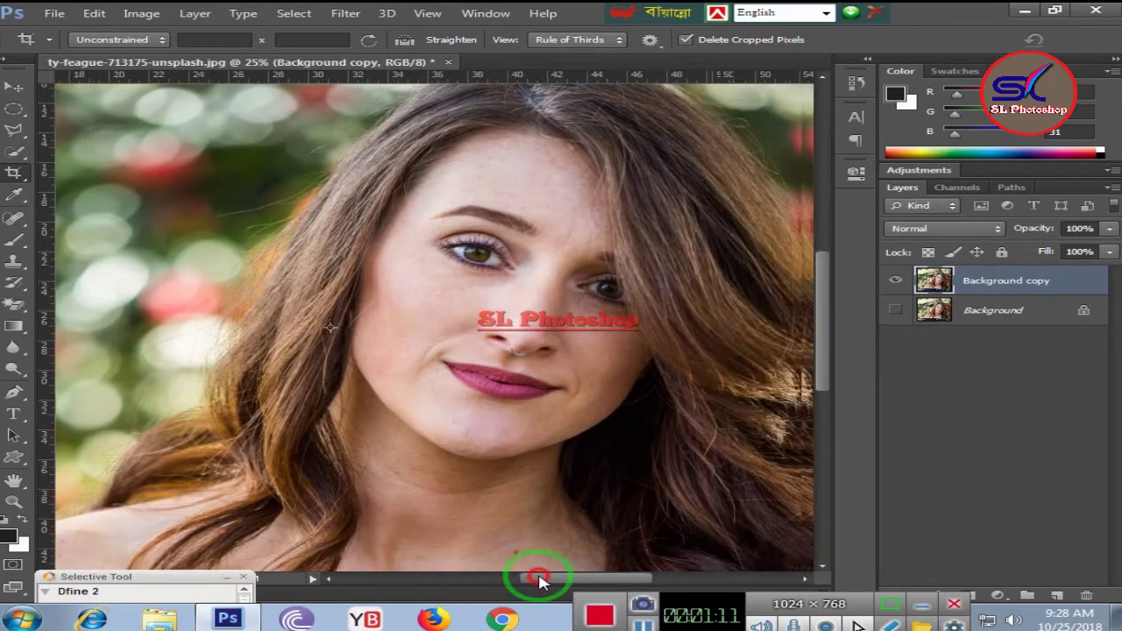
# Launch the Portraiture filter and pan its 100% preview onto the cheek and lips.
pyautogui.click(346, 13)
pyautogui.moveTo(381, 344)
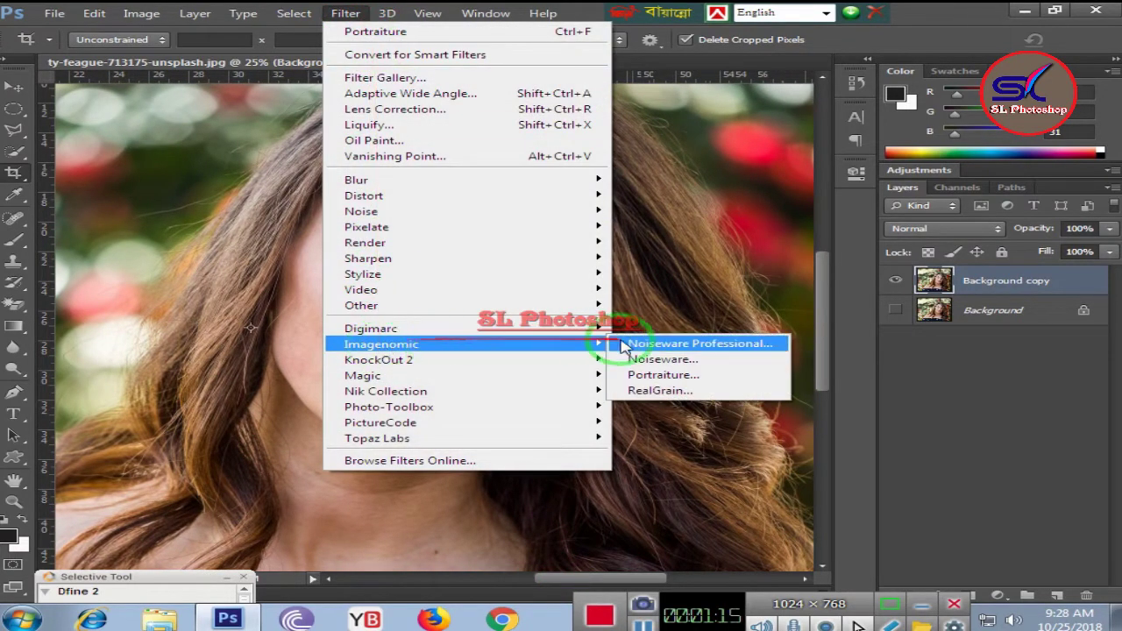
pyautogui.click(659, 374)
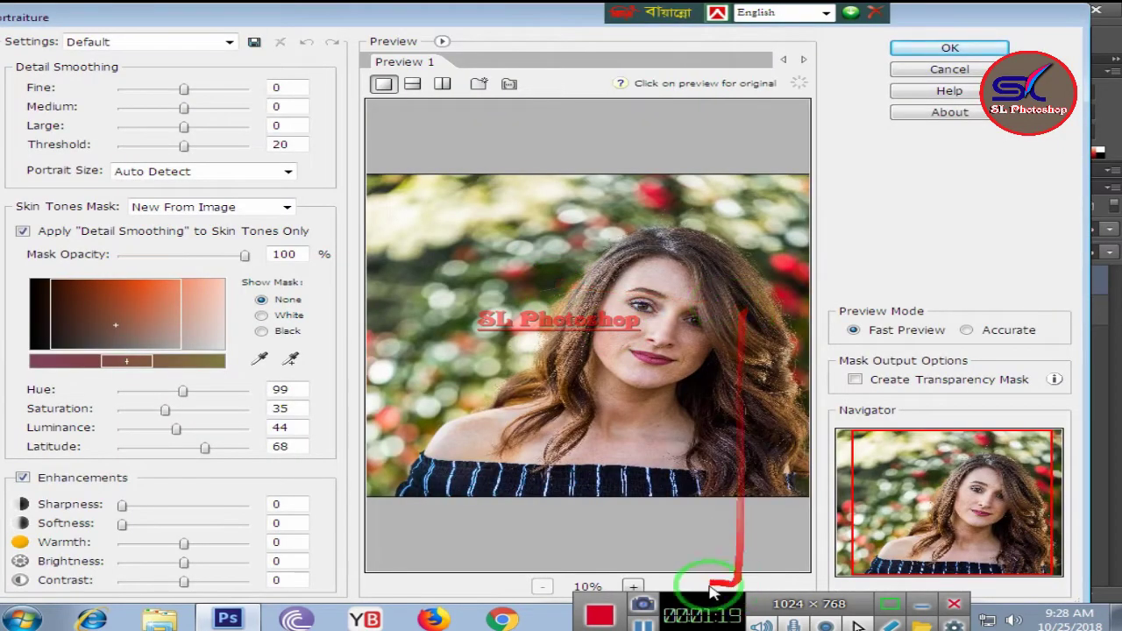
pyautogui.click(633, 585)
pyautogui.click(633, 586)
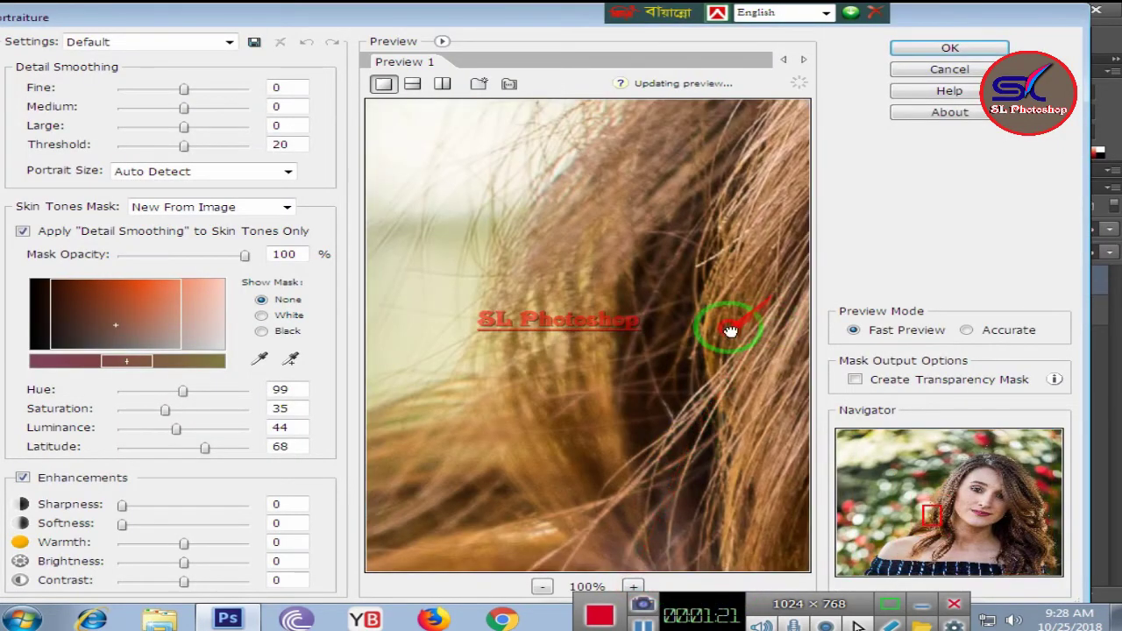
pyautogui.moveTo(713, 301)
pyautogui.mouseDown()
pyautogui.moveTo(441, 401)
pyautogui.moveTo(706, 263)
pyautogui.moveTo(464, 338)
pyautogui.moveTo(784, 237)
pyautogui.moveTo(426, 280)
pyautogui.mouseUp()
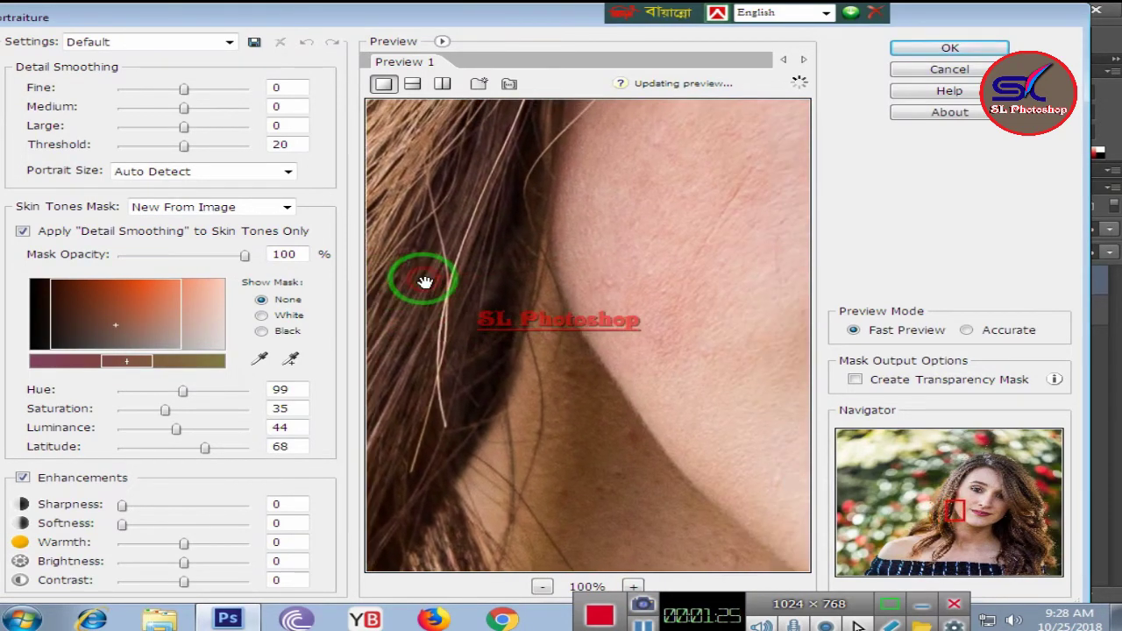
pyautogui.moveTo(676, 231); pyautogui.dragTo(445, 323)
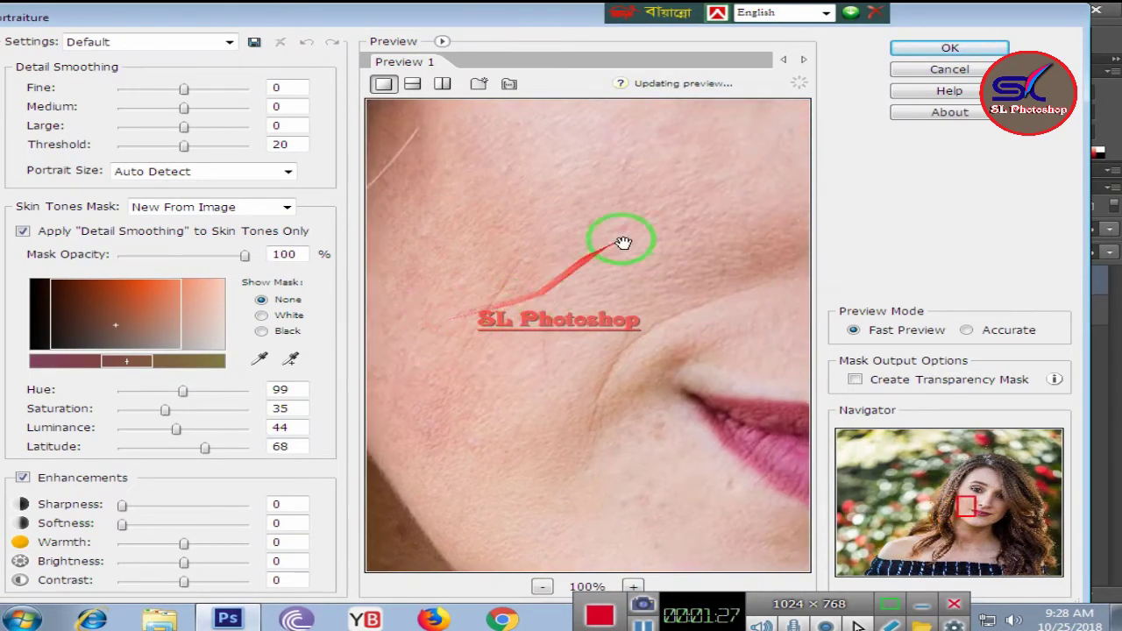
pyautogui.moveTo(616, 243)
pyautogui.mouseDown()
pyautogui.moveTo(563, 346)
pyautogui.moveTo(609, 326)
pyautogui.mouseUp()
pyautogui.moveTo(620, 287); pyautogui.dragTo(624, 273)
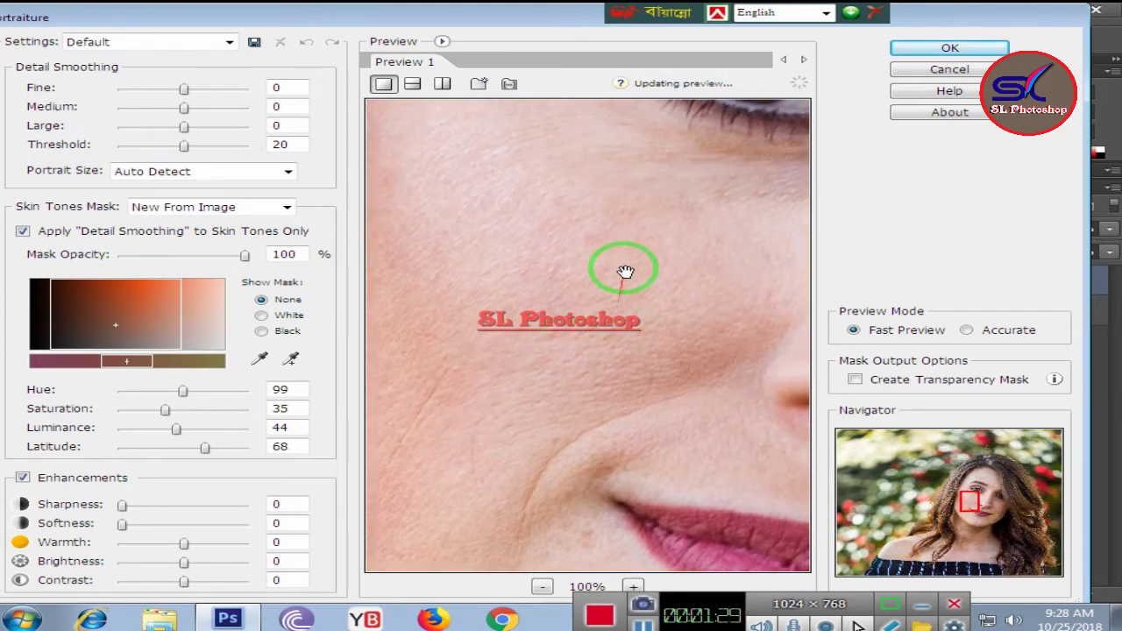
# Sample the cheek for the skin-tone mask (Hue 86, Latitude 96) and apply the smoothing.
pyautogui.click(291, 358)
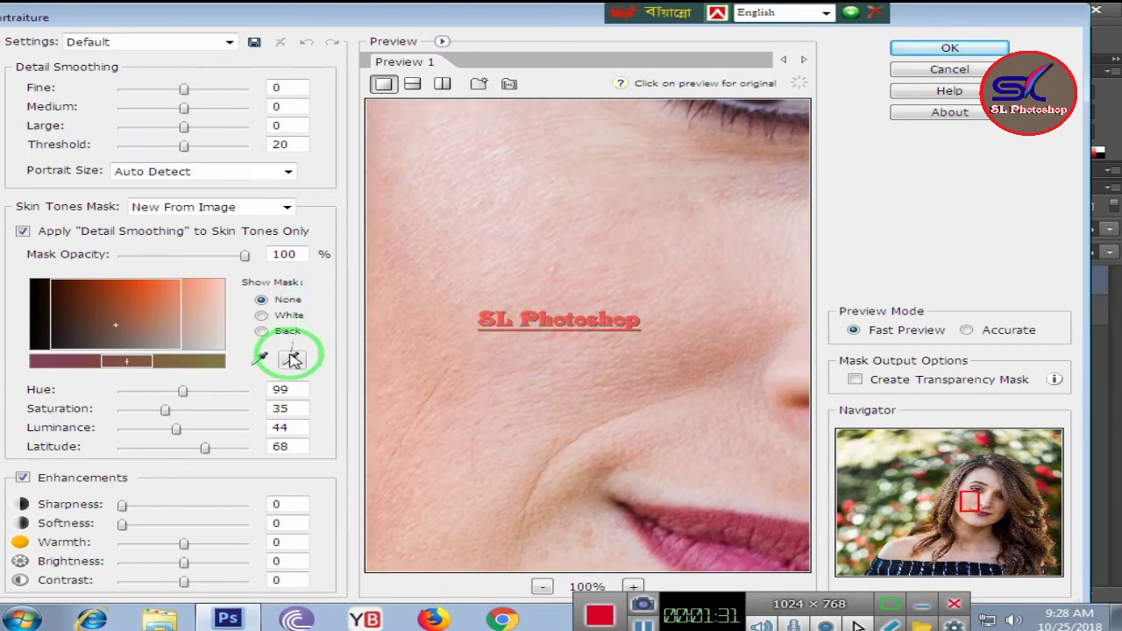
pyautogui.moveTo(340, 354); pyautogui.dragTo(617, 252)
pyautogui.click(617, 252)
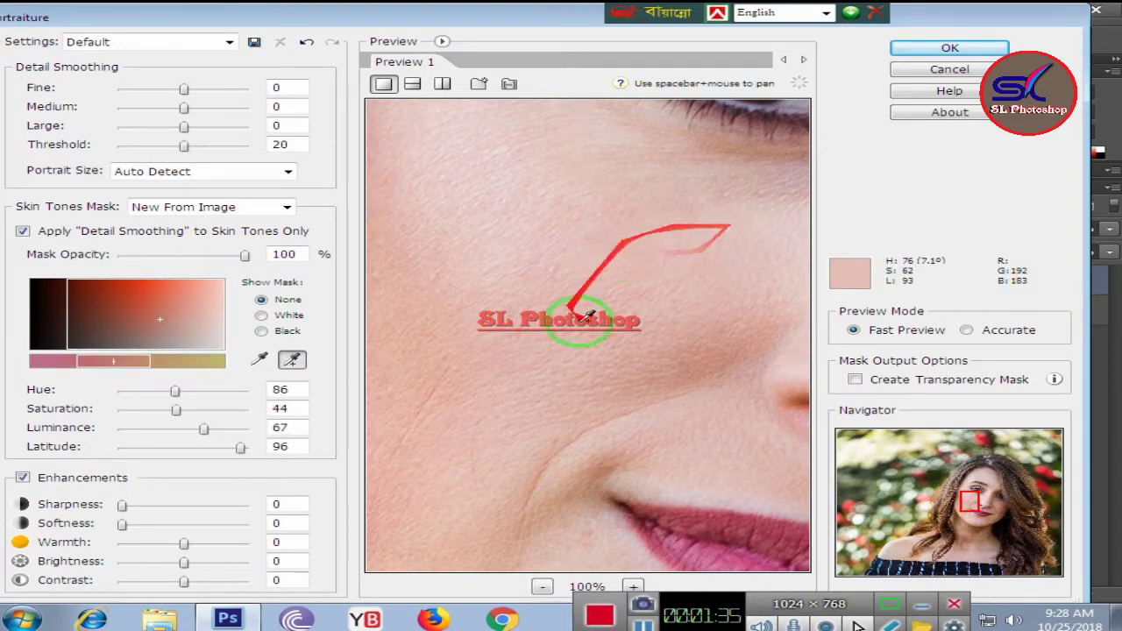
pyautogui.click(950, 47)
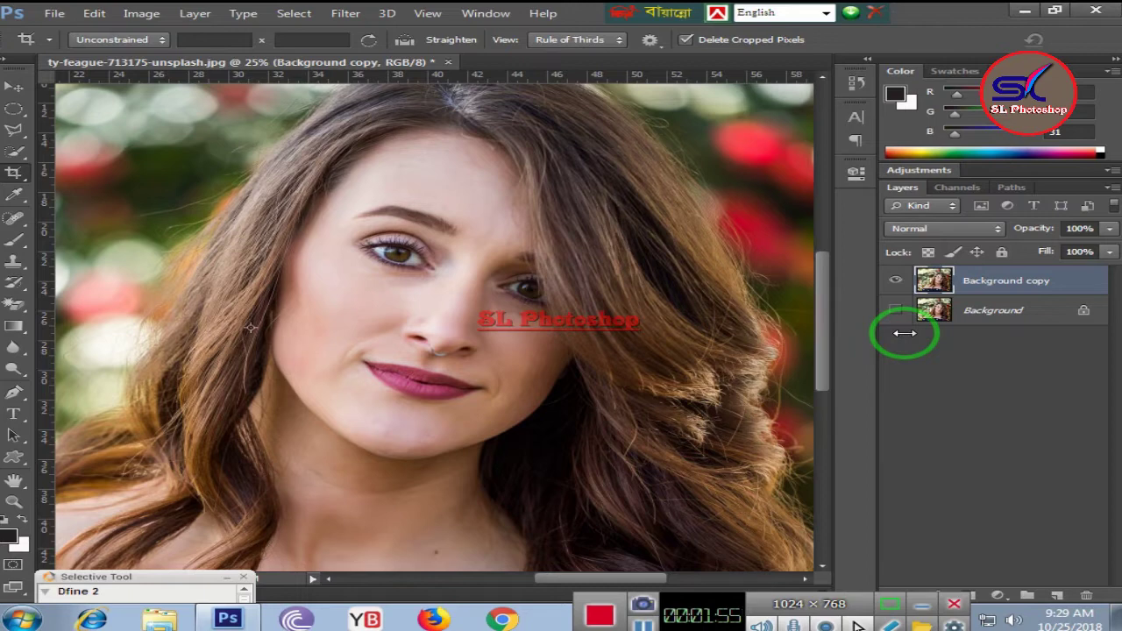
# Zoom in on the eyes and toggle Background copy to compare before and after smoothing.
pyautogui.hotkey('ctrl', '+')
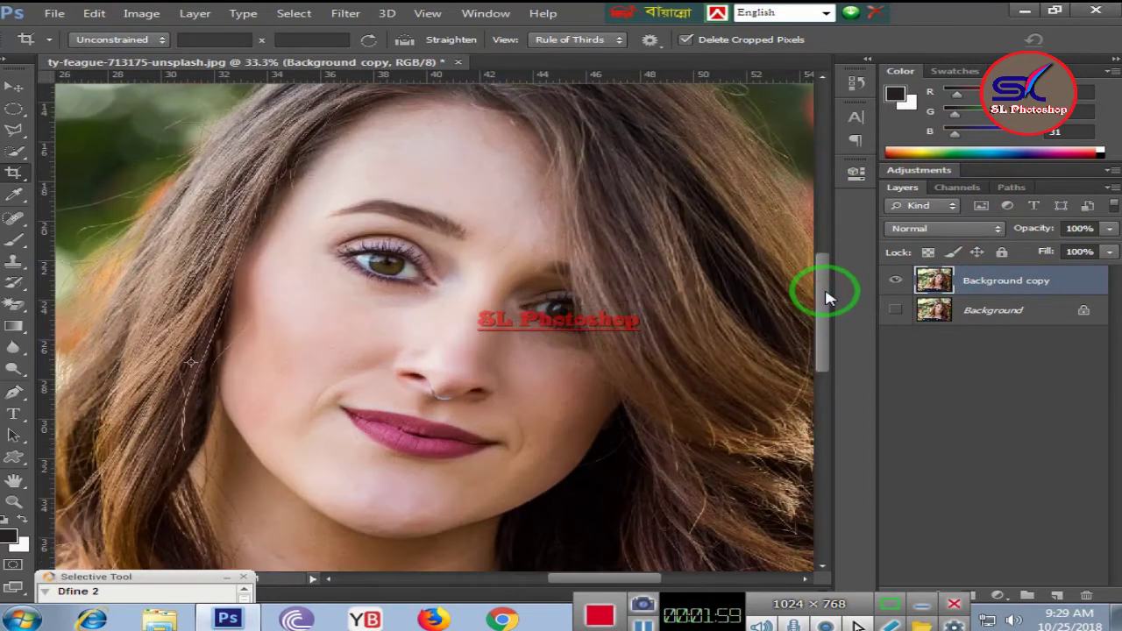
pyautogui.hotkey('ctrl', '+')
pyautogui.hotkey('ctrl', '+')
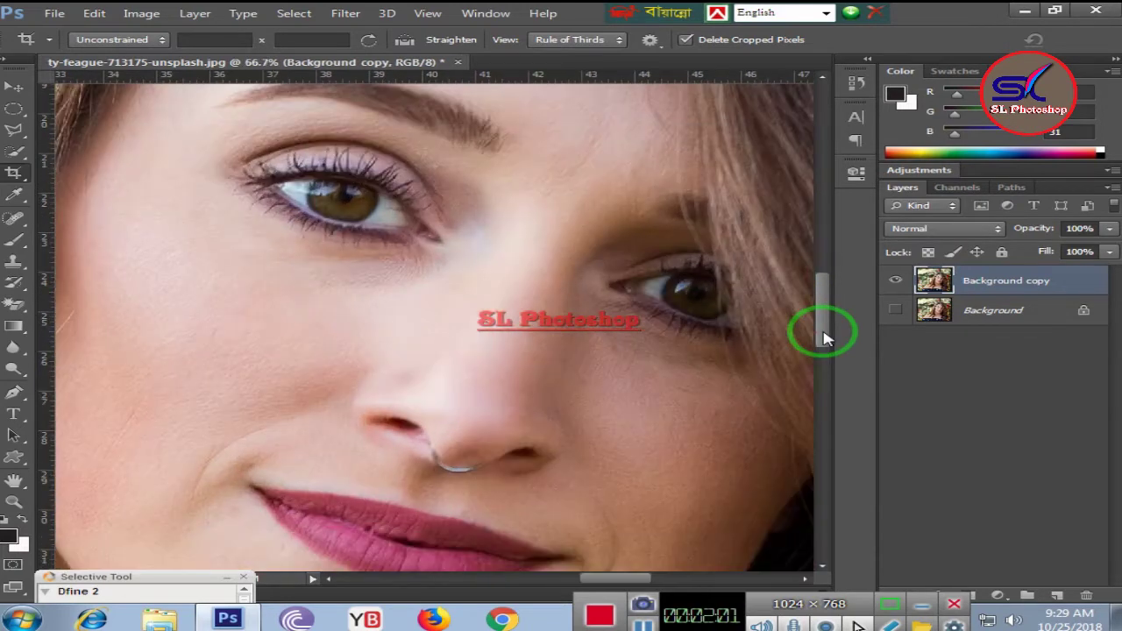
pyautogui.moveTo(802, 311)
pyautogui.mouseDown()
pyautogui.moveTo(455, 422)
pyautogui.moveTo(851, 338)
pyautogui.moveTo(901, 317)
pyautogui.mouseUp()
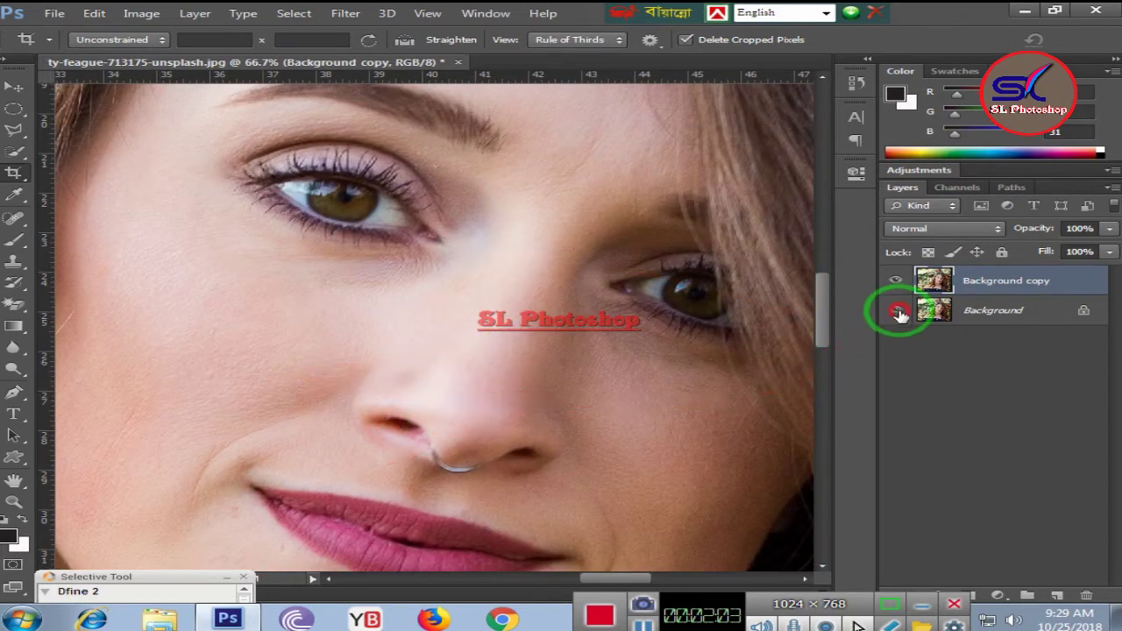
pyautogui.click(894, 284)
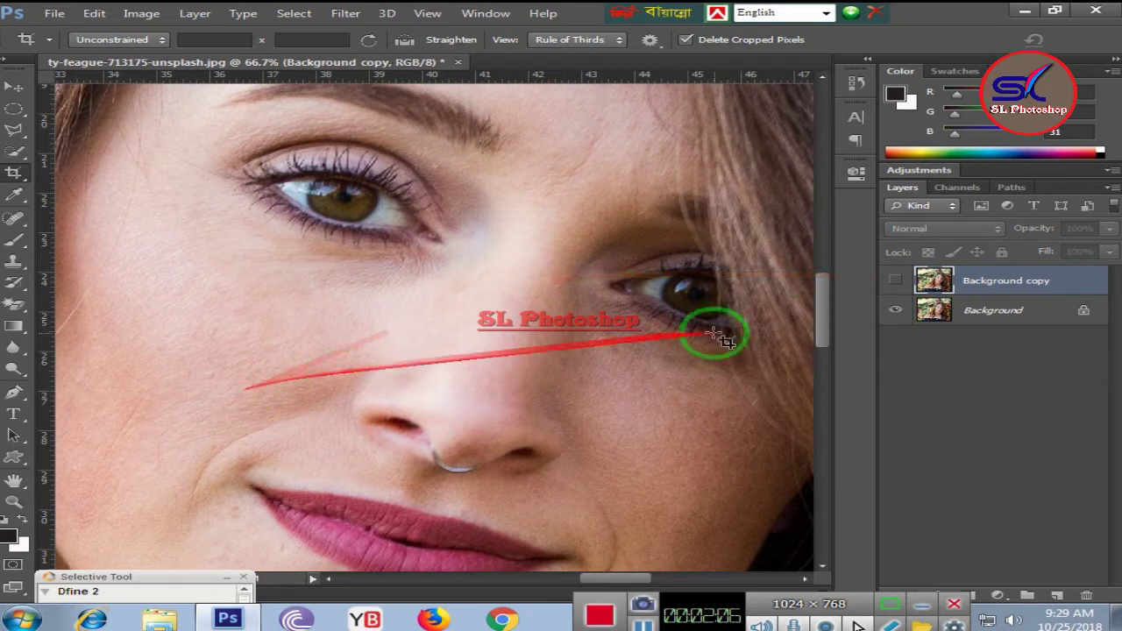
pyautogui.moveTo(726, 325); pyautogui.dragTo(873, 275)
pyautogui.click(891, 279)
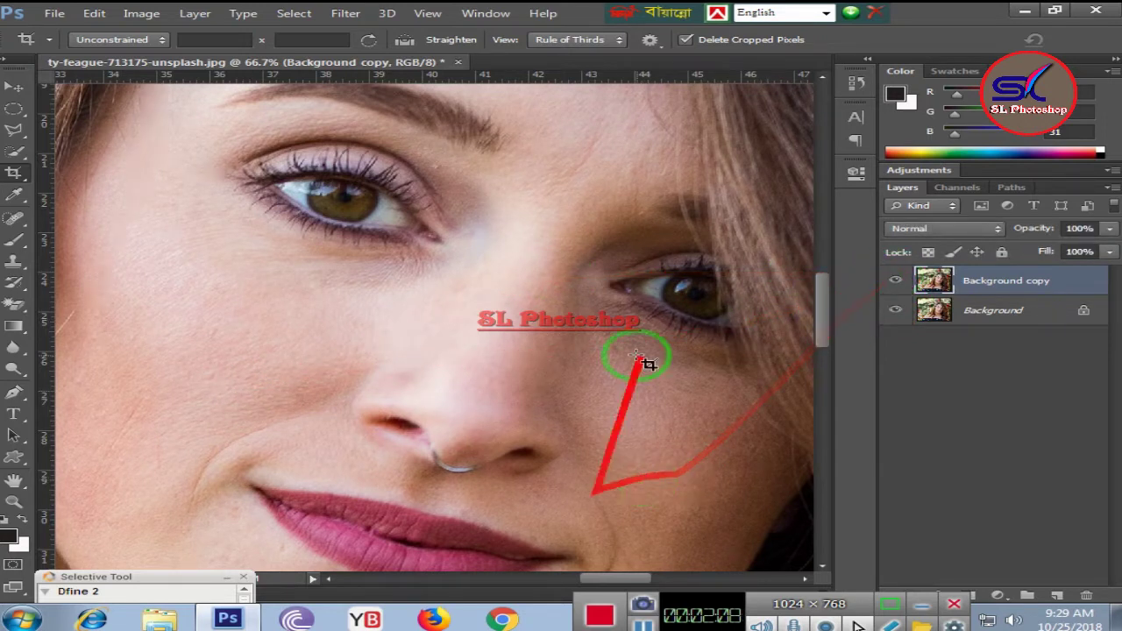
pyautogui.moveTo(636, 300); pyautogui.dragTo(981, 254)
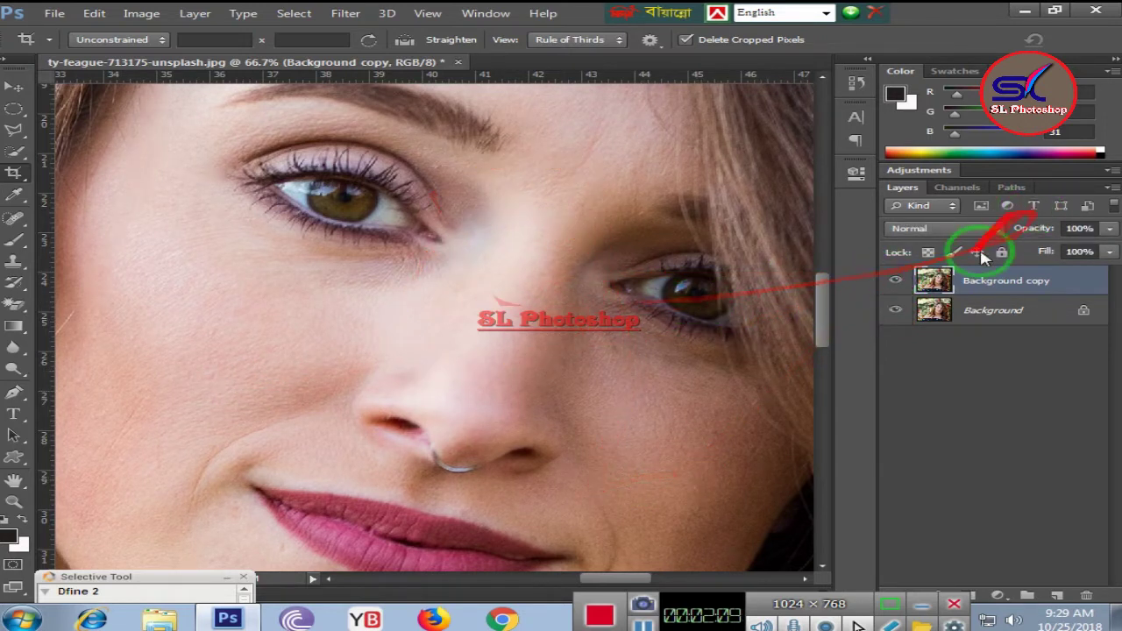
pyautogui.click(900, 280)
pyautogui.click(901, 280)
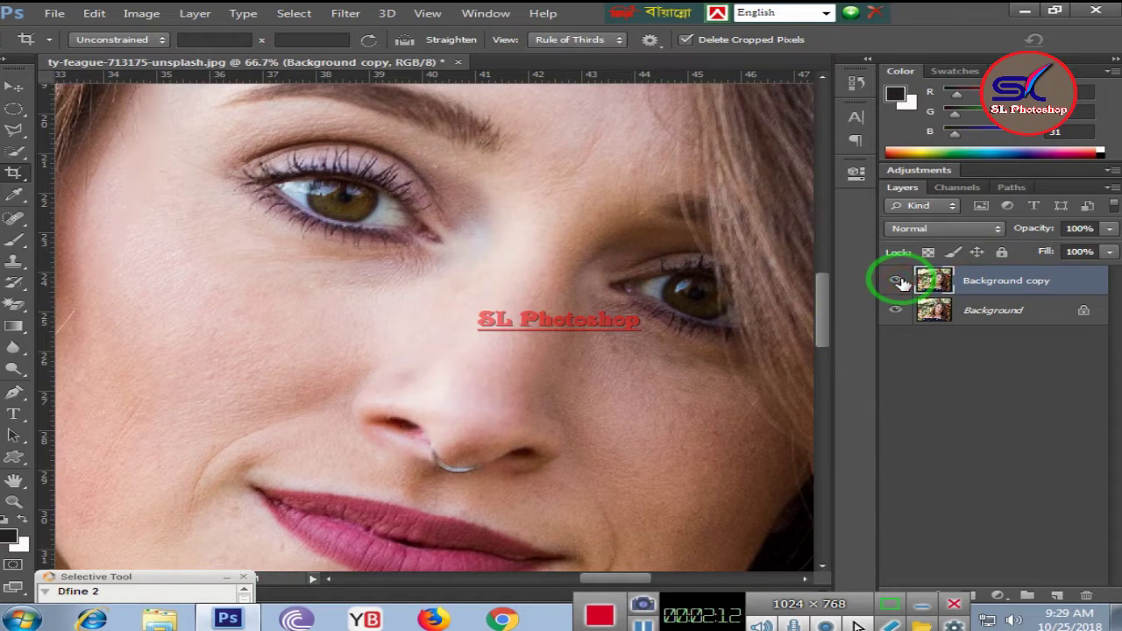
pyautogui.click(897, 280)
pyautogui.click(899, 280)
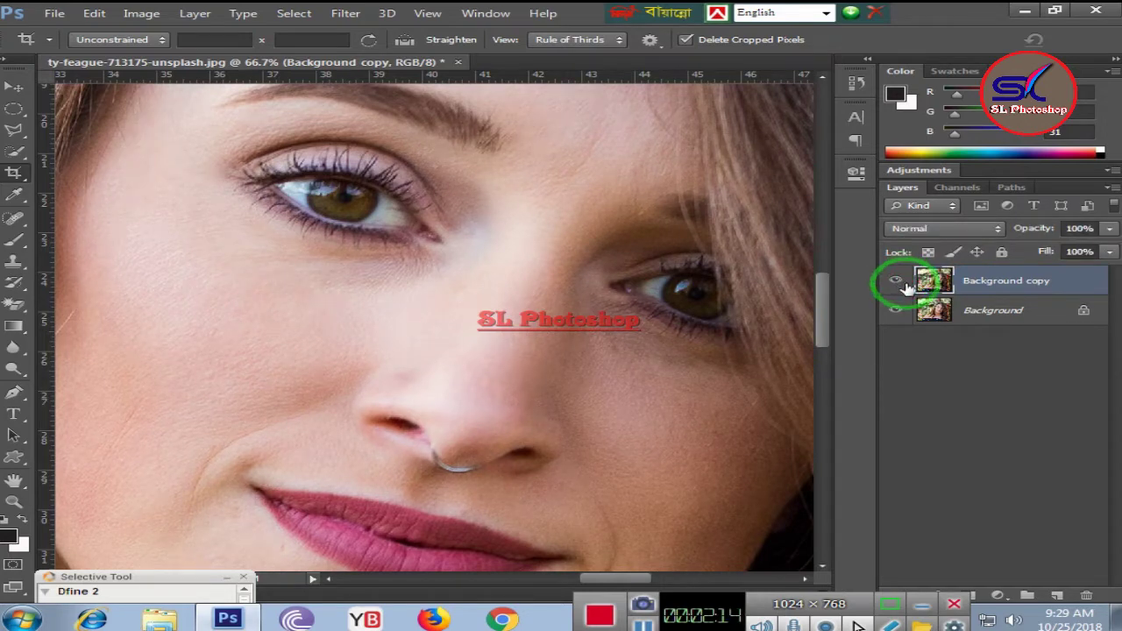
pyautogui.hotkey('ctrl', '-')
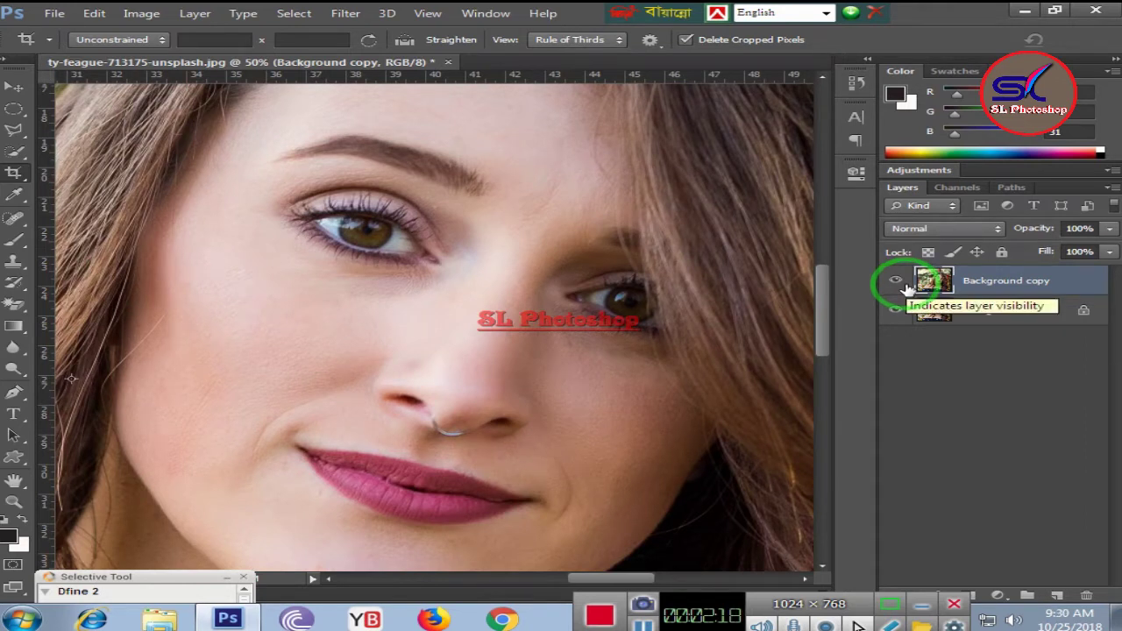
# Hide the original Background layer so only the smoothed copy shows.
pyautogui.click(892, 311)
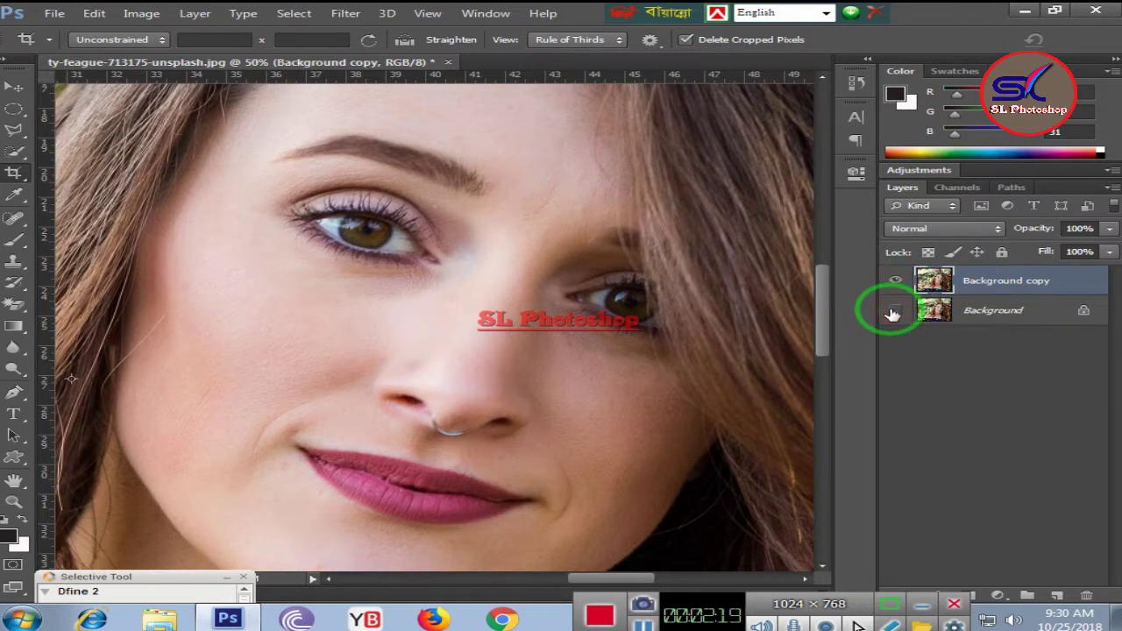
pyautogui.scroll(2, 359, 337)
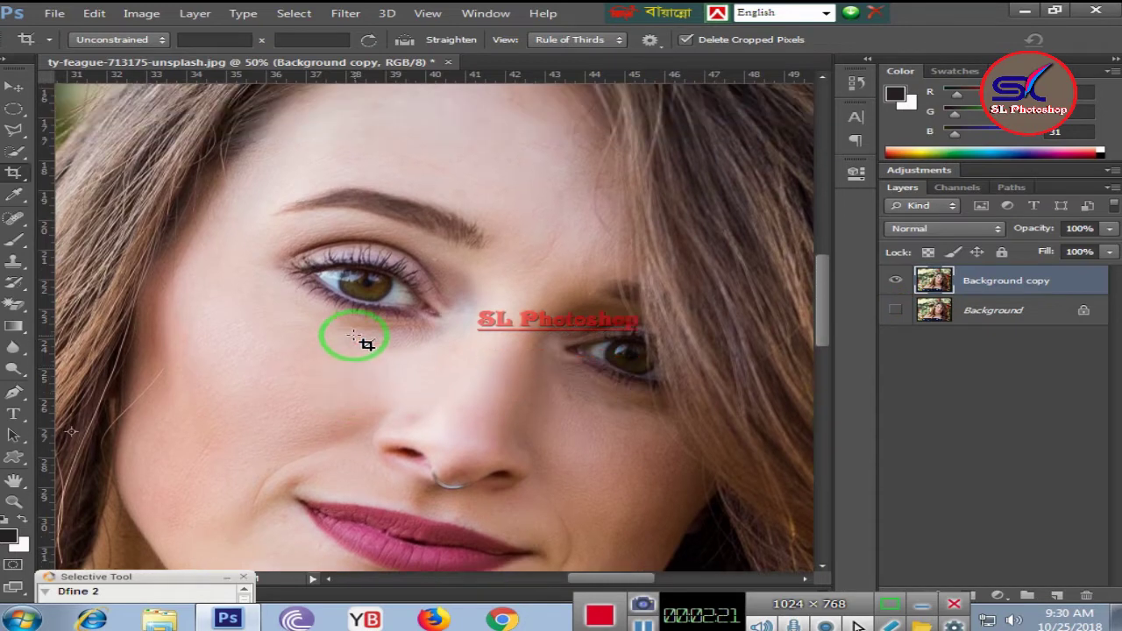
pyautogui.scroll(3, 354, 336)
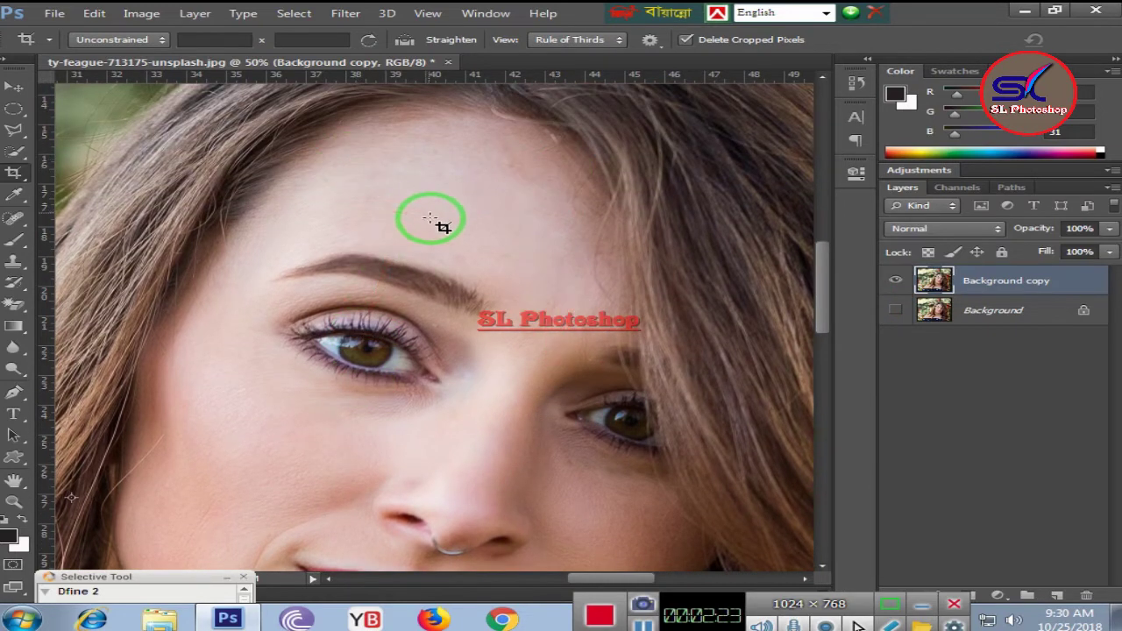
pyautogui.scroll(-2, 438, 254)
pyautogui.scroll(-2, 450, 289)
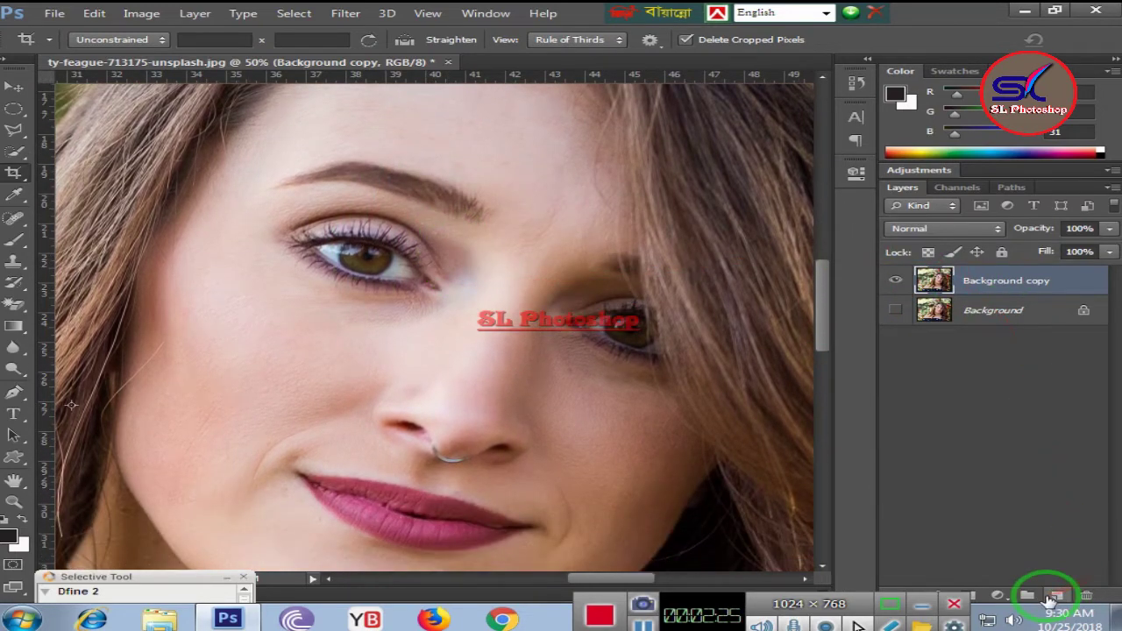
pyautogui.moveTo(719, 596); pyautogui.dragTo(637, 605)
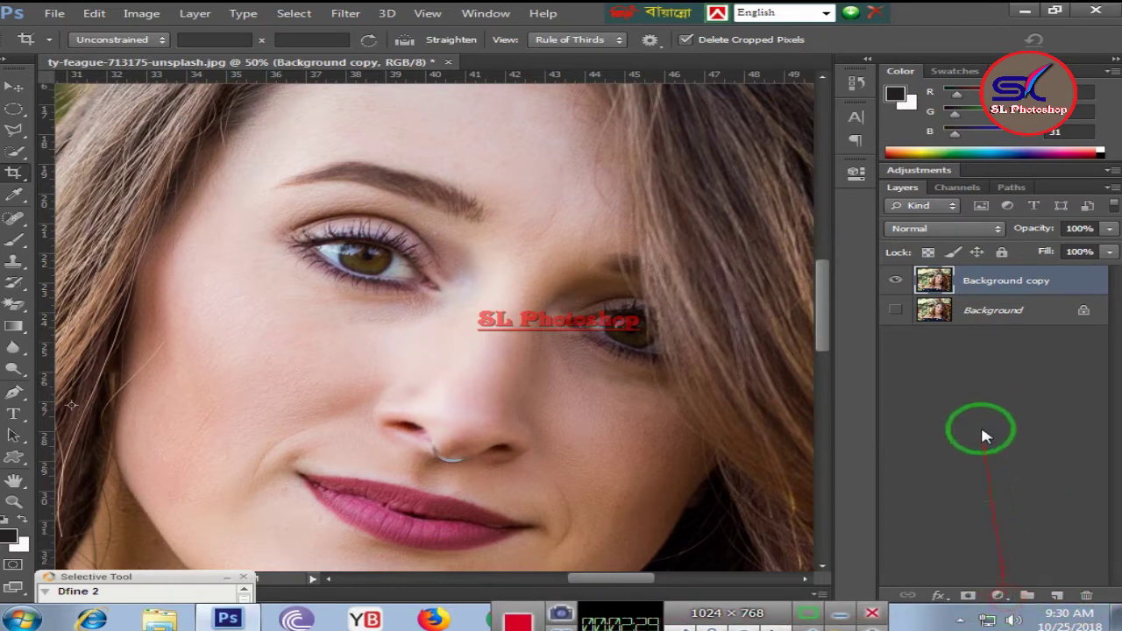
# Add a Curves 1 adjustment layer with the curve raised to strongly brighten the photo.
pyautogui.click(1004, 599)
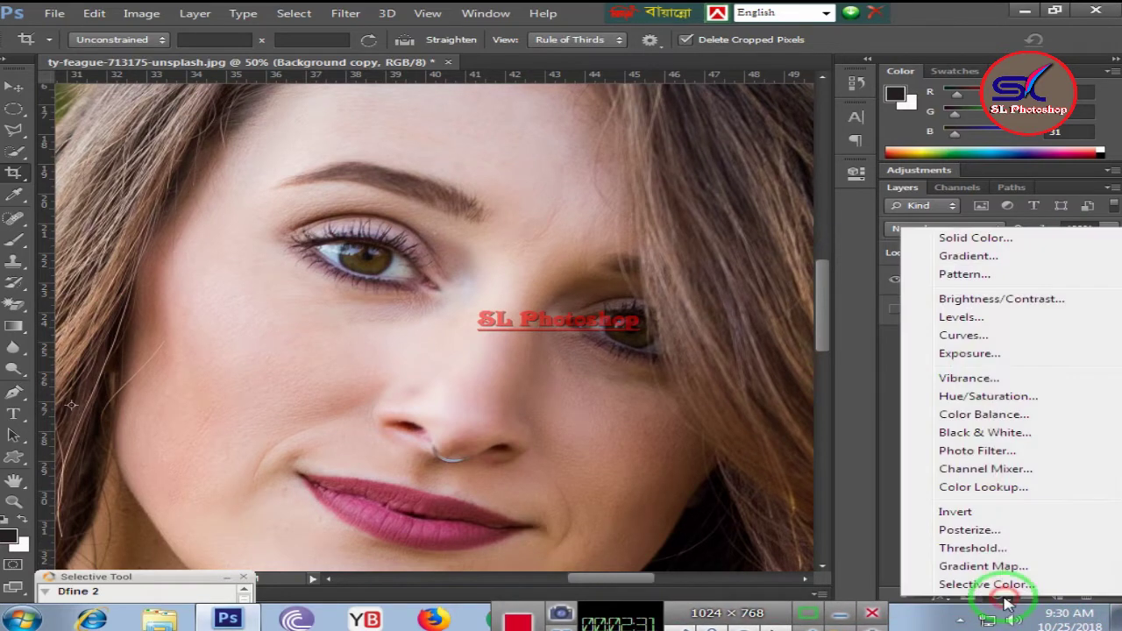
pyautogui.click(962, 335)
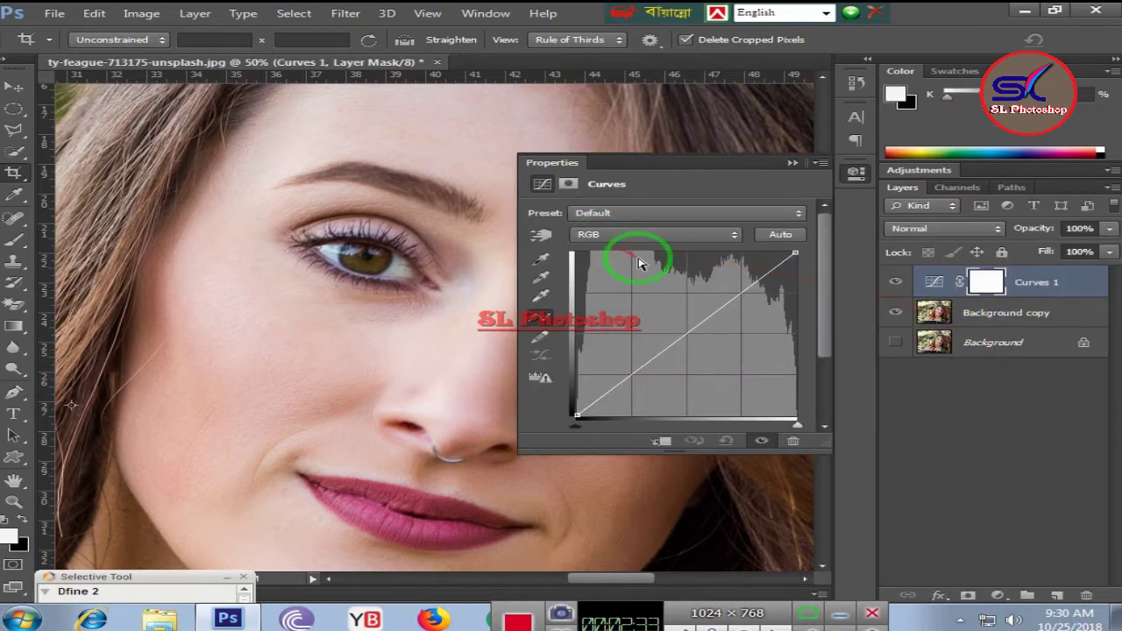
pyautogui.moveTo(722, 304)
pyautogui.mouseDown()
pyautogui.moveTo(688, 258)
pyautogui.moveTo(710, 261)
pyautogui.mouseUp()
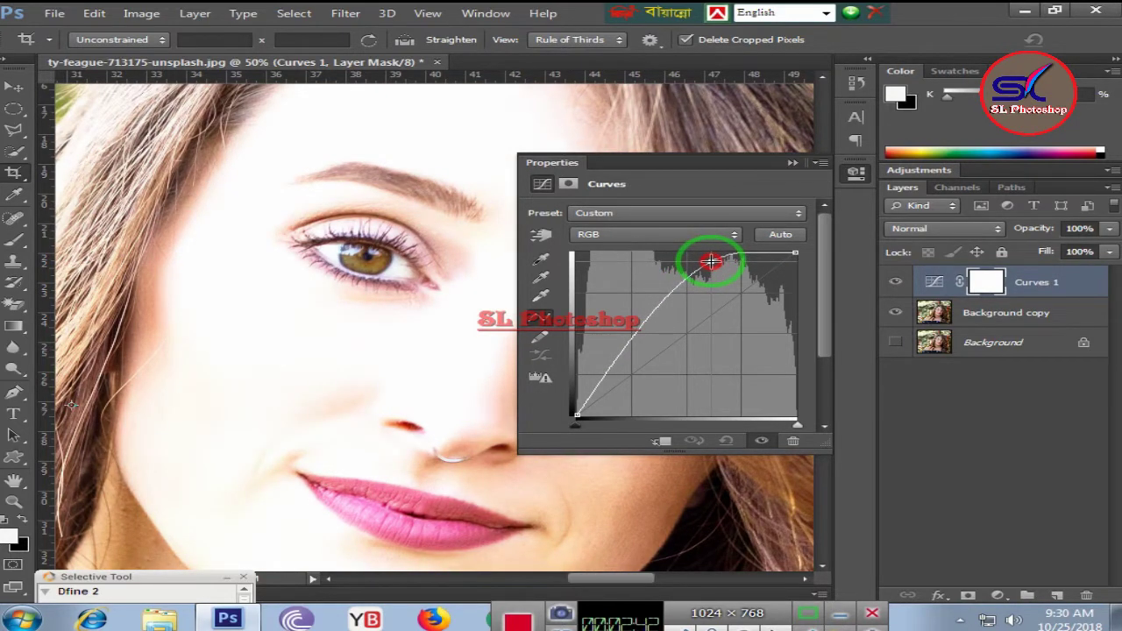
pyautogui.click(792, 162)
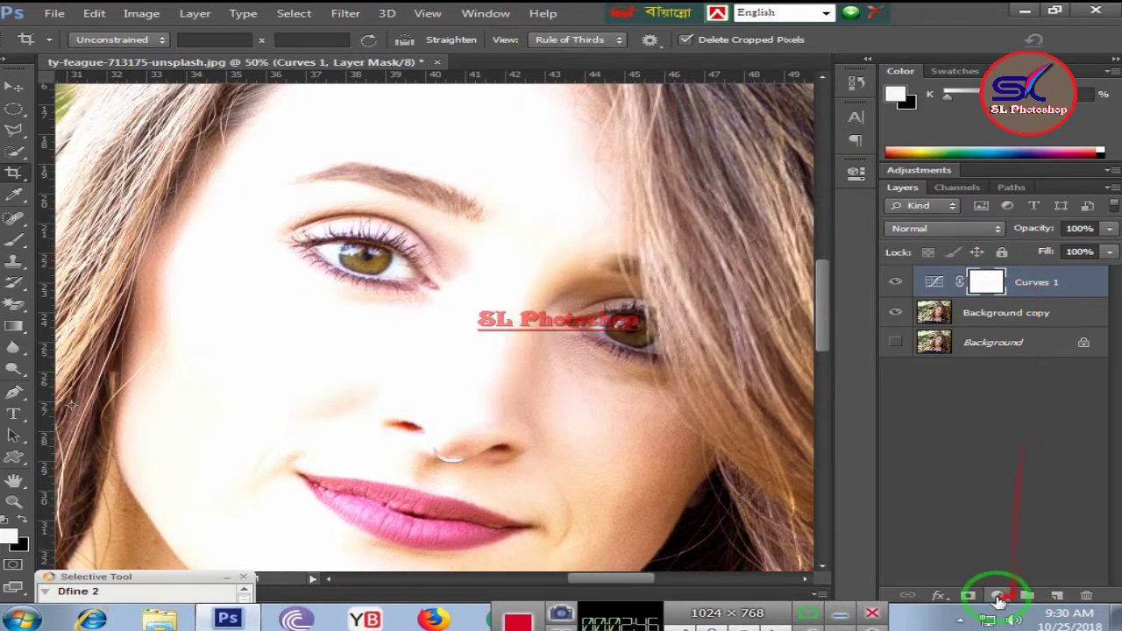
# Add a Curves 2 adjustment layer with the shadows pulled down for more contrast.
pyautogui.click(1009, 598)
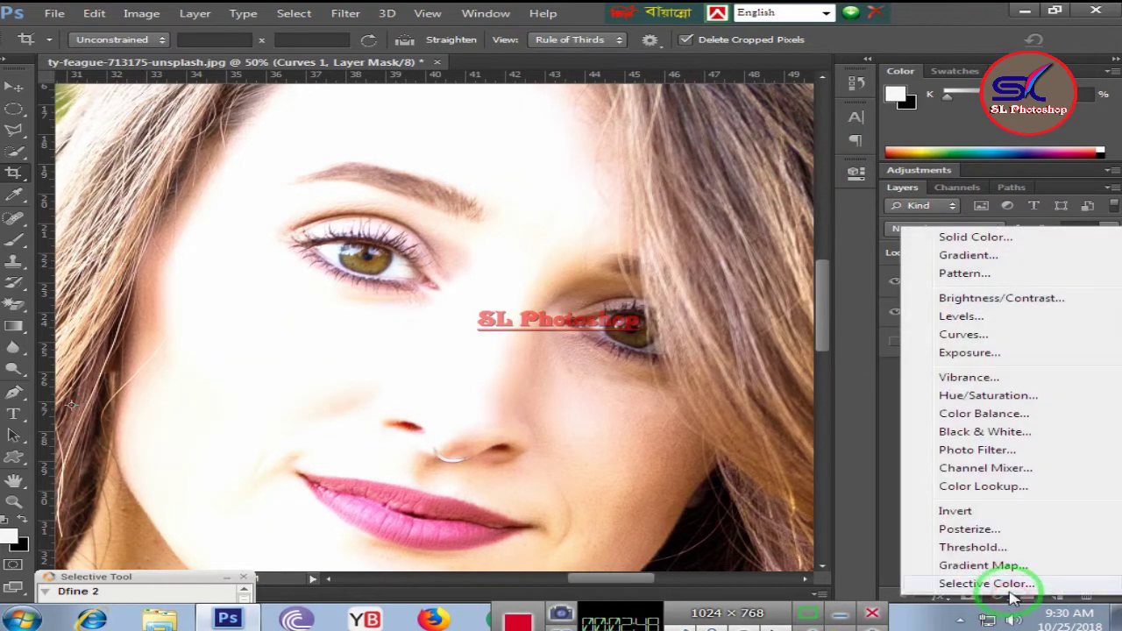
pyautogui.click(964, 334)
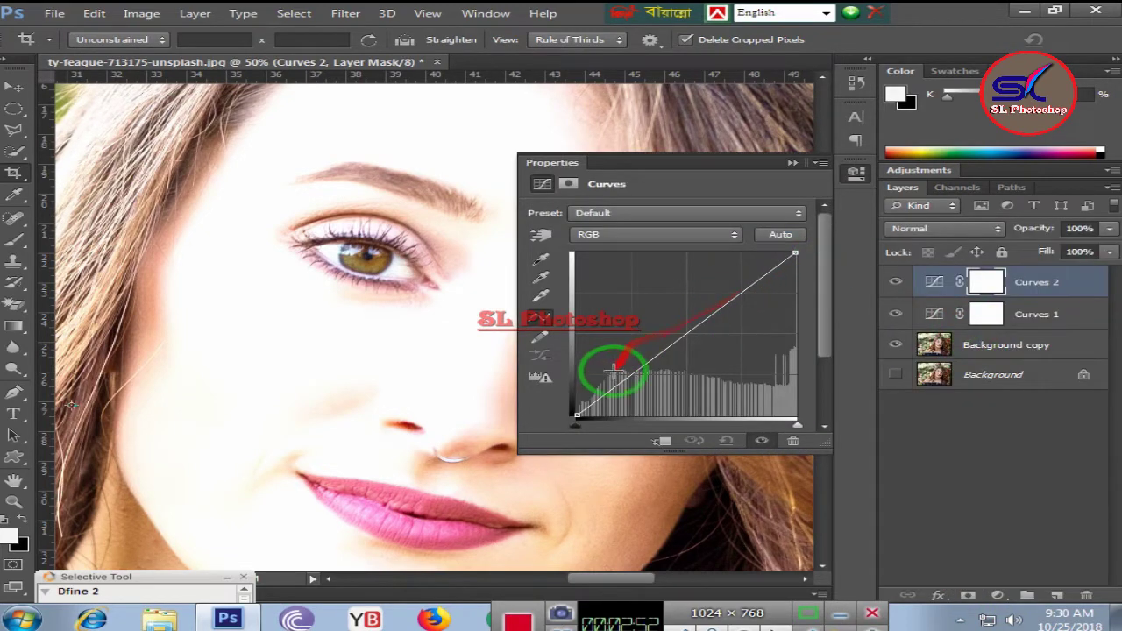
pyautogui.moveTo(643, 368); pyautogui.dragTo(681, 394)
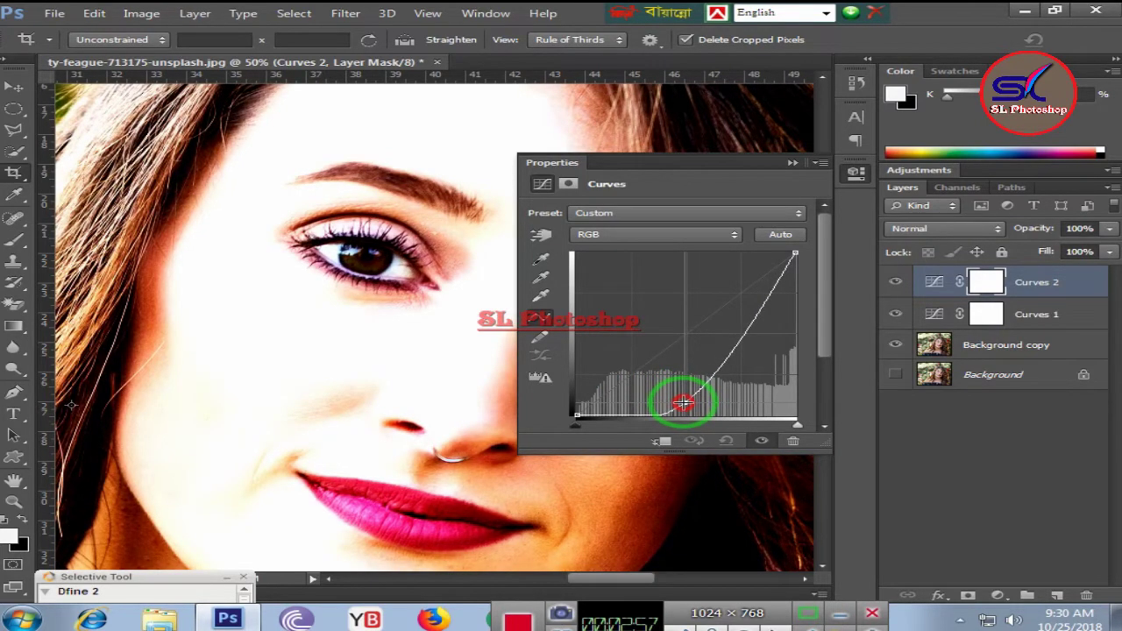
pyautogui.click(794, 164)
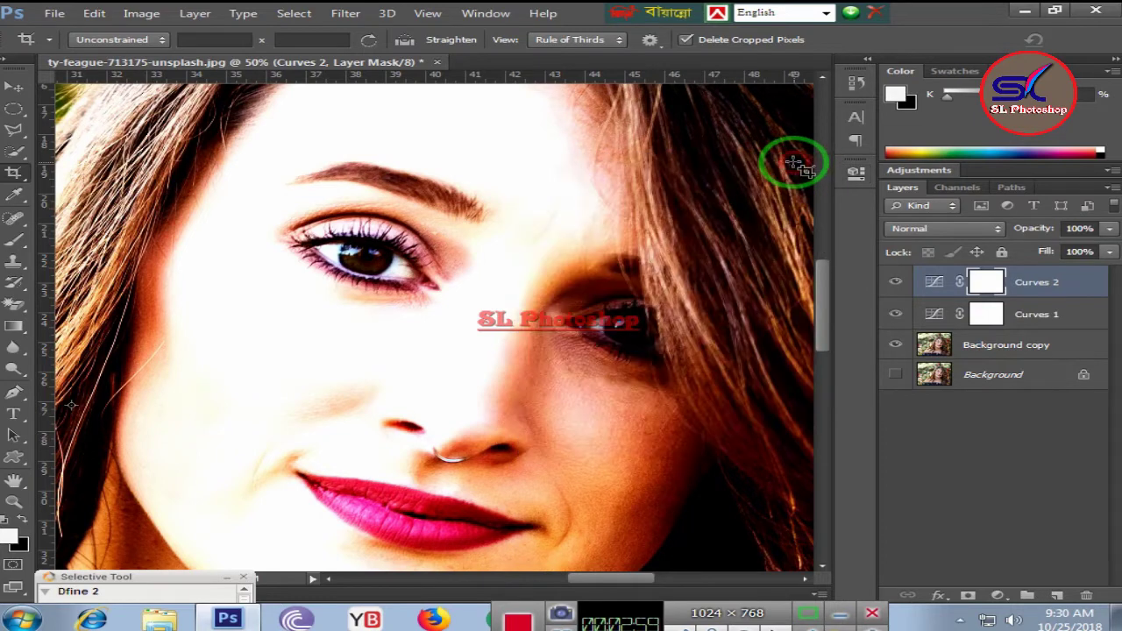
# Invert both Curves masks to black and select the Brush Tool on Curves 1's mask.
pyautogui.click(1010, 315)
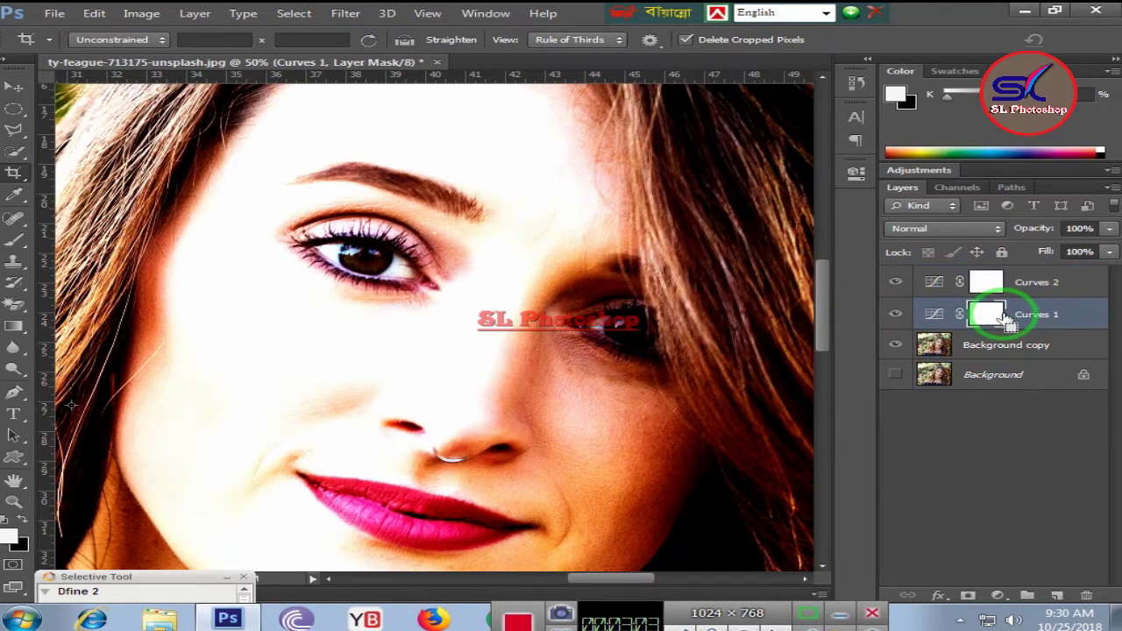
pyautogui.hotkey('ctrl', 'i')
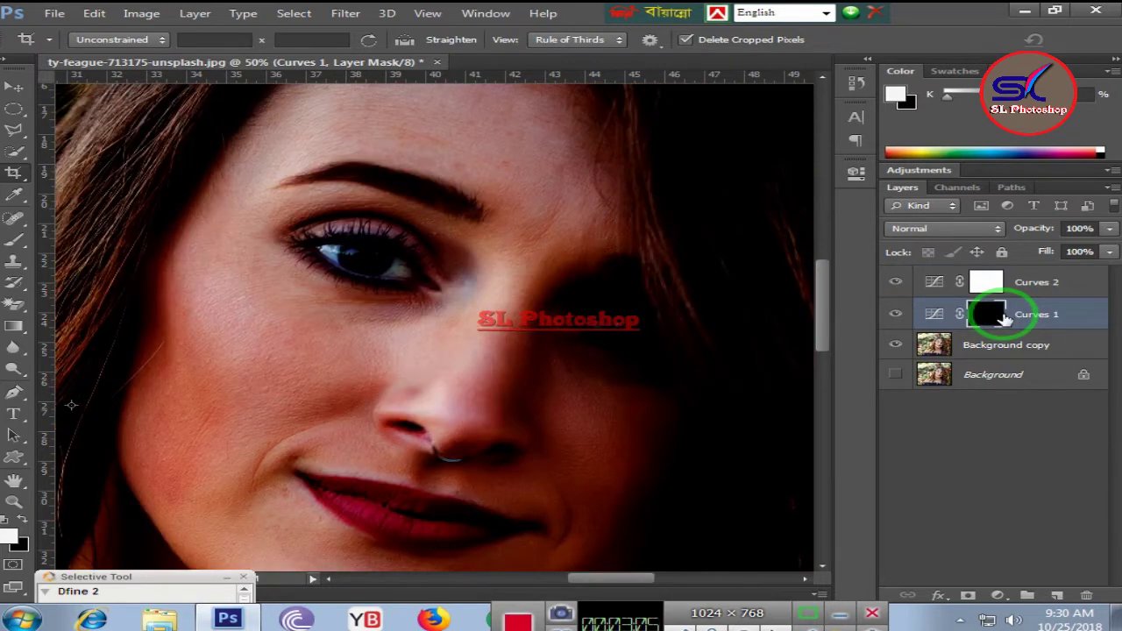
pyautogui.click(990, 280)
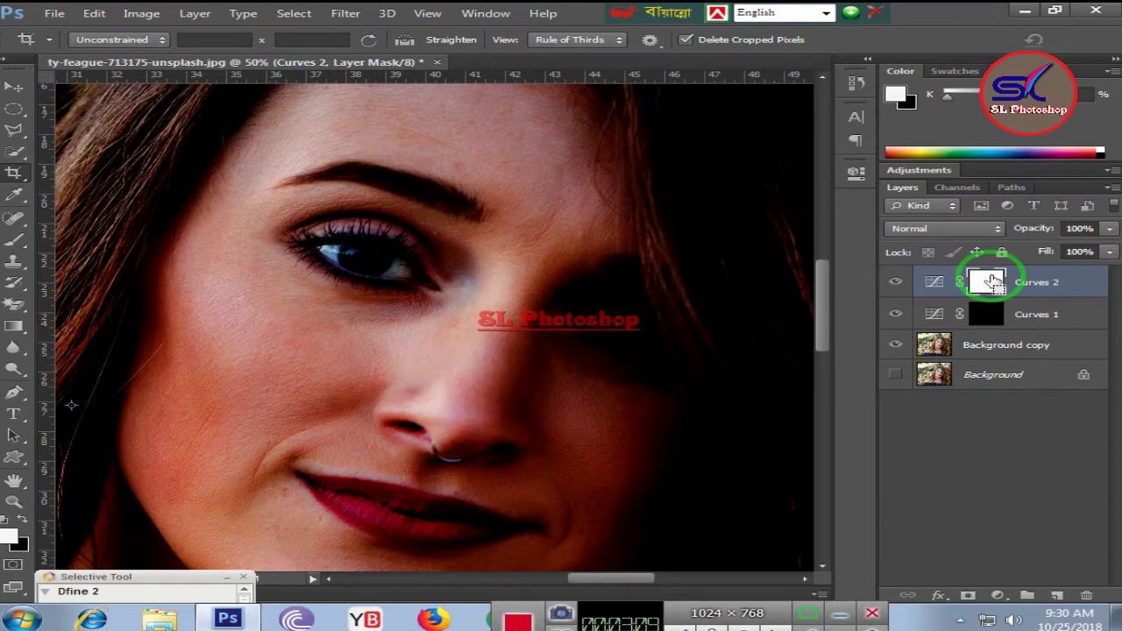
pyautogui.hotkey('ctrl', 'i')
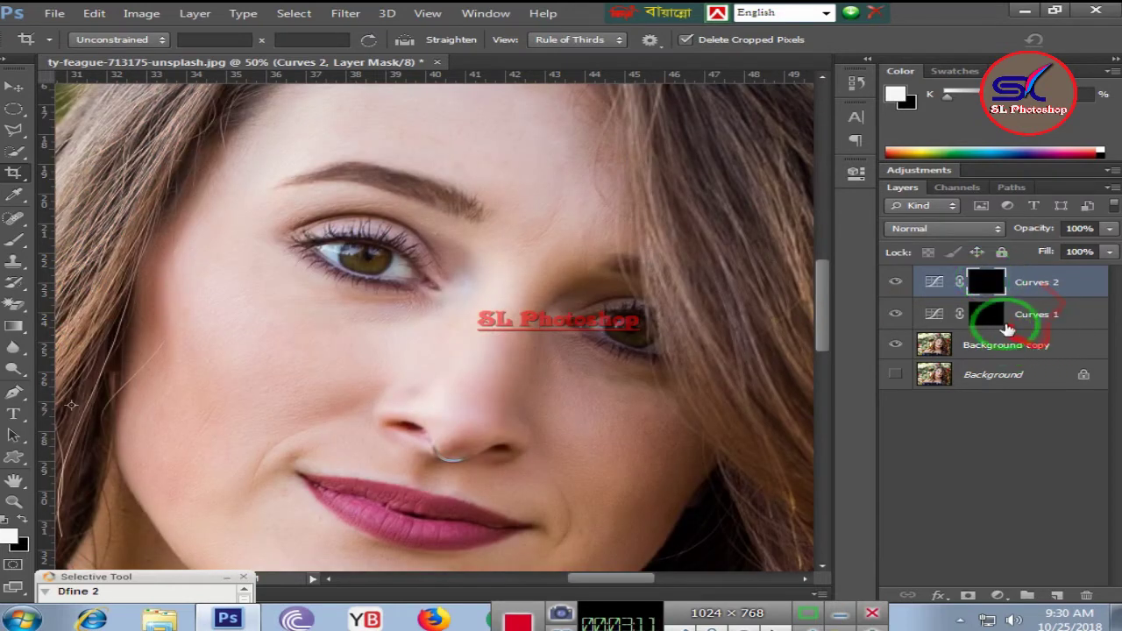
pyautogui.click(987, 314)
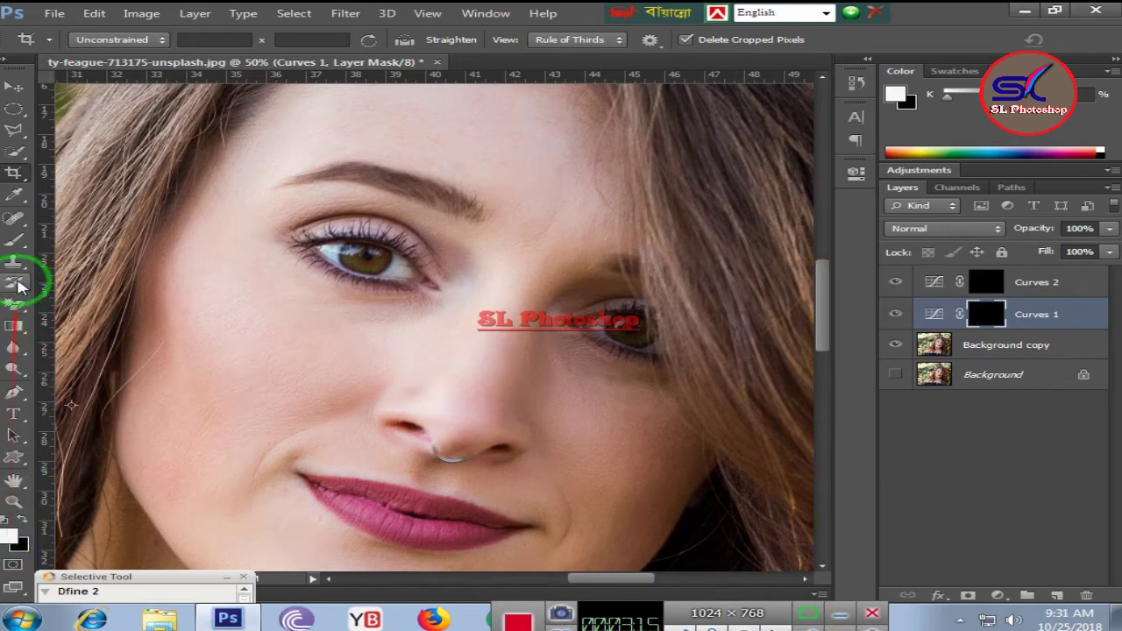
pyautogui.click(16, 247)
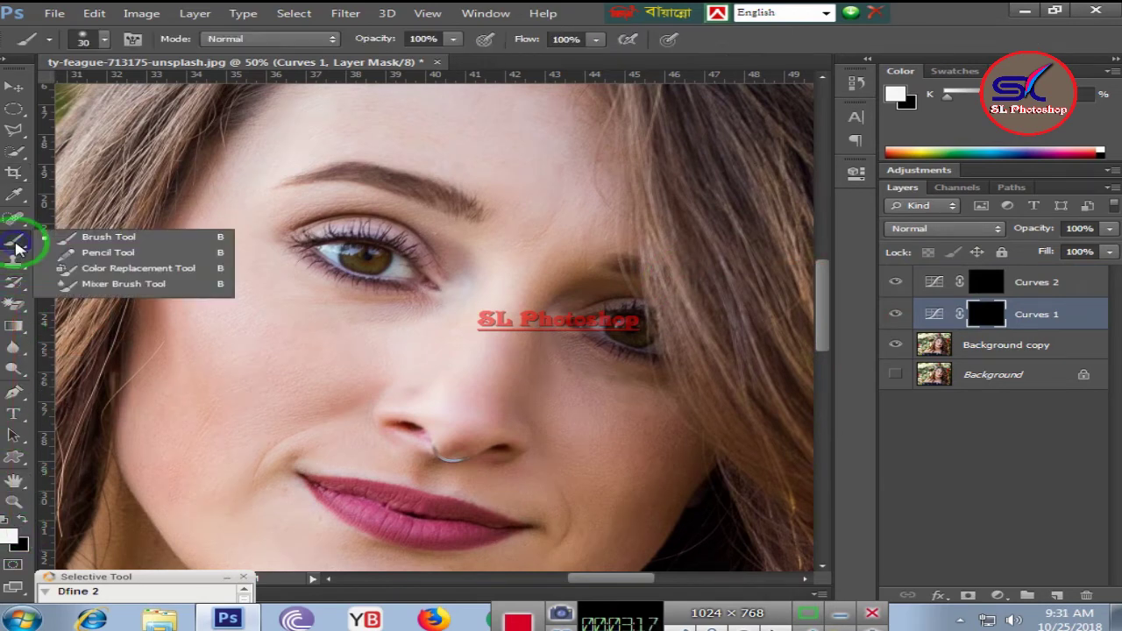
pyautogui.click(92, 239)
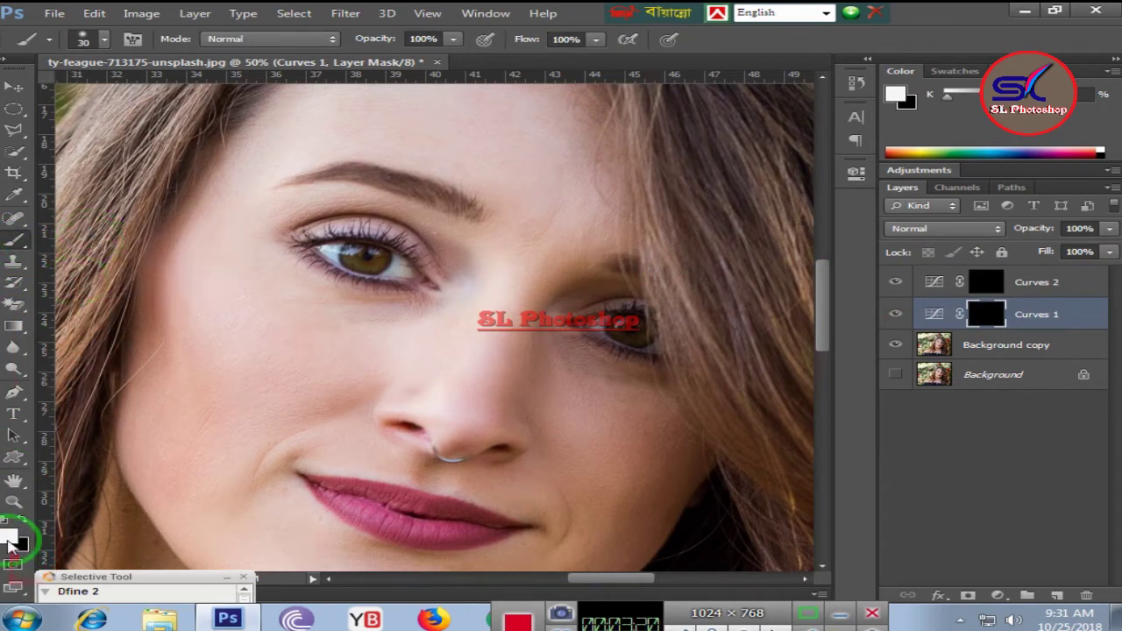
# Paint white brightening onto the forehead, nose bridge and left cheek.
pyautogui.scroll(2, 458, 231)
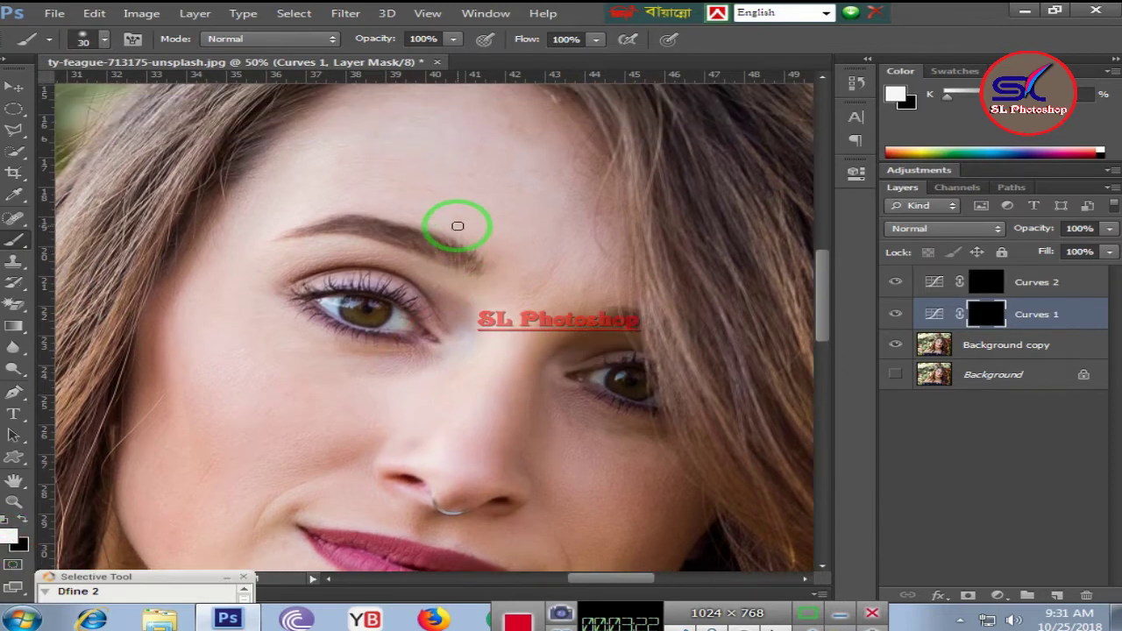
pyautogui.scroll(2, 457, 226)
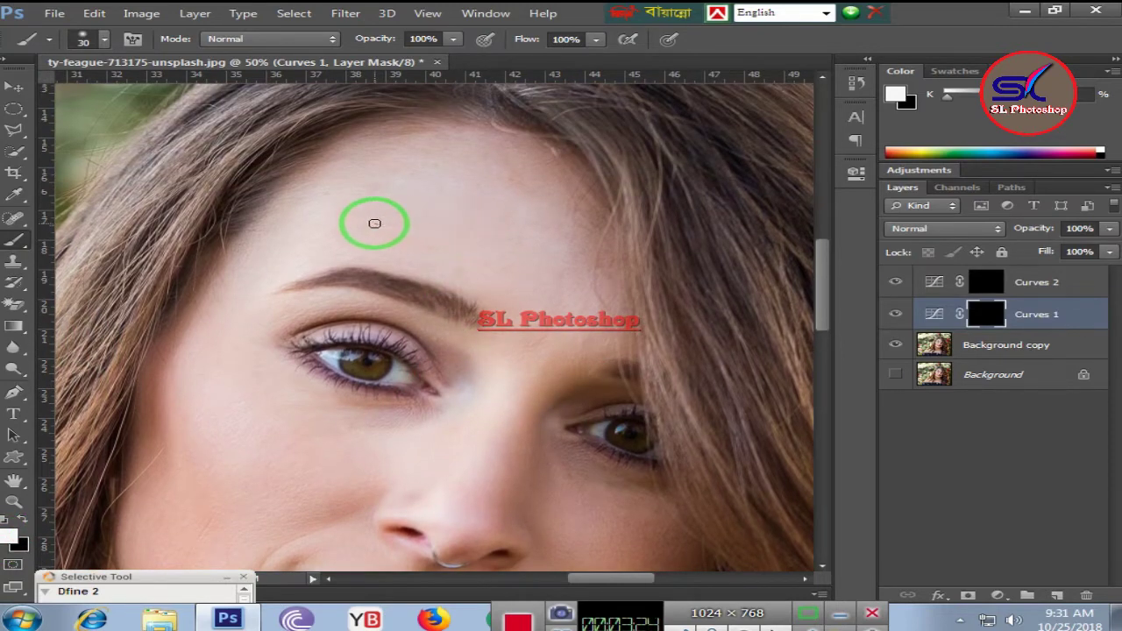
pyautogui.moveTo(372, 220)
pyautogui.mouseDown()
pyautogui.moveTo(435, 201)
pyautogui.moveTo(500, 249)
pyautogui.mouseUp()
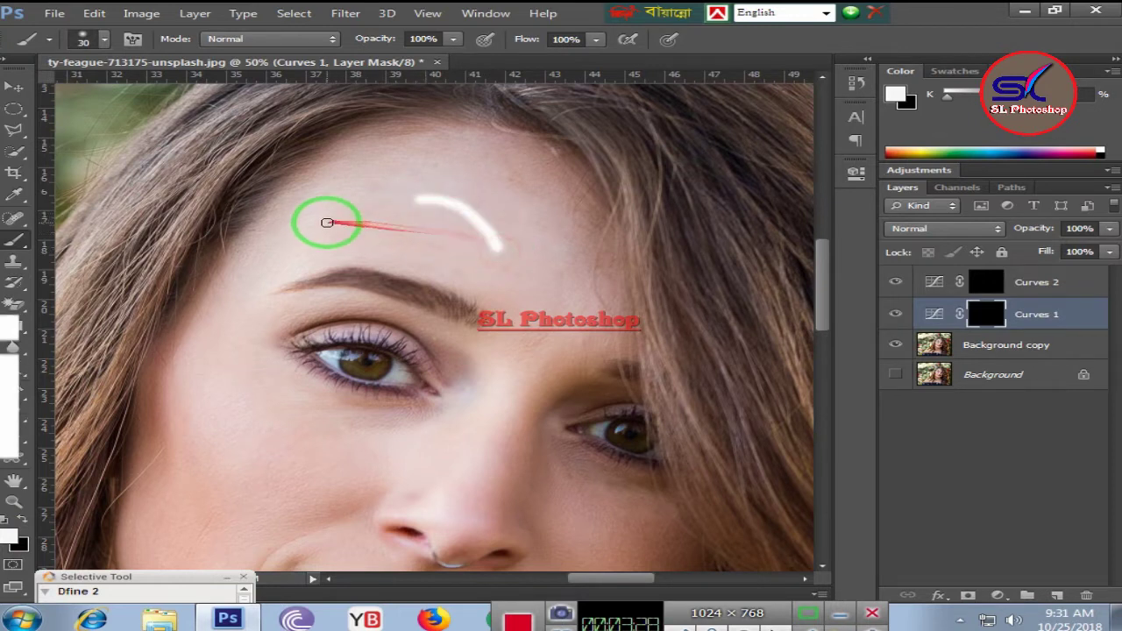
pyautogui.moveTo(320, 233); pyautogui.dragTo(476, 239)
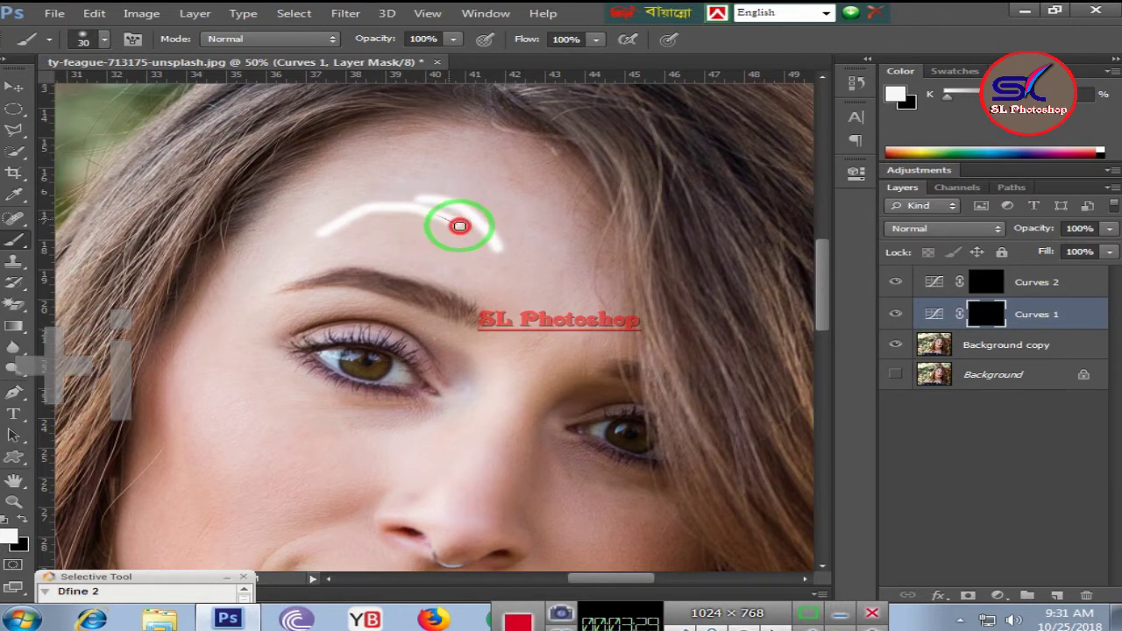
pyautogui.moveTo(553, 259); pyautogui.dragTo(538, 346)
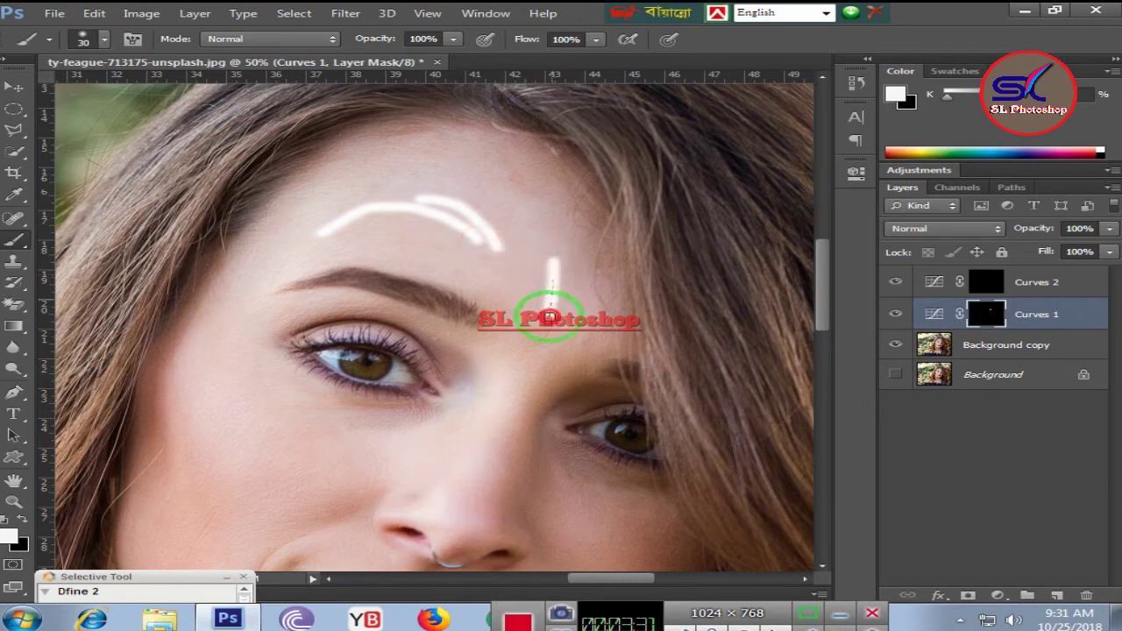
pyautogui.scroll(-3, 231, 351)
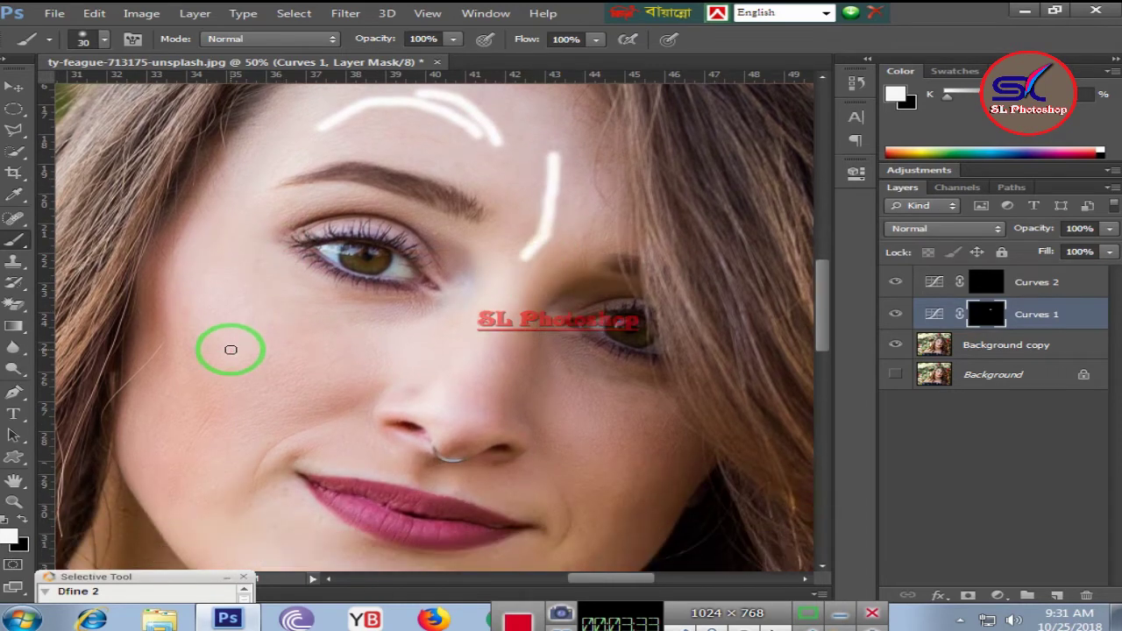
pyautogui.moveTo(227, 290)
pyautogui.mouseDown()
pyautogui.moveTo(298, 358)
pyautogui.moveTo(334, 358)
pyautogui.mouseUp()
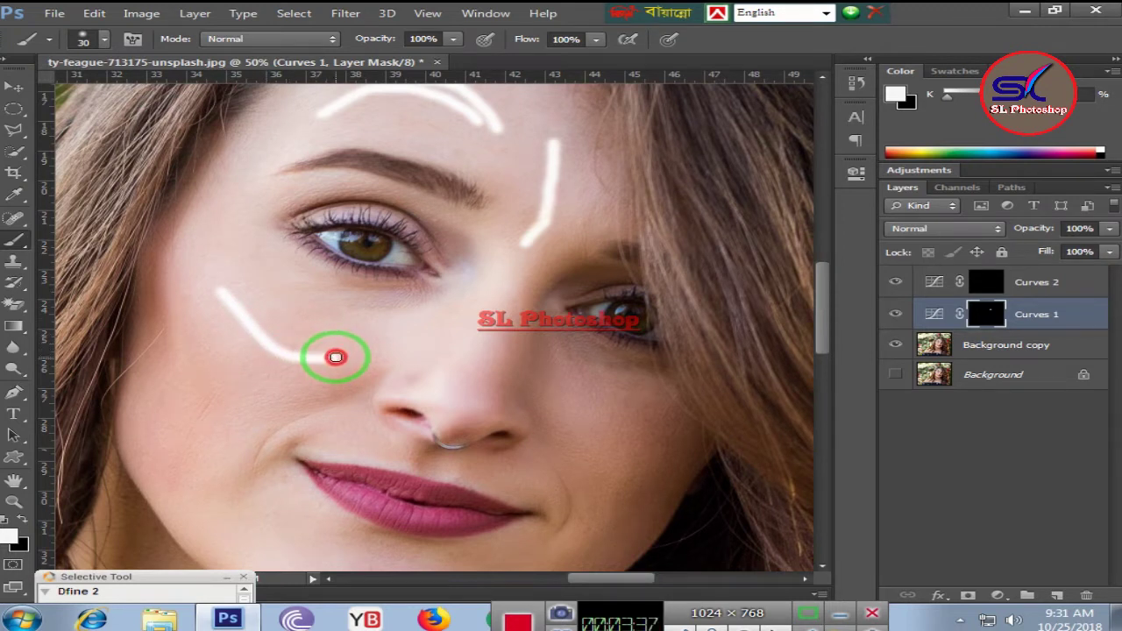
pyautogui.moveTo(244, 446)
pyautogui.mouseDown()
pyautogui.moveTo(283, 413)
pyautogui.moveTo(263, 376)
pyautogui.moveTo(258, 321)
pyautogui.moveTo(288, 297)
pyautogui.moveTo(256, 326)
pyautogui.mouseUp()
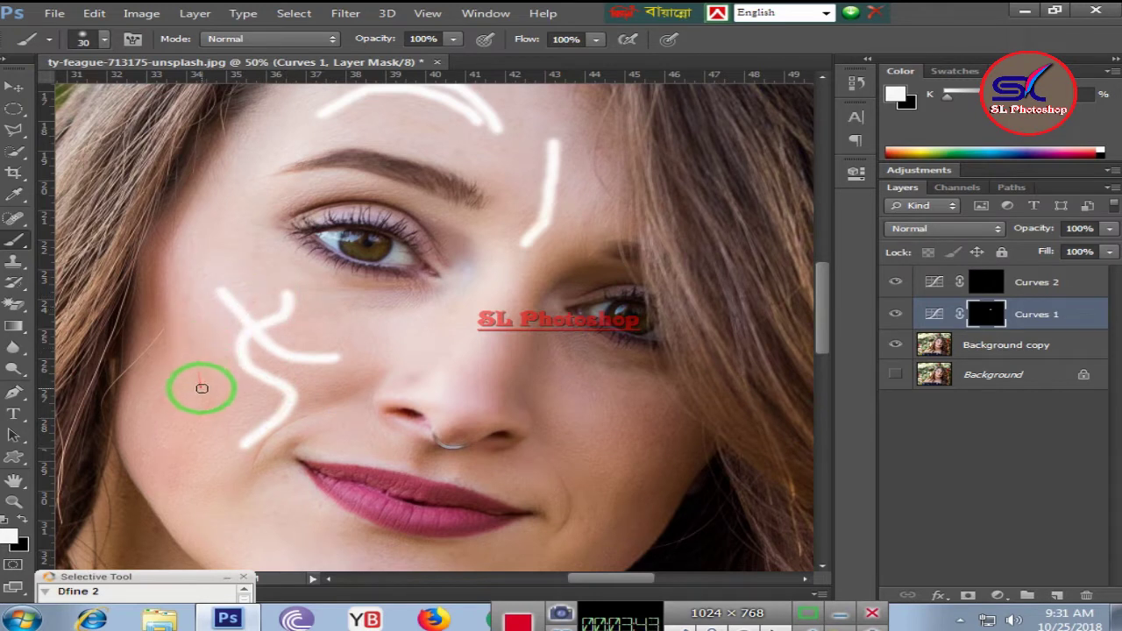
pyautogui.moveTo(202, 388)
pyautogui.mouseDown()
pyautogui.moveTo(263, 325)
pyautogui.moveTo(319, 332)
pyautogui.mouseUp()
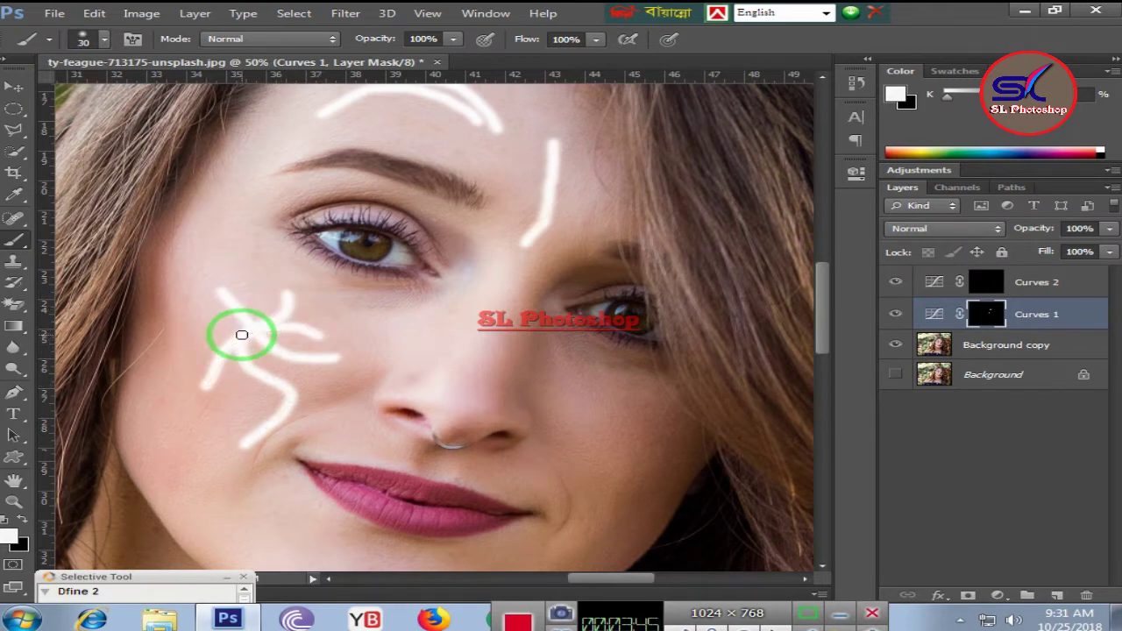
# Paint brightening strokes along the chin and across the right cheek.
pyautogui.scroll(-3, 238, 325)
pyautogui.scroll(-5, 238, 333)
pyautogui.scroll(-2, 263, 368)
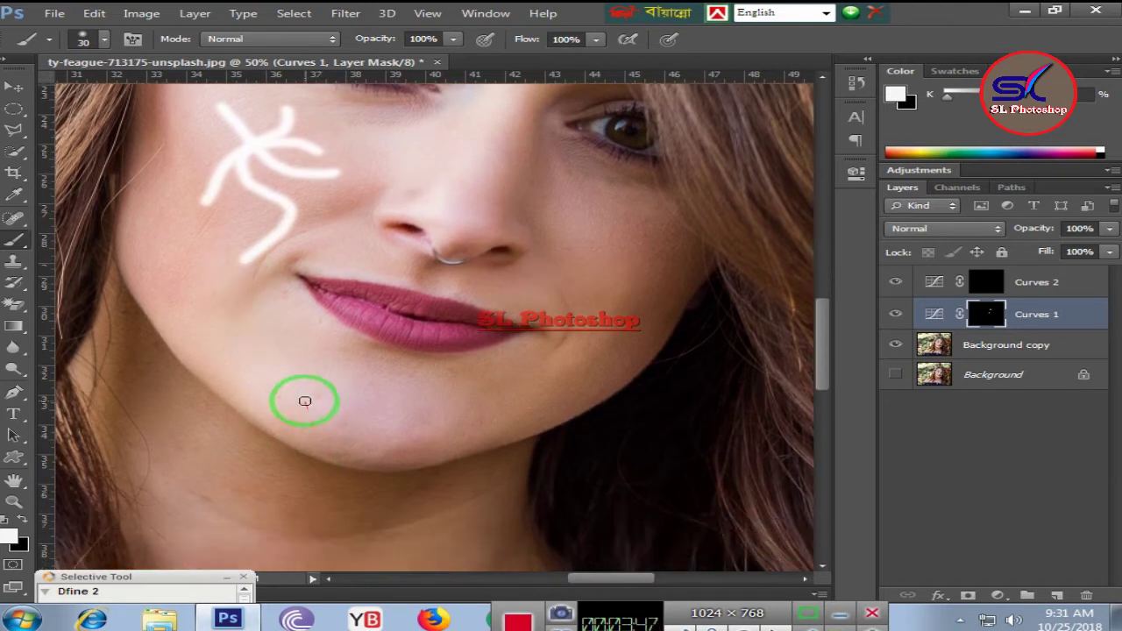
pyautogui.moveTo(304, 401); pyautogui.dragTo(371, 429)
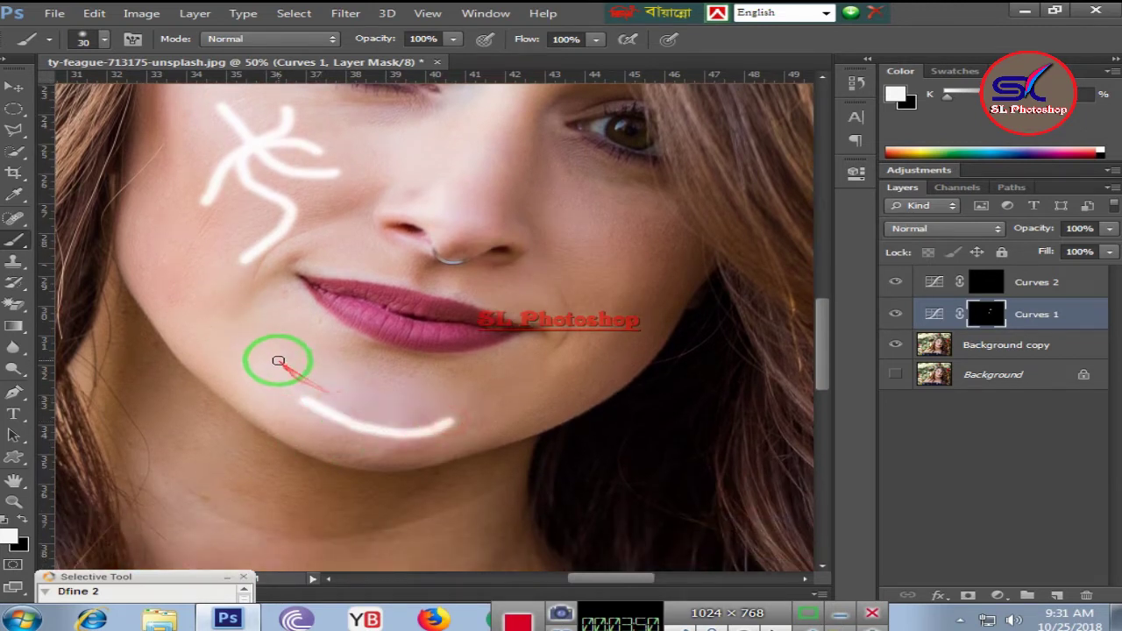
pyautogui.moveTo(244, 357)
pyautogui.mouseDown()
pyautogui.moveTo(299, 397)
pyautogui.moveTo(241, 421)
pyautogui.moveTo(303, 426)
pyautogui.moveTo(399, 406)
pyautogui.mouseUp()
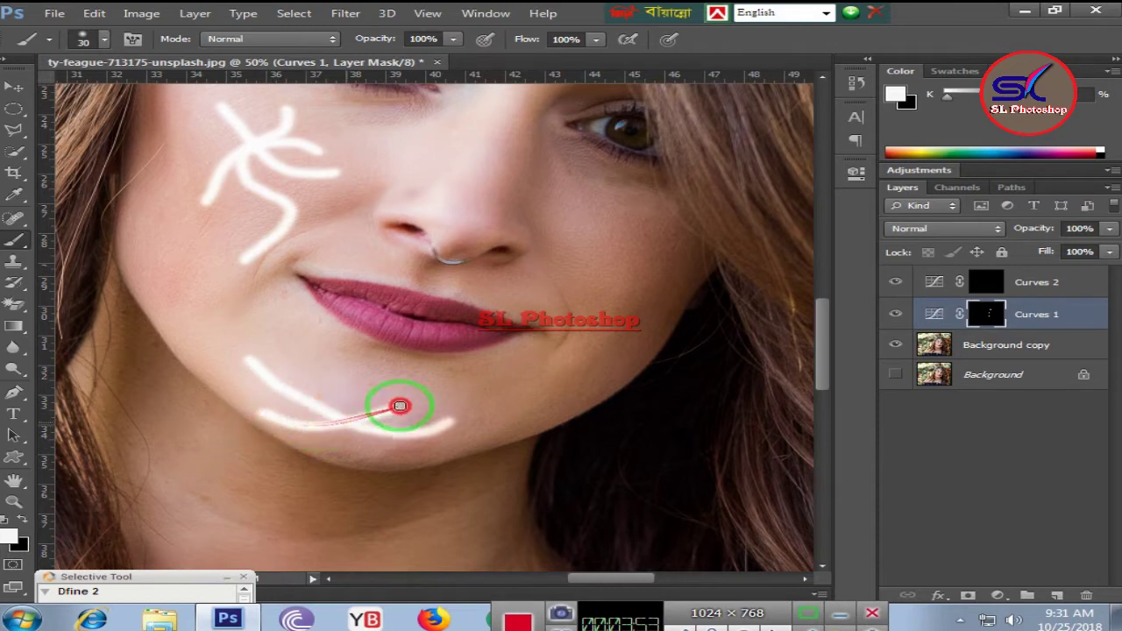
pyautogui.moveTo(359, 370)
pyautogui.mouseDown()
pyautogui.moveTo(359, 430)
pyautogui.moveTo(412, 438)
pyautogui.moveTo(451, 419)
pyautogui.mouseUp()
pyautogui.scroll(3, 596, 351)
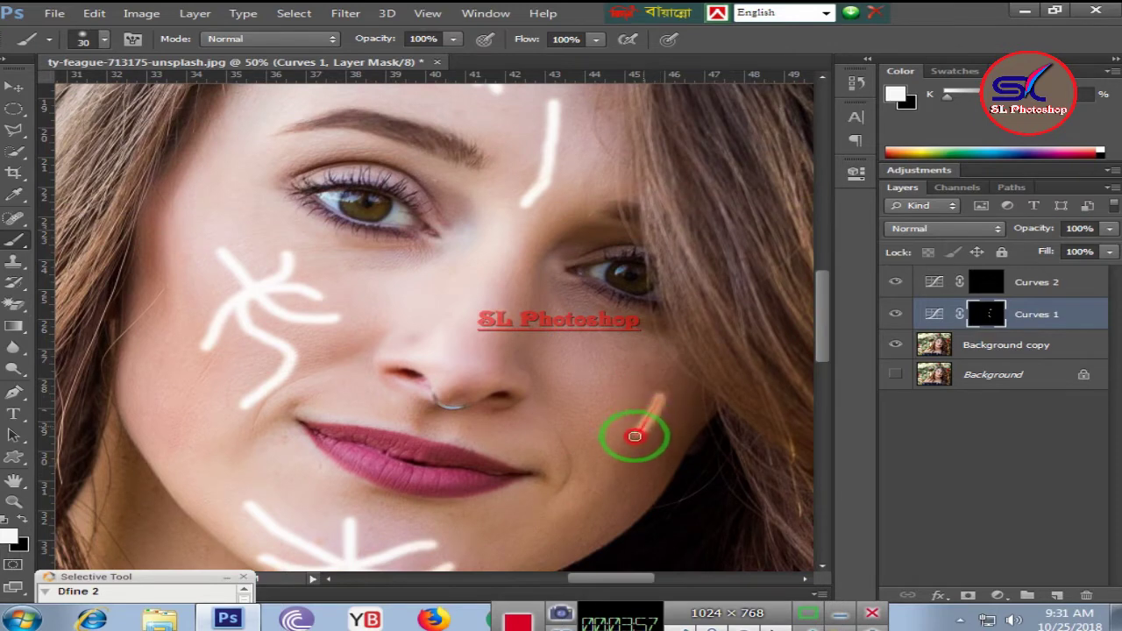
pyautogui.moveTo(612, 419); pyautogui.dragTo(701, 430)
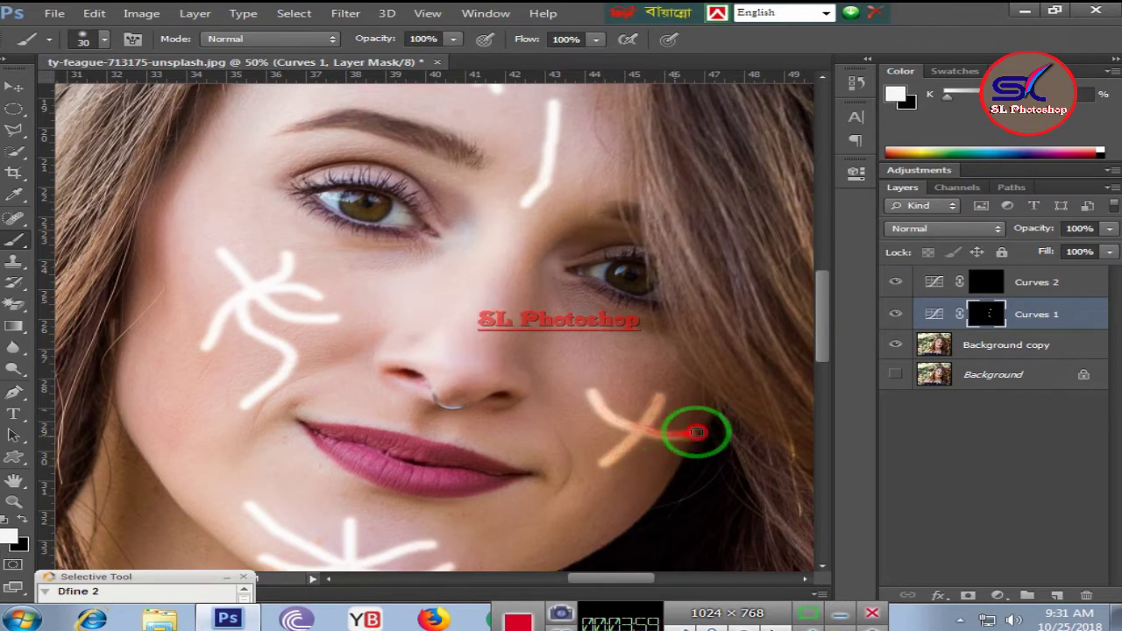
pyautogui.moveTo(624, 385); pyautogui.dragTo(636, 433)
pyautogui.scroll(3, 611, 392)
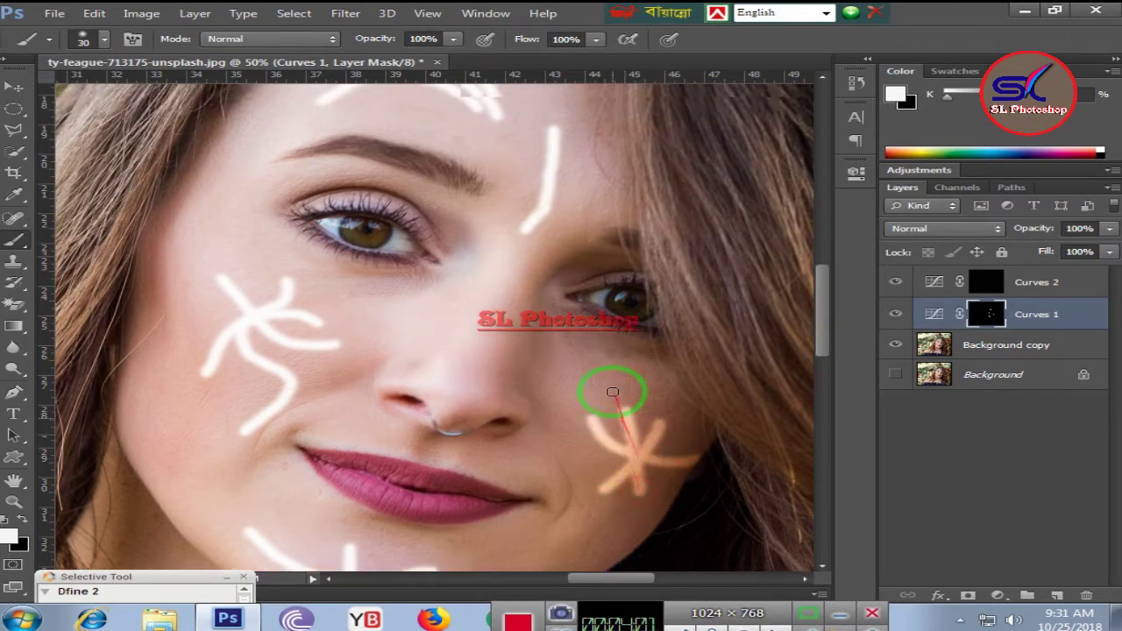
pyautogui.scroll(-1, 611, 362)
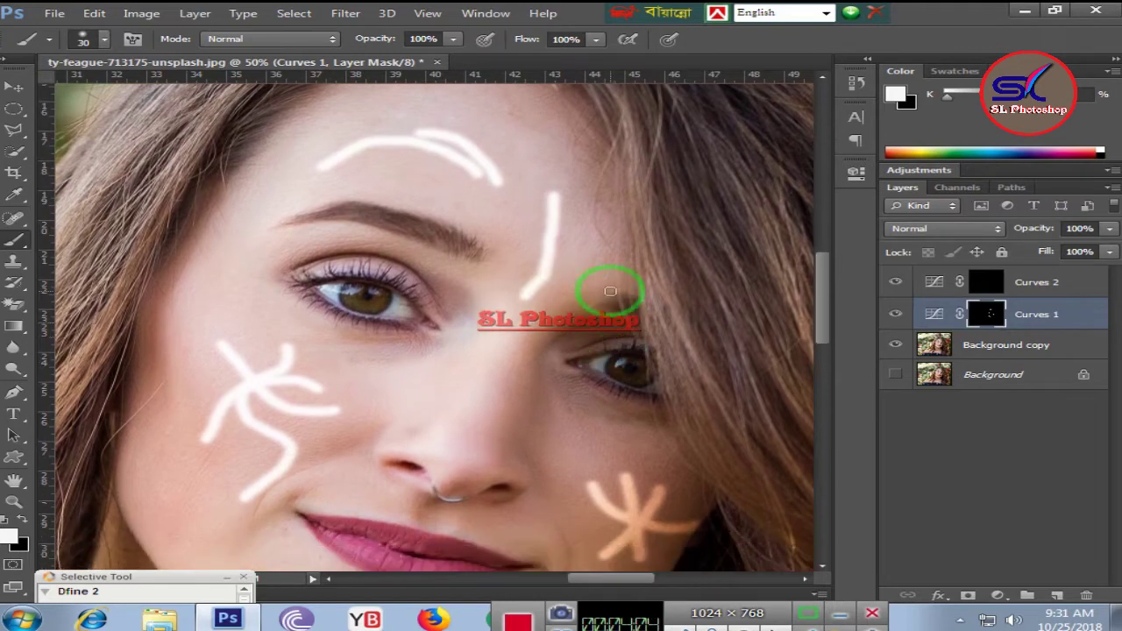
pyautogui.scroll(1, 517, 149)
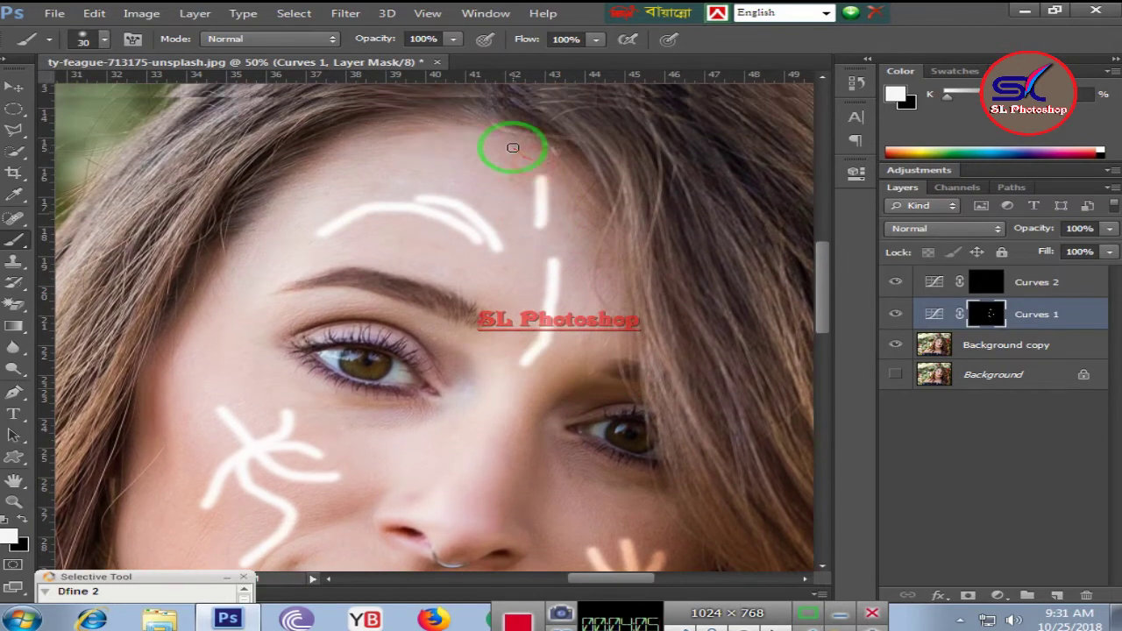
pyautogui.scroll(-2, 447, 167)
pyautogui.scroll(-2, 491, 258)
pyautogui.scroll(-2, 512, 273)
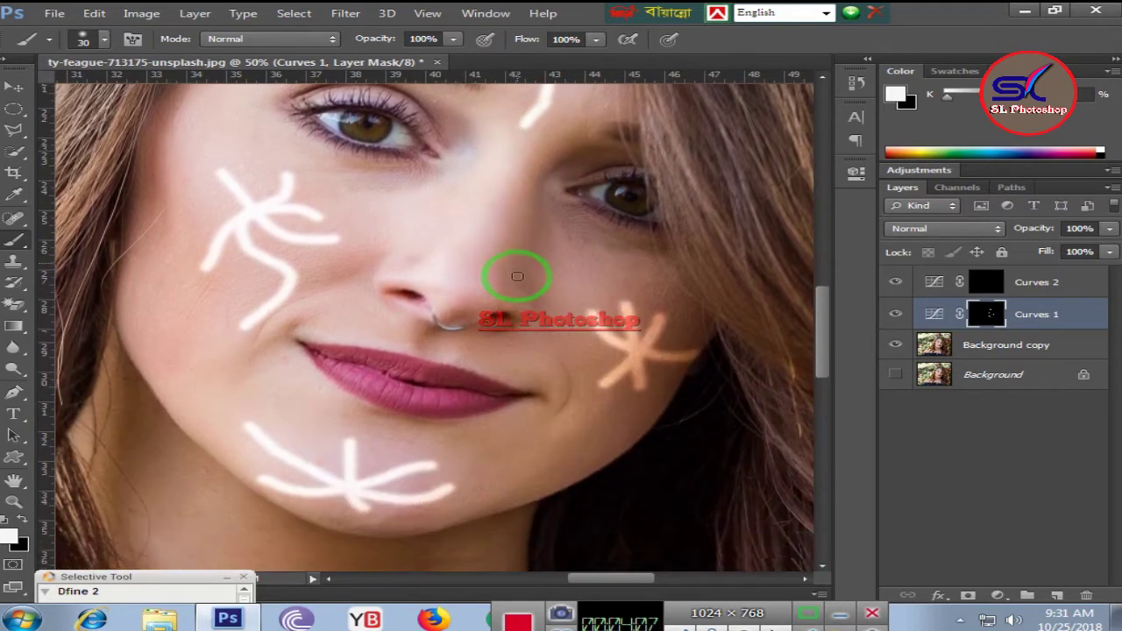
pyautogui.scroll(-1, 512, 271)
pyautogui.scroll(1, 517, 274)
pyautogui.scroll(1, 517, 274)
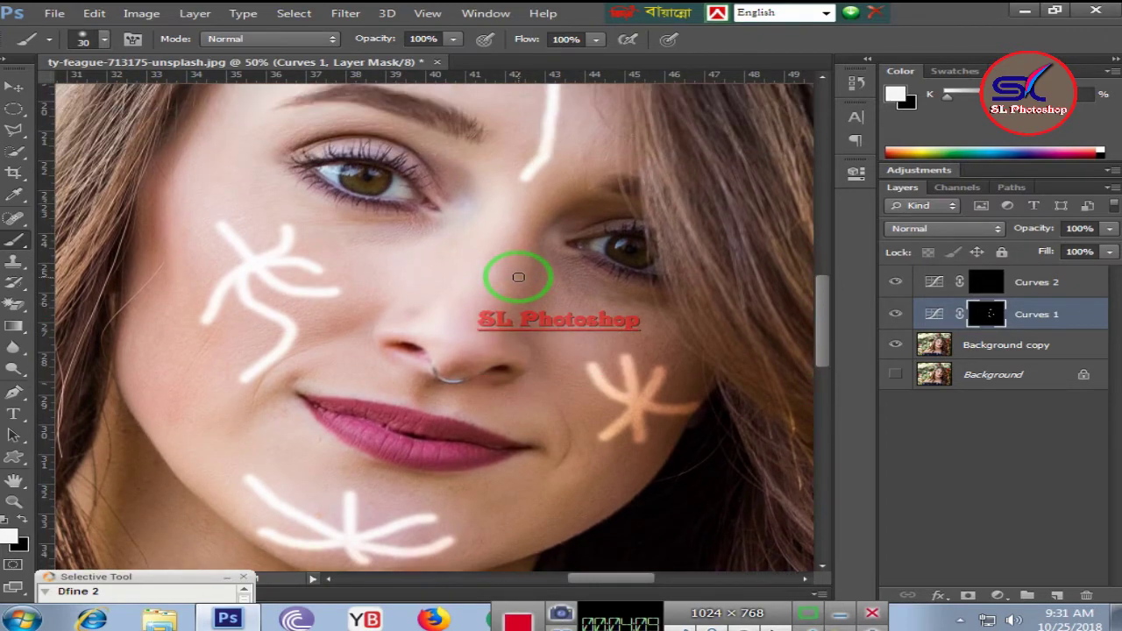
# Feather the Curves 1 mask to 29.0 px in the Properties panel.
pyautogui.click(347, 13)
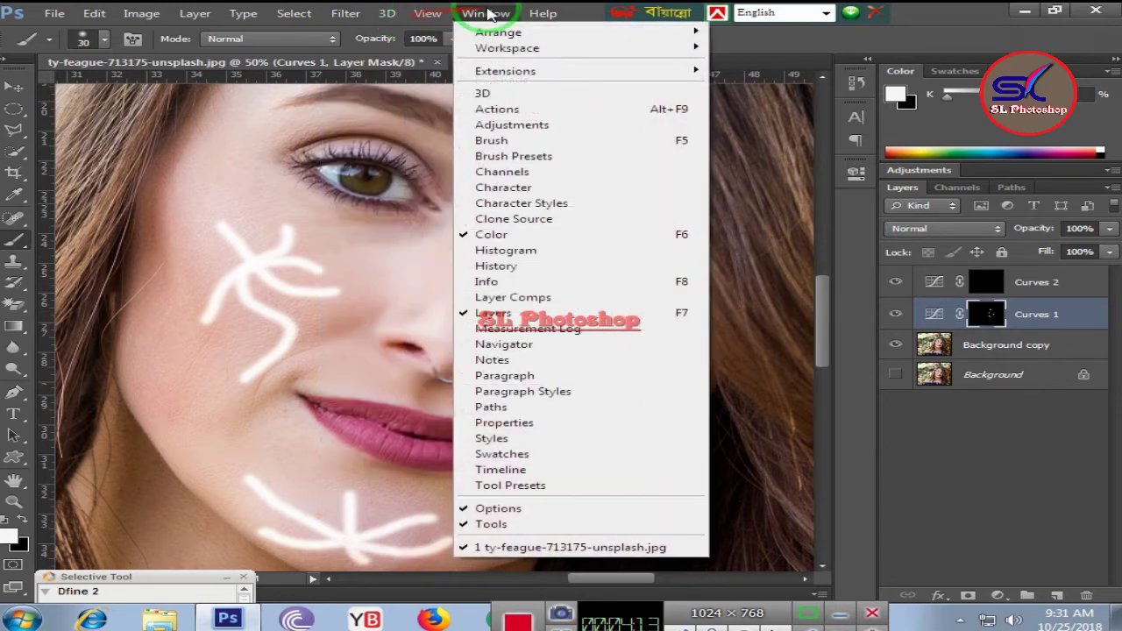
pyautogui.click(515, 426)
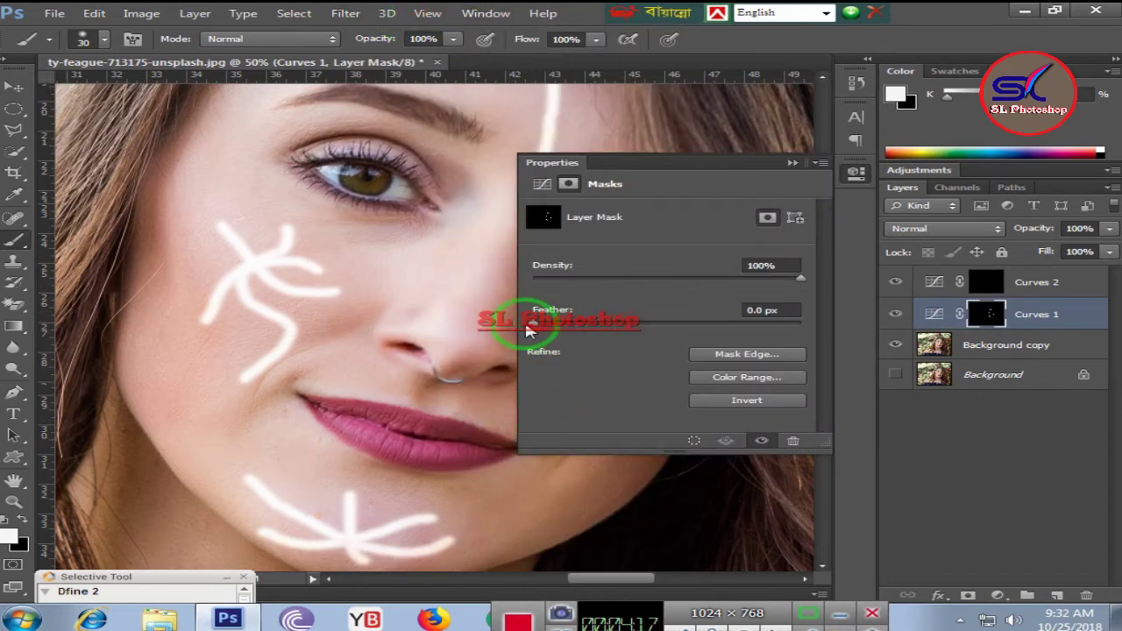
pyautogui.moveTo(530, 326); pyautogui.dragTo(659, 333)
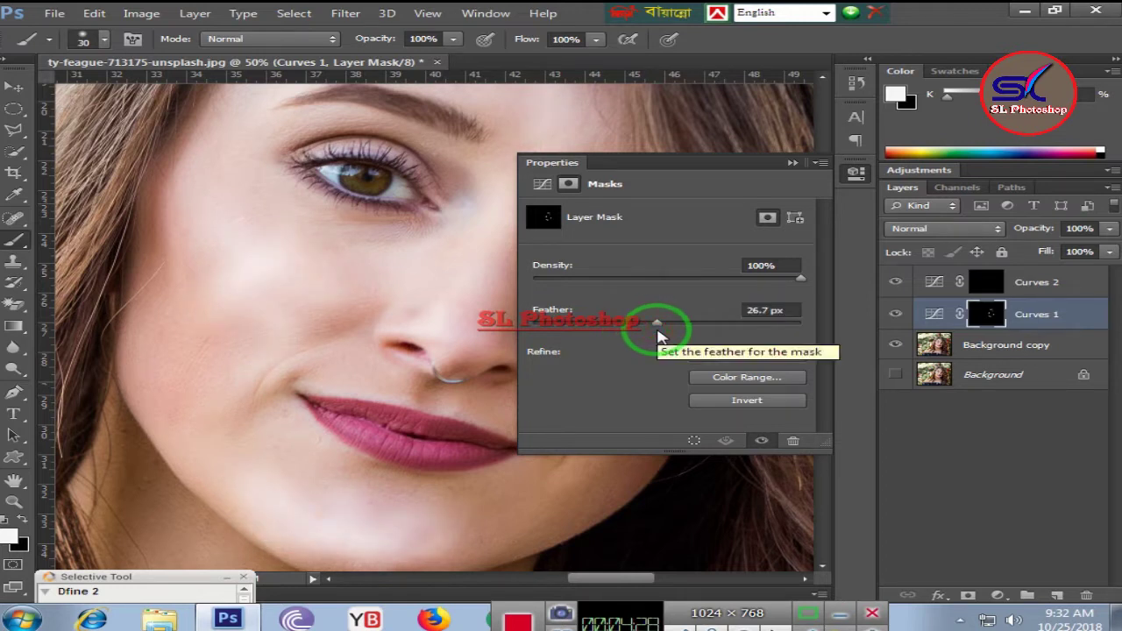
pyautogui.scroll(-2, 585, 407)
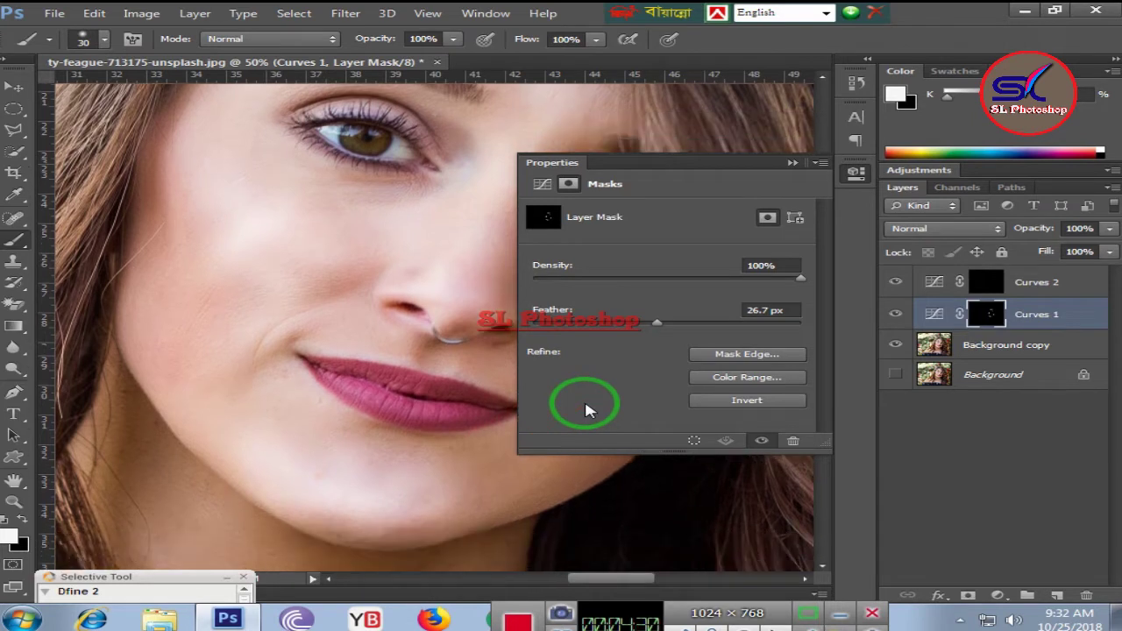
pyautogui.scroll(-1, 585, 407)
pyautogui.moveTo(658, 326); pyautogui.dragTo(663, 320)
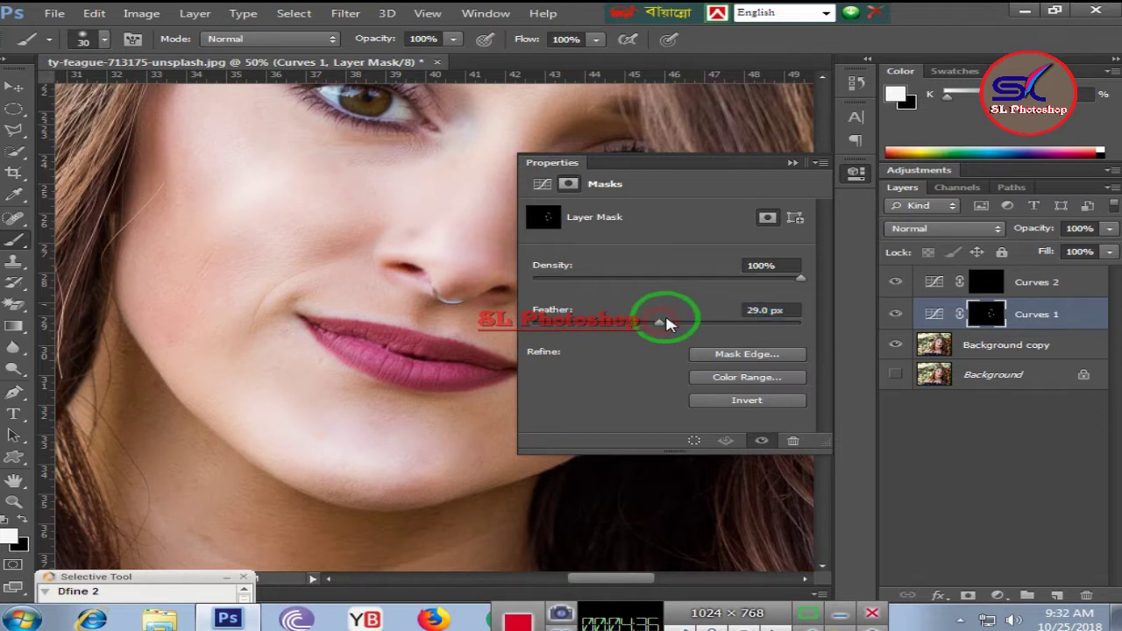
pyautogui.click(793, 165)
# Toggle Curves 1 visibility to compare the face with and without the brightening.
pyautogui.scroll(3, 485, 374)
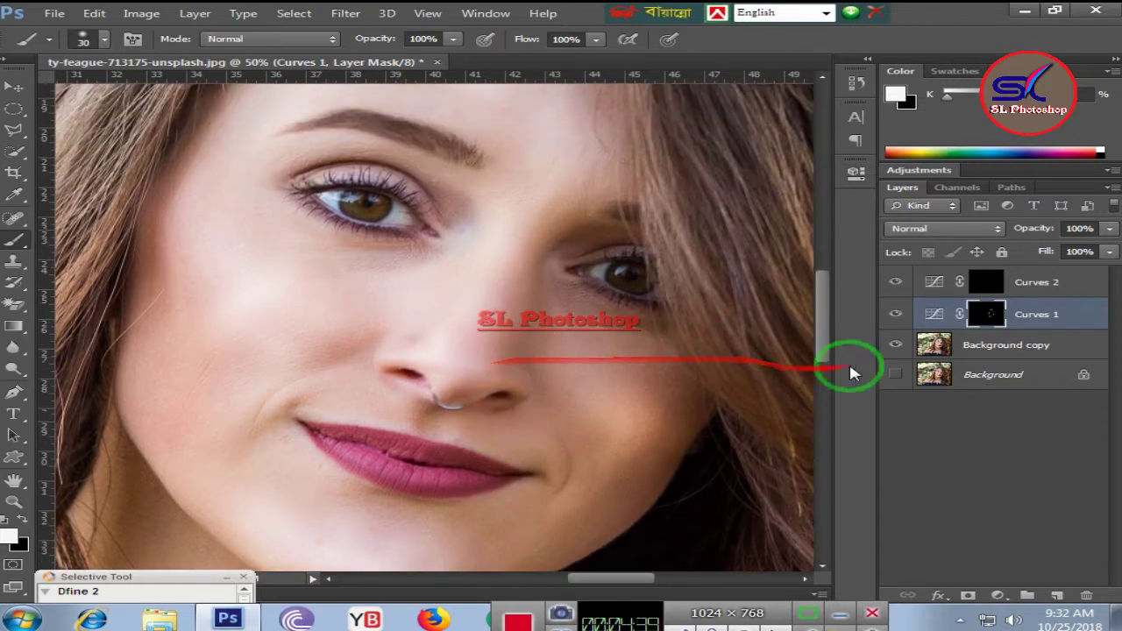
pyautogui.click(890, 315)
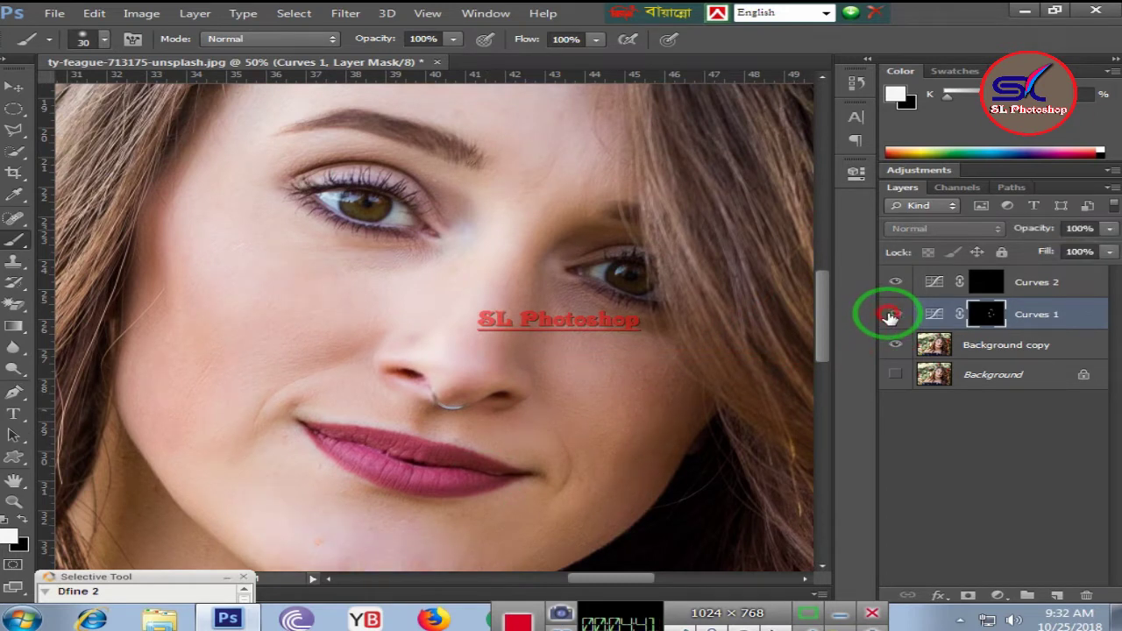
pyautogui.click(890, 315)
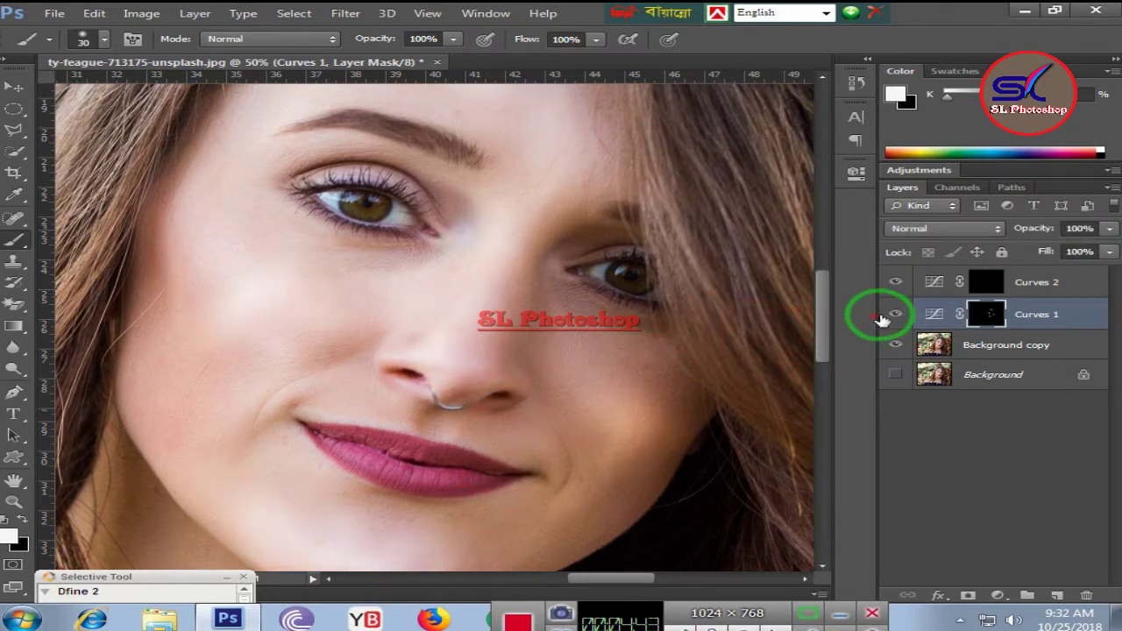
pyautogui.click(890, 316)
# Select the Curves 2 mask with the Brush Tool and paint three strokes over the left cheek.
pyautogui.click(890, 315)
pyautogui.click(990, 282)
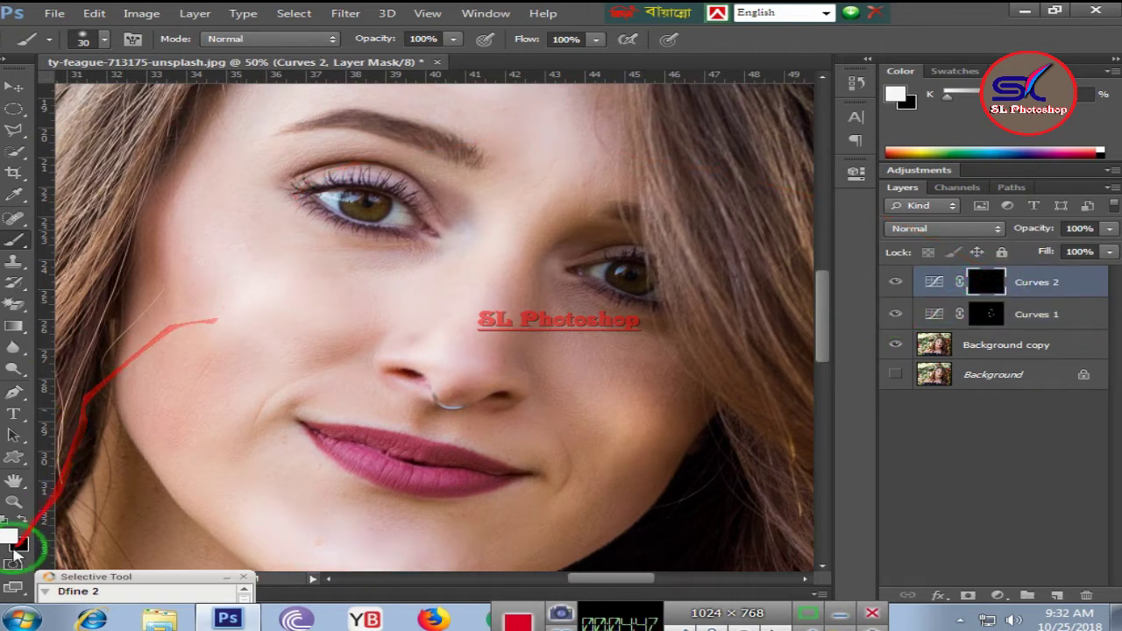
pyautogui.rightClick(18, 236)
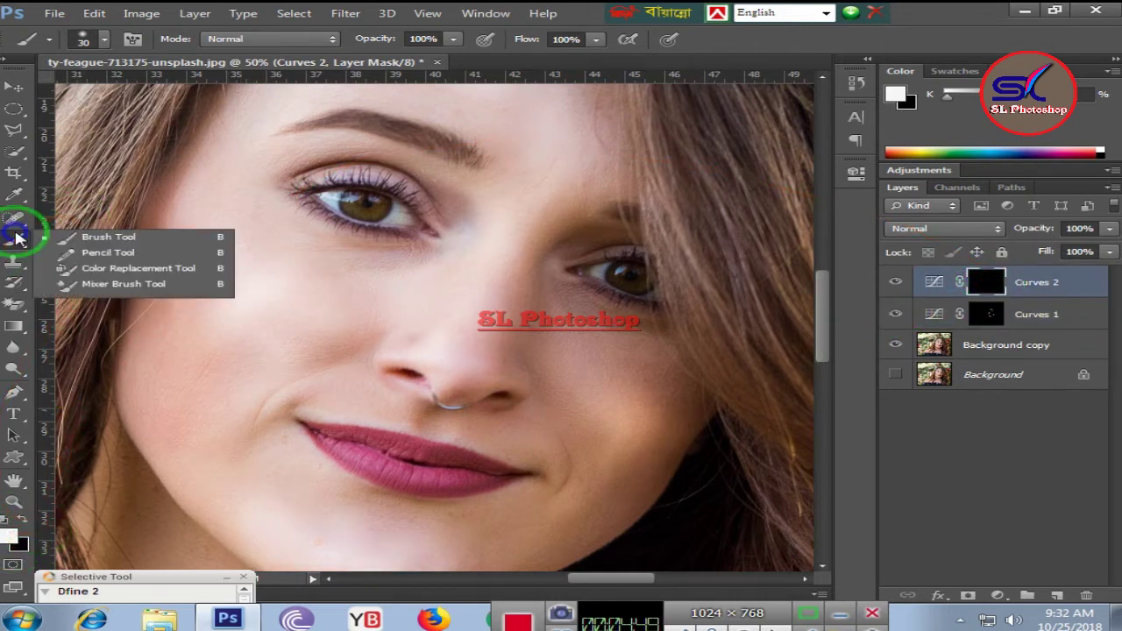
pyautogui.click(109, 236)
pyautogui.scroll(2, 395, 233)
pyautogui.scroll(3, 413, 215)
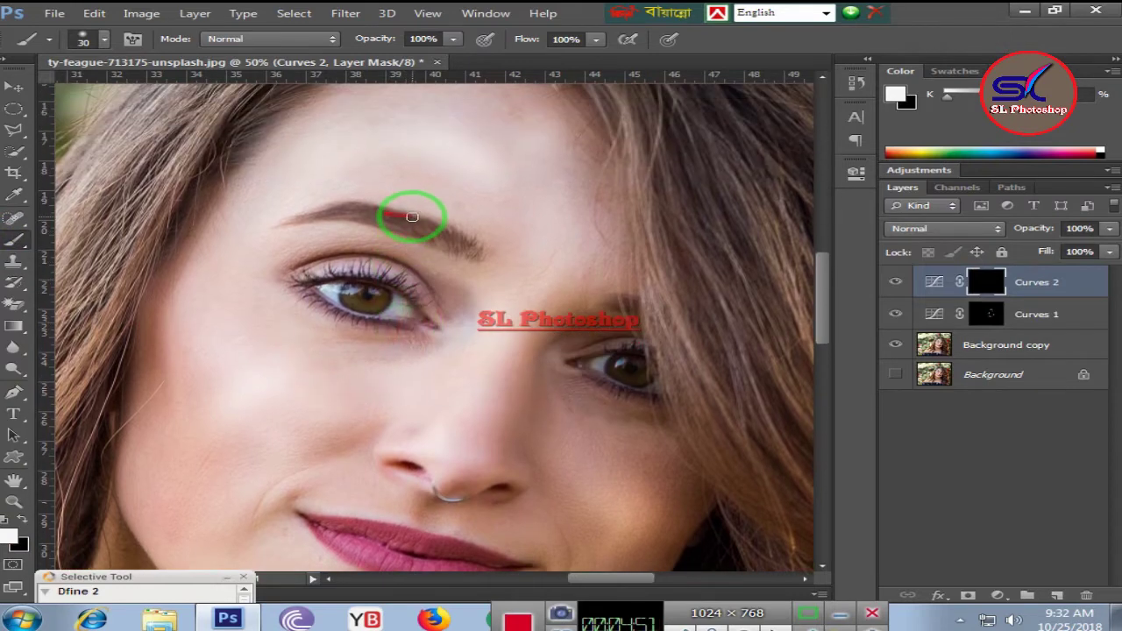
pyautogui.scroll(-2, 413, 215)
pyautogui.scroll(-4, 251, 283)
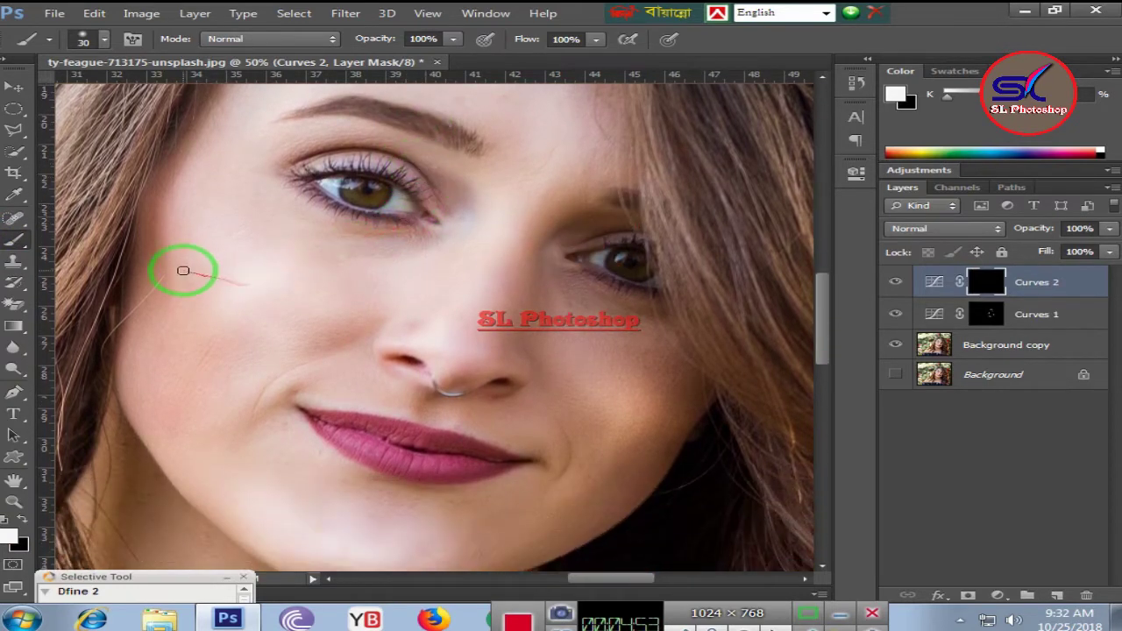
pyautogui.moveTo(175, 275)
pyautogui.mouseDown()
pyautogui.moveTo(163, 351)
pyautogui.moveTo(172, 399)
pyautogui.mouseUp()
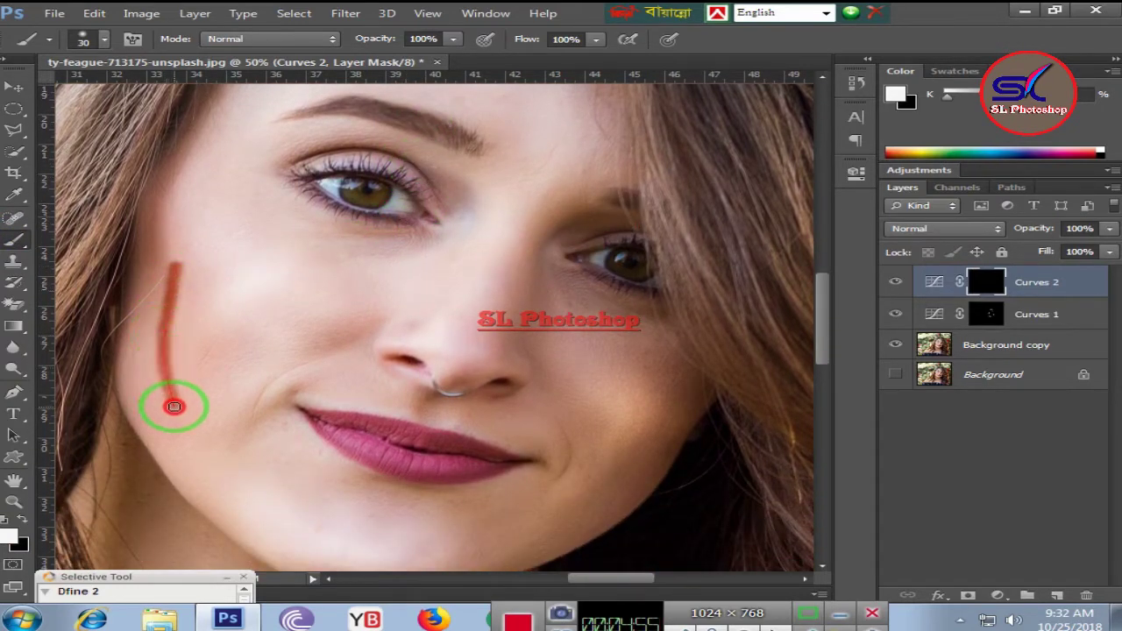
pyautogui.moveTo(137, 289); pyautogui.dragTo(201, 377)
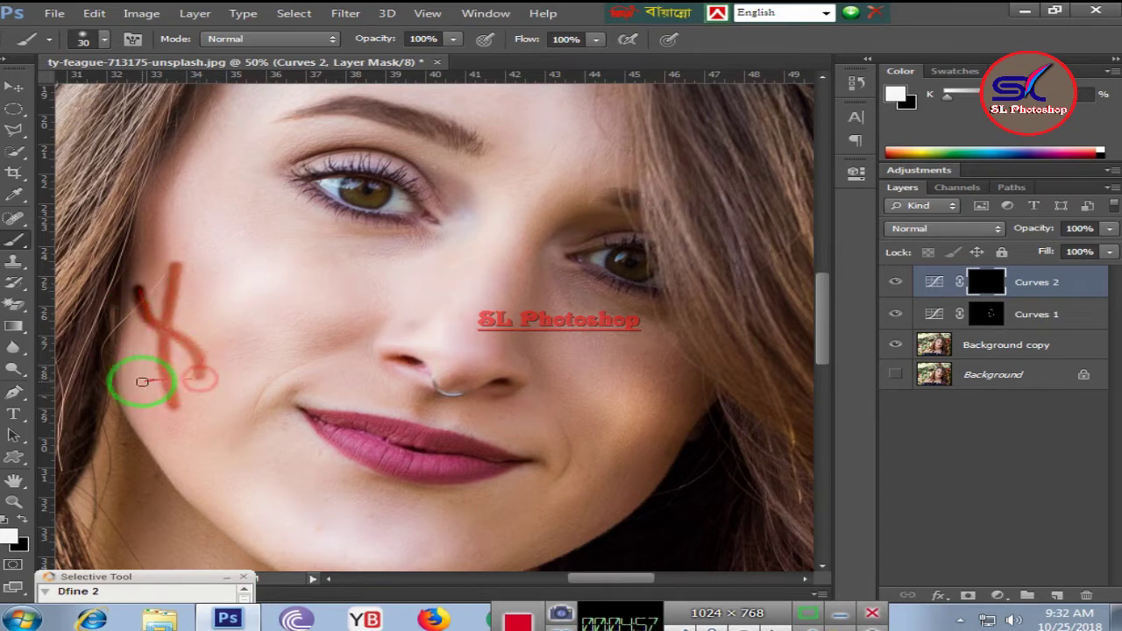
pyautogui.moveTo(126, 398); pyautogui.dragTo(188, 313)
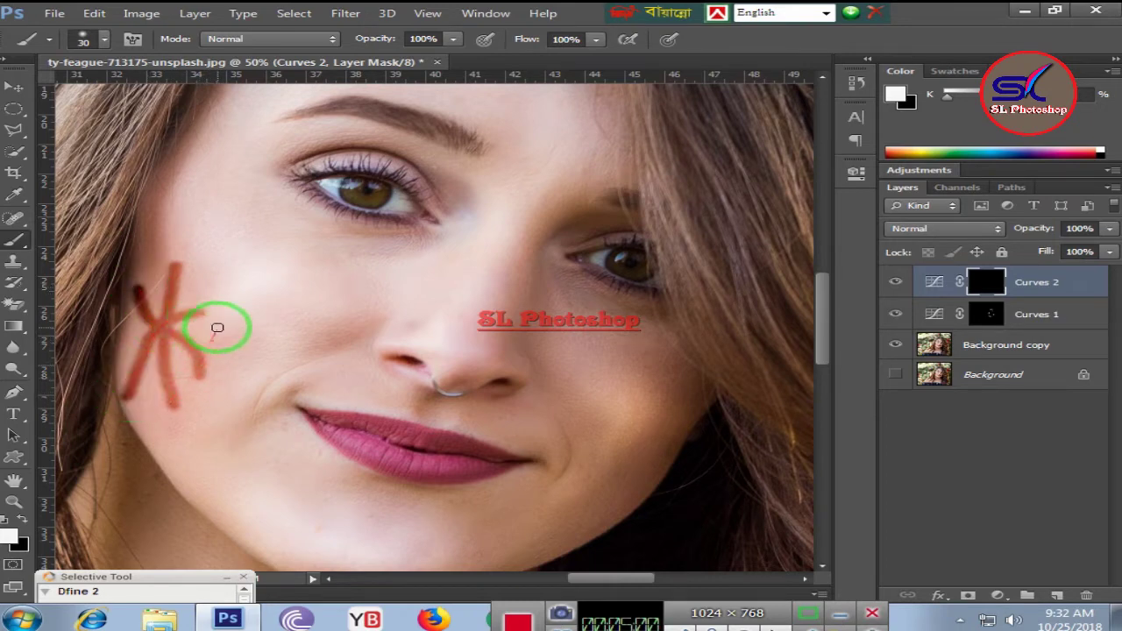
# Paint mask strokes across the right cheek, right jawline, beside the lip corner and chin.
pyautogui.scroll(2, 227, 307)
pyautogui.scroll(2, 227, 307)
pyautogui.moveTo(326, 238)
pyautogui.mouseDown()
pyautogui.moveTo(388, 193)
pyautogui.moveTo(371, 203)
pyautogui.moveTo(480, 183)
pyautogui.moveTo(489, 229)
pyautogui.moveTo(381, 251)
pyautogui.moveTo(547, 333)
pyautogui.mouseUp()
pyautogui.hotkey('ctrl', 'z')
pyautogui.scroll(-2, 395, 251)
pyautogui.scroll(-3, 420, 255)
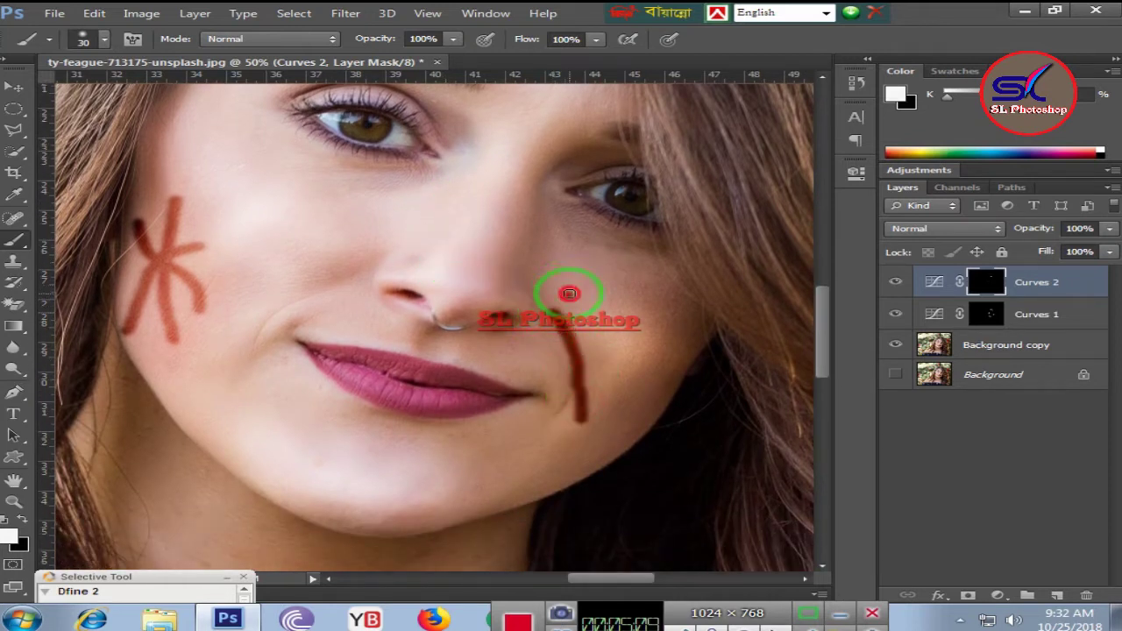
pyautogui.moveTo(569, 294); pyautogui.dragTo(676, 298)
pyautogui.moveTo(664, 378); pyautogui.dragTo(592, 441)
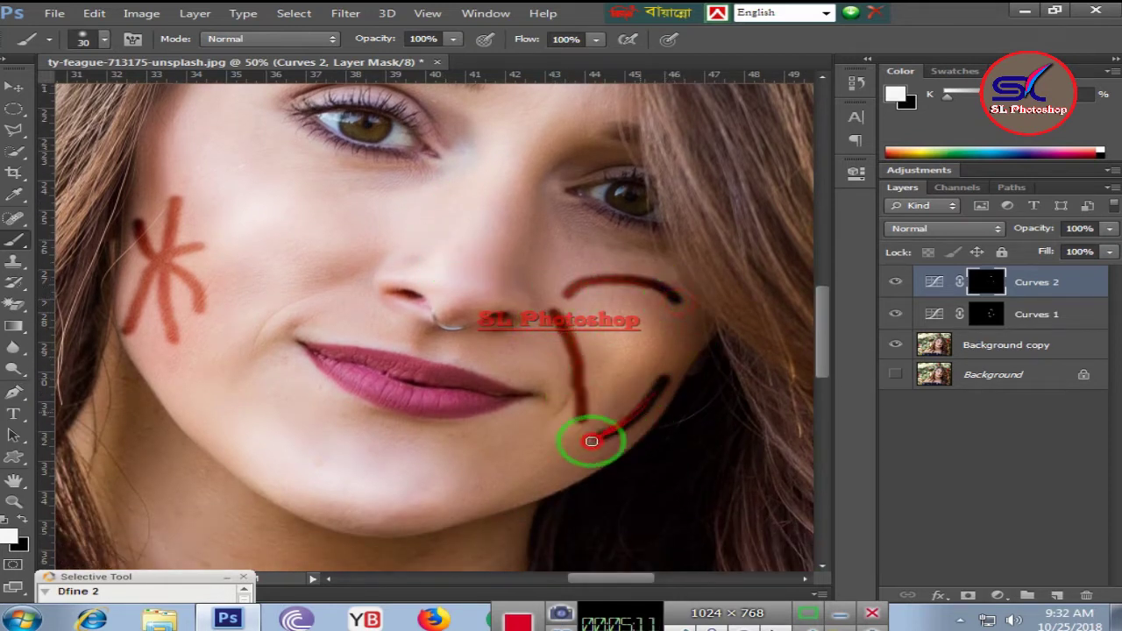
pyautogui.moveTo(298, 399); pyautogui.dragTo(451, 454)
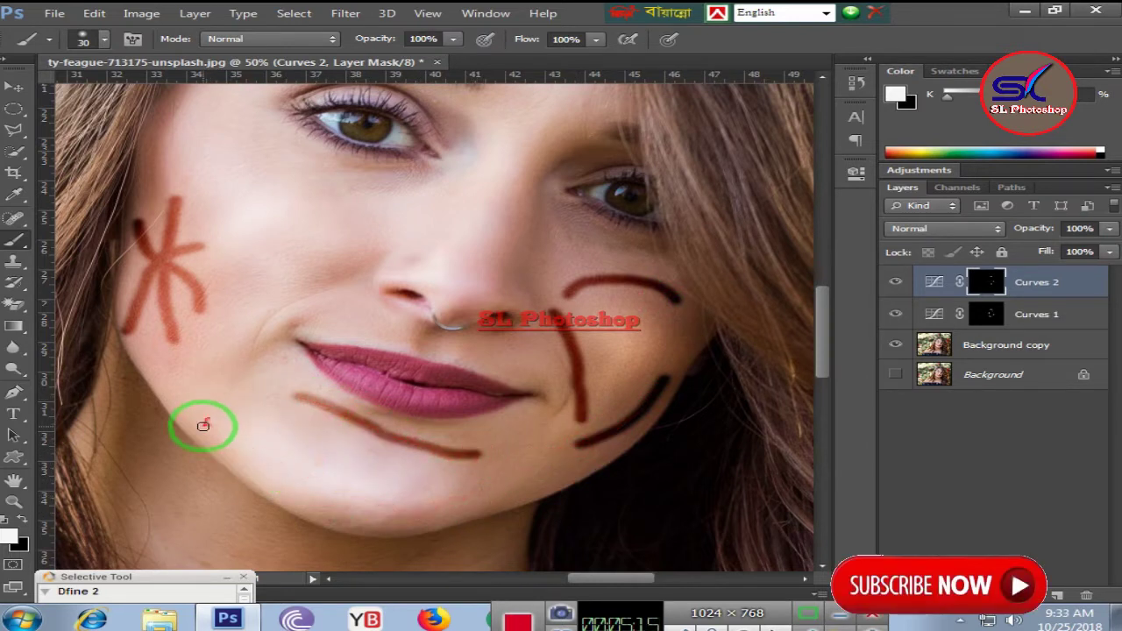
pyautogui.moveTo(201, 426); pyautogui.dragTo(299, 433)
pyautogui.moveTo(249, 366)
pyautogui.mouseDown()
pyautogui.moveTo(252, 353)
pyautogui.moveTo(251, 447)
pyautogui.moveTo(289, 325)
pyautogui.moveTo(269, 310)
pyautogui.moveTo(366, 248)
pyautogui.moveTo(315, 153)
pyautogui.moveTo(218, 163)
pyautogui.moveTo(358, 195)
pyautogui.mouseUp()
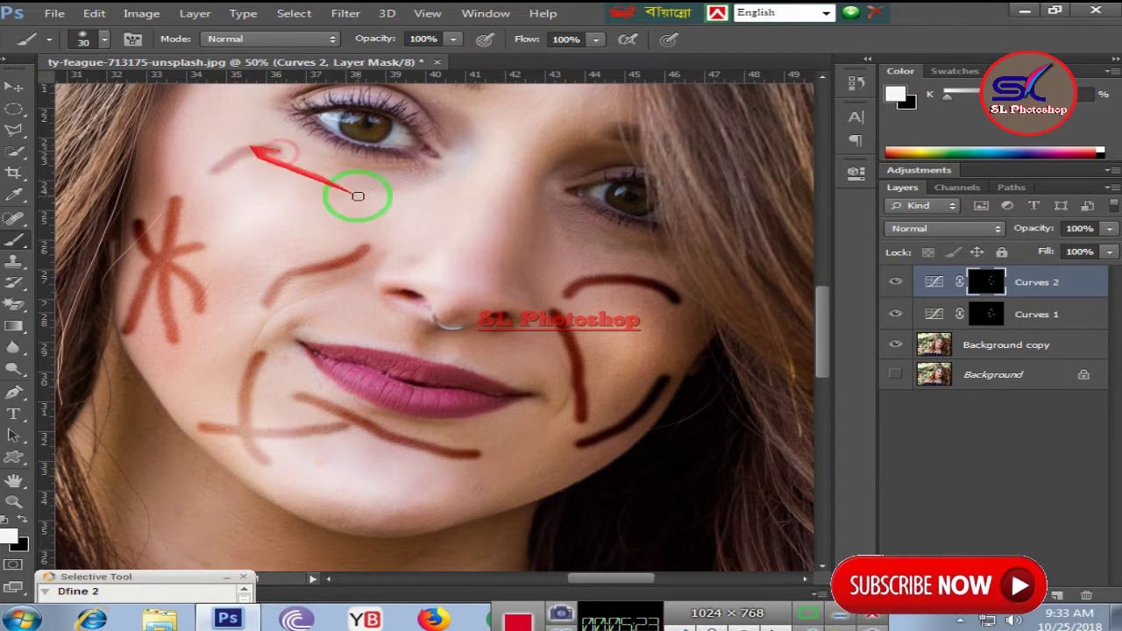
# Add mask strokes beside the nose, on the left temple and below the nose.
pyautogui.scroll(3, 385, 215)
pyautogui.scroll(1, 421, 263)
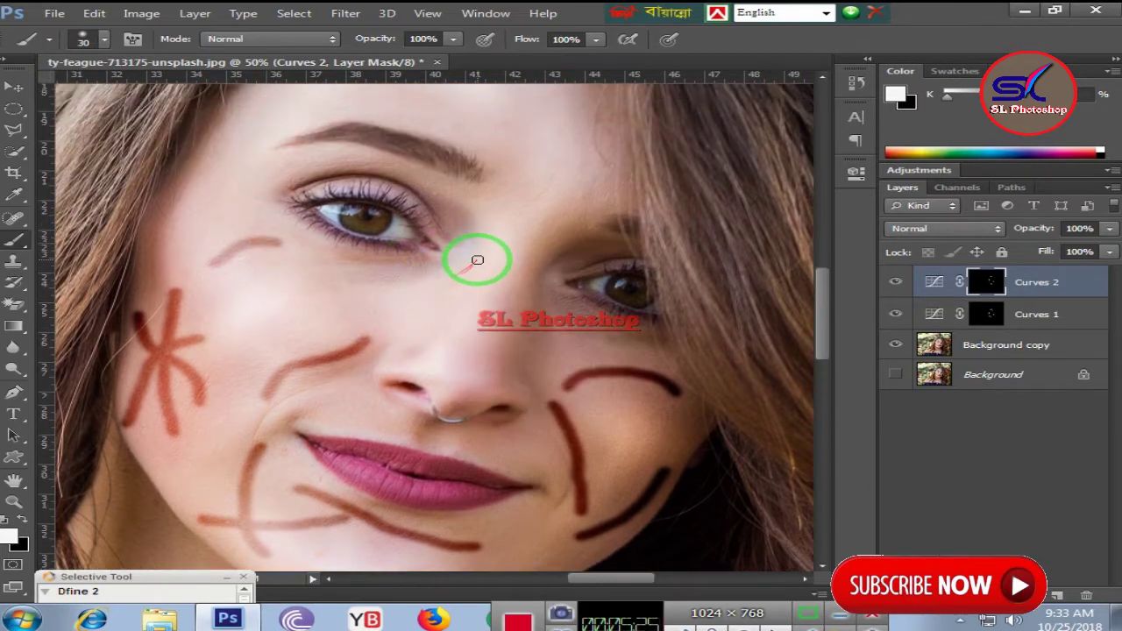
pyautogui.moveTo(477, 259); pyautogui.dragTo(400, 325)
pyautogui.scroll(4, 408, 301)
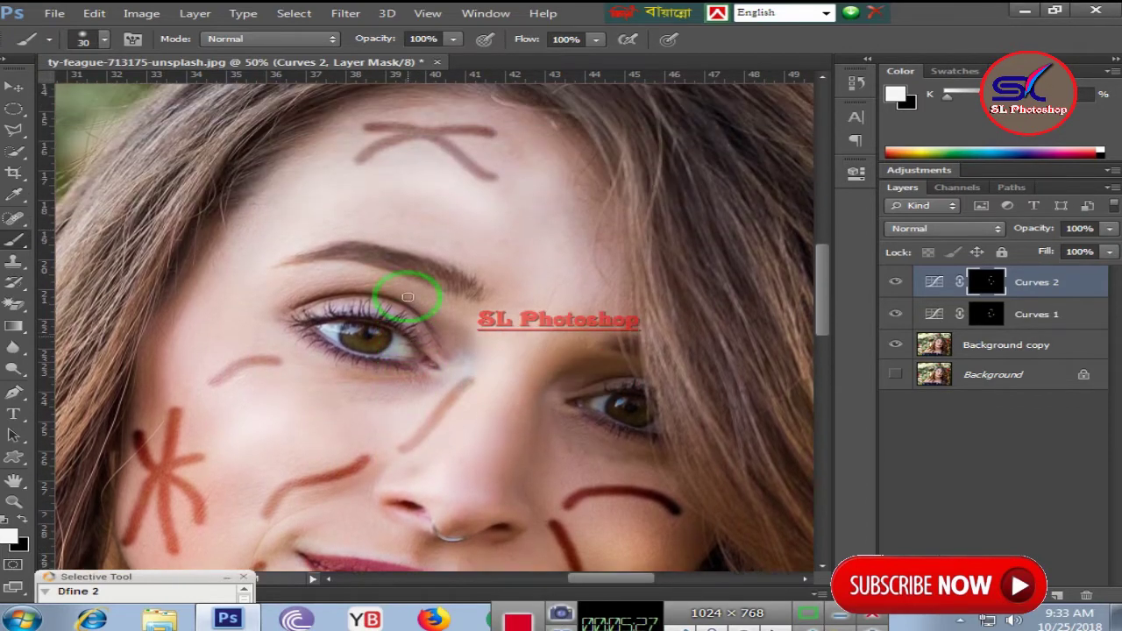
pyautogui.scroll(1, 408, 297)
pyautogui.moveTo(251, 251); pyautogui.dragTo(242, 338)
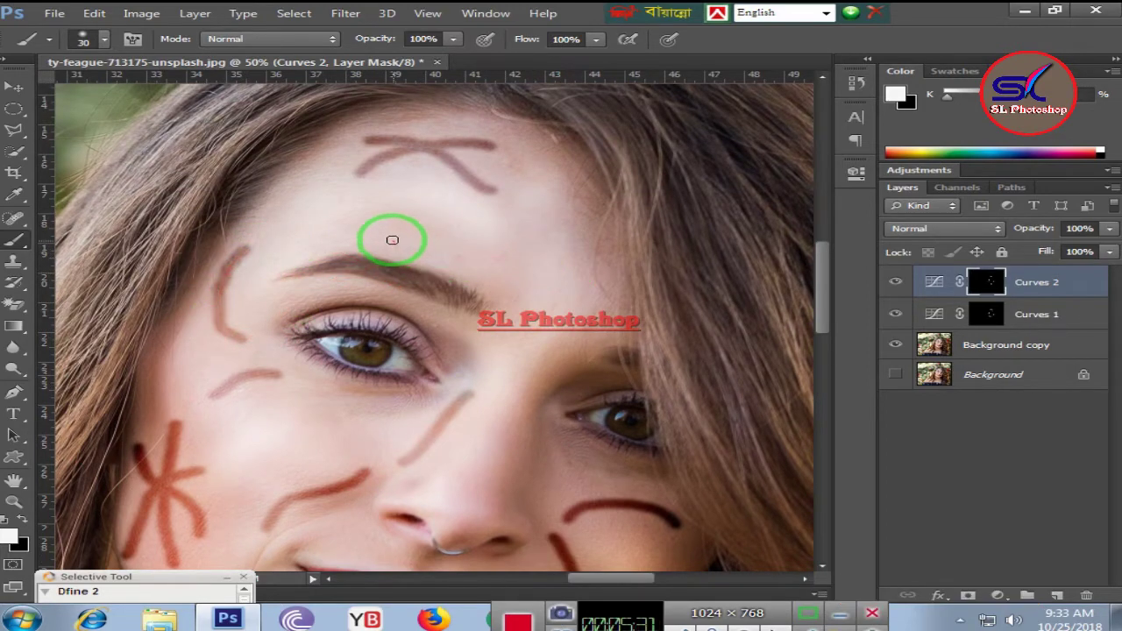
pyautogui.scroll(-2, 501, 295)
pyautogui.scroll(-5, 514, 295)
pyautogui.scroll(2, 541, 304)
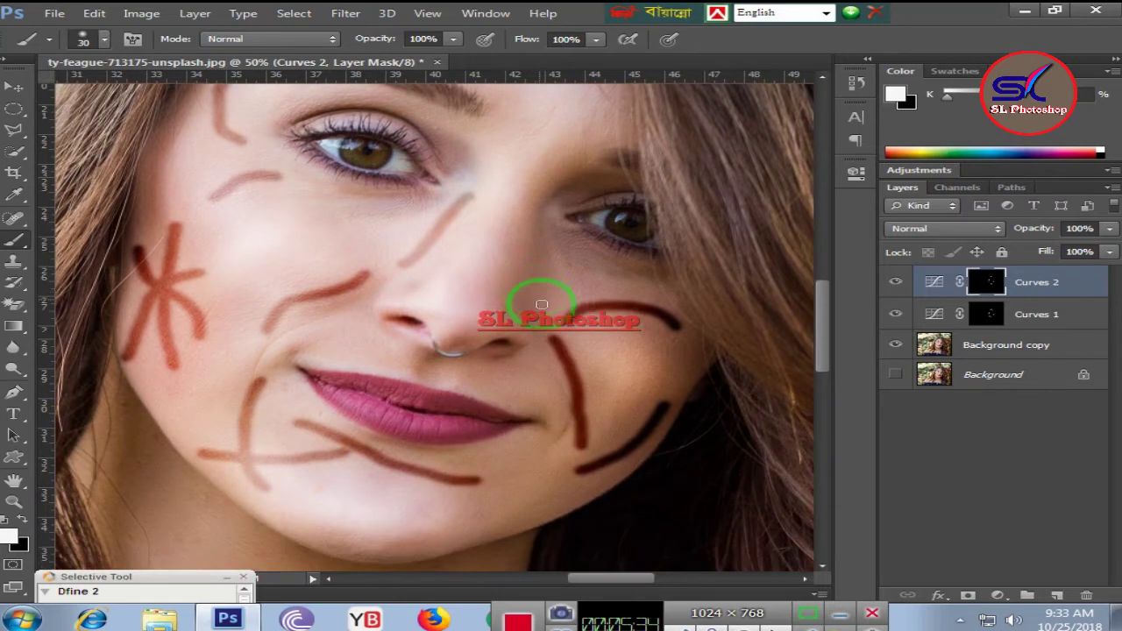
pyautogui.moveTo(551, 342); pyautogui.dragTo(521, 528)
pyautogui.scroll(5, 701, 408)
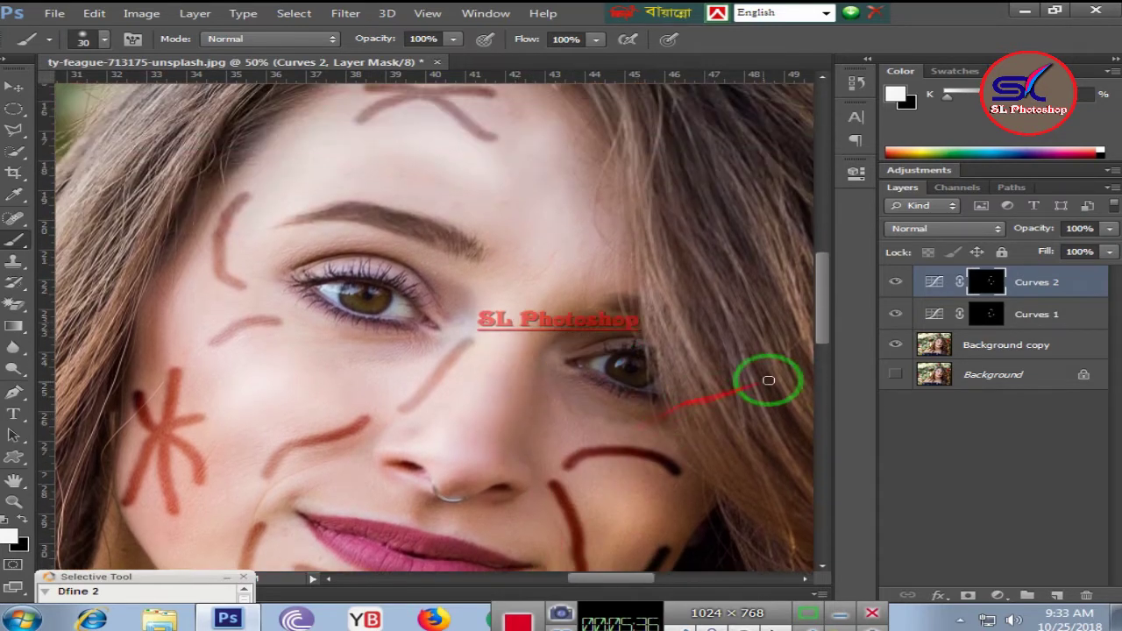
pyautogui.scroll(-3, 776, 373)
pyautogui.scroll(-1, 784, 370)
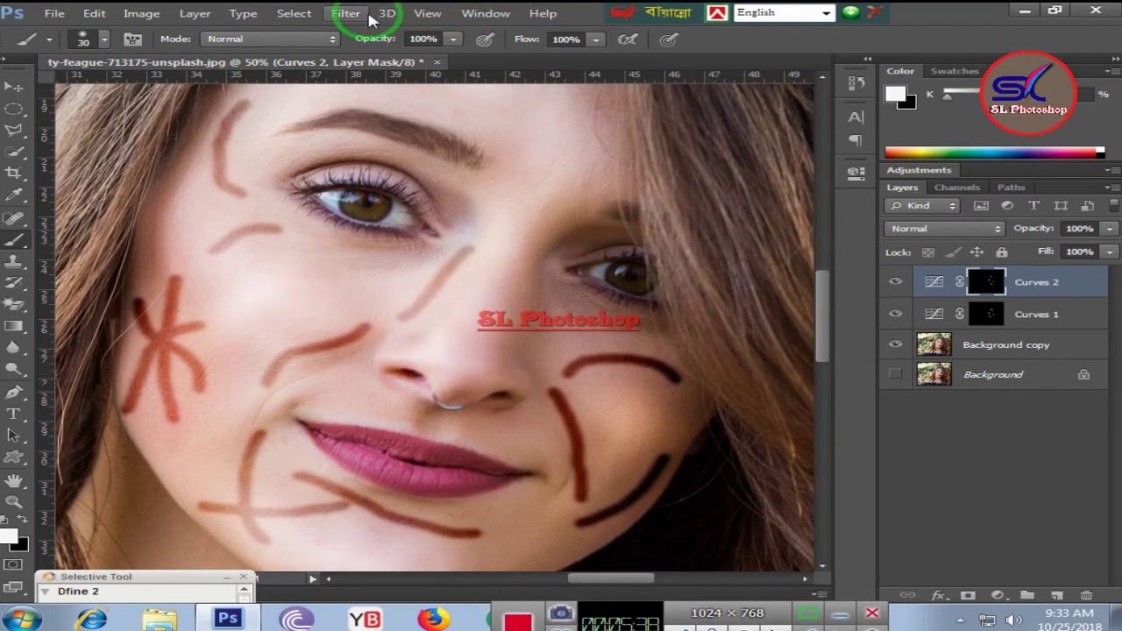
# Feather the Curves 2 mask to 47.7 px in Properties, then collapse the panel.
pyautogui.click(480, 13)
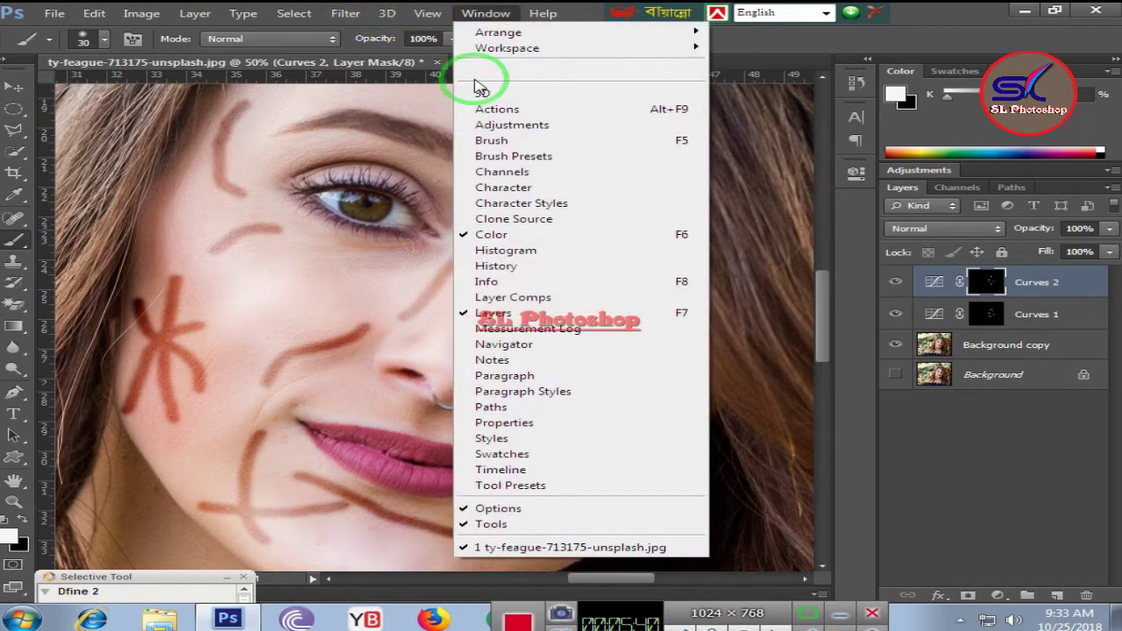
pyautogui.click(496, 424)
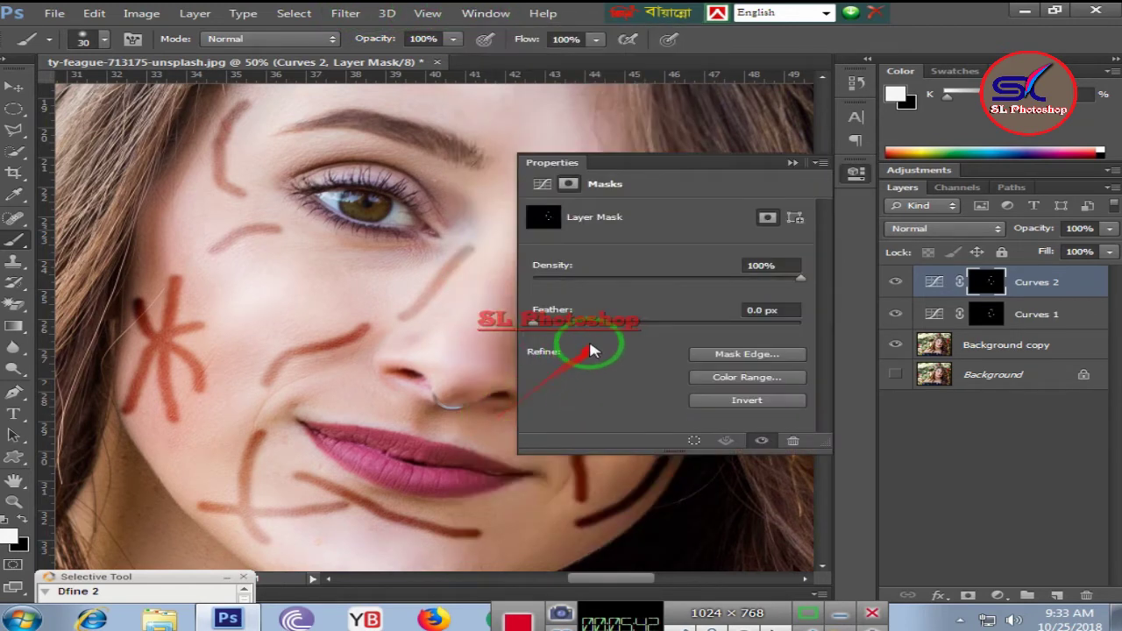
pyautogui.moveTo(529, 325); pyautogui.dragTo(632, 331)
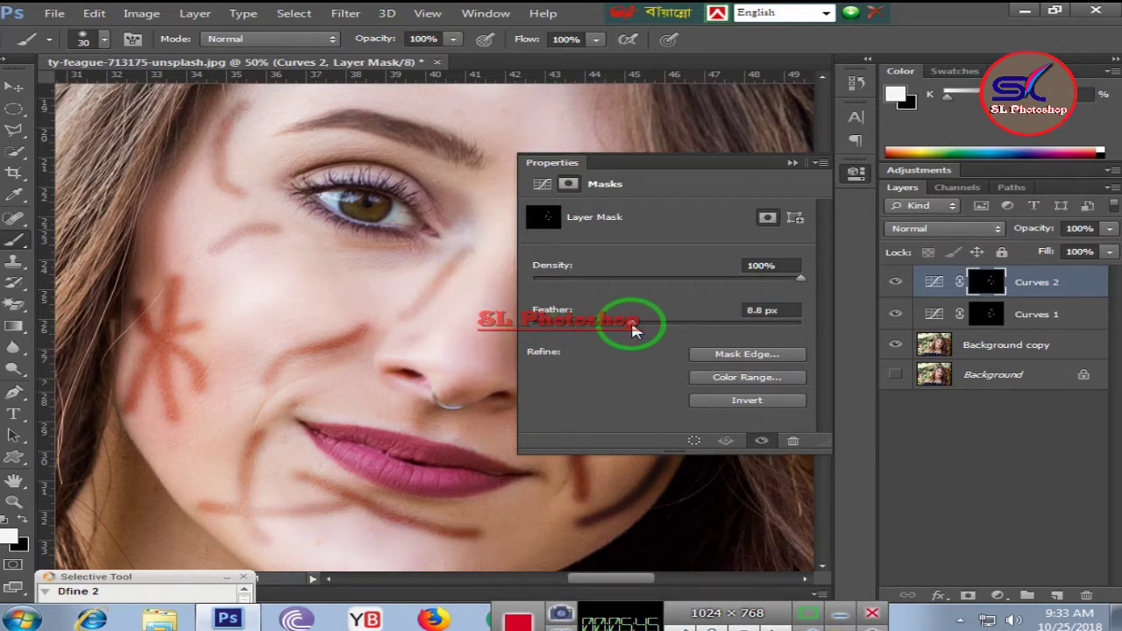
pyautogui.moveTo(633, 331); pyautogui.dragTo(664, 331)
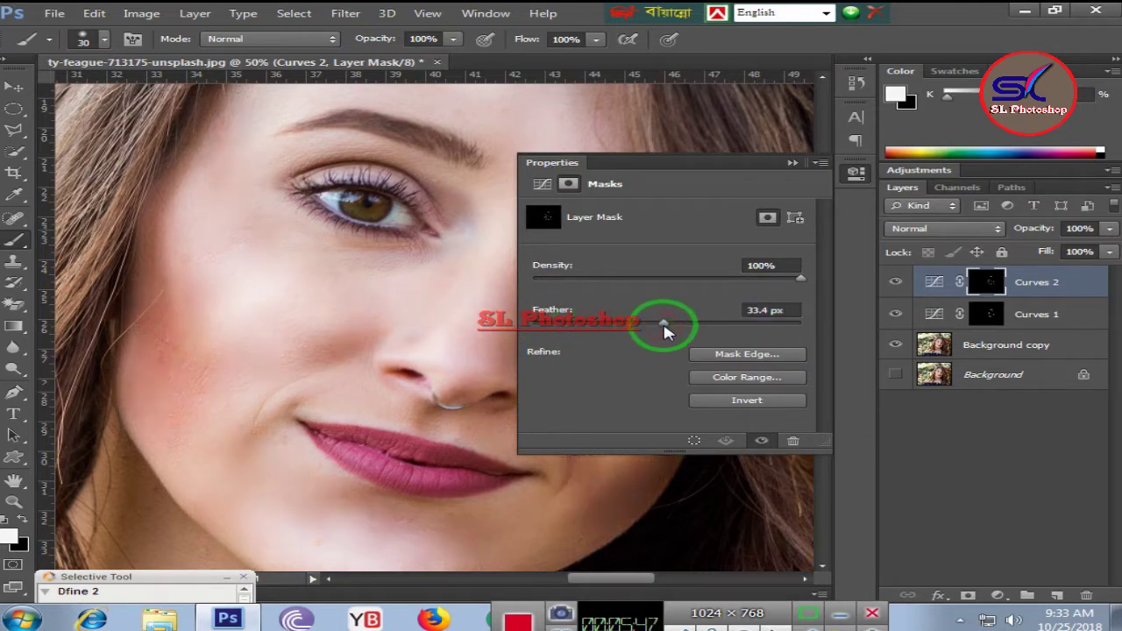
pyautogui.moveTo(664, 330); pyautogui.dragTo(659, 331)
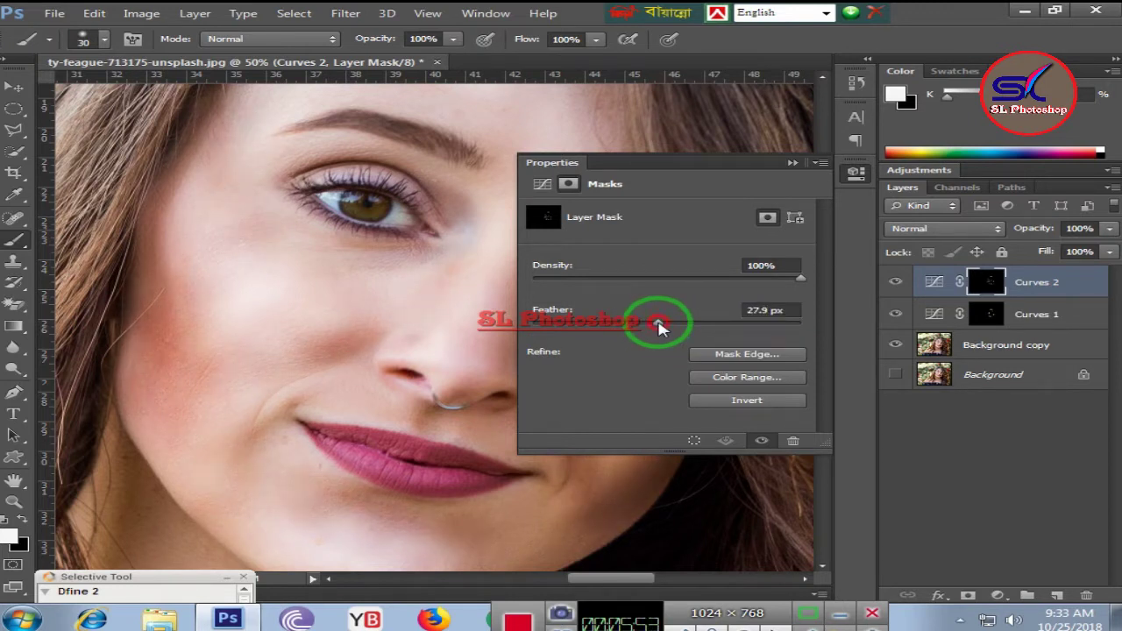
pyautogui.moveTo(659, 326); pyautogui.dragTo(680, 327)
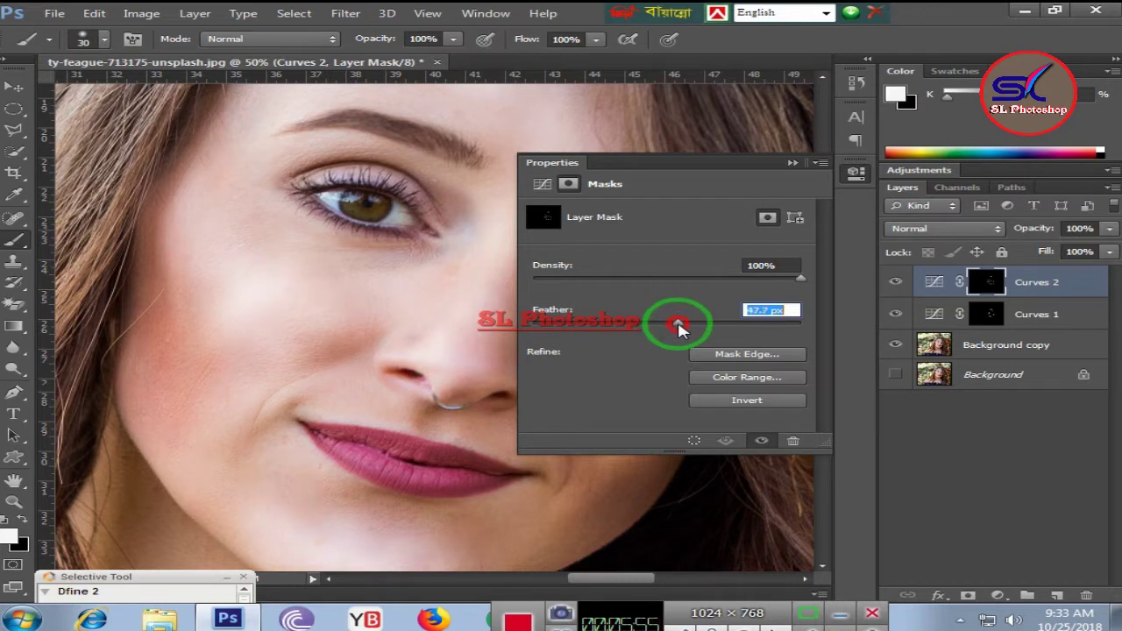
pyautogui.click(762, 223)
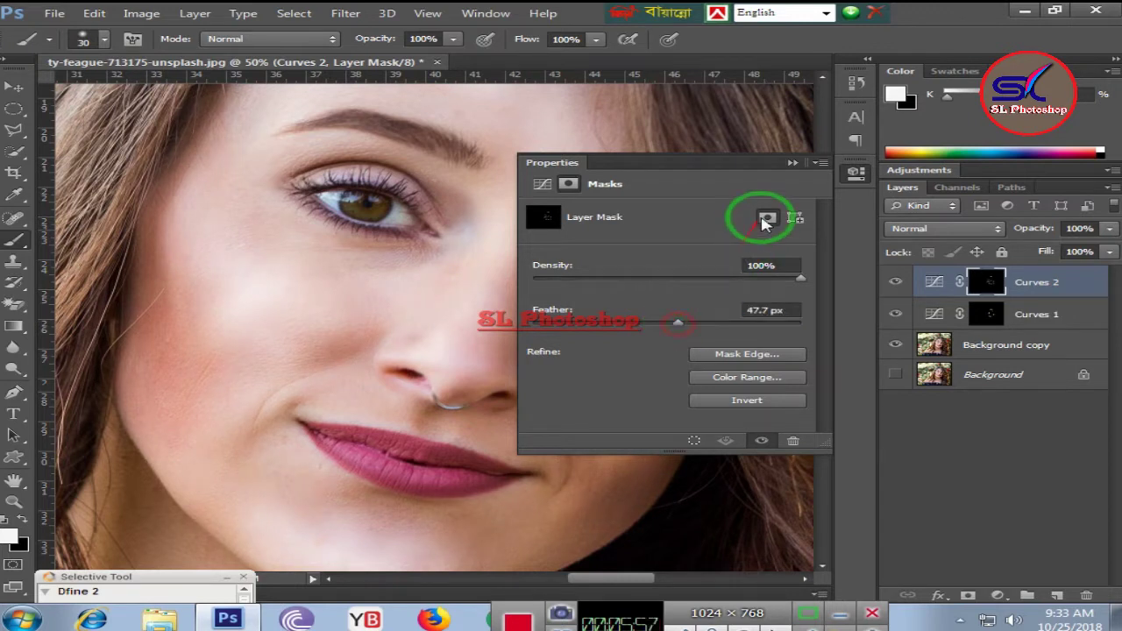
pyautogui.click(792, 164)
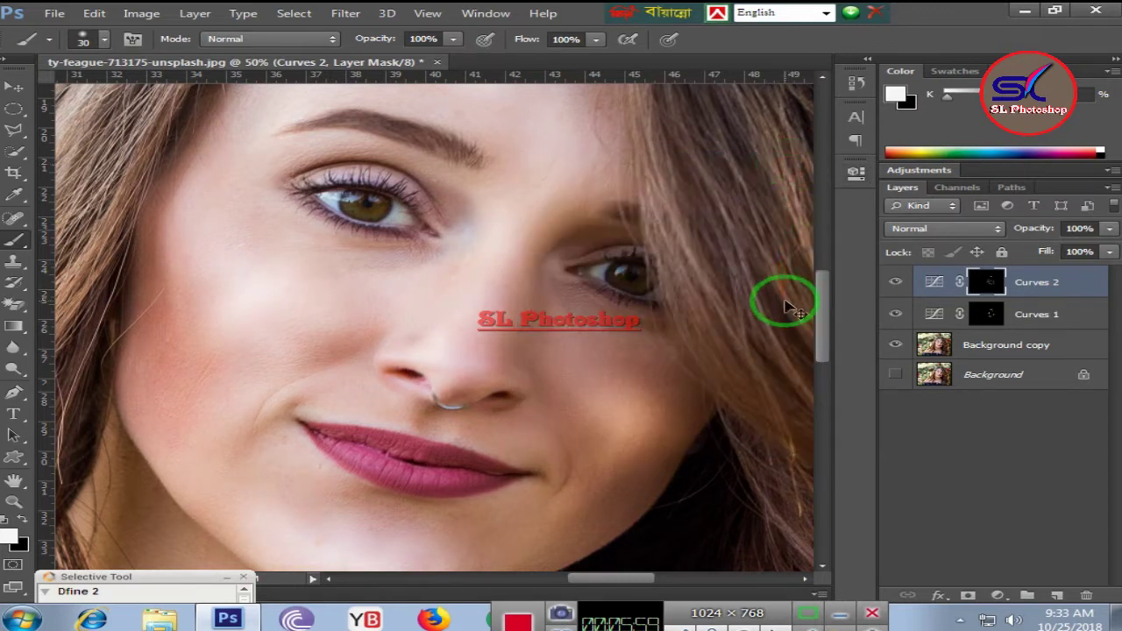
# Lower the opacity of the Curves 1 layer.
pyautogui.scroll(-3, 786, 307)
pyautogui.scroll(1, 787, 307)
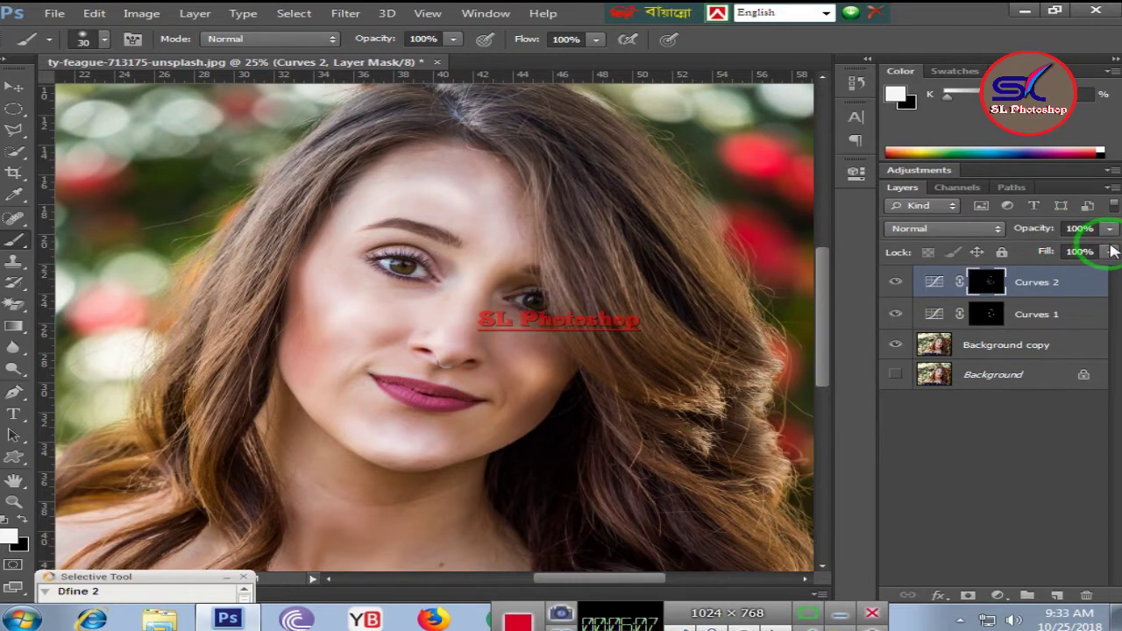
pyautogui.click(1078, 319)
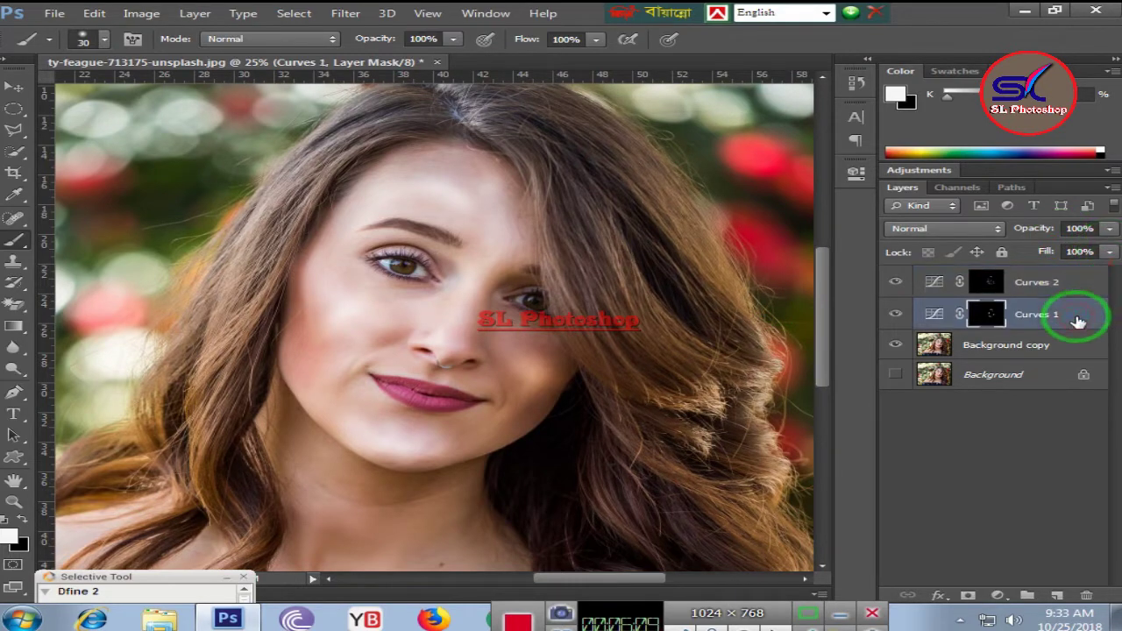
pyautogui.click(1111, 229)
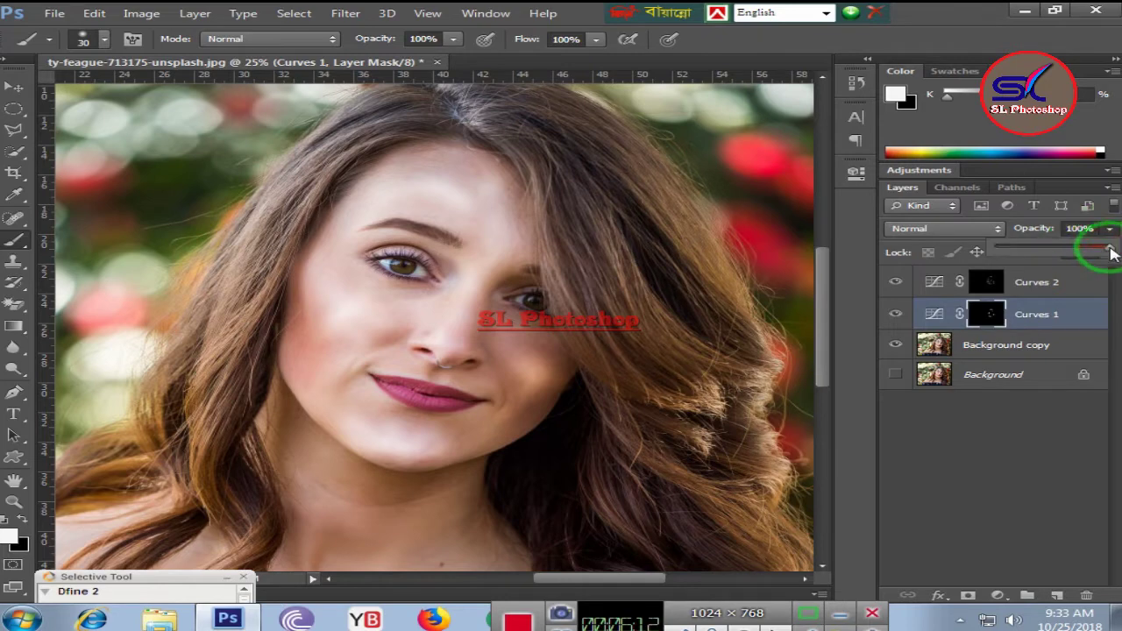
pyautogui.moveTo(1087, 255)
pyautogui.mouseDown()
pyautogui.moveTo(1062, 257)
pyautogui.moveTo(1111, 256)
pyautogui.moveTo(1055, 264)
pyautogui.mouseUp()
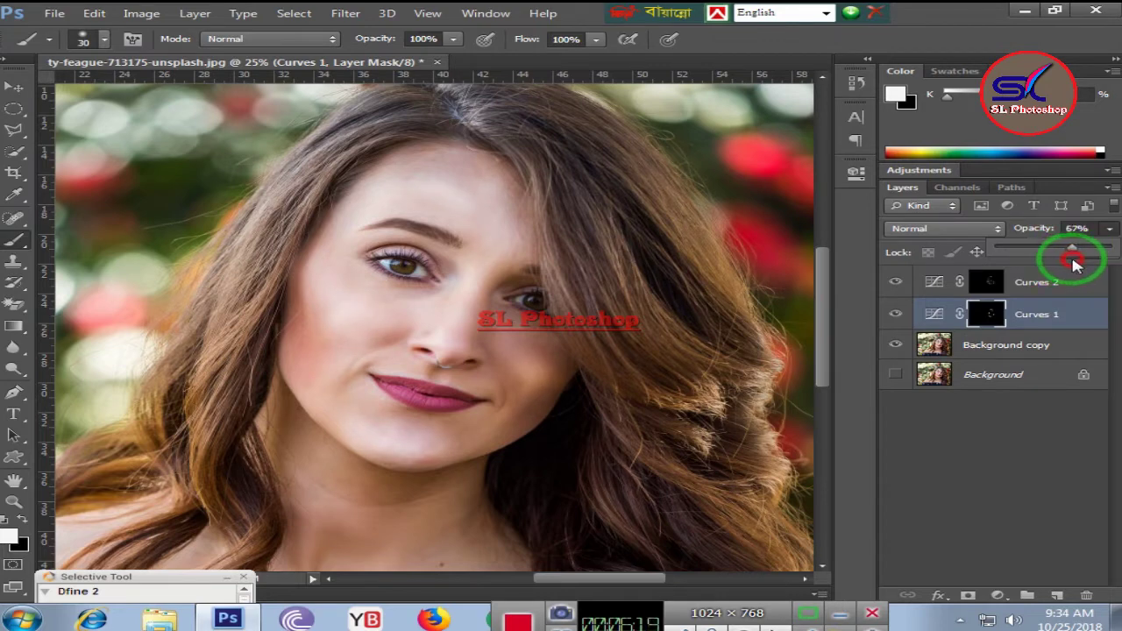
pyautogui.click(1110, 253)
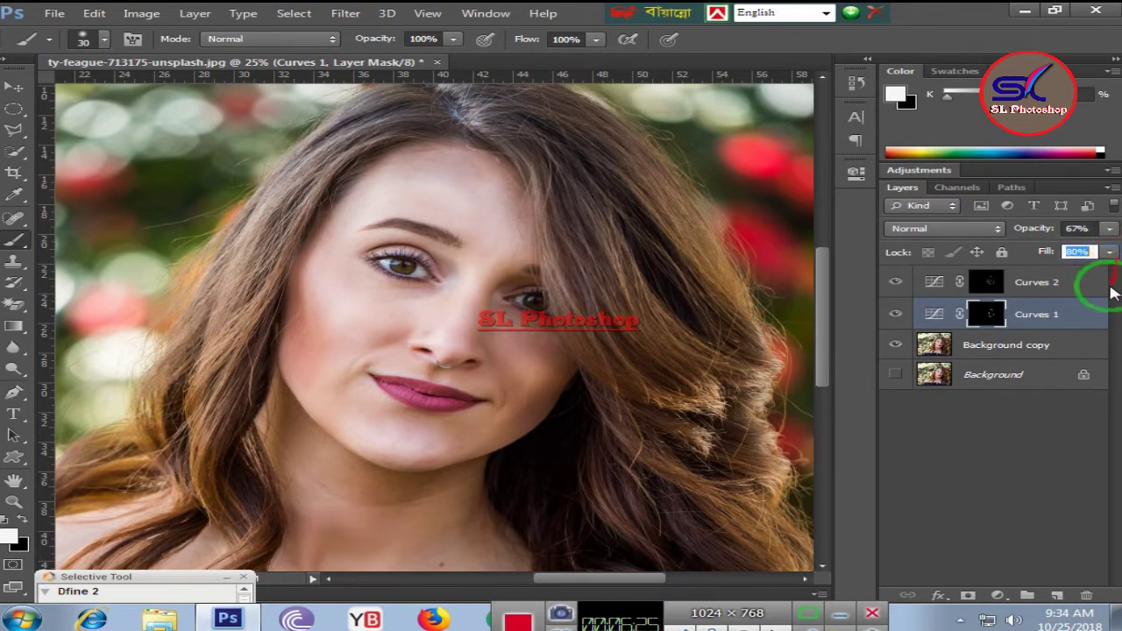
# Set the Curves 2 layer to 80% fill and about 88% opacity.
pyautogui.click(1086, 280)
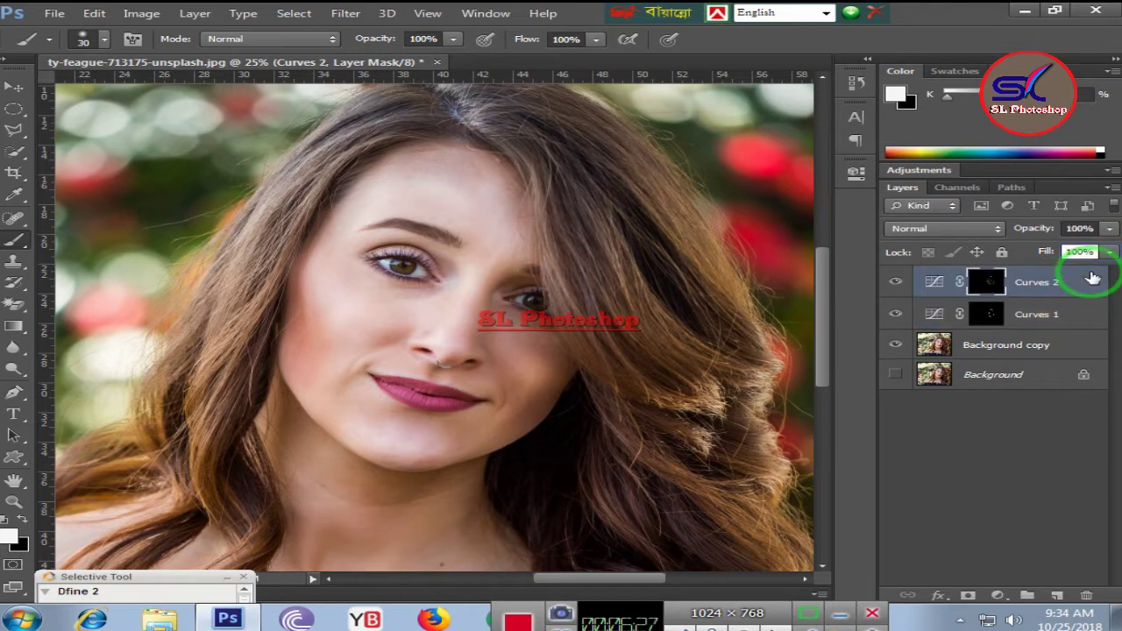
pyautogui.click(1109, 252)
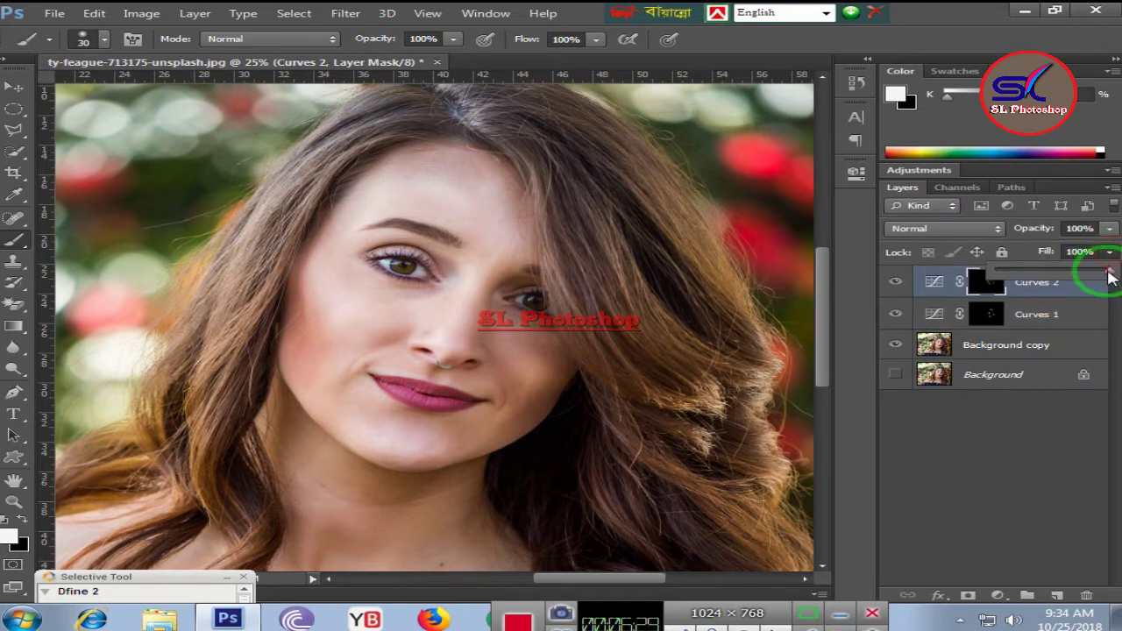
pyautogui.moveTo(1109, 272)
pyautogui.mouseDown()
pyautogui.moveTo(1045, 286)
pyautogui.moveTo(1089, 283)
pyautogui.mouseUp()
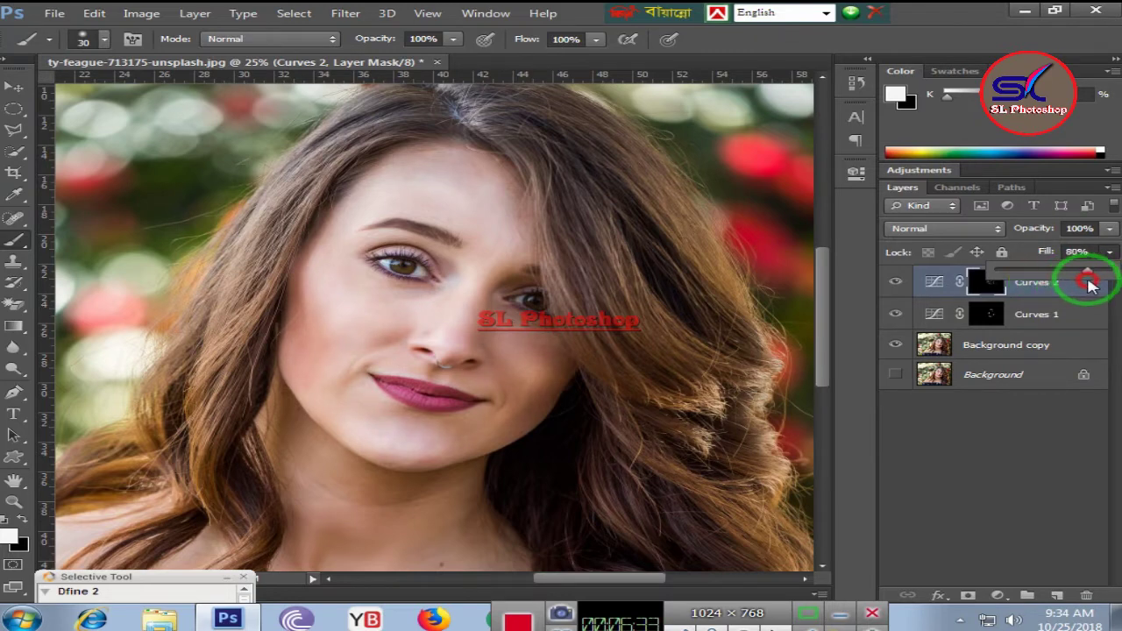
pyautogui.click(1110, 229)
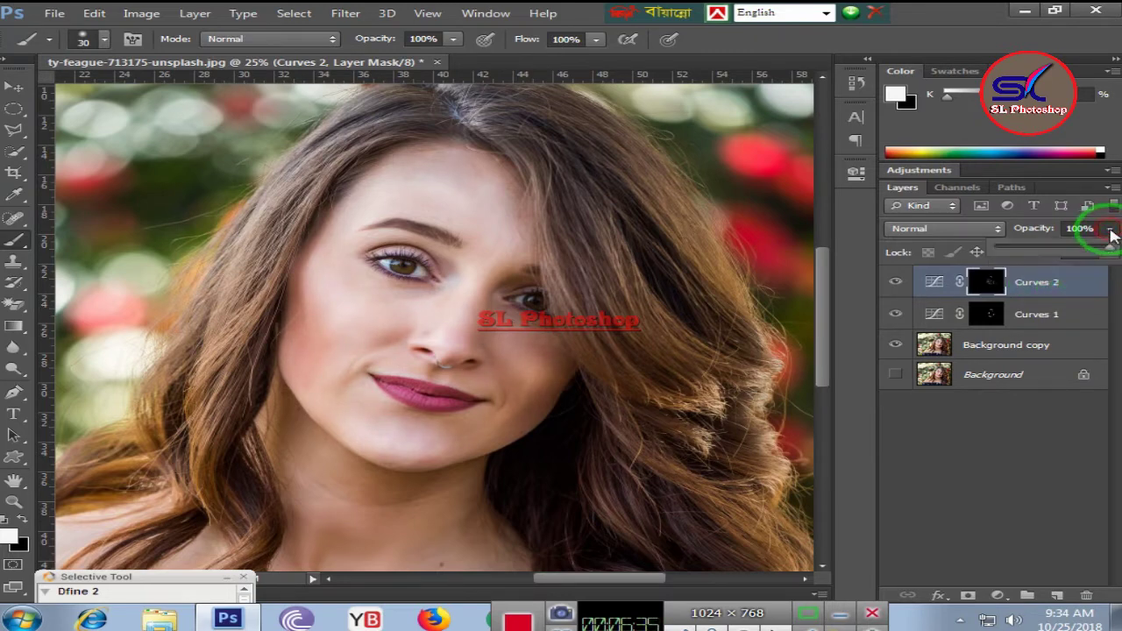
pyautogui.moveTo(1110, 254)
pyautogui.mouseDown()
pyautogui.moveTo(1037, 268)
pyautogui.moveTo(1099, 264)
pyautogui.mouseUp()
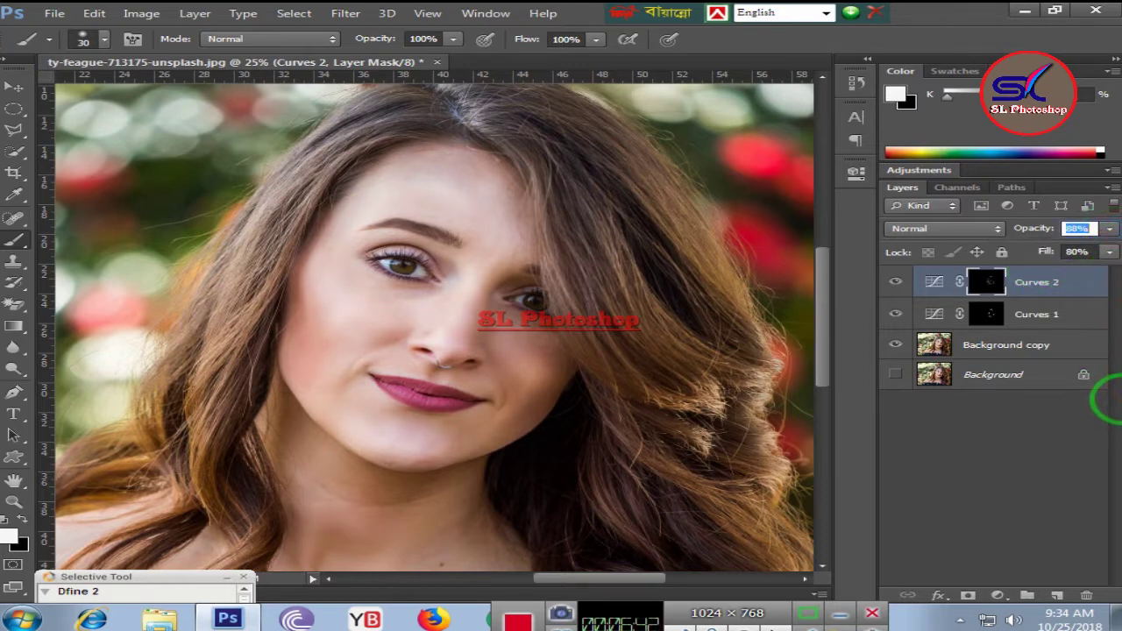
# Merge Curves 1, Curves 2 and Background copy into one layer named Curves 2.
pyautogui.hotkey('ctrl', '+')
pyautogui.hotkey('ctrl', '+')
pyautogui.hotkey('ctrl', '+')
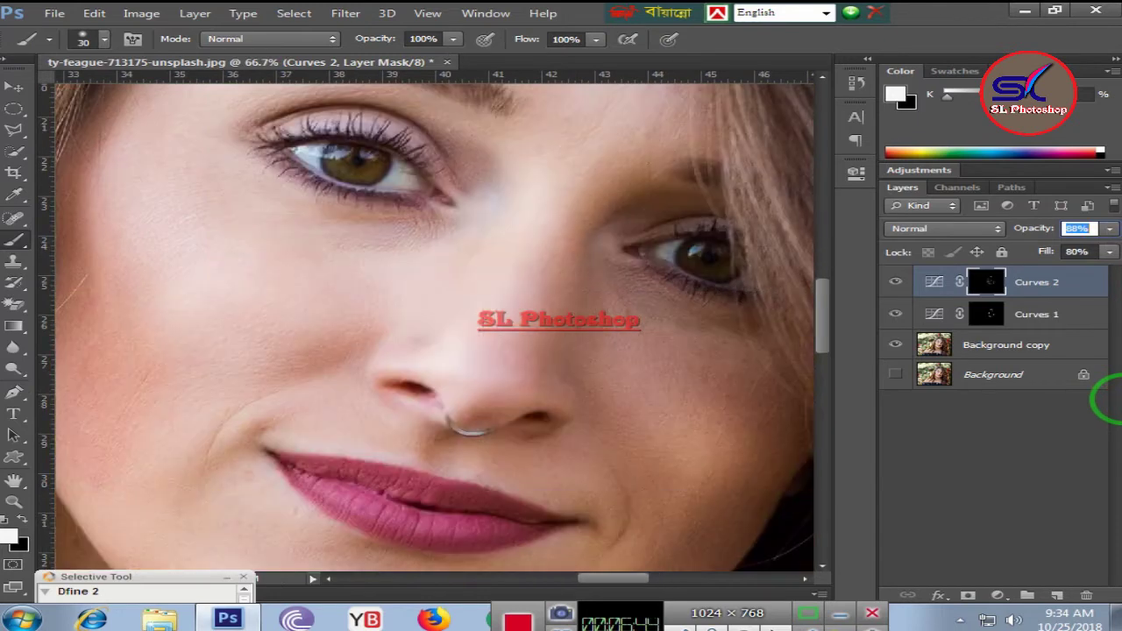
pyautogui.hotkey('ctrl', '-')
pyautogui.hotkey('ctrl', '-')
pyautogui.hotkey('ctrl', '-')
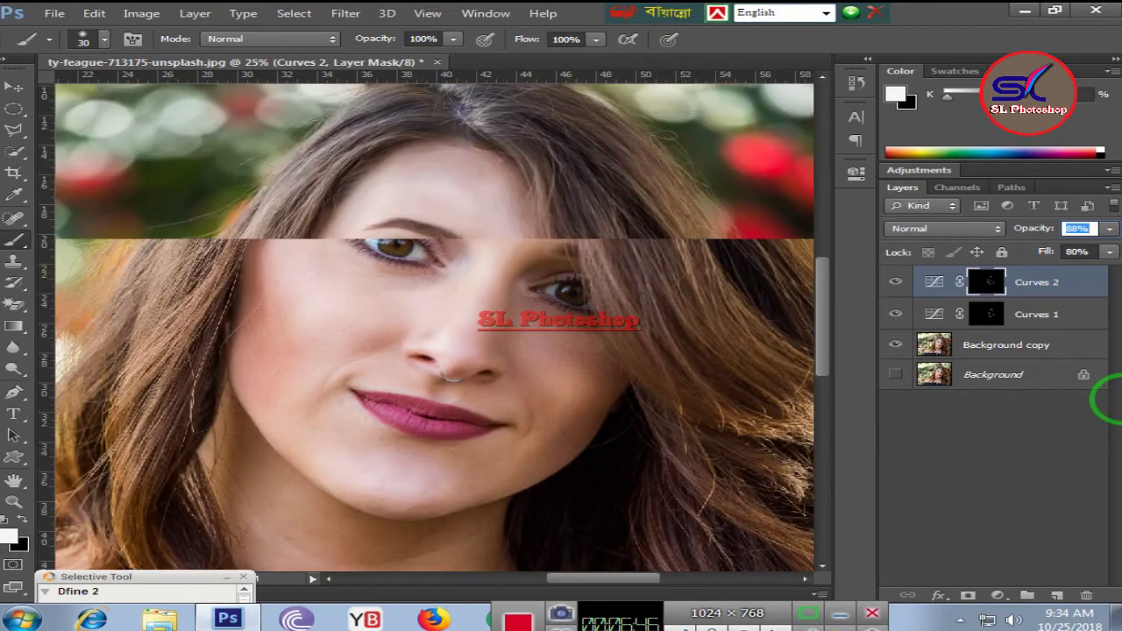
pyautogui.hotkey('ctrl', '-')
pyautogui.hotkey('ctrl', '+')
pyautogui.hotkey('ctrl', '+')
pyautogui.hotkey('ctrl', '+')
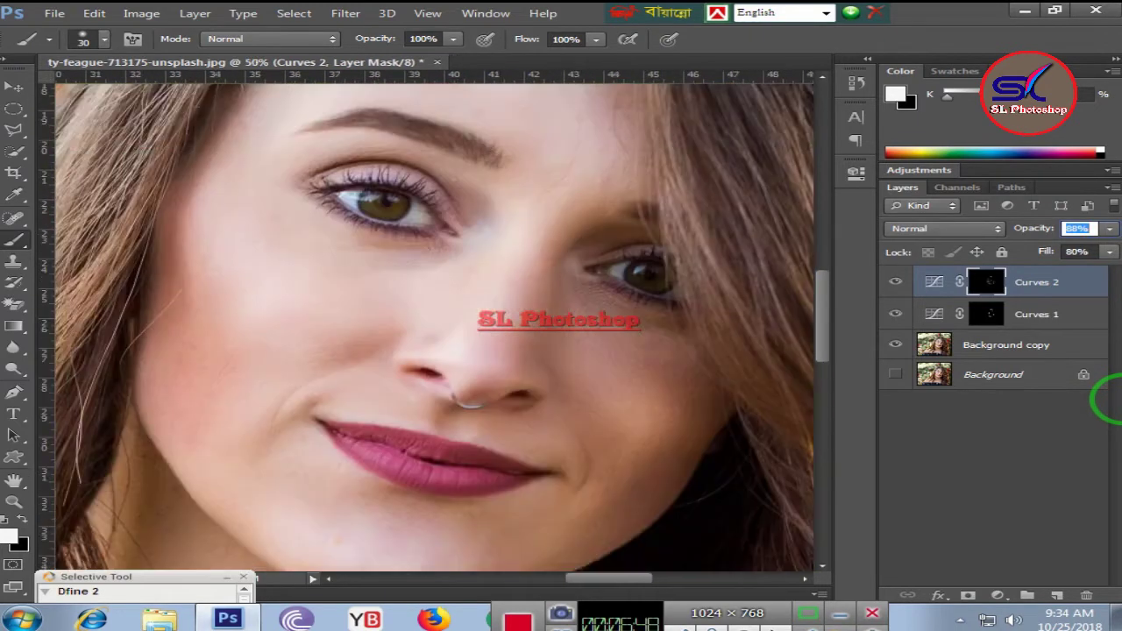
pyautogui.keyDown('shift'); pyautogui.click(1061, 318); pyautogui.keyUp('shift')
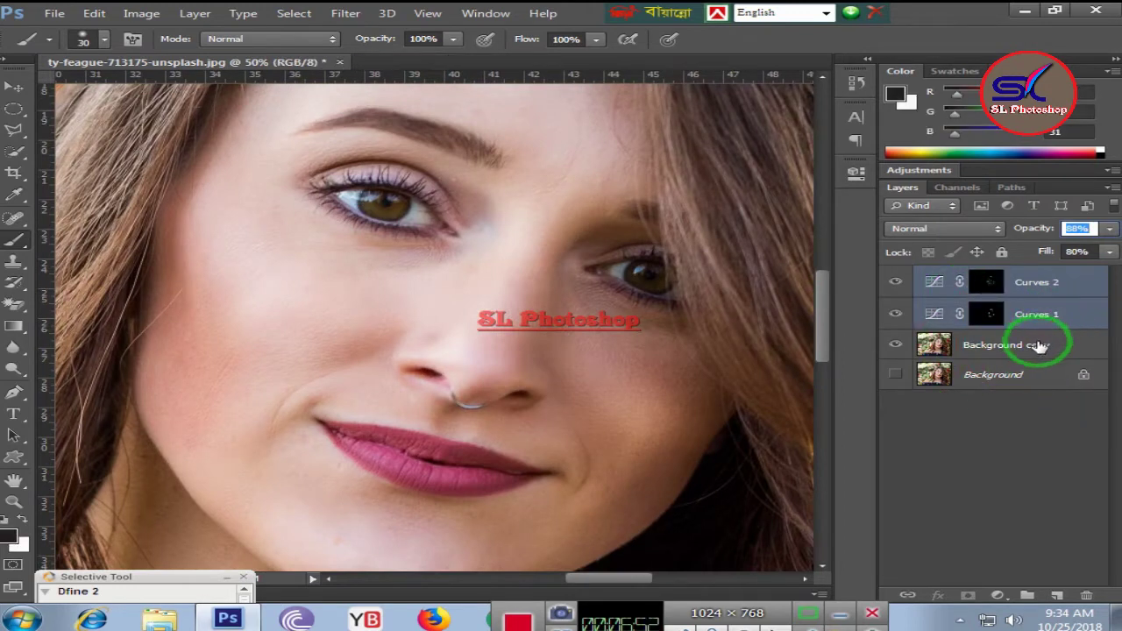
pyautogui.keyDown('shift'); pyautogui.click(1037, 348); pyautogui.keyUp('shift')
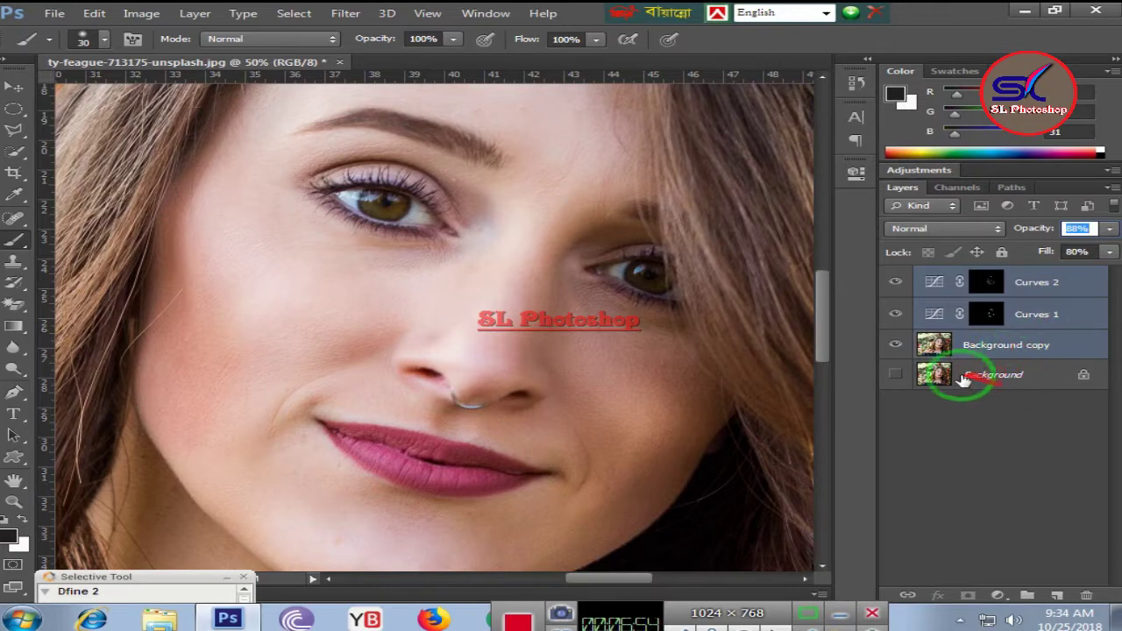
pyautogui.rightClick(1031, 313)
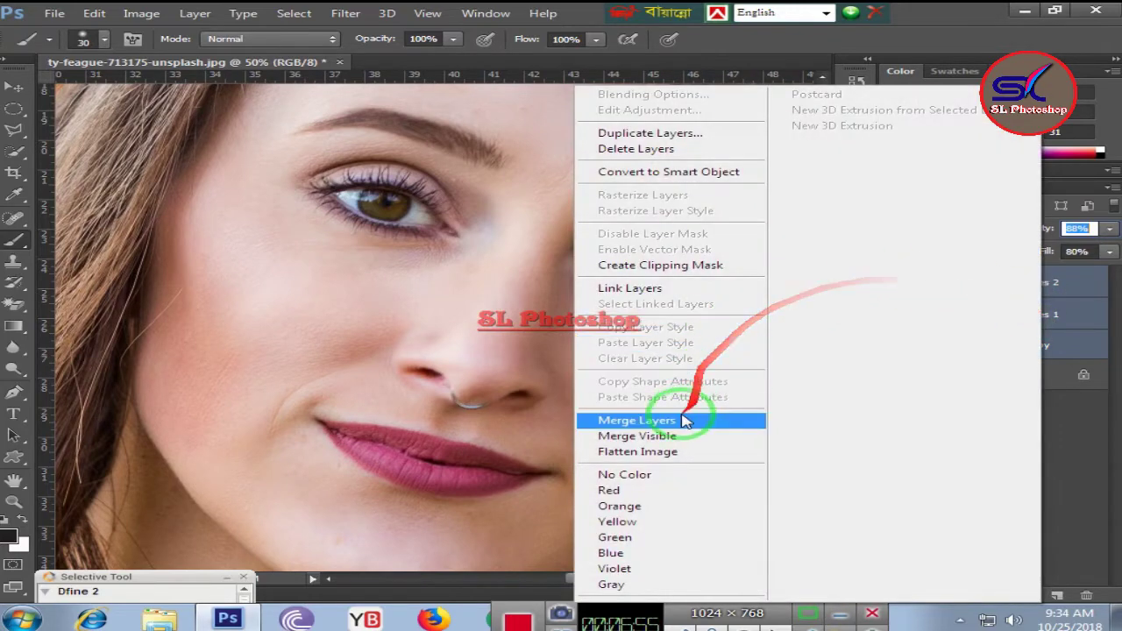
pyautogui.click(670, 438)
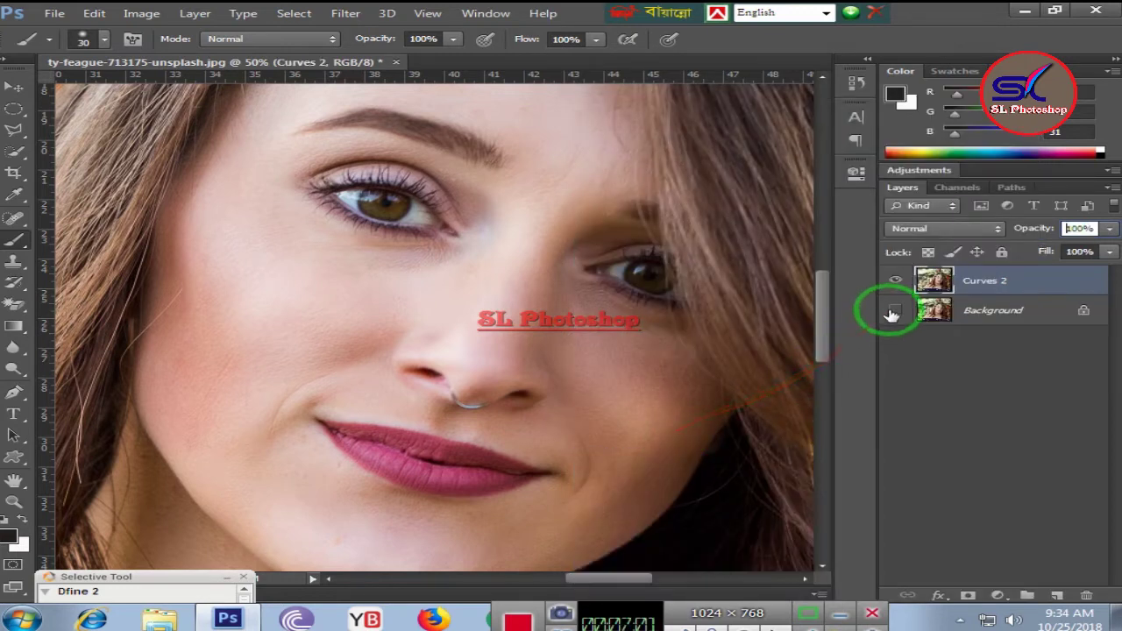
# Toggle the merged Curves 2 layer for a before/after comparison, keep it on, and hide Background.
pyautogui.click(896, 280)
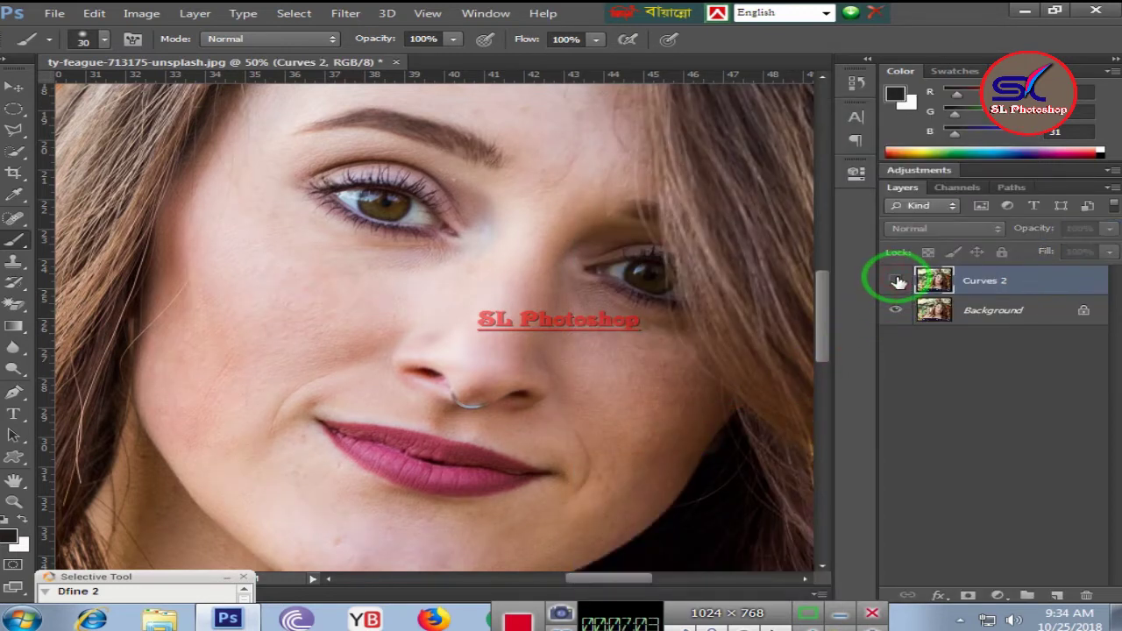
pyautogui.click(895, 280)
pyautogui.click(895, 280)
pyautogui.hotkey('ctrl', '+')
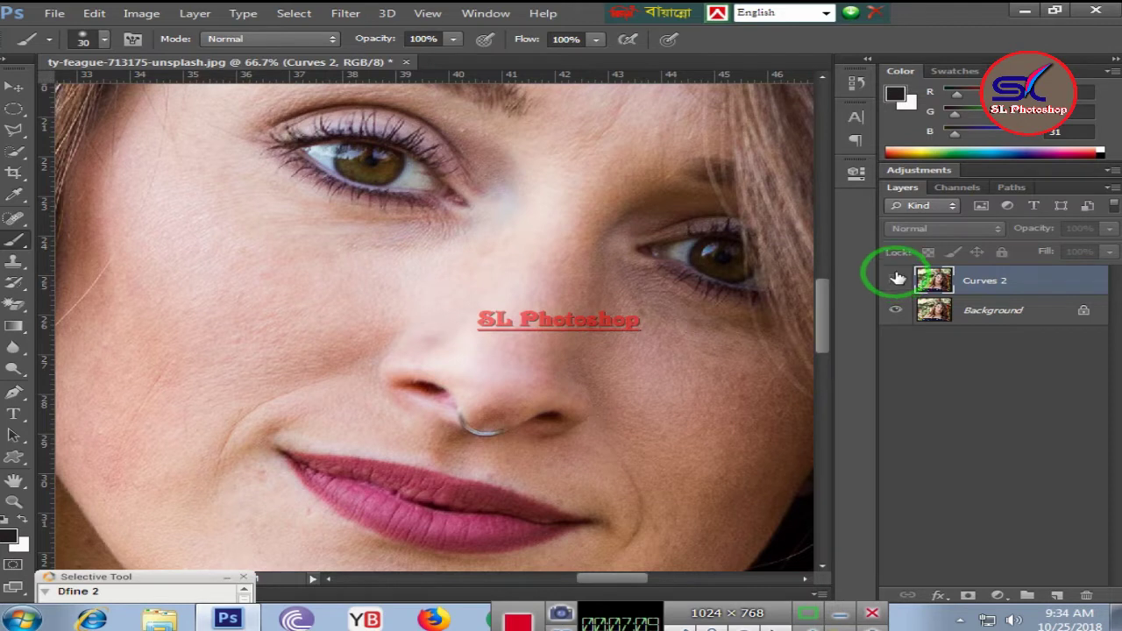
pyautogui.click(896, 280)
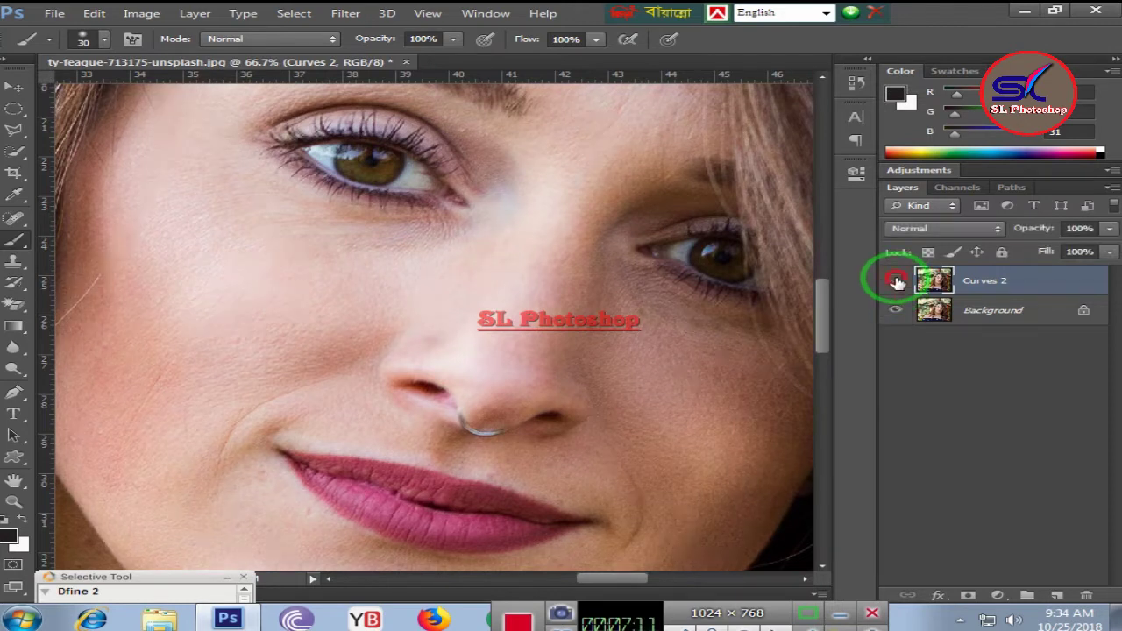
pyautogui.click(895, 280)
pyautogui.click(896, 282)
pyautogui.click(896, 280)
pyautogui.click(896, 281)
pyautogui.click(895, 310)
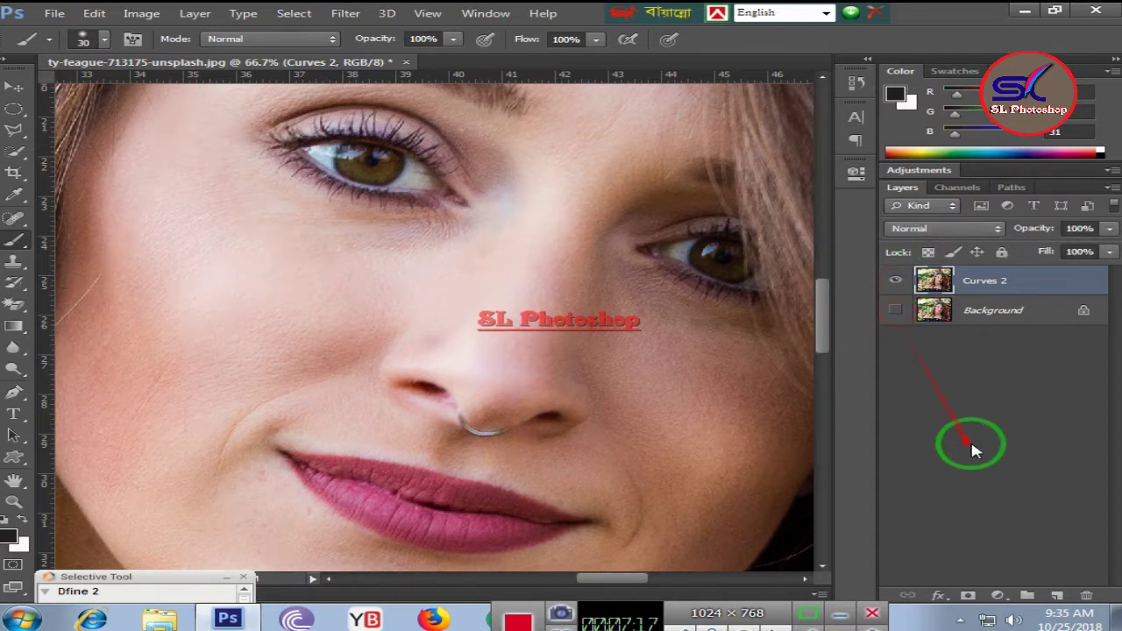
pyautogui.hotkey('ctrl', '+')
pyautogui.hotkey('ctrl', '-')
pyautogui.hotkey('ctrl', '-')
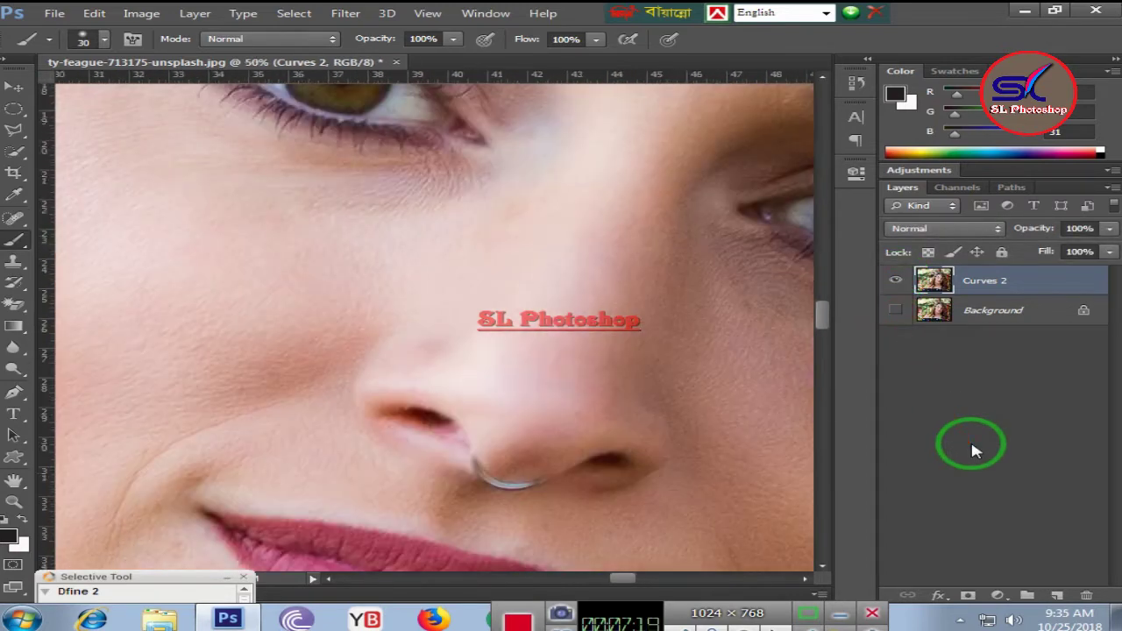
pyautogui.hotkey('ctrl', '-')
pyautogui.hotkey('ctrl', '+')
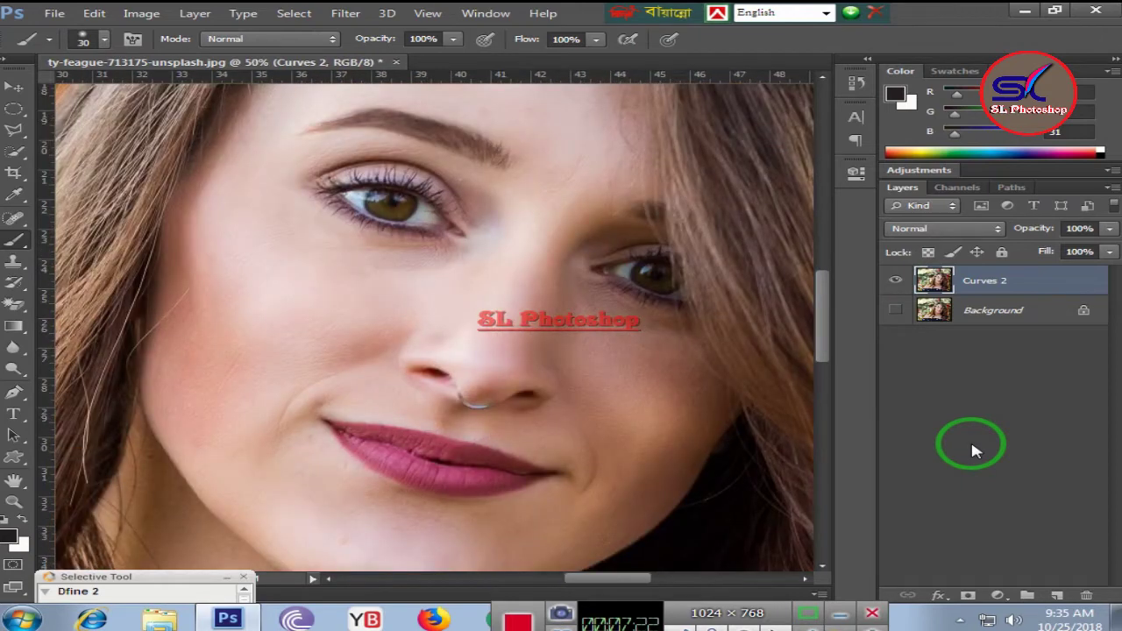
pyautogui.hotkey('ctrl', '-')
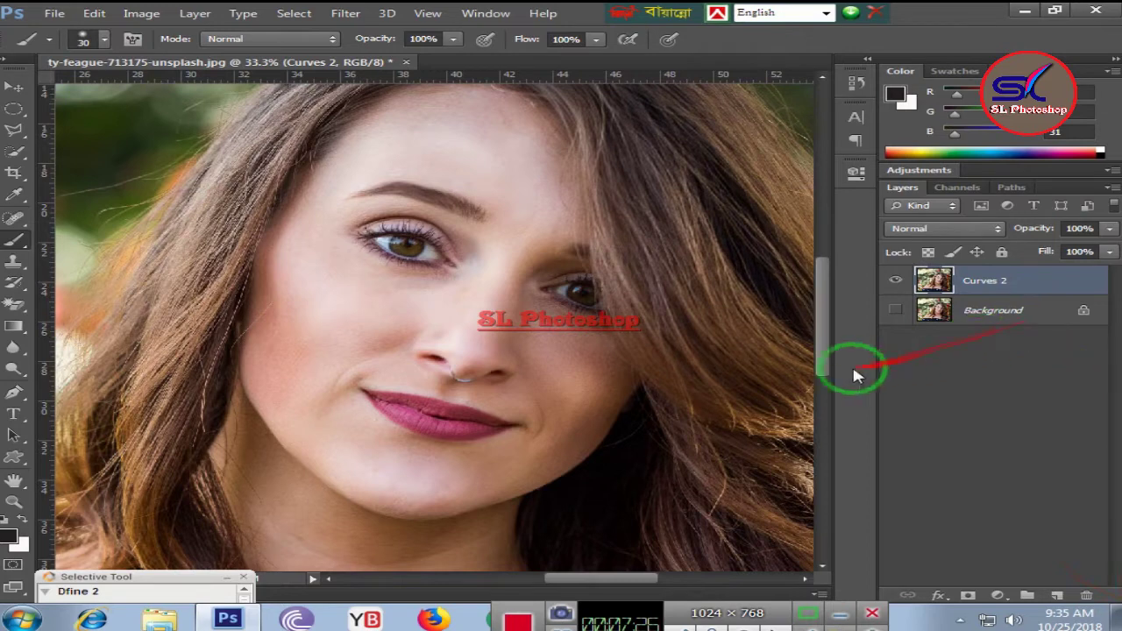
pyautogui.rightClick(17, 241)
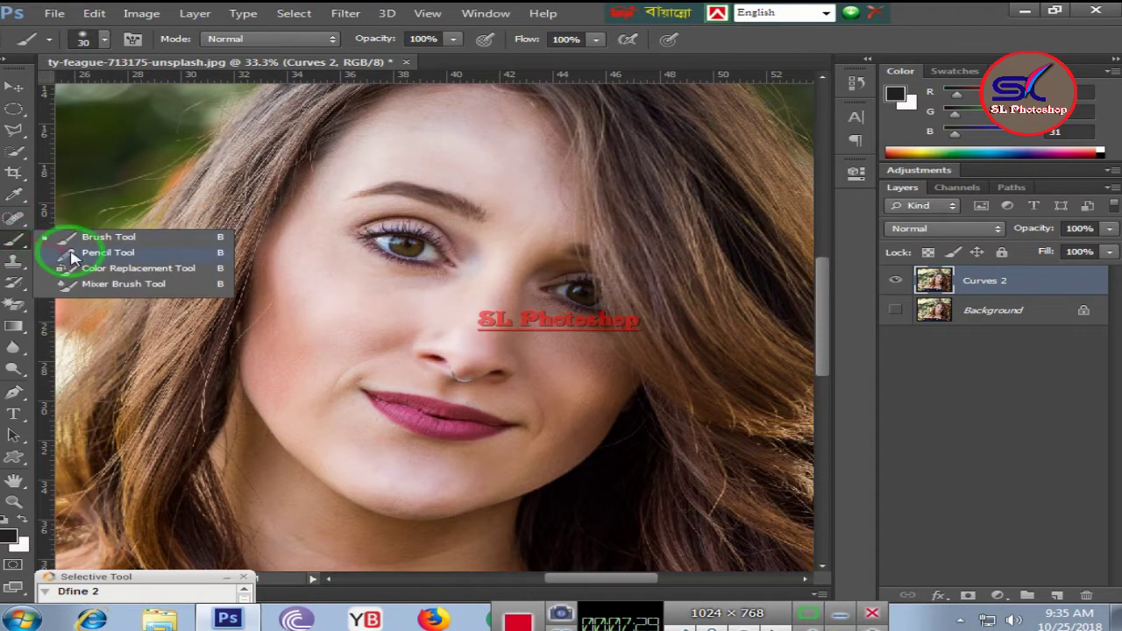
pyautogui.click(108, 237)
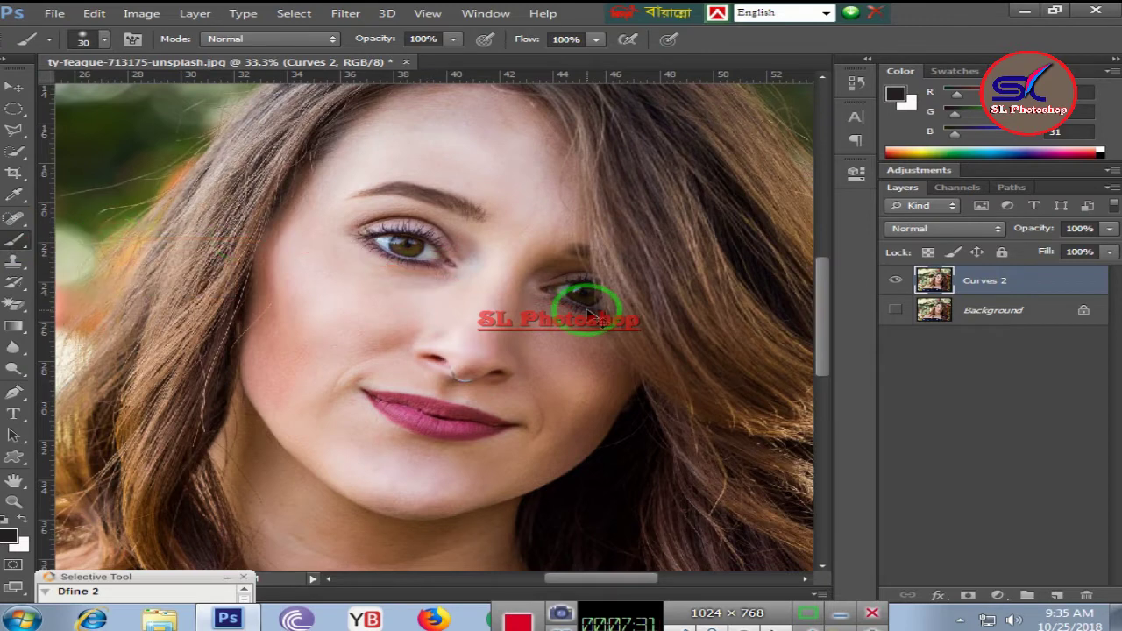
pyautogui.hotkey('ctrl', '+')
pyautogui.hotkey('ctrl', '+')
pyautogui.hotkey('ctrl', '+')
pyautogui.scroll(-1, 587, 311)
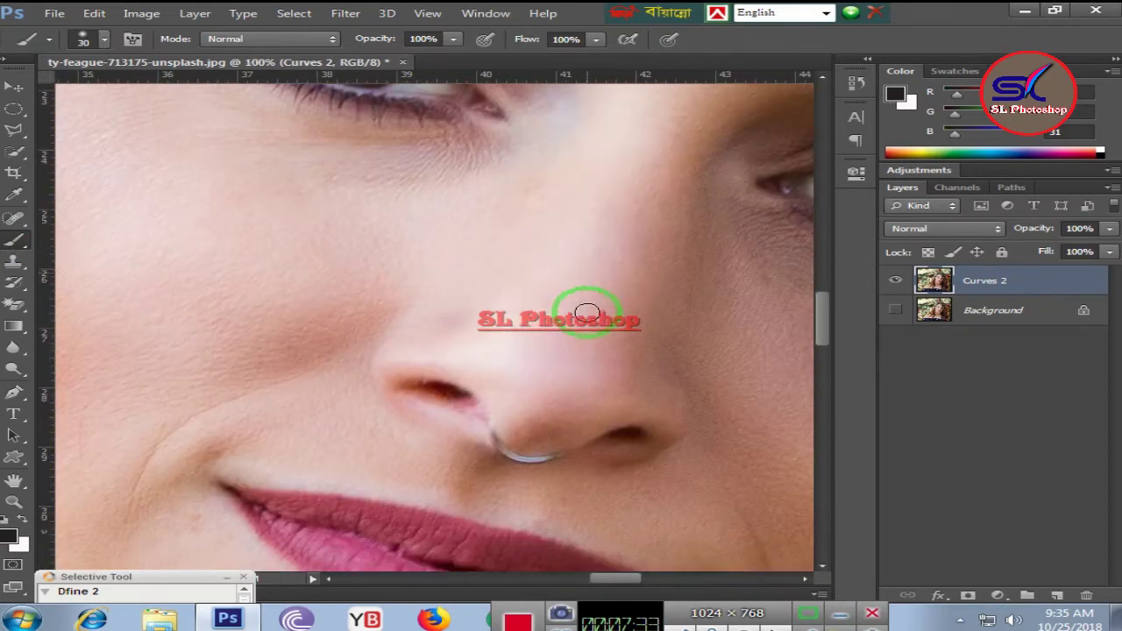
pyautogui.scroll(-4, 587, 312)
pyautogui.scroll(-2, 589, 313)
pyautogui.scroll(-2, 590, 314)
pyautogui.scroll(-2, 591, 313)
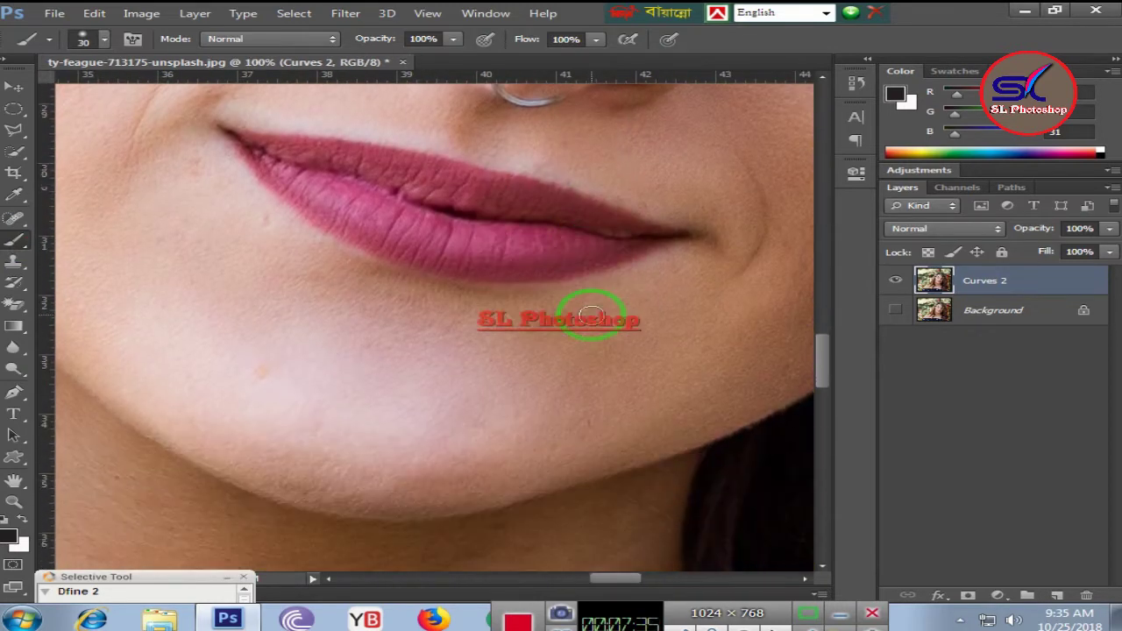
pyautogui.scroll(-2, 591, 314)
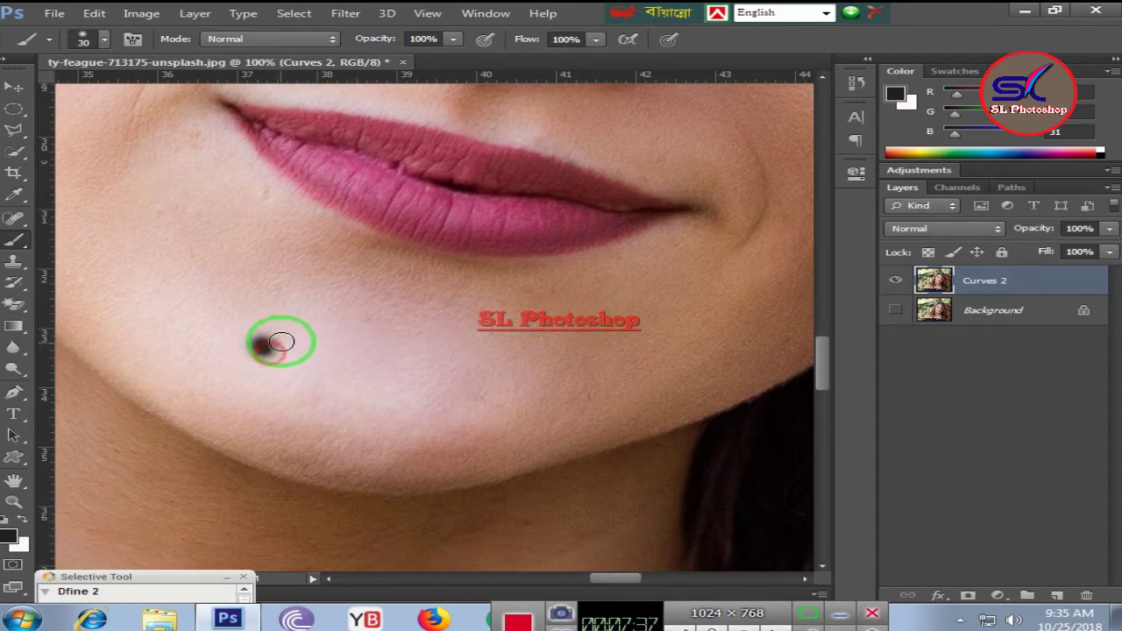
pyautogui.hotkey('ctrl', 'z')
pyautogui.moveTo(322, 326); pyautogui.dragTo(486, 363)
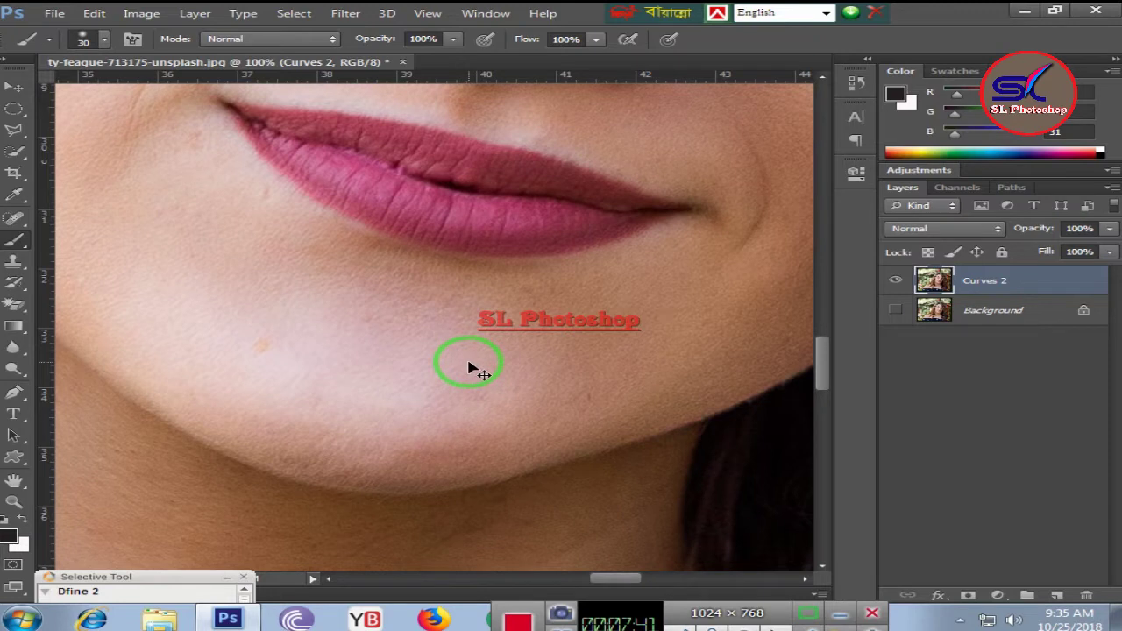
# Spot-heal the small orange blemish on the chin.
pyautogui.click(20, 221)
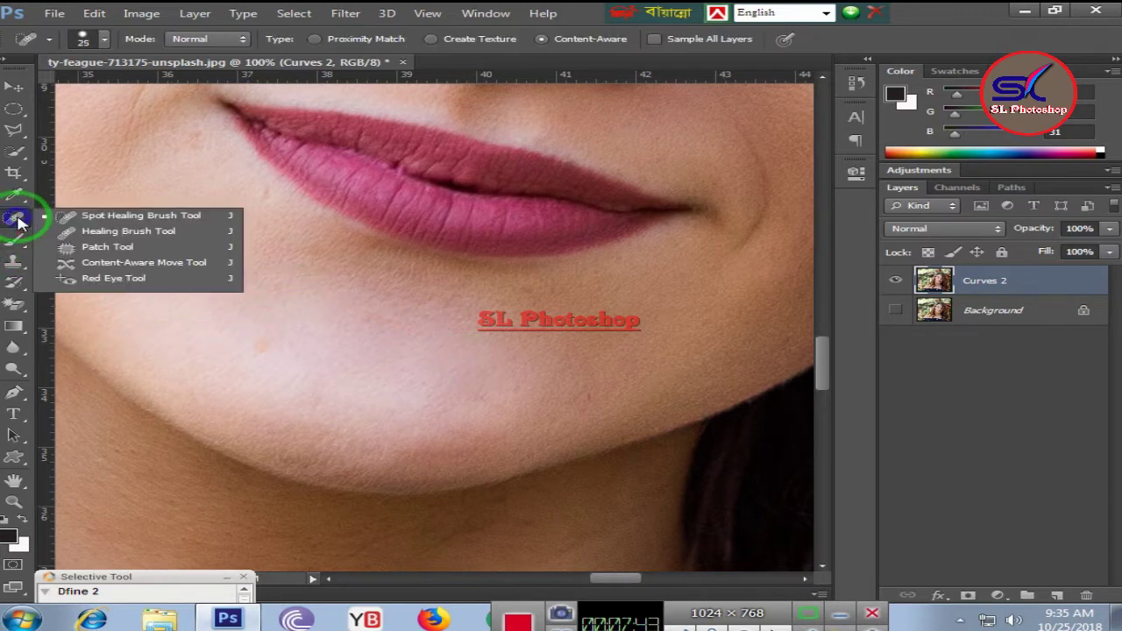
pyautogui.click(87, 217)
pyautogui.click(23, 519)
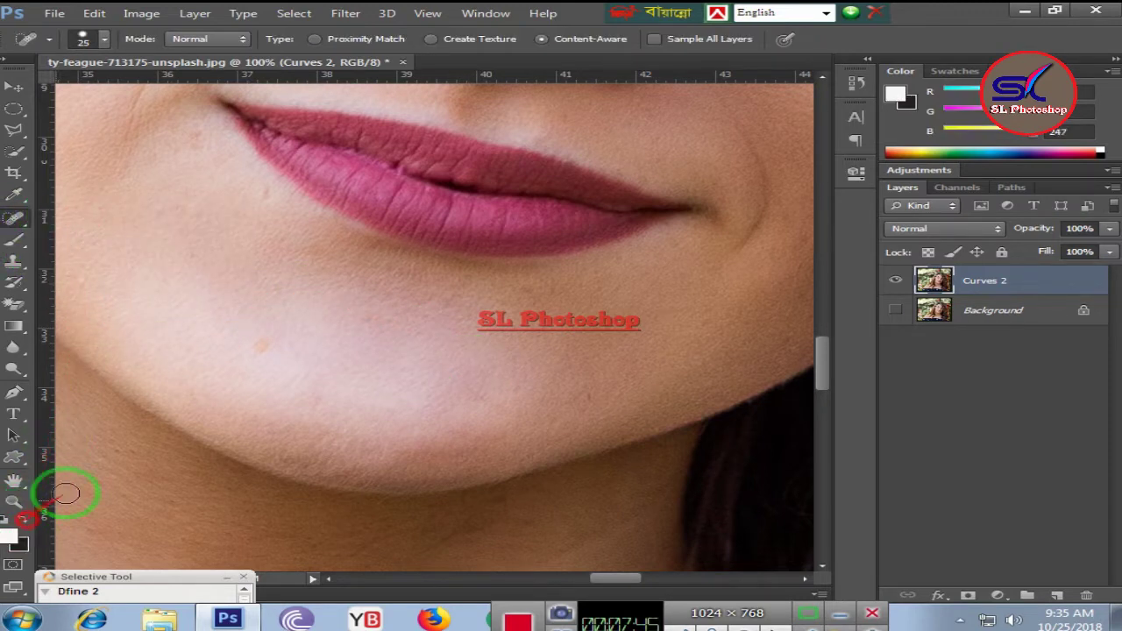
pyautogui.click(260, 345)
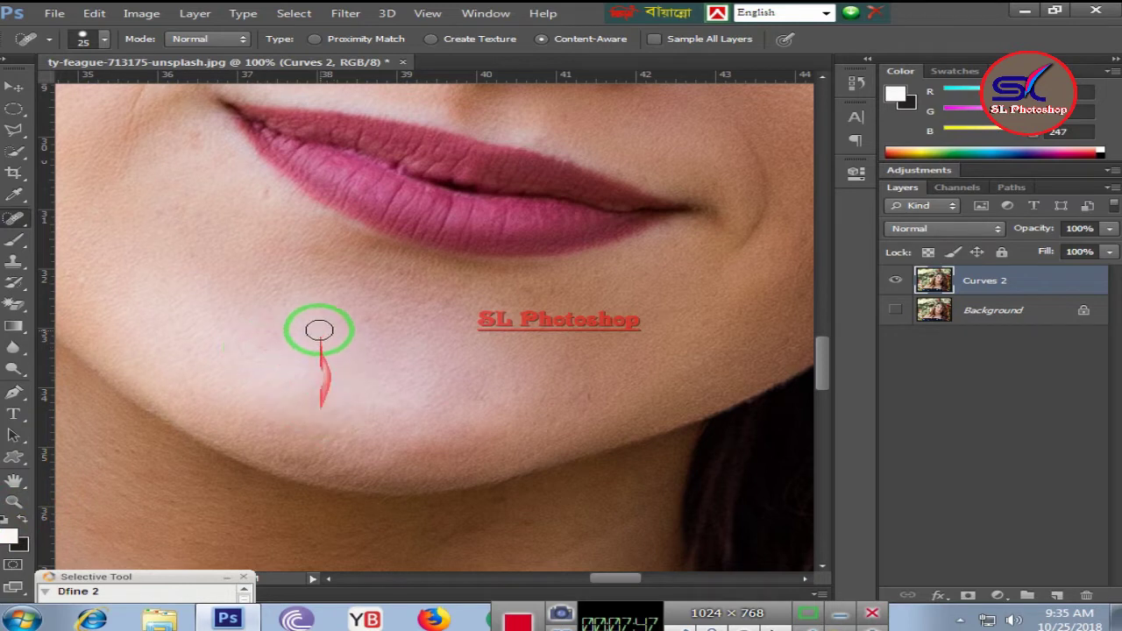
# Zoom out until the whole portrait fits the window, then zoom back in slightly.
pyautogui.scroll(3, 319, 330)
pyautogui.scroll(1, 319, 325)
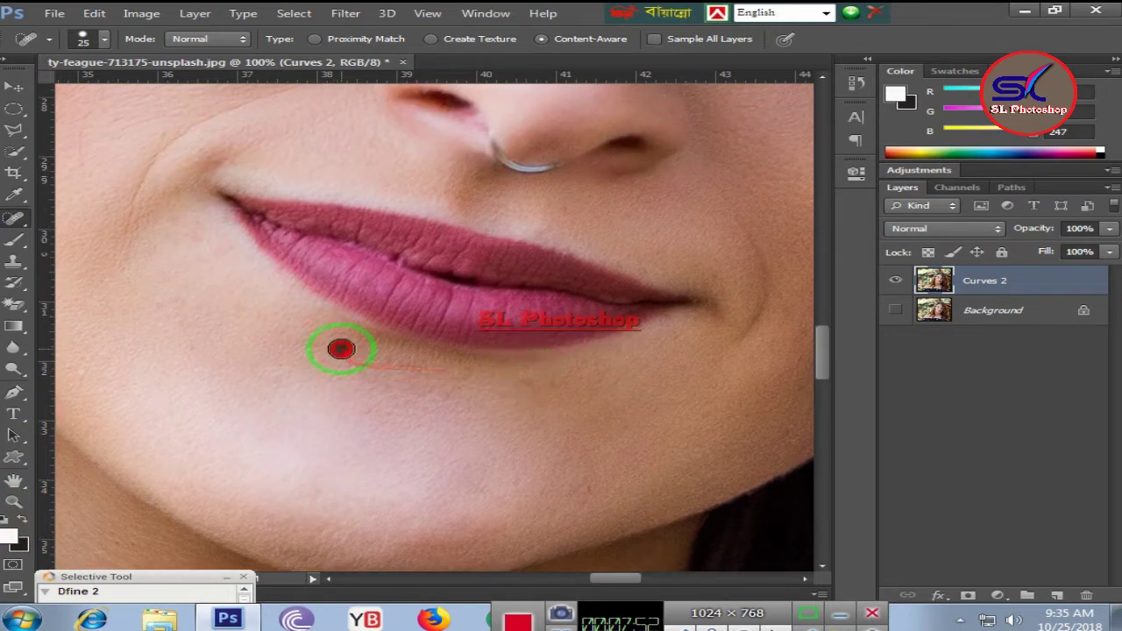
pyautogui.scroll(2, 388, 328)
pyautogui.scroll(4, 390, 336)
pyautogui.scroll(6, 390, 336)
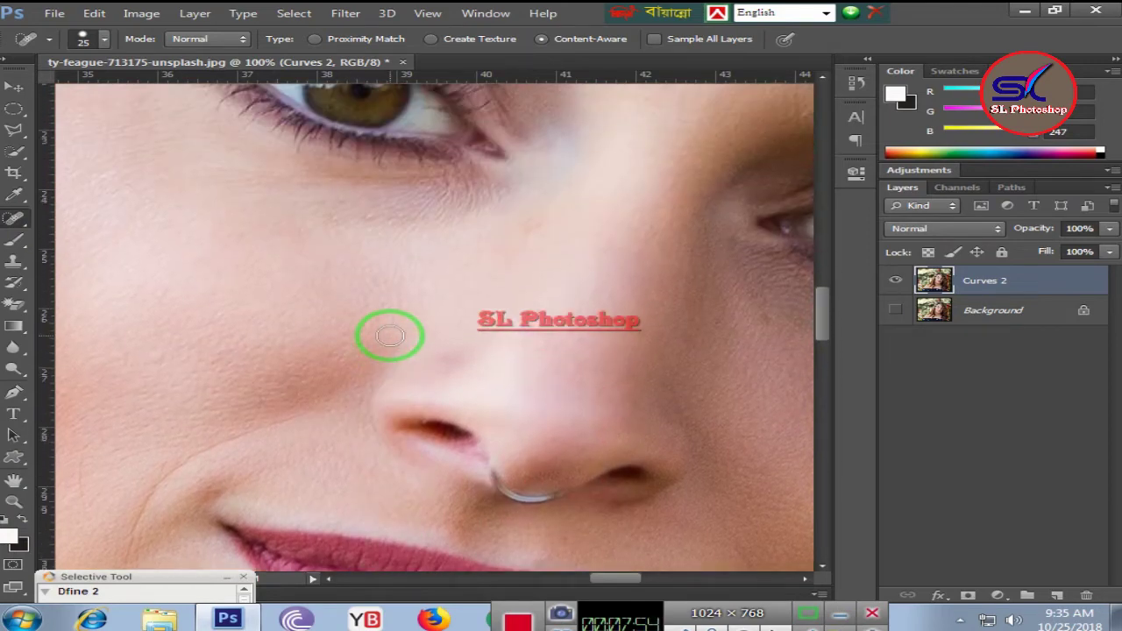
pyautogui.scroll(4, 390, 336)
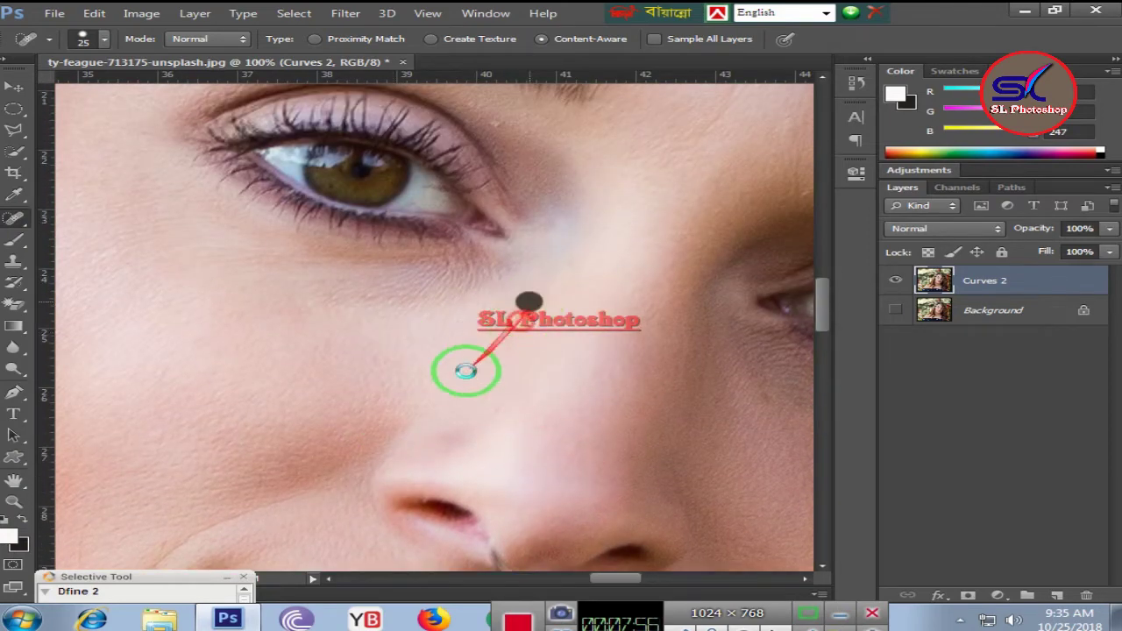
pyautogui.scroll(2, 422, 352)
pyautogui.scroll(6, 478, 350)
pyautogui.scroll(6, 614, 337)
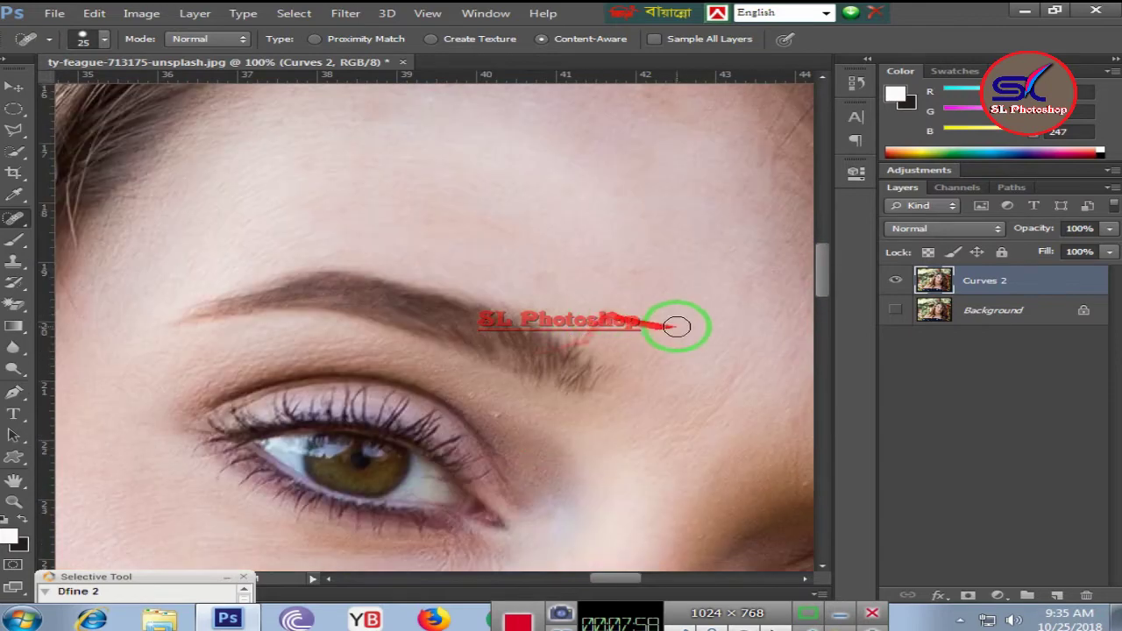
pyautogui.scroll(2, 680, 319)
pyautogui.scroll(2, 684, 313)
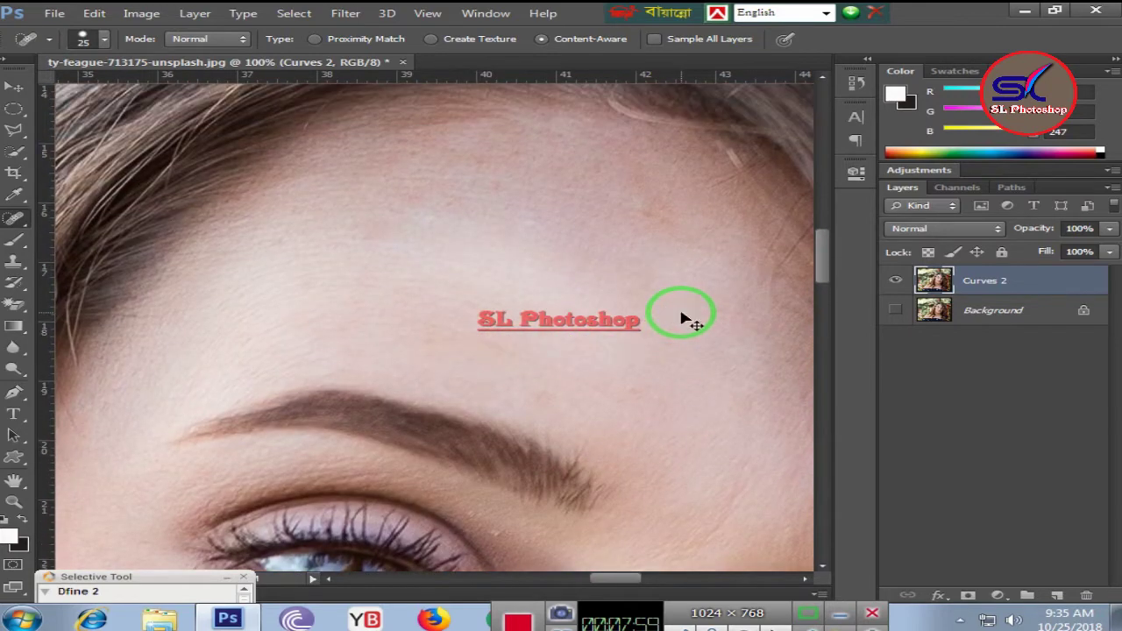
pyautogui.keyDown('alt'); pyautogui.scroll(-2, 688, 320); pyautogui.keyUp('alt')
pyautogui.scroll(1, 688, 320)
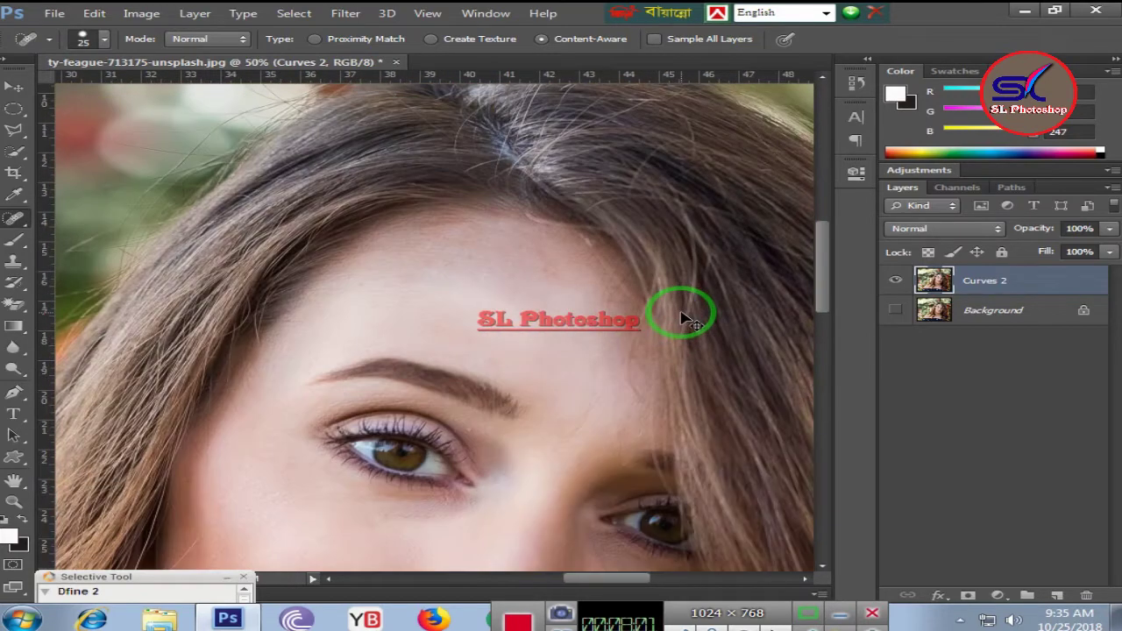
pyautogui.keyDown('alt'); pyautogui.scroll(-2, 683, 320); pyautogui.keyUp('alt')
pyautogui.keyDown('alt'); pyautogui.scroll(-2, 683, 320); pyautogui.keyUp('alt')
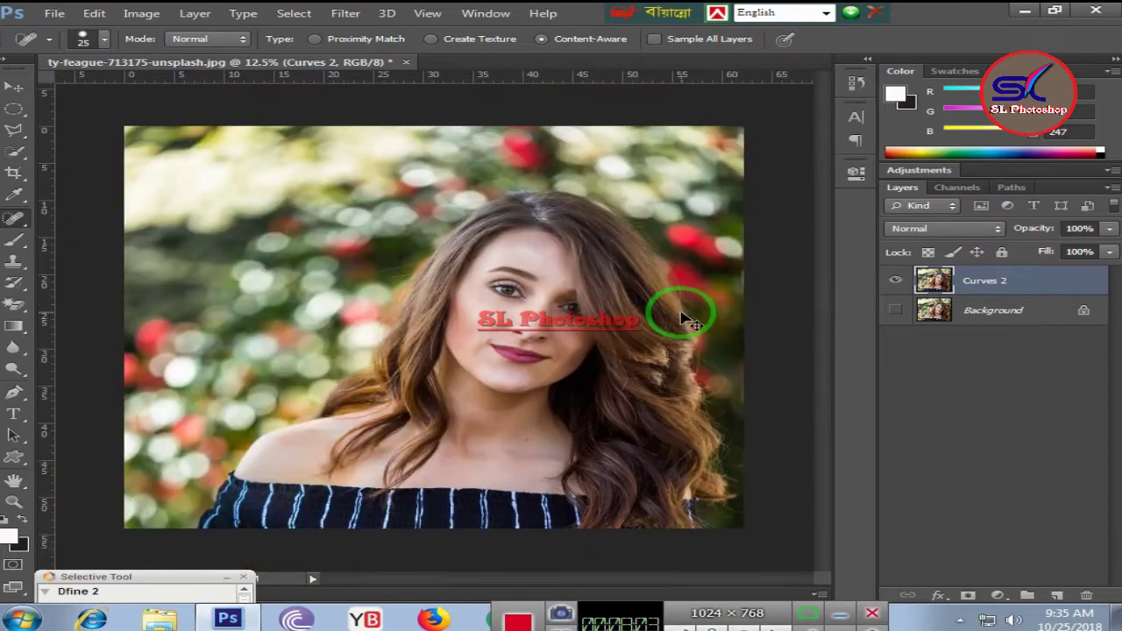
pyautogui.keyDown('alt'); pyautogui.scroll(2, 683, 320); pyautogui.keyUp('alt')
pyautogui.click(898, 309)
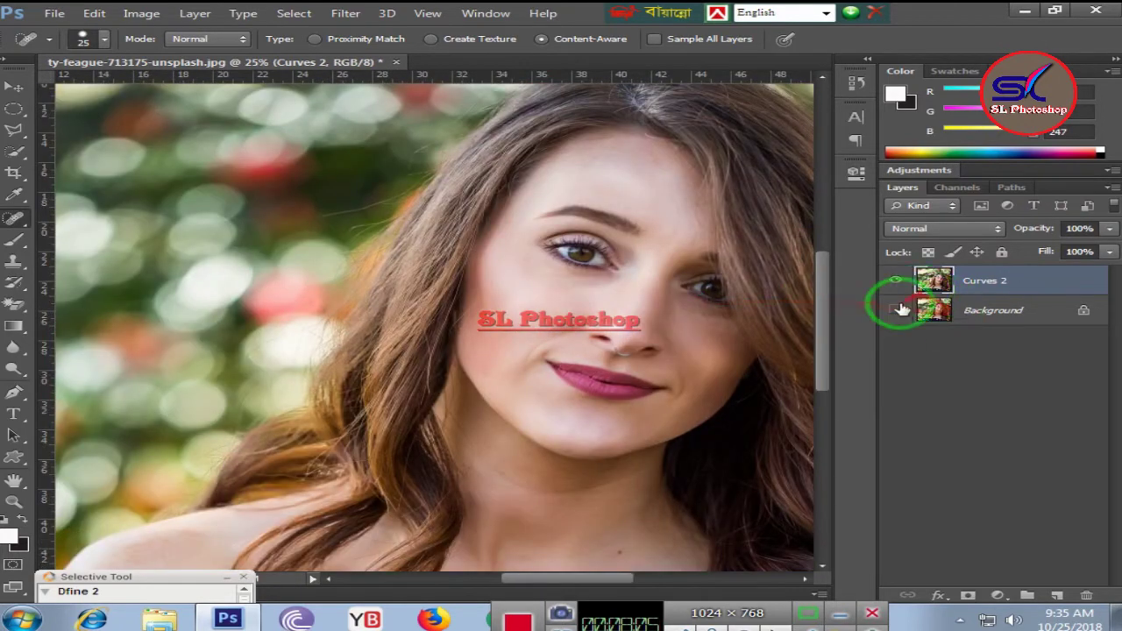
pyautogui.click(895, 281)
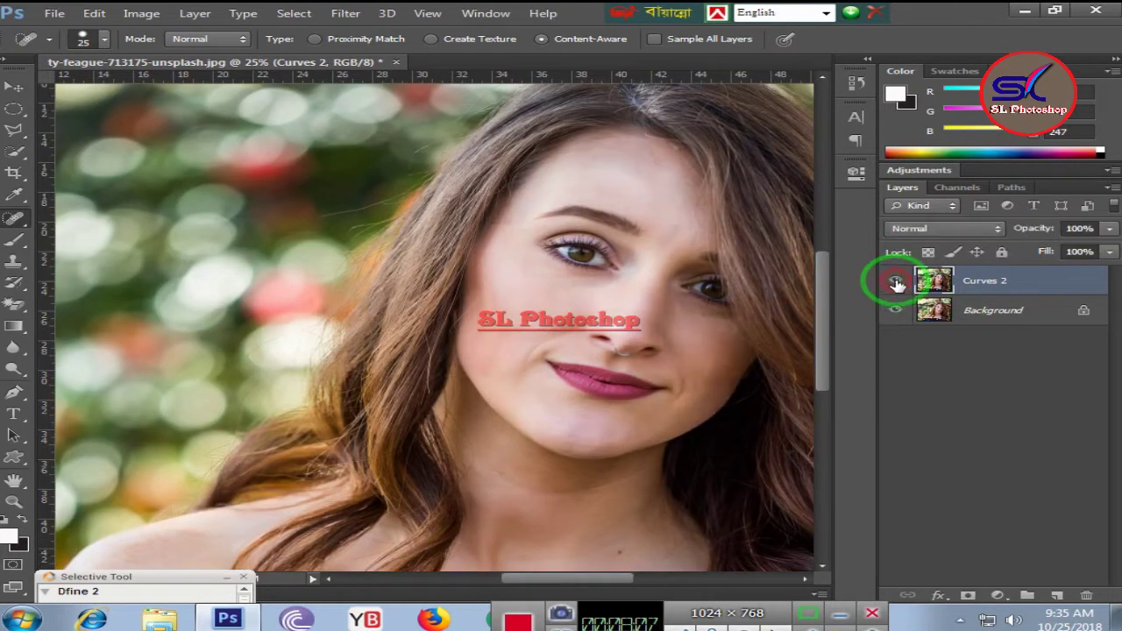
pyautogui.click(895, 281)
pyautogui.click(895, 280)
pyautogui.click(895, 281)
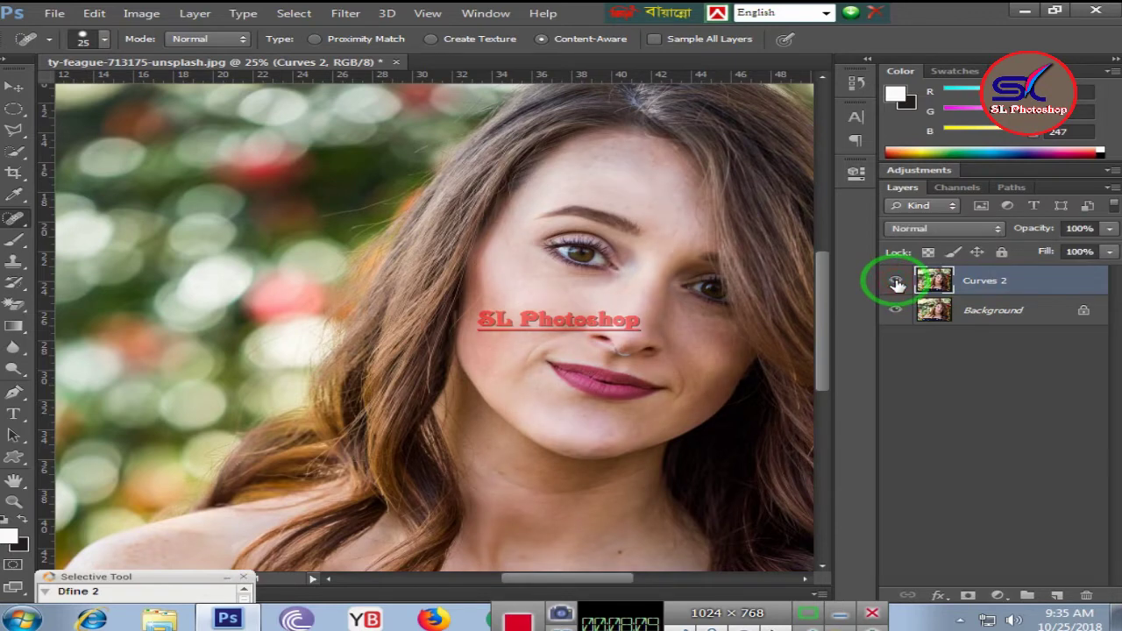
pyautogui.hotkey('ctrl', '-')
pyautogui.hotkey('ctrl', '-')
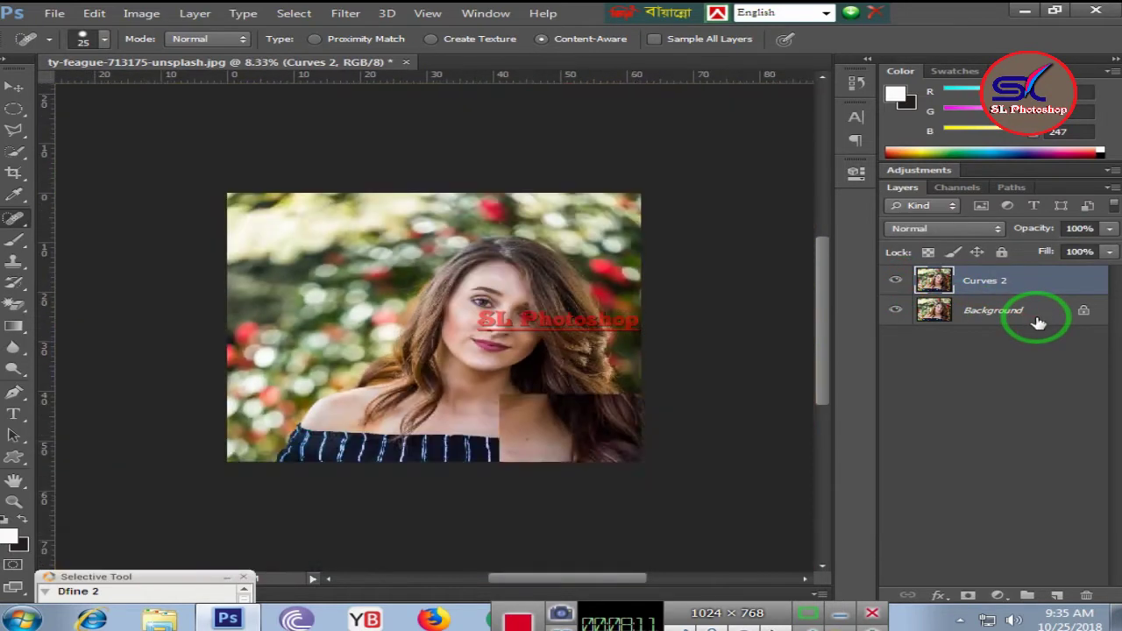
pyautogui.hotkey('ctrl', '+')
pyautogui.hotkey('ctrl', '+')
pyautogui.hotkey('ctrl', '+')
pyautogui.hotkey('ctrl', '+')
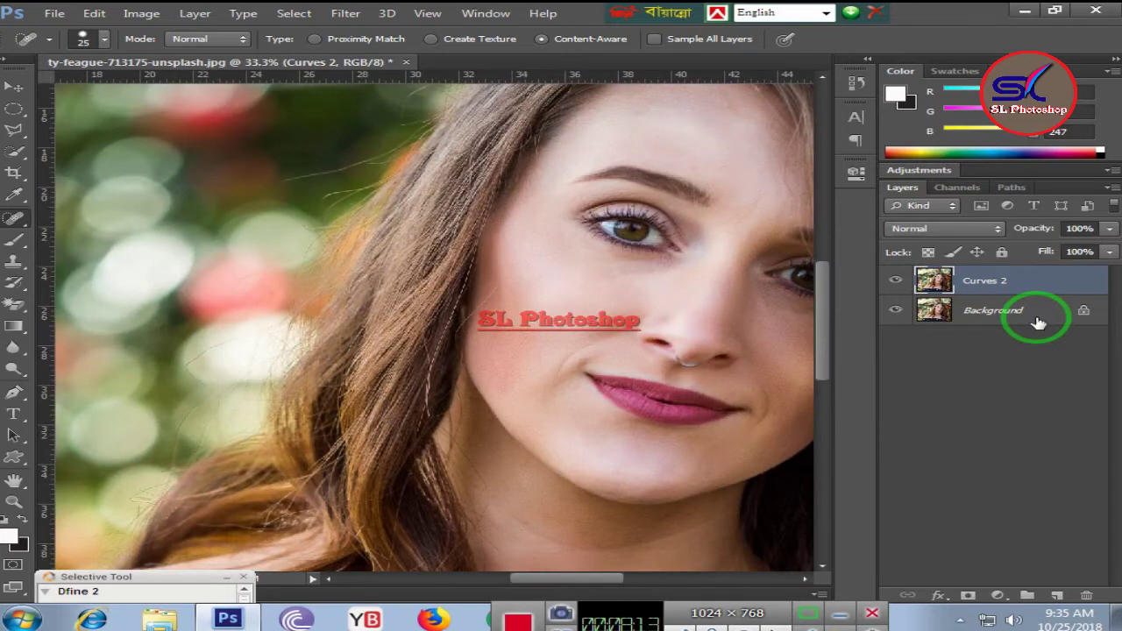
pyautogui.moveTo(576, 578); pyautogui.dragTo(618, 579)
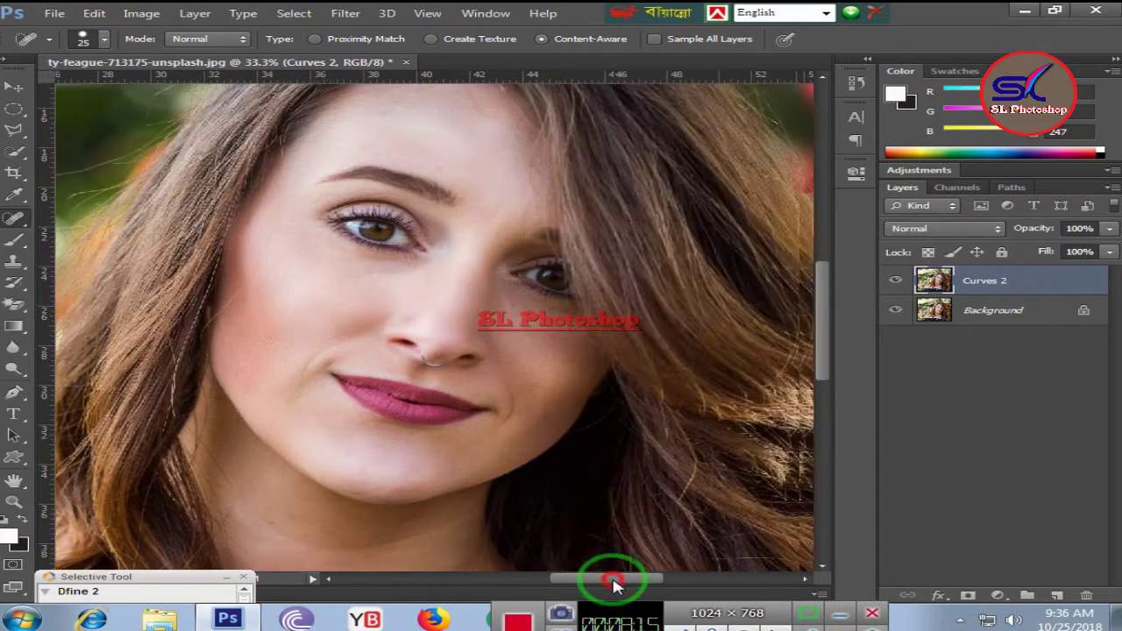
pyautogui.hotkey('ctrl', '+')
pyautogui.hotkey('ctrl', '+')
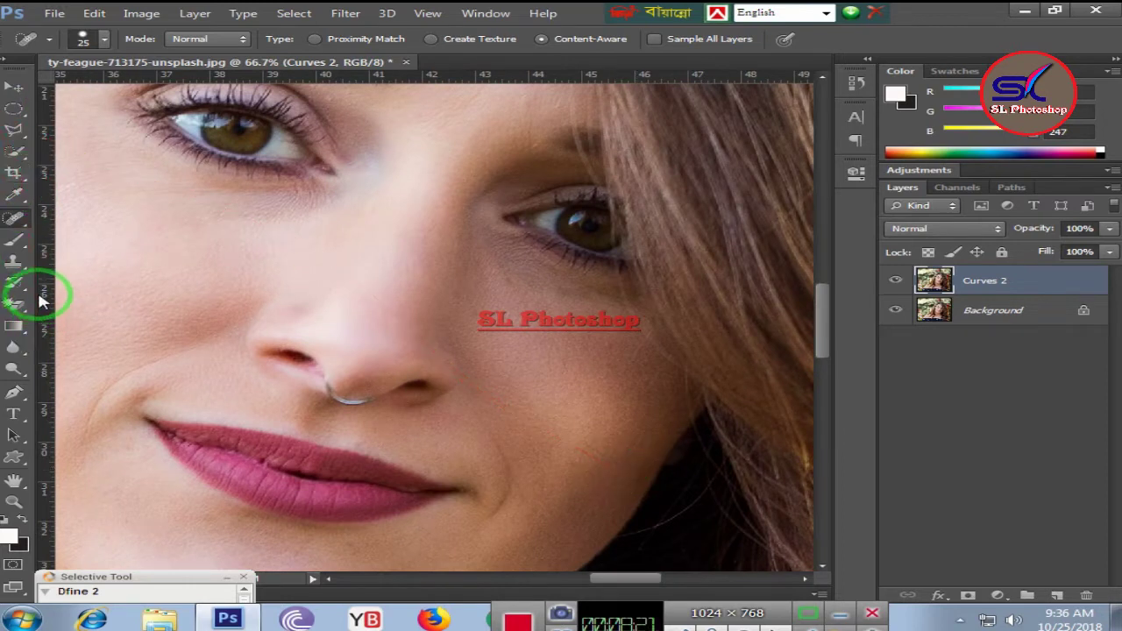
# With the Polygonal Lasso at 100% zoom, trace the lower lip edge from left to right corner.
pyautogui.click(14, 130)
pyautogui.hotkey('ctrl', '+')
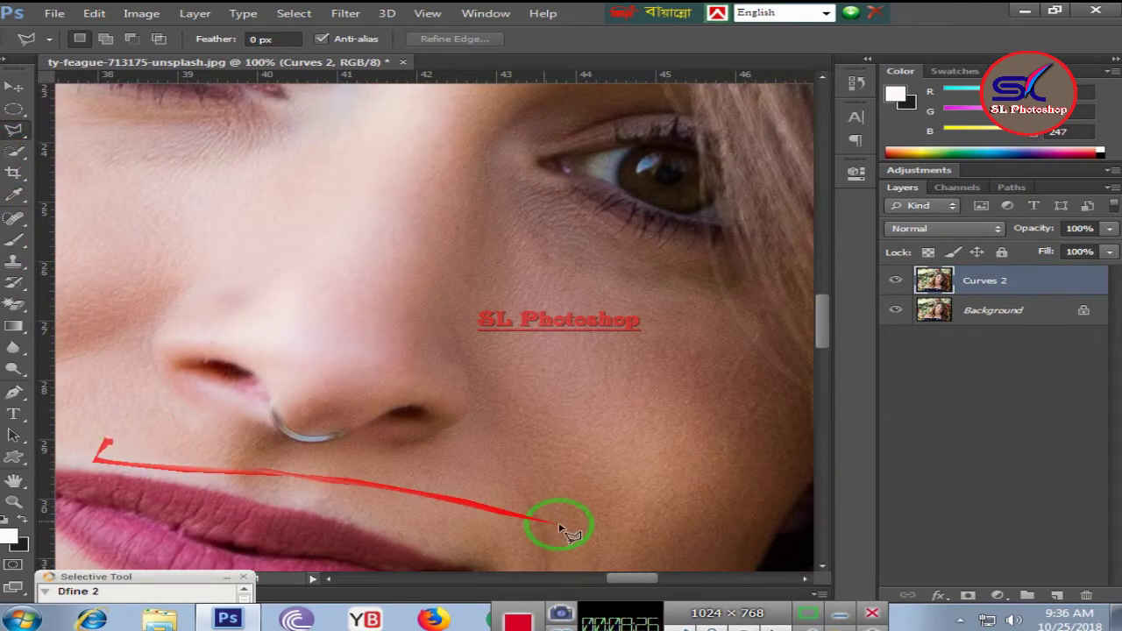
pyautogui.scroll(-2, 619, 486)
pyautogui.scroll(-2, 644, 523)
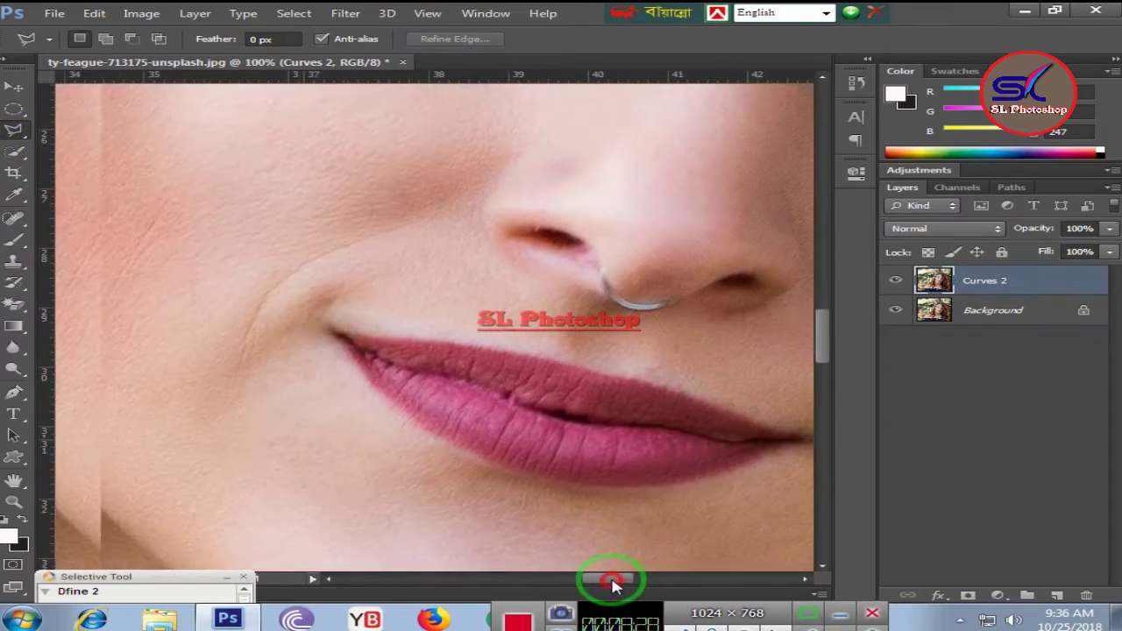
pyautogui.moveTo(640, 581); pyautogui.dragTo(605, 580)
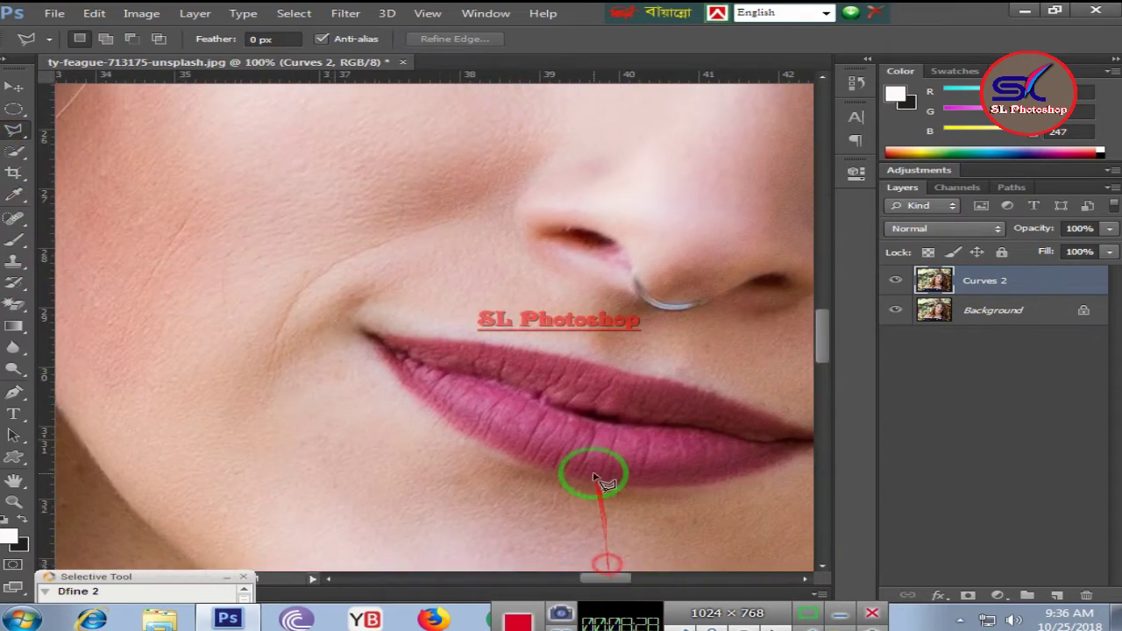
pyautogui.click(364, 331)
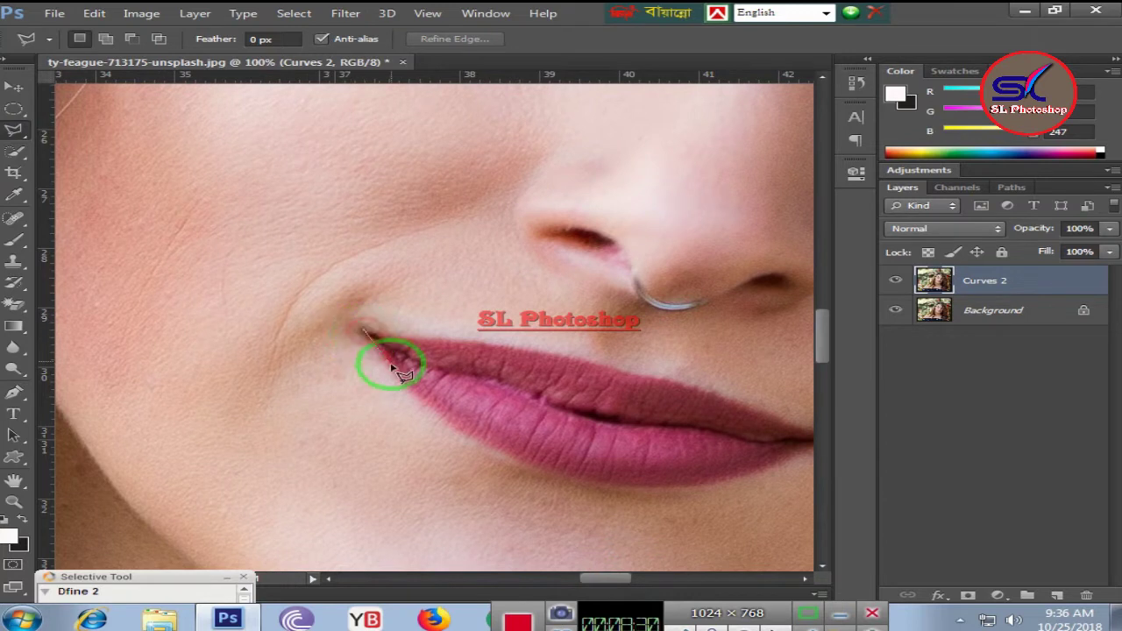
pyautogui.click(421, 408)
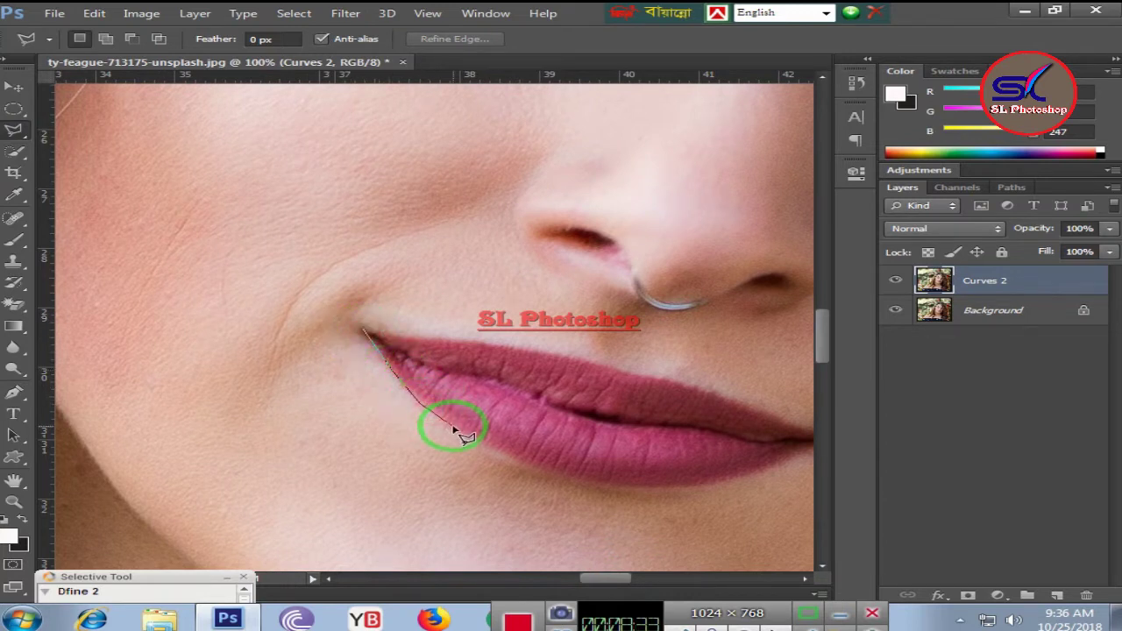
pyautogui.click(467, 436)
pyautogui.click(508, 456)
pyautogui.click(564, 471)
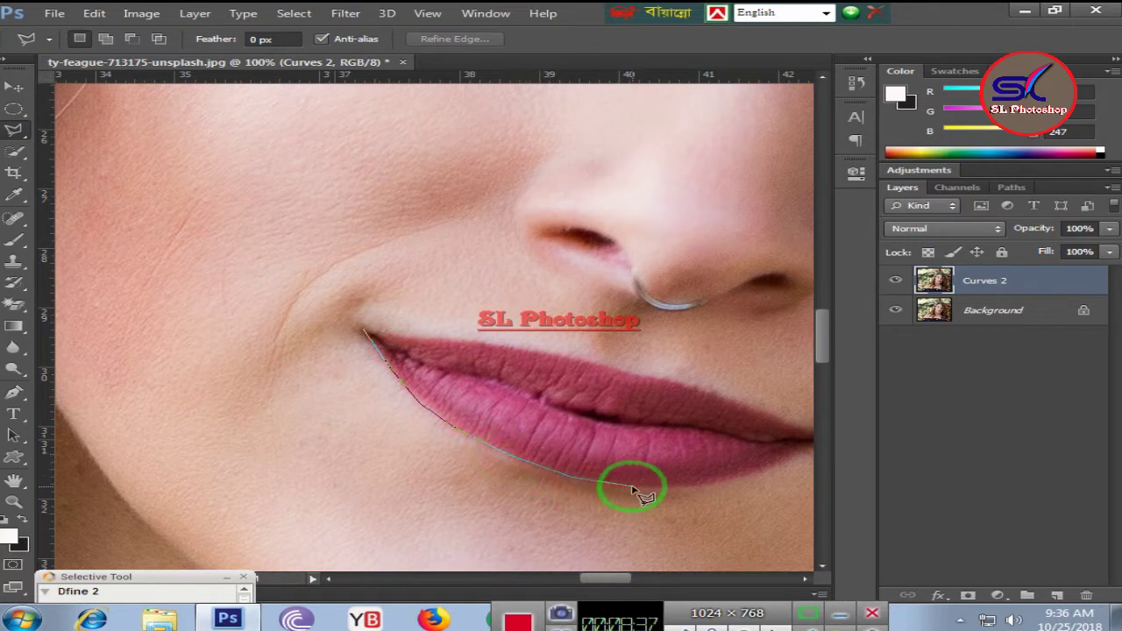
pyautogui.click(681, 487)
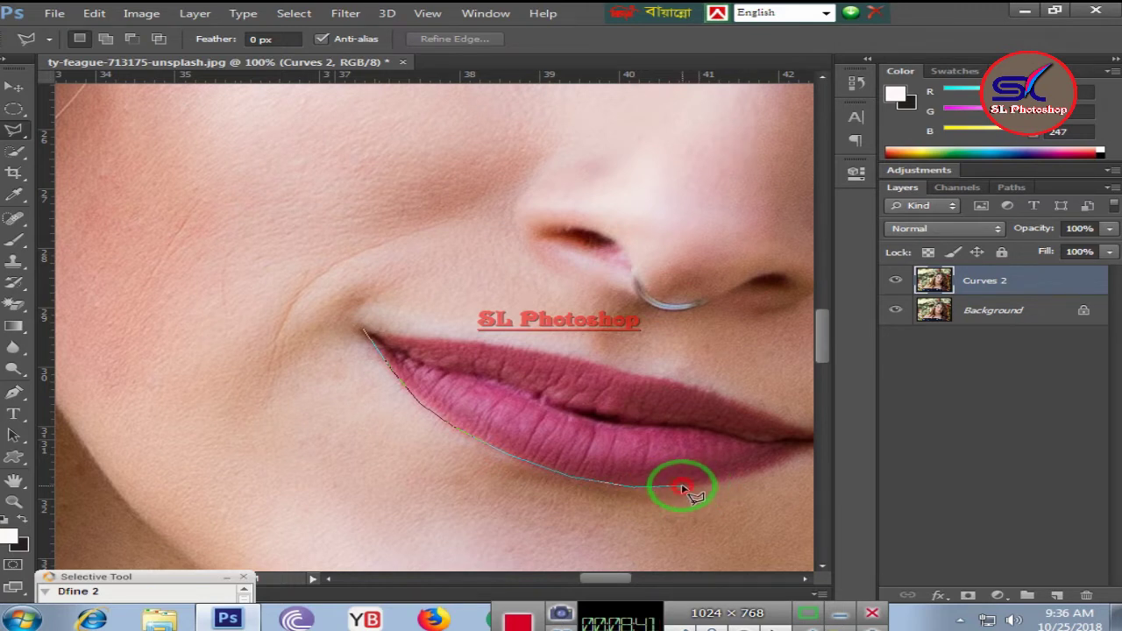
pyautogui.click(724, 479)
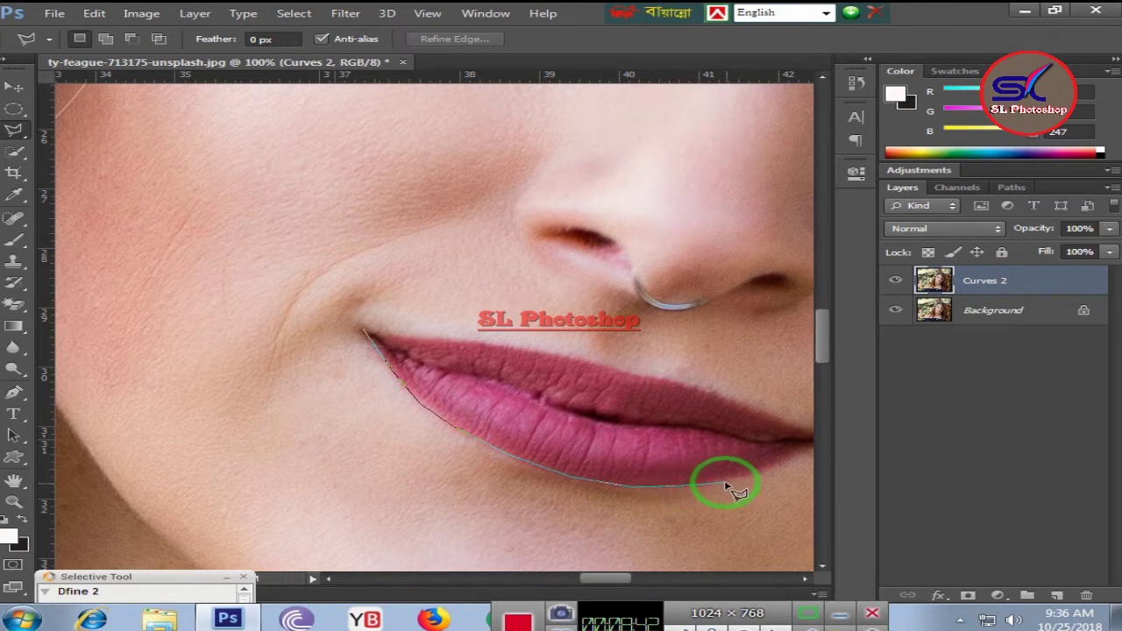
pyautogui.click(774, 467)
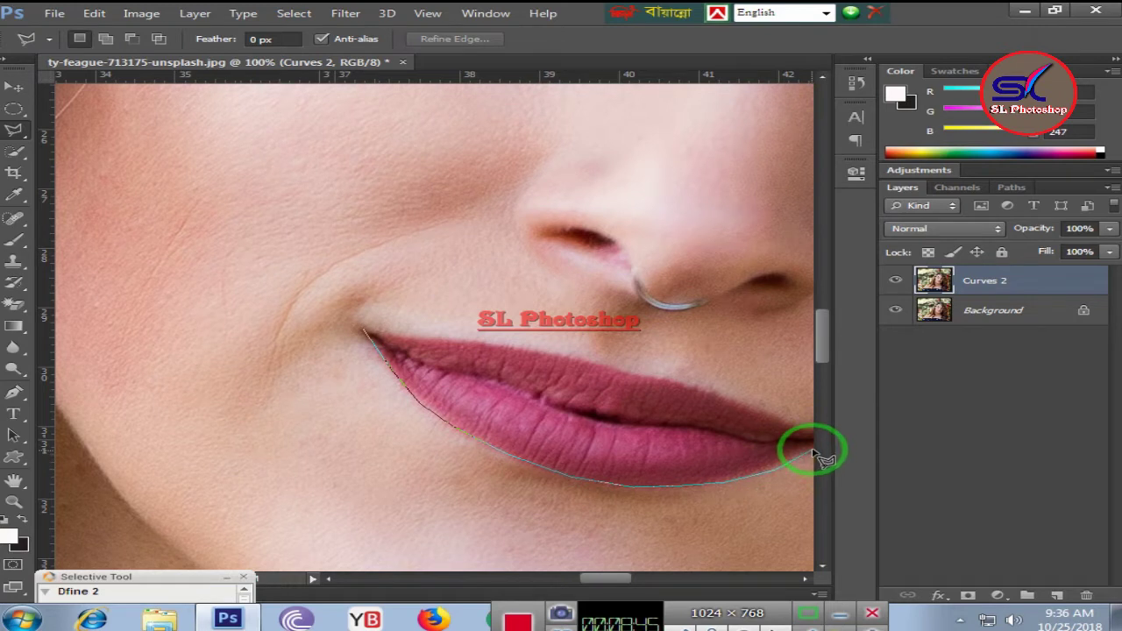
pyautogui.click(794, 450)
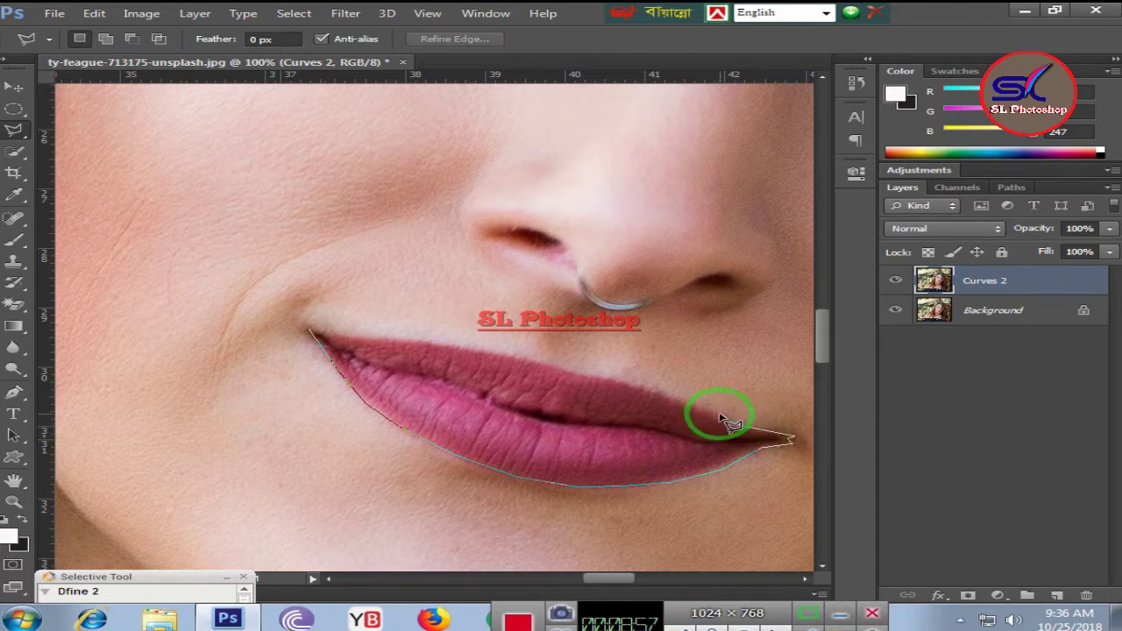
# Trace back along the upper lip edge and close the lip selection.
pyautogui.click(692, 409)
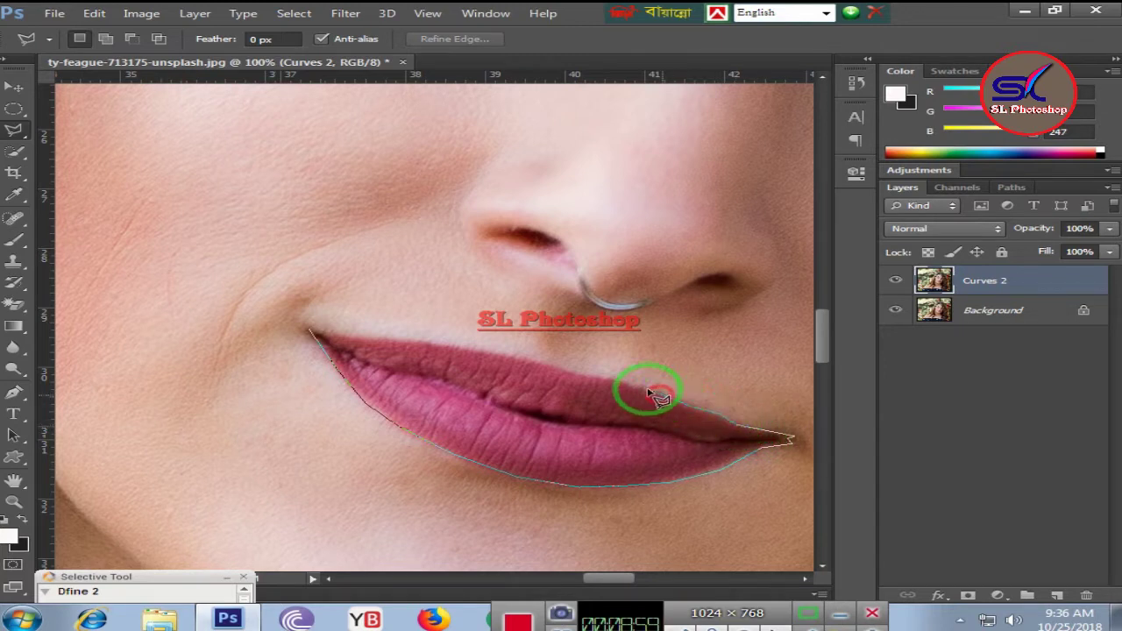
pyautogui.click(561, 373)
pyautogui.click(494, 353)
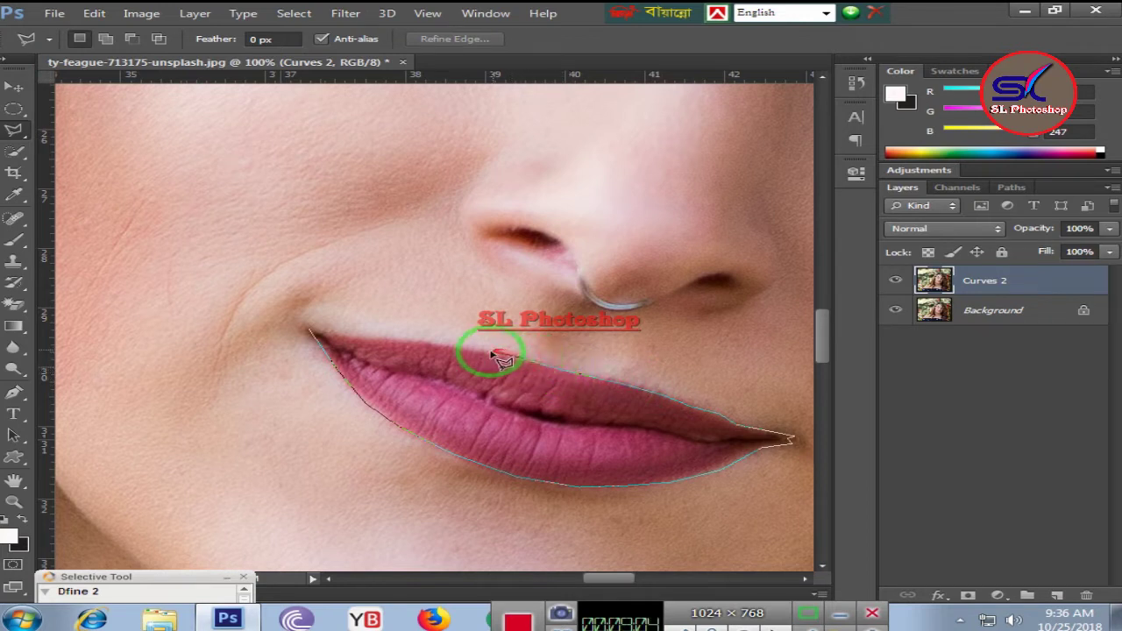
pyautogui.click(386, 341)
pyautogui.click(322, 331)
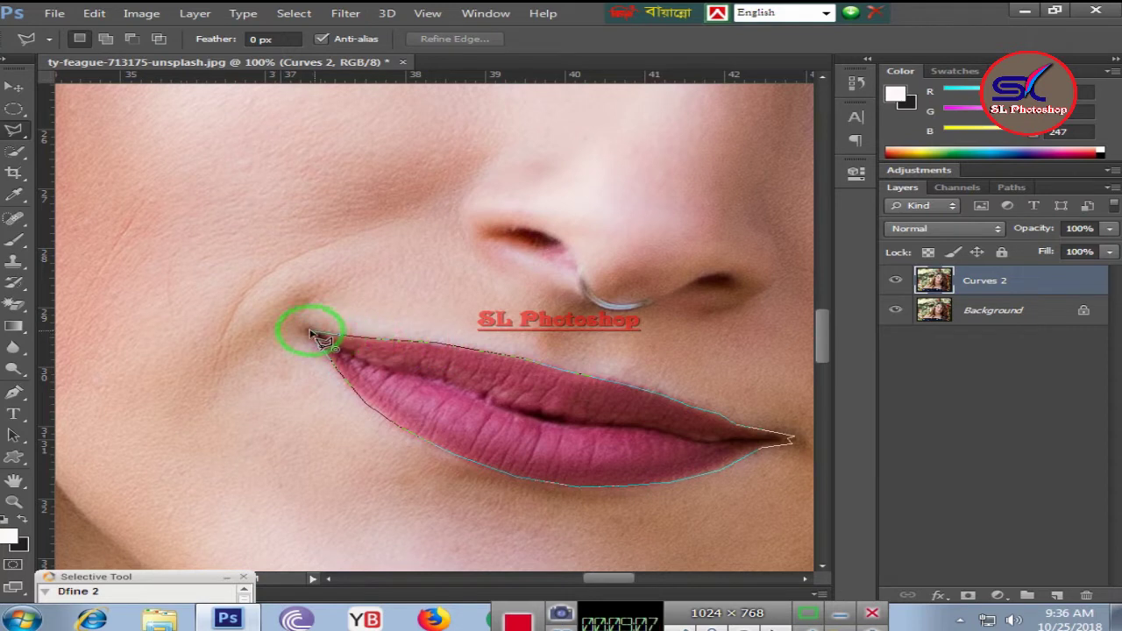
pyautogui.click(311, 331)
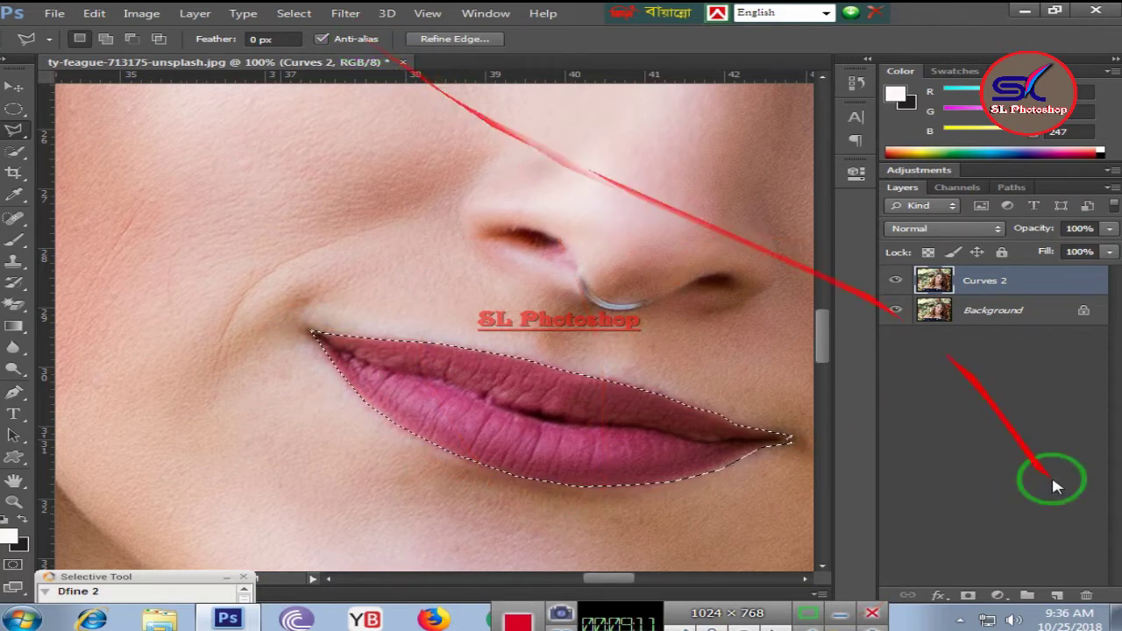
# Add a red (a40d1b) Color Fill 1 layer masked to the lip selection.
pyautogui.click(1057, 596)
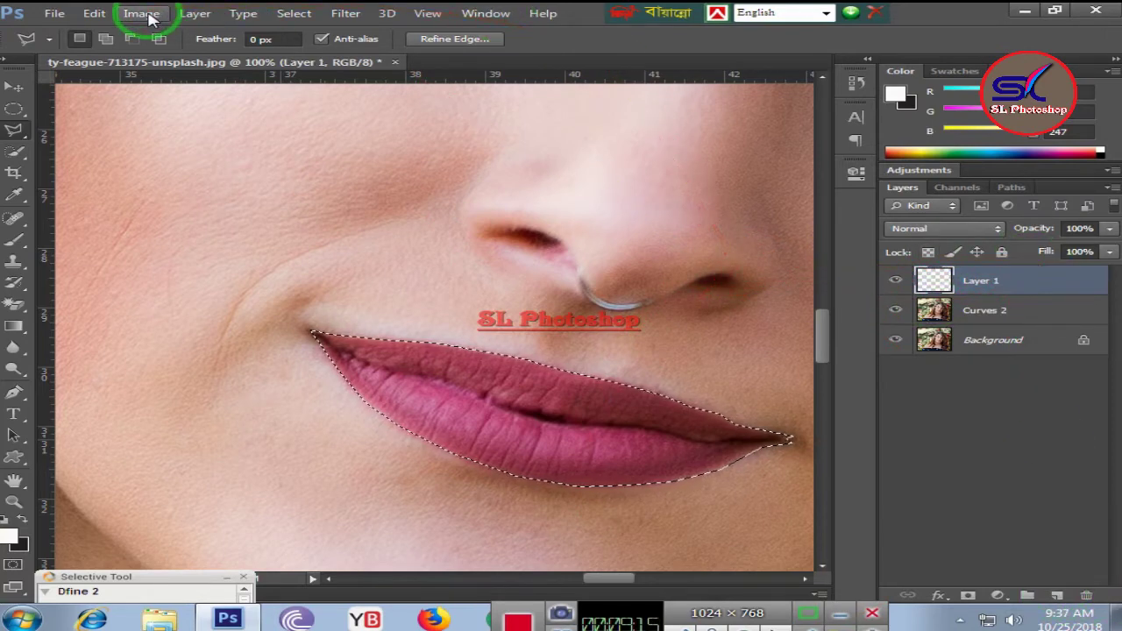
pyautogui.click(198, 13)
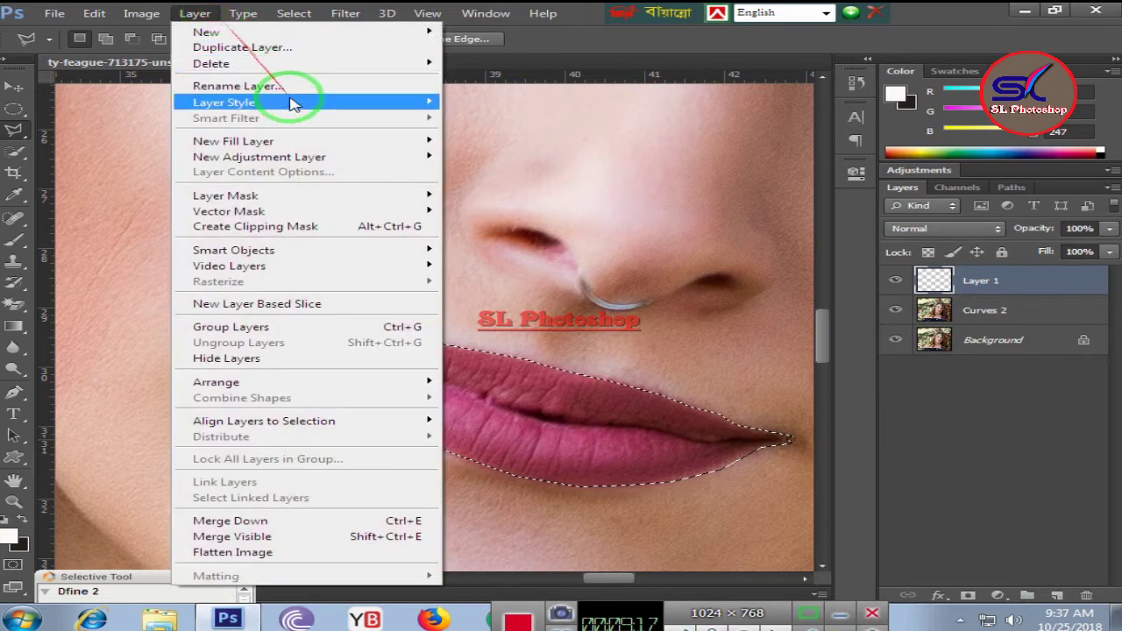
pyautogui.moveTo(233, 141)
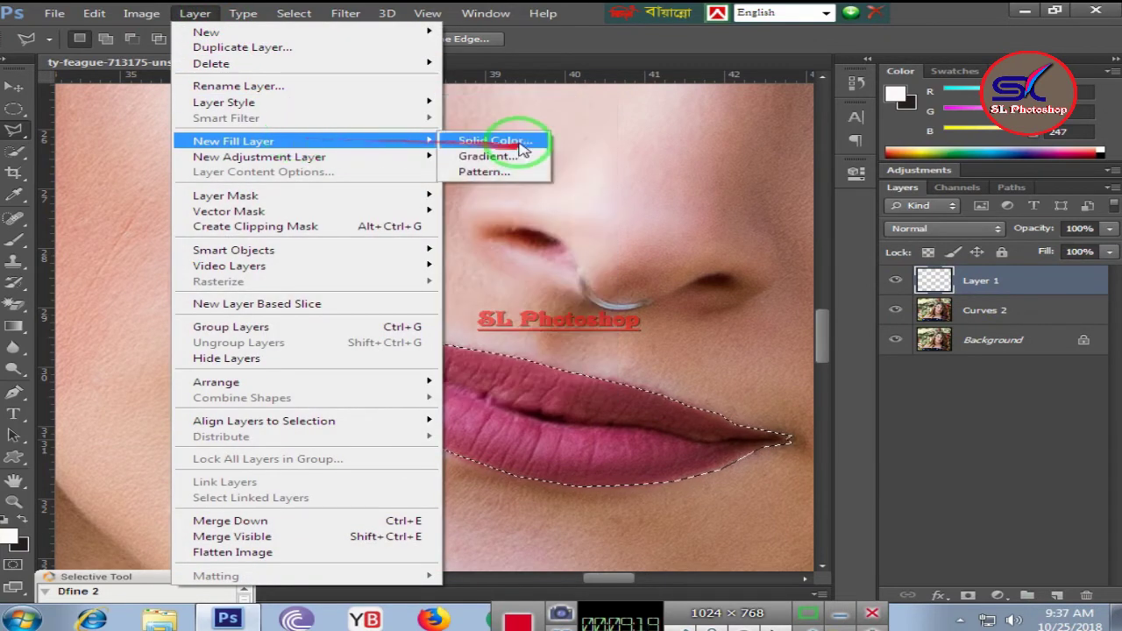
pyautogui.click(523, 149)
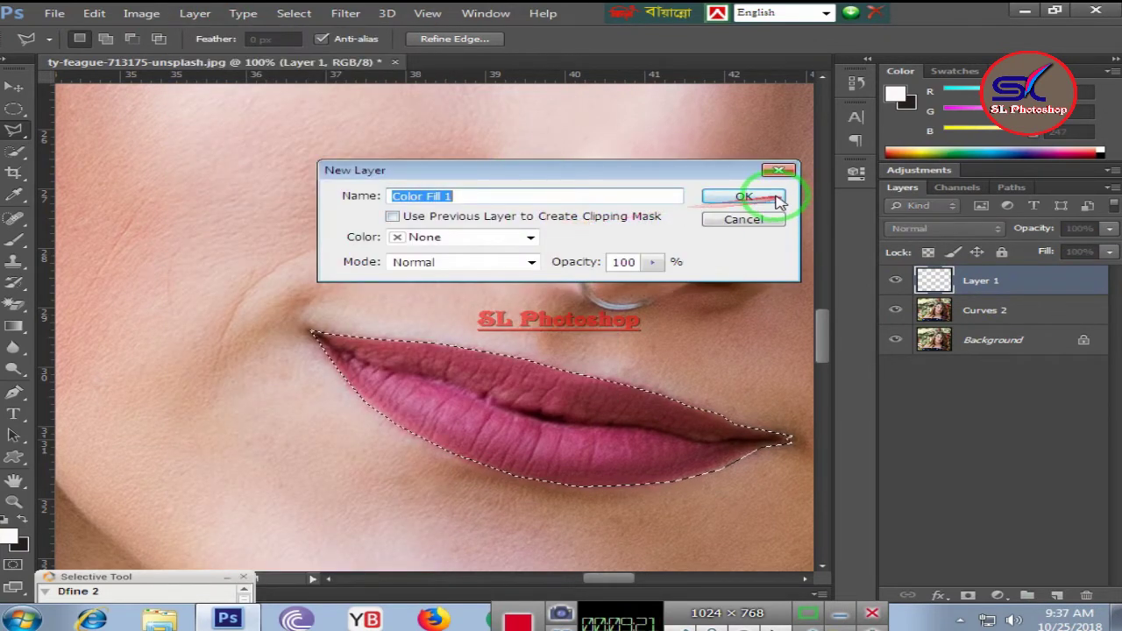
pyautogui.click(779, 201)
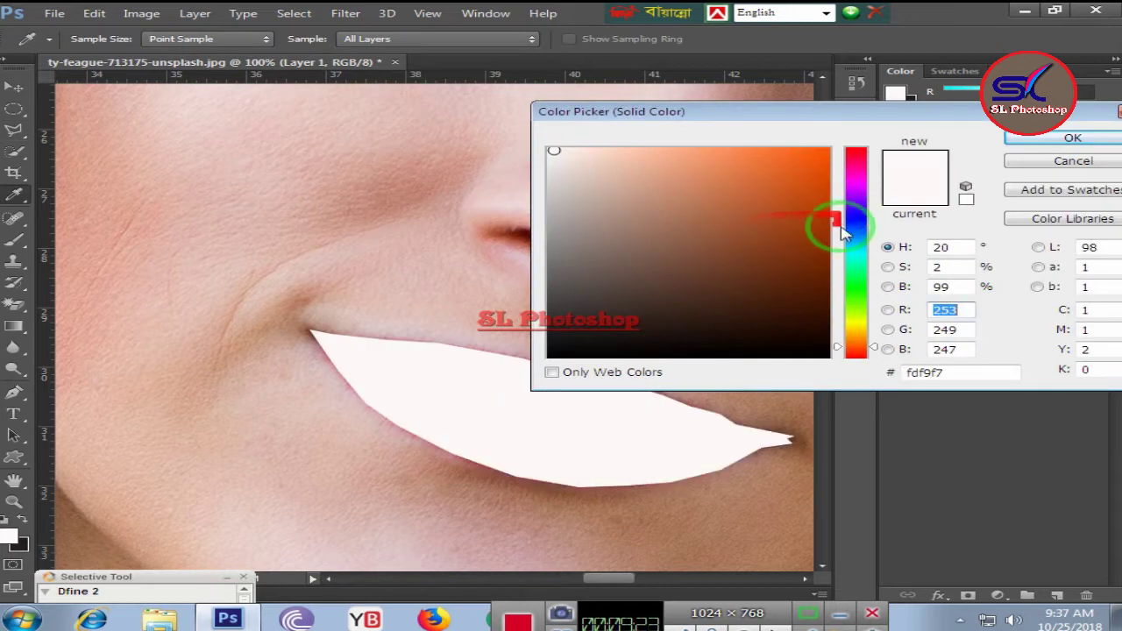
pyautogui.click(814, 193)
pyautogui.click(822, 263)
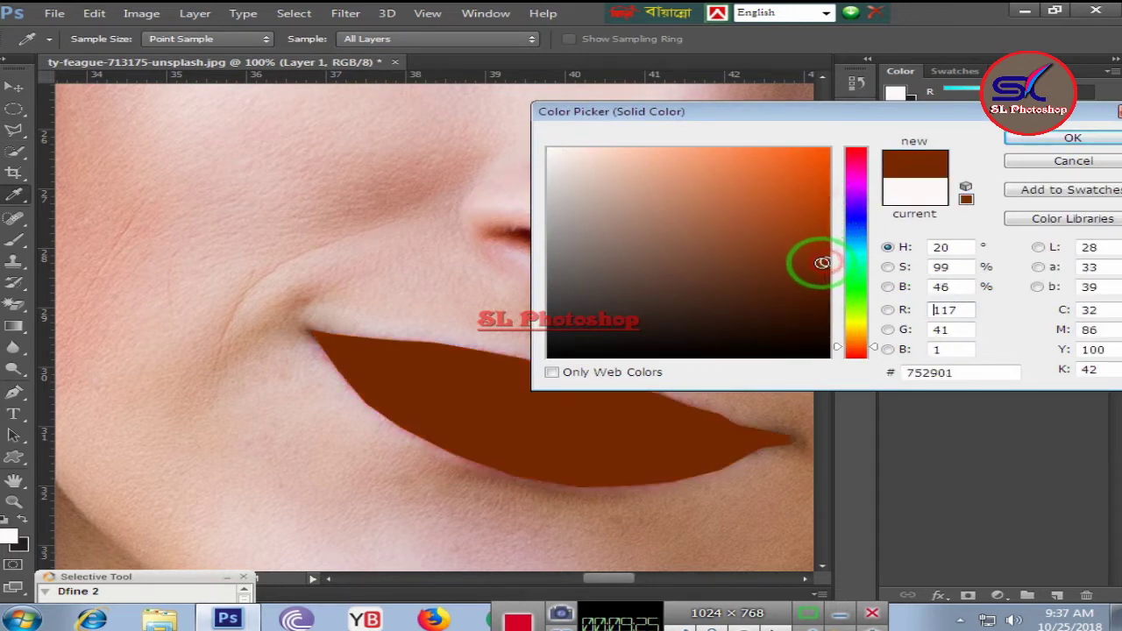
pyautogui.click(807, 223)
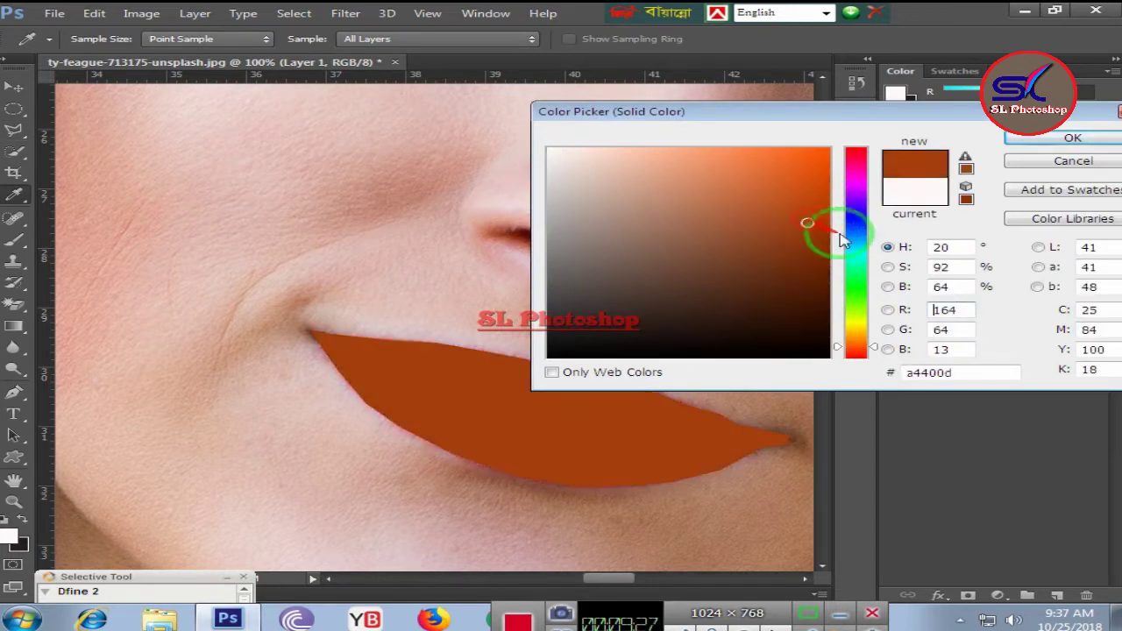
pyautogui.click(856, 153)
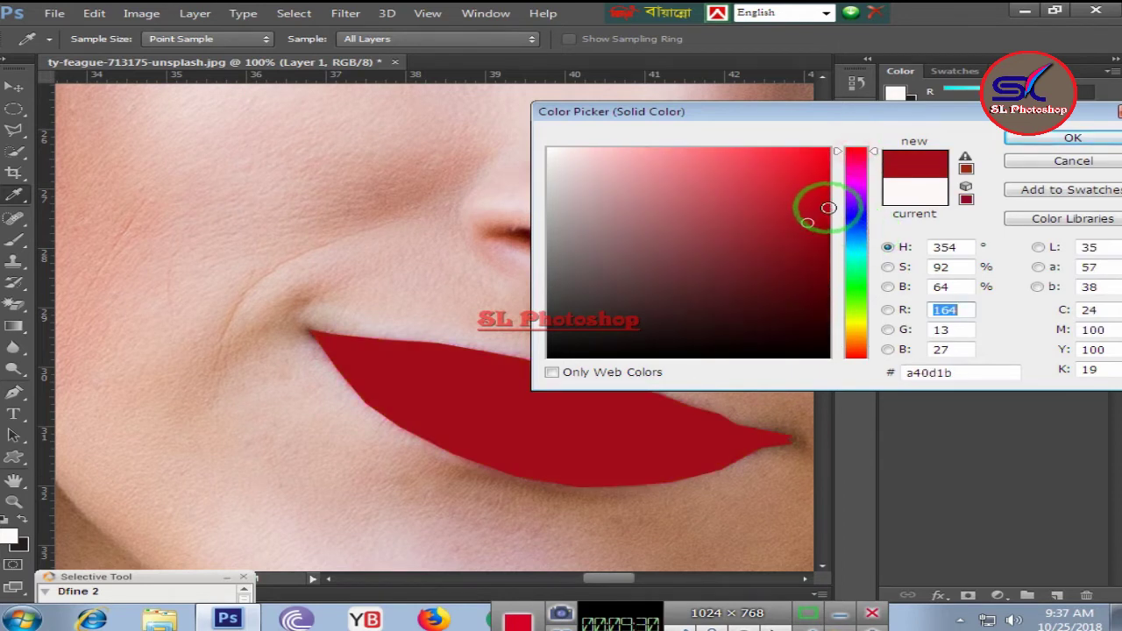
pyautogui.click(1030, 139)
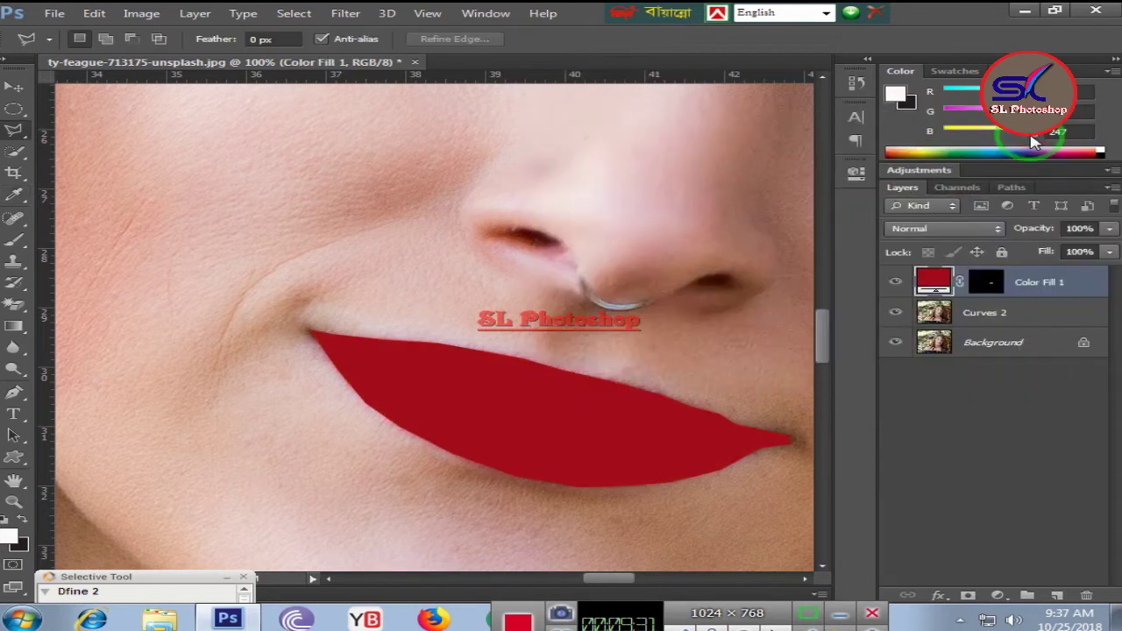
# Set the Color Fill 1 layer's opacity to 55%.
pyautogui.click(1109, 228)
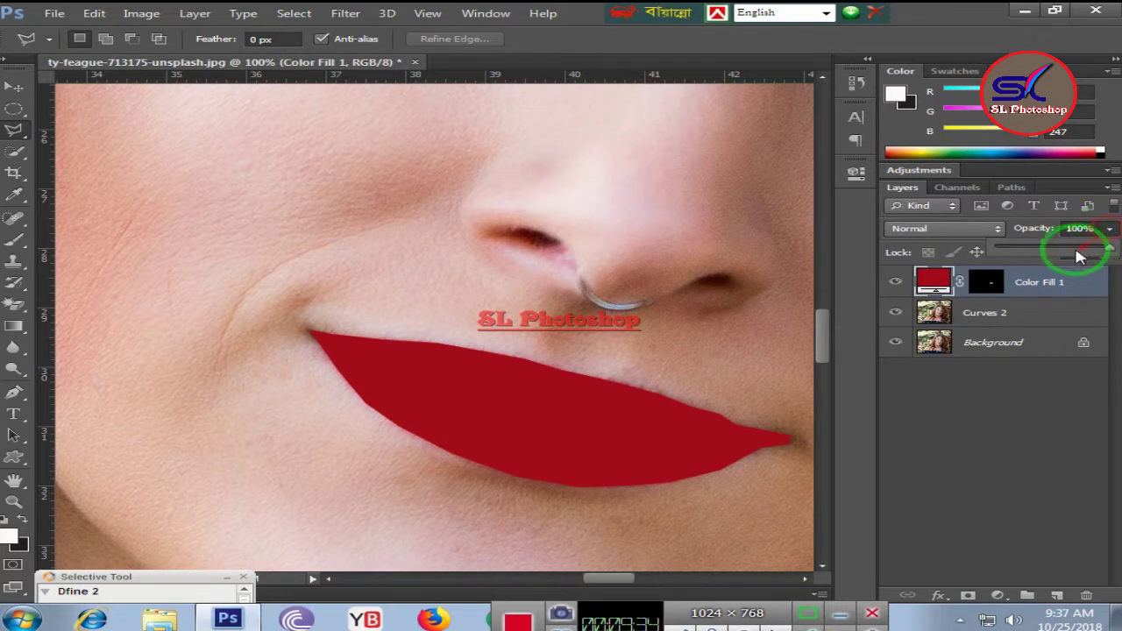
pyautogui.moveTo(1078, 256); pyautogui.dragTo(1032, 252)
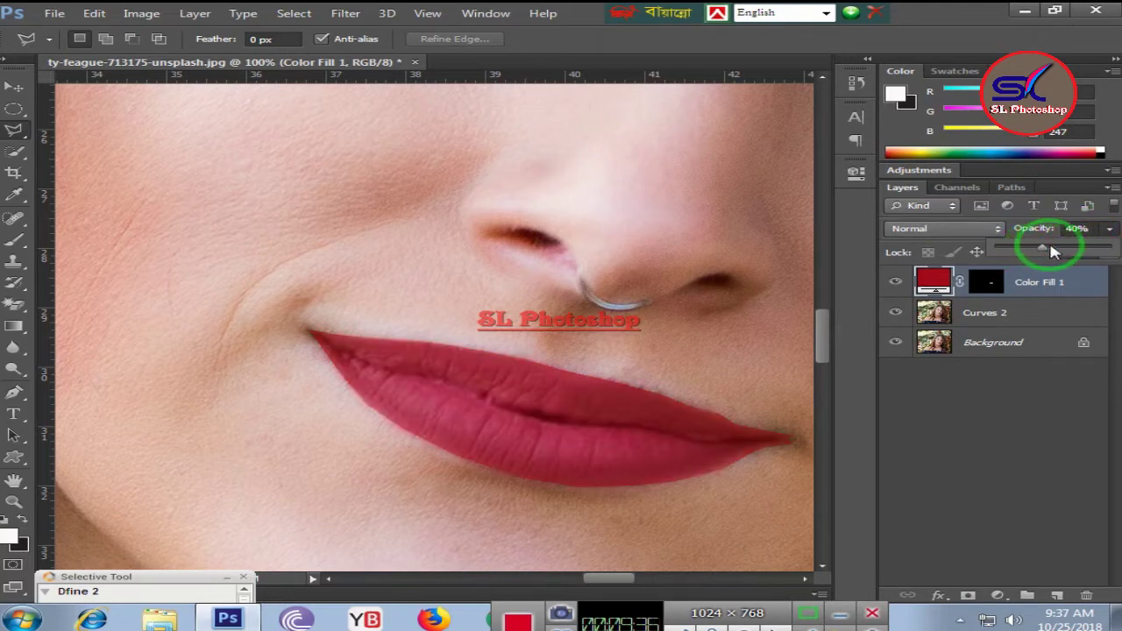
pyautogui.click(1061, 249)
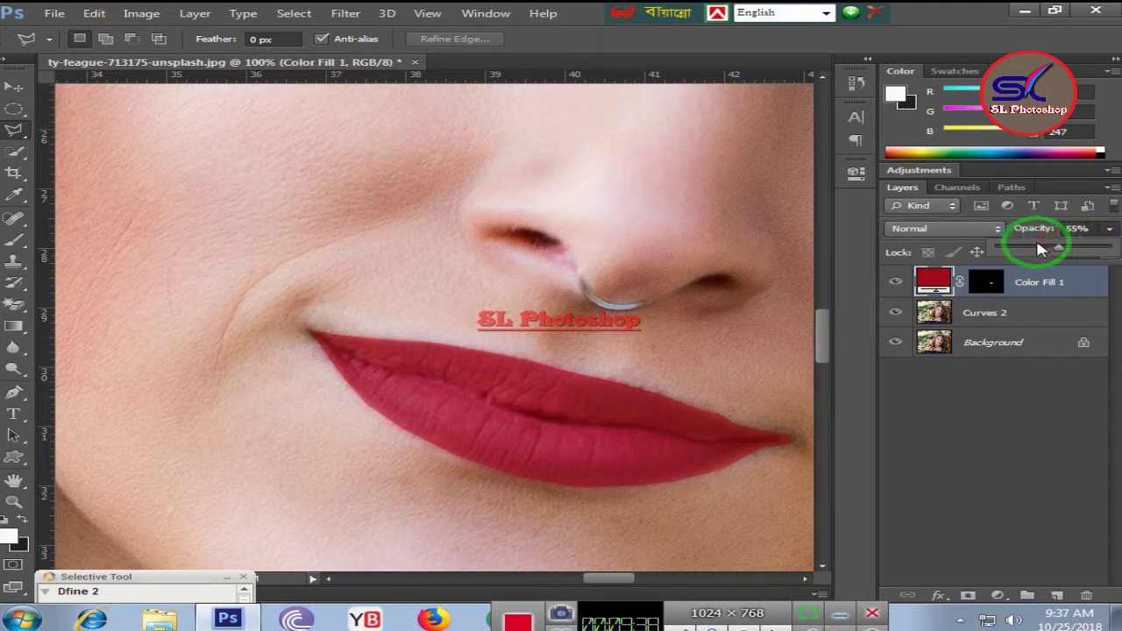
# Change the lip fill colour to dark burgundy 390107.
pyautogui.doubleClick(933, 282)
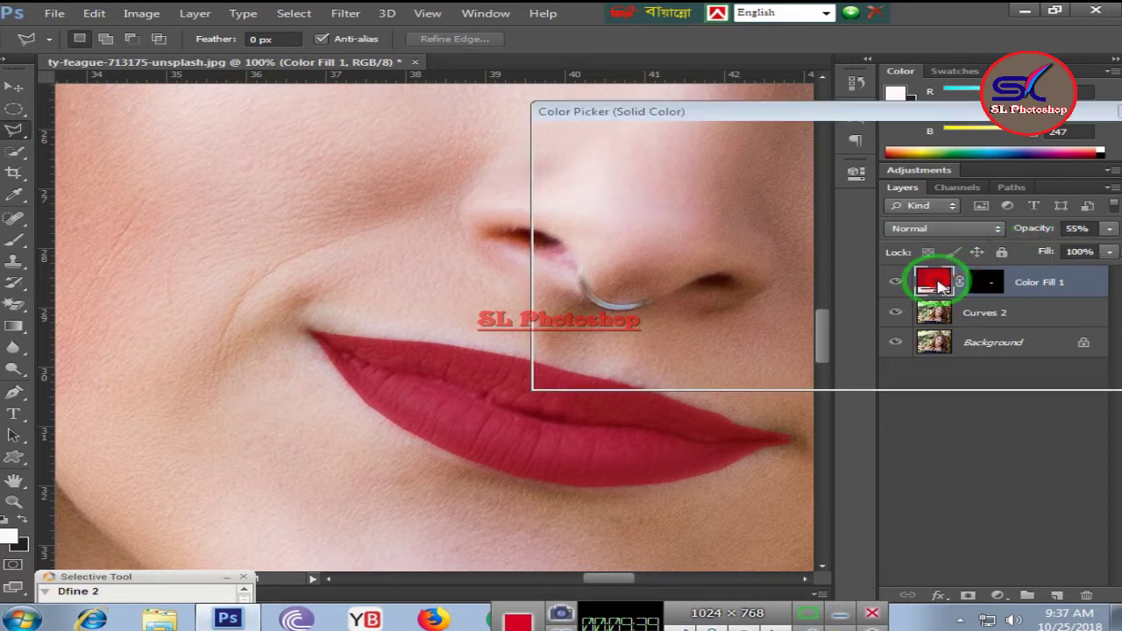
pyautogui.moveTo(820, 283); pyautogui.dragTo(822, 311)
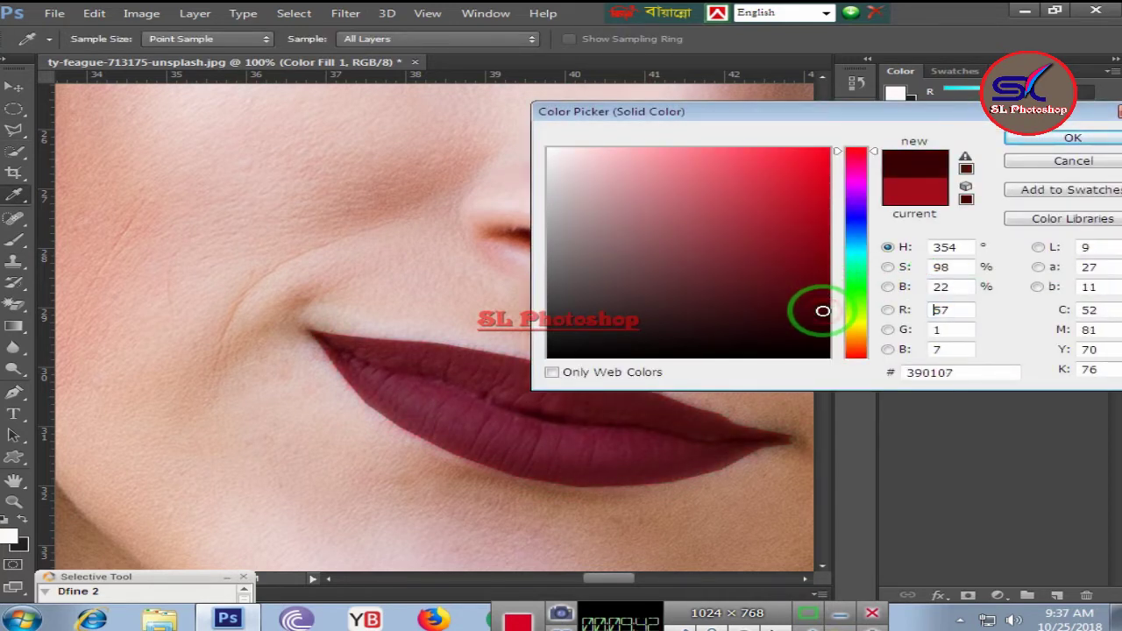
pyautogui.click(1065, 138)
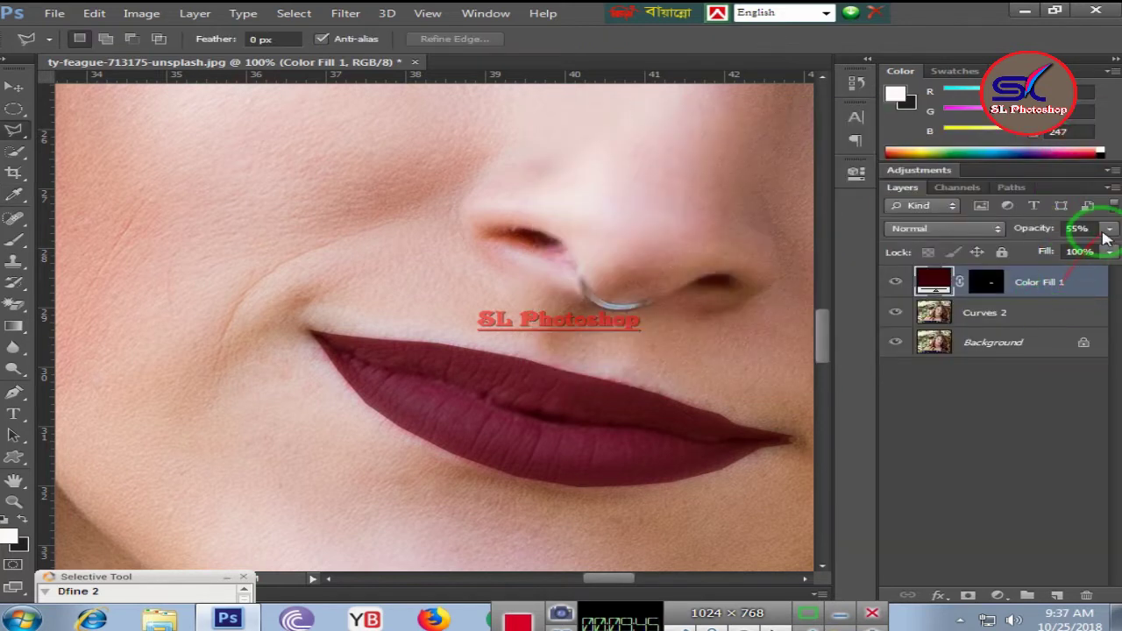
# Lower the Color Fill 1 layer's fill to 89%.
pyautogui.click(1109, 251)
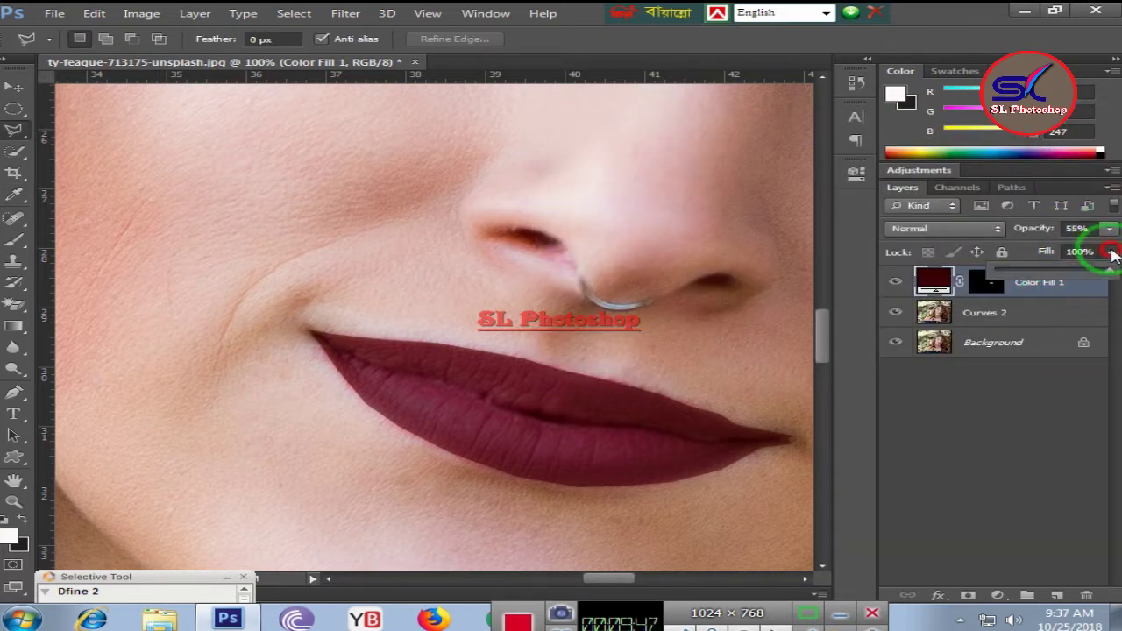
pyautogui.moveTo(1086, 277)
pyautogui.mouseDown()
pyautogui.moveTo(1076, 276)
pyautogui.moveTo(1102, 272)
pyautogui.mouseUp()
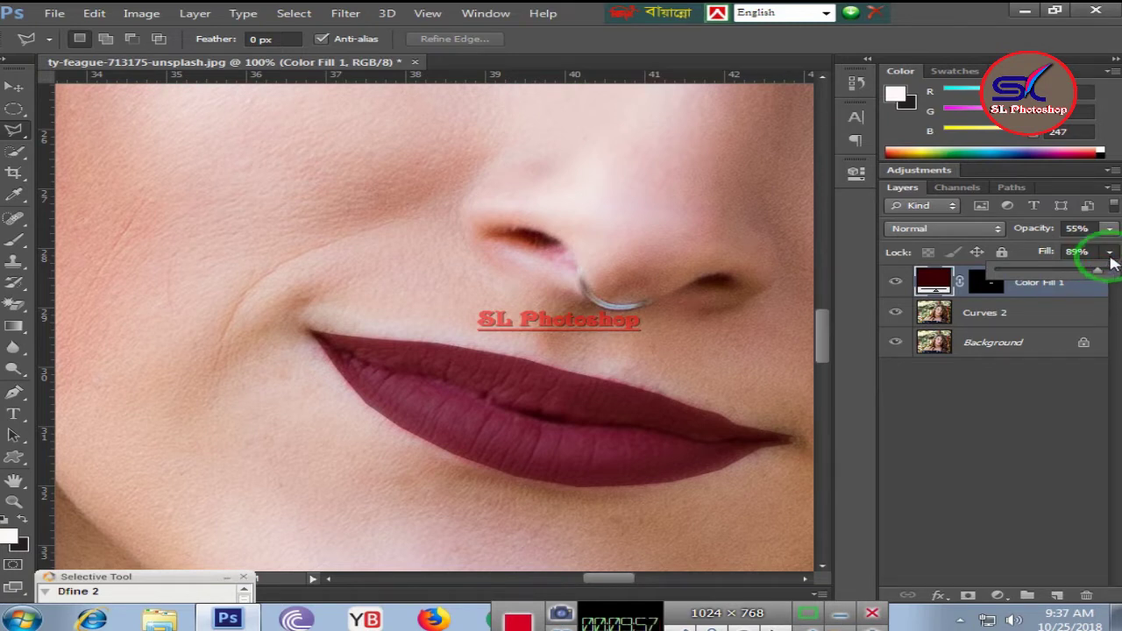
pyautogui.click(1110, 228)
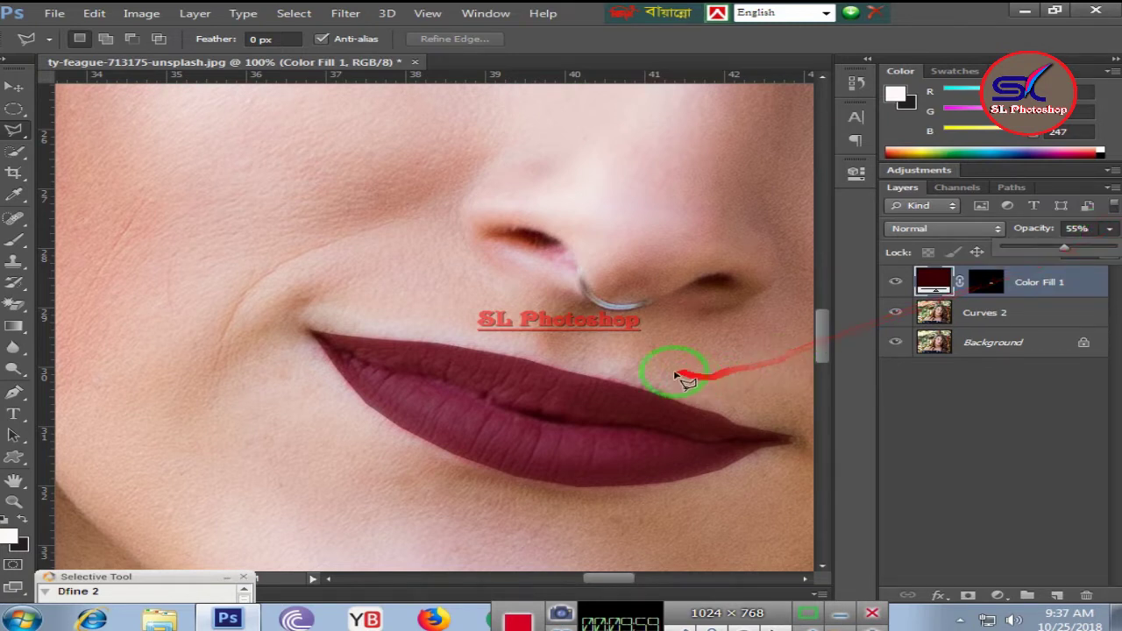
# Switch to the Eraser and rasterize the burgundy lip Color Fill layer.
pyautogui.click(14, 303)
pyautogui.click(85, 302)
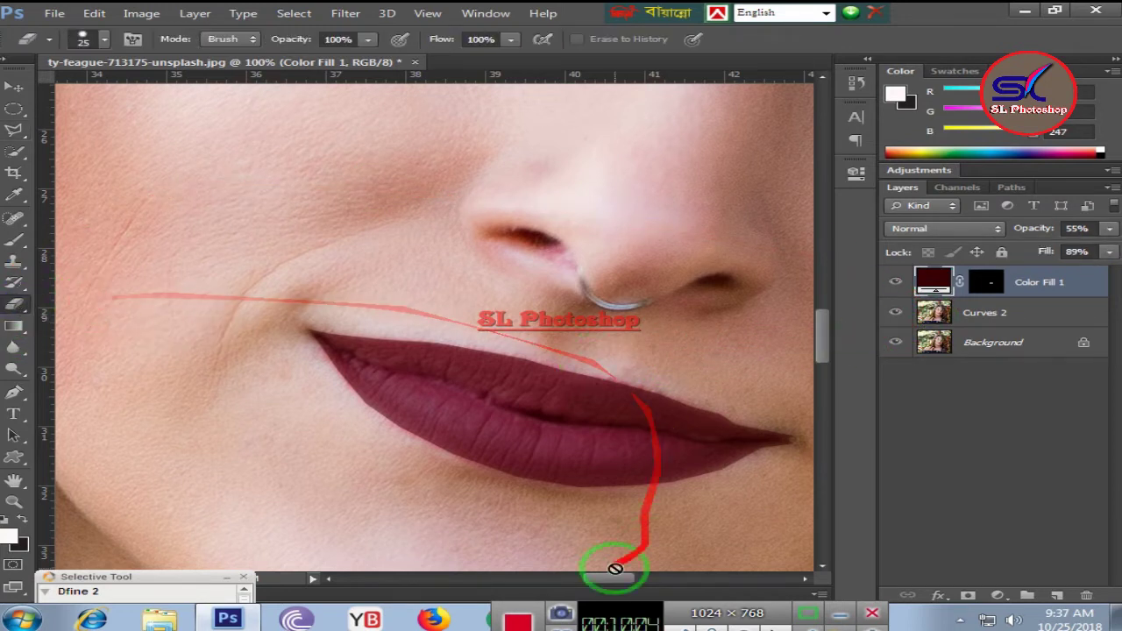
pyautogui.moveTo(594, 579); pyautogui.dragTo(617, 578)
pyautogui.click(444, 403)
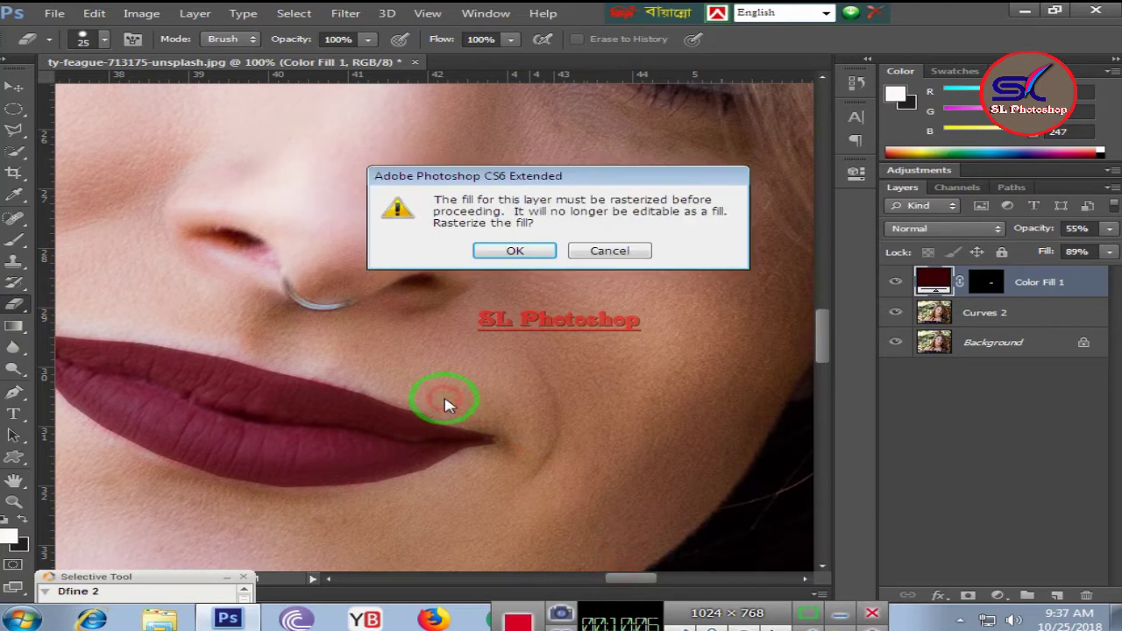
pyautogui.click(515, 249)
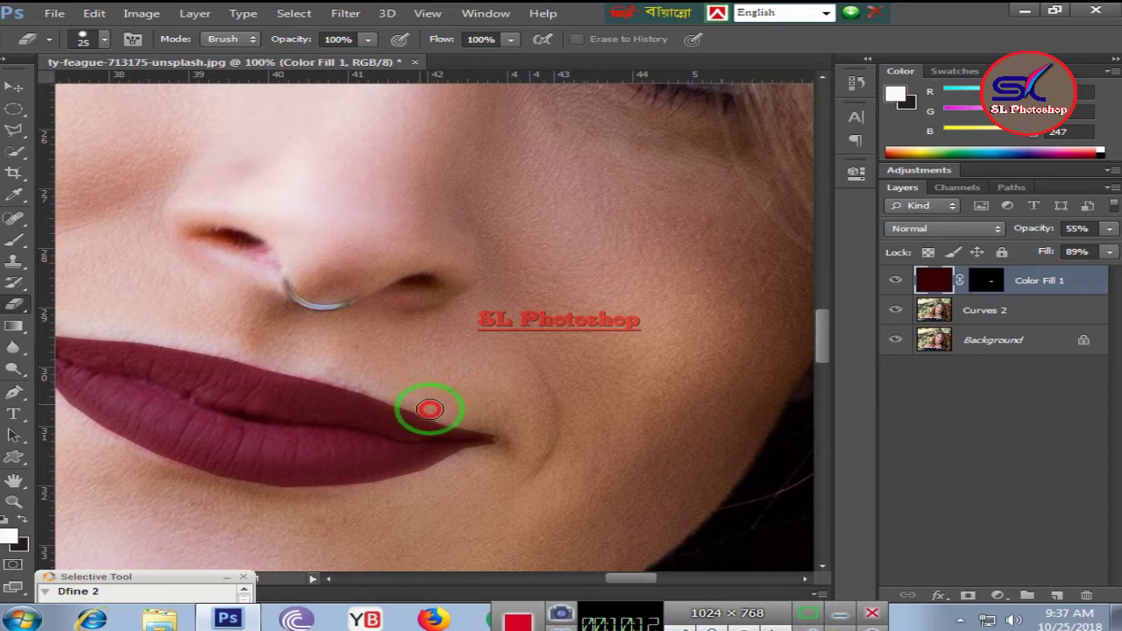
# Erase the stray burgundy colour around the right mouth corner.
pyautogui.moveTo(445, 411); pyautogui.dragTo(505, 464)
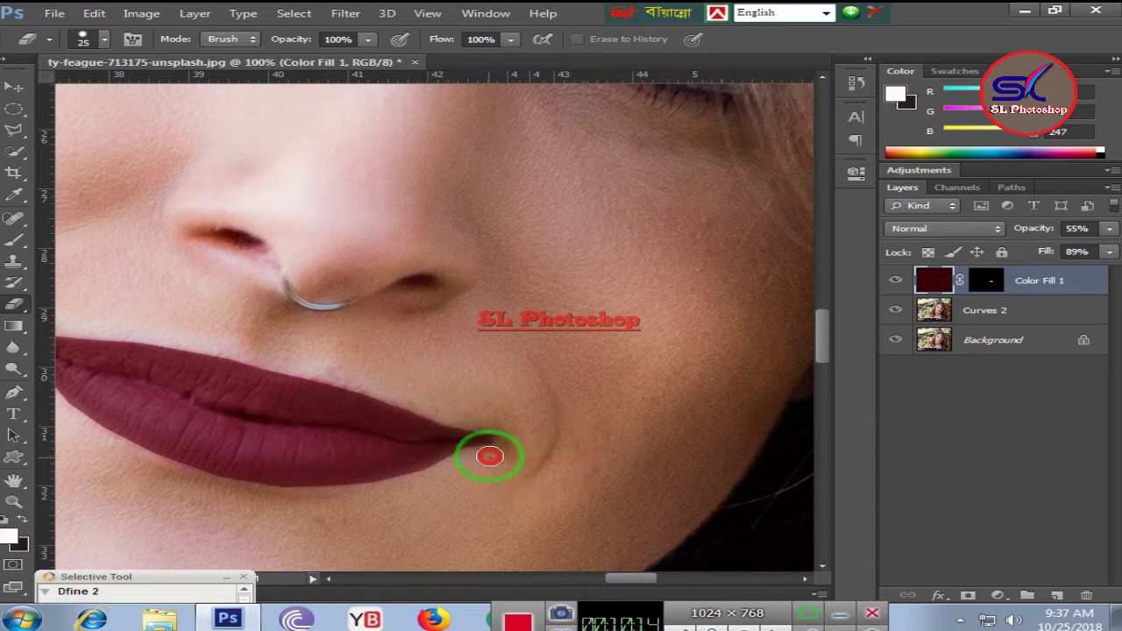
pyautogui.moveTo(477, 455)
pyautogui.mouseDown()
pyautogui.moveTo(514, 445)
pyautogui.moveTo(483, 459)
pyautogui.moveTo(488, 424)
pyautogui.moveTo(526, 438)
pyautogui.moveTo(437, 413)
pyautogui.mouseUp()
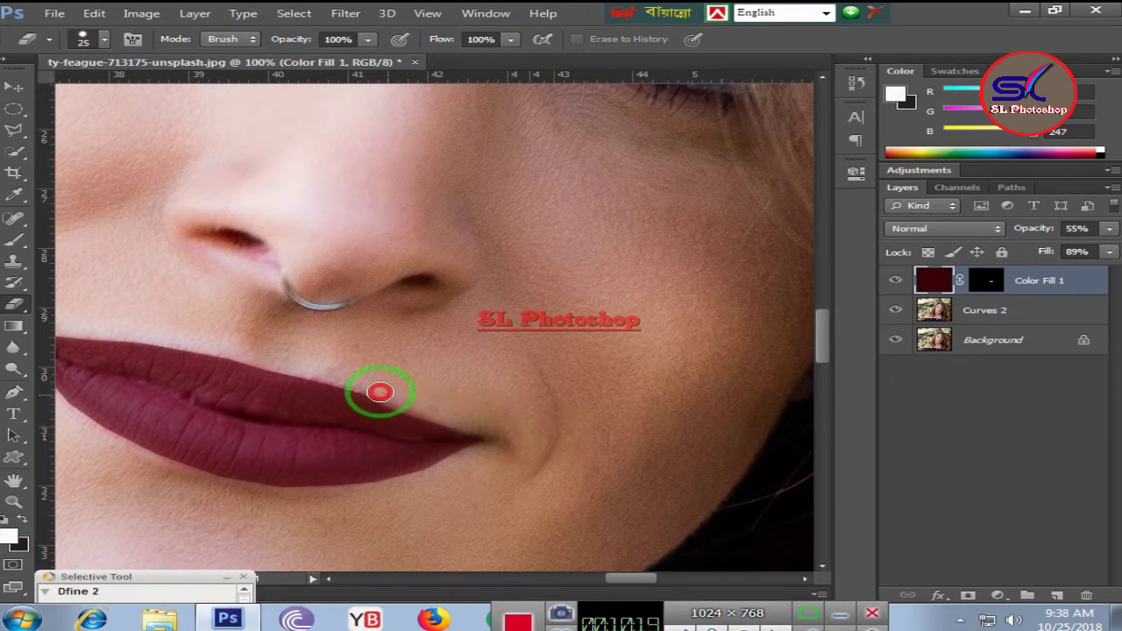
pyautogui.moveTo(281, 362); pyautogui.dragTo(363, 333)
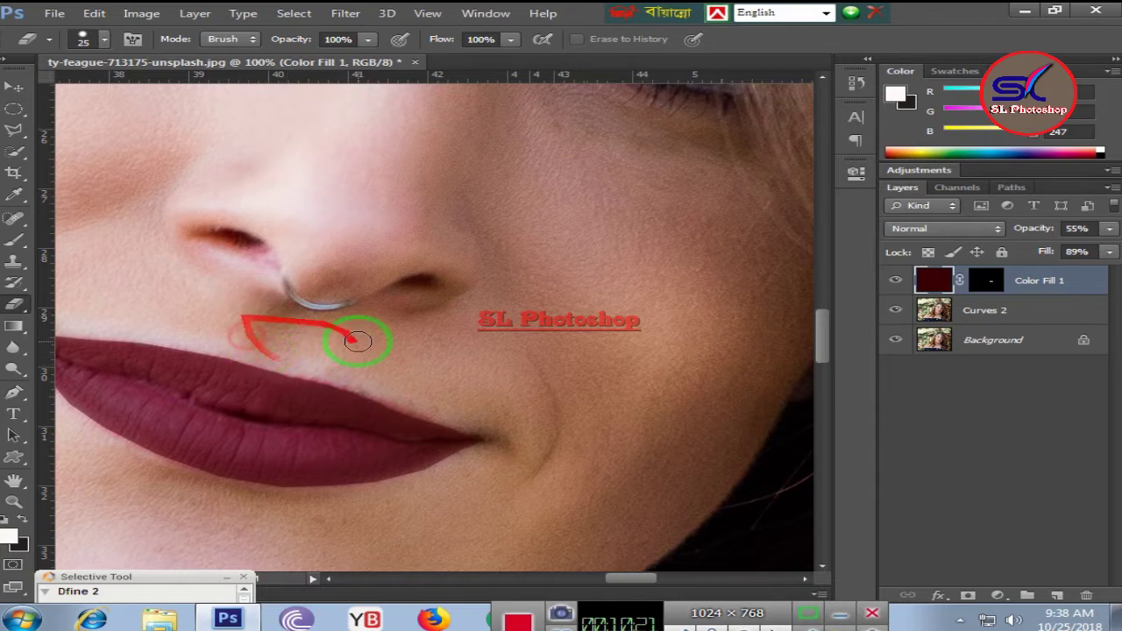
pyautogui.scroll(-3, 493, 366)
pyautogui.scroll(-2, 478, 344)
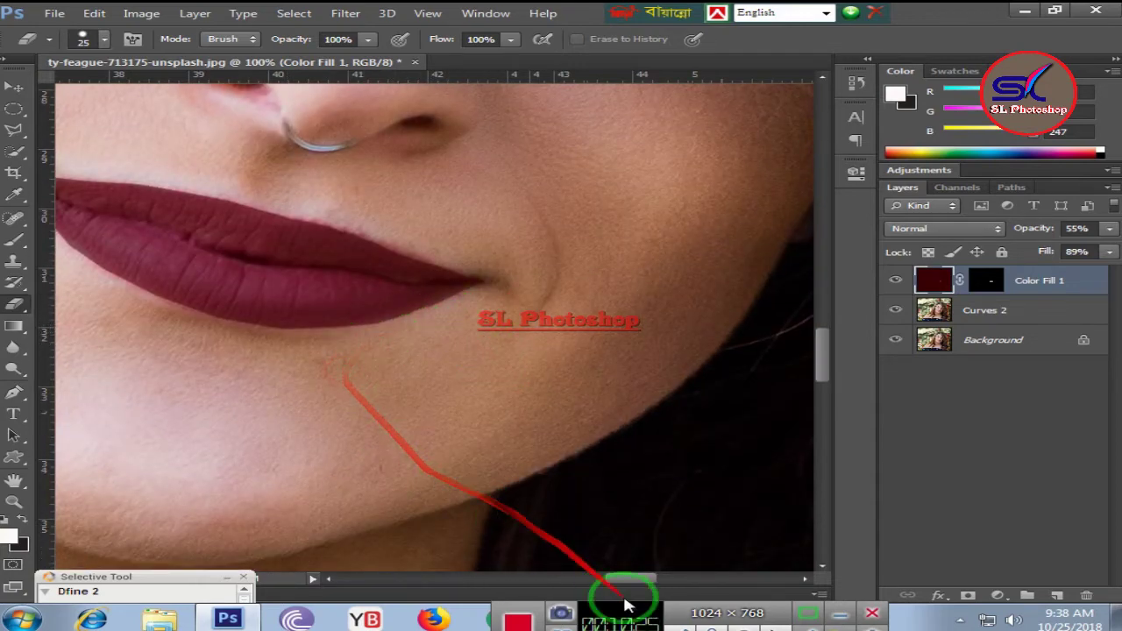
pyautogui.moveTo(628, 579); pyautogui.dragTo(586, 578)
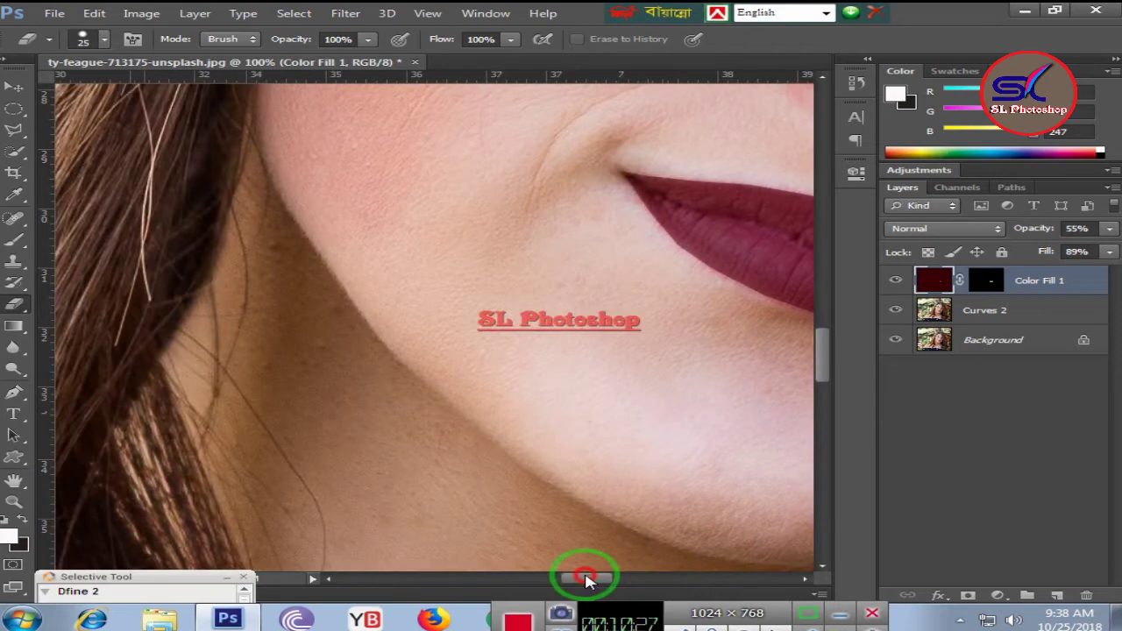
pyautogui.hotkey('ctrl', '-')
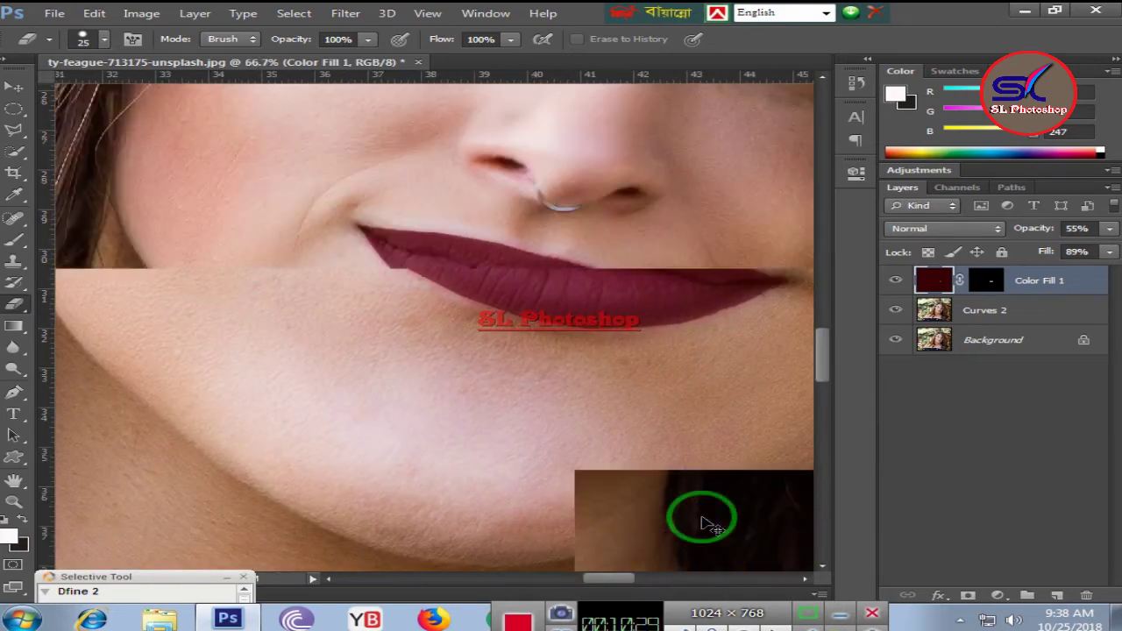
pyautogui.hotkey('ctrl', '-')
pyautogui.hotkey('ctrl', '-')
pyautogui.hotkey('ctrl', '-')
pyautogui.hotkey('ctrl', '-')
pyautogui.hotkey('ctrl', '-')
pyautogui.hotkey('ctrl', '+')
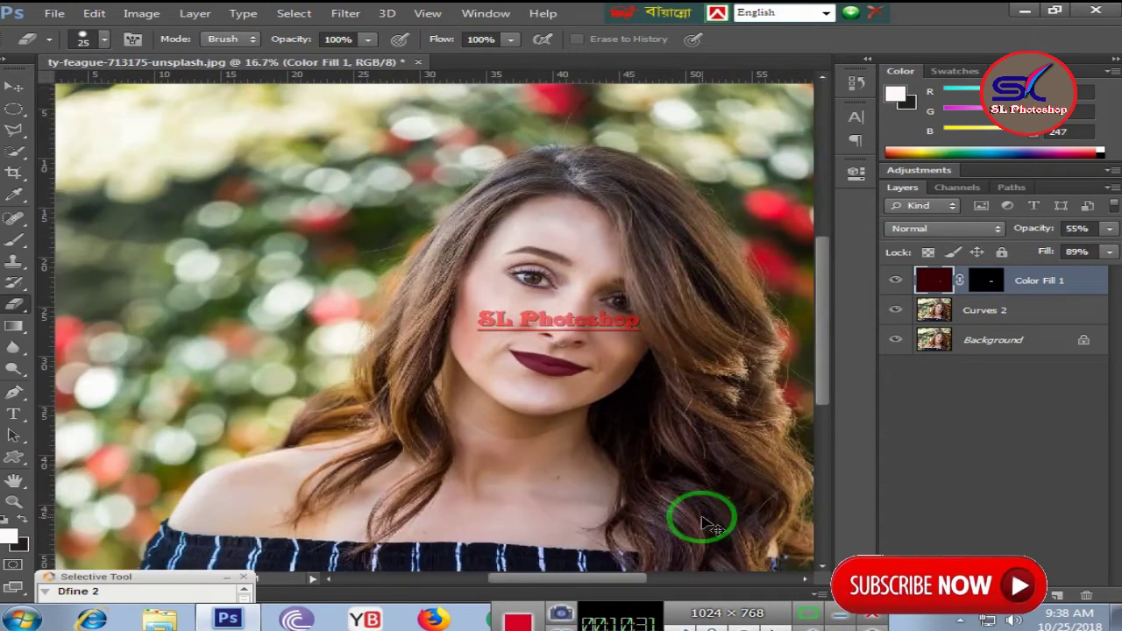
pyautogui.click(896, 281)
pyautogui.click(896, 280)
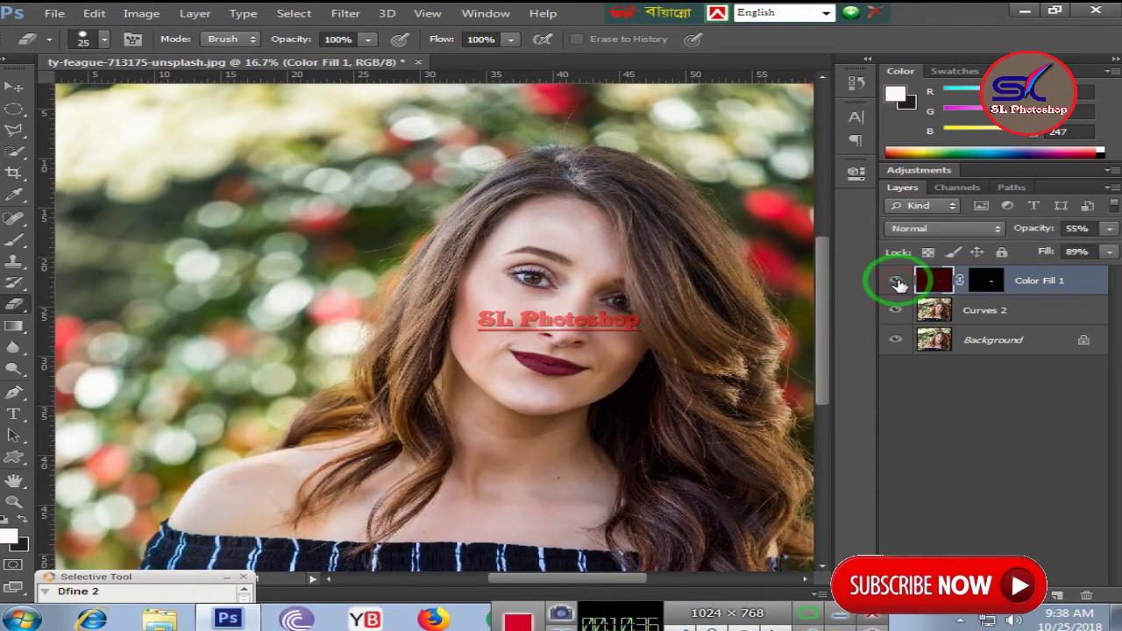
pyautogui.hotkey('ctrl', '+')
pyautogui.hotkey('ctrl', '+')
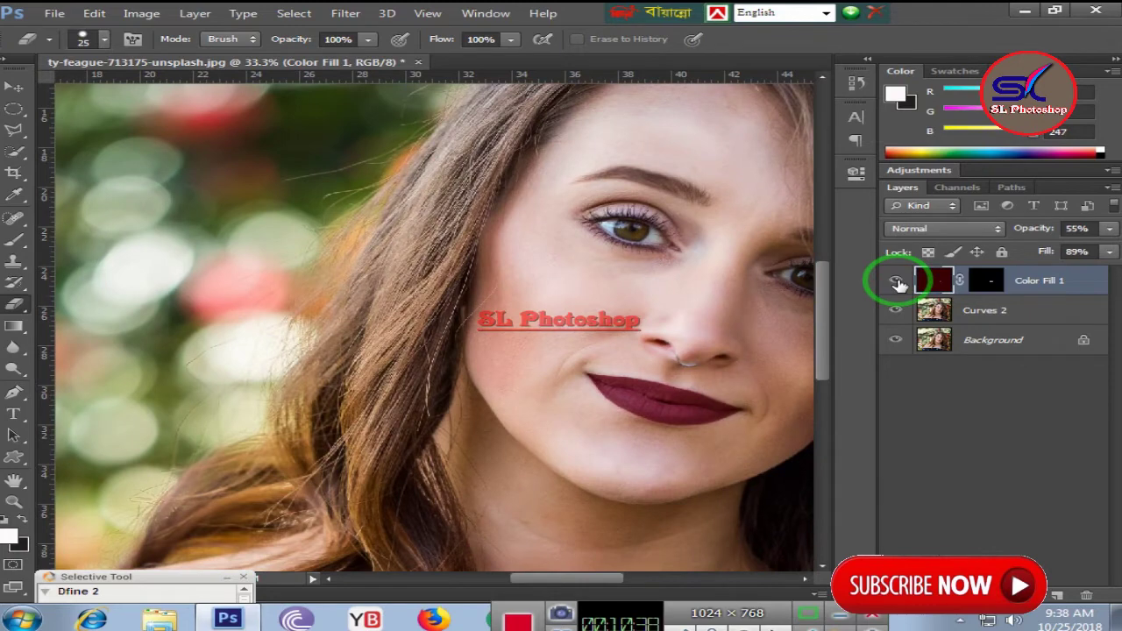
pyautogui.hotkey('ctrl', '+')
pyautogui.moveTo(584, 578); pyautogui.dragTo(619, 582)
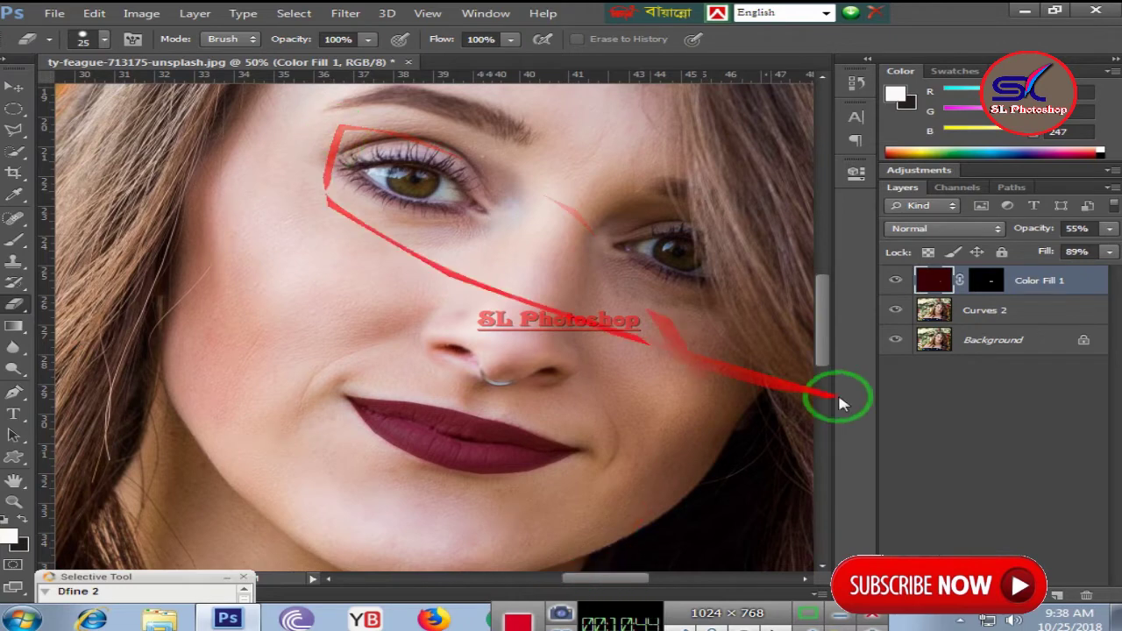
pyautogui.click(985, 312)
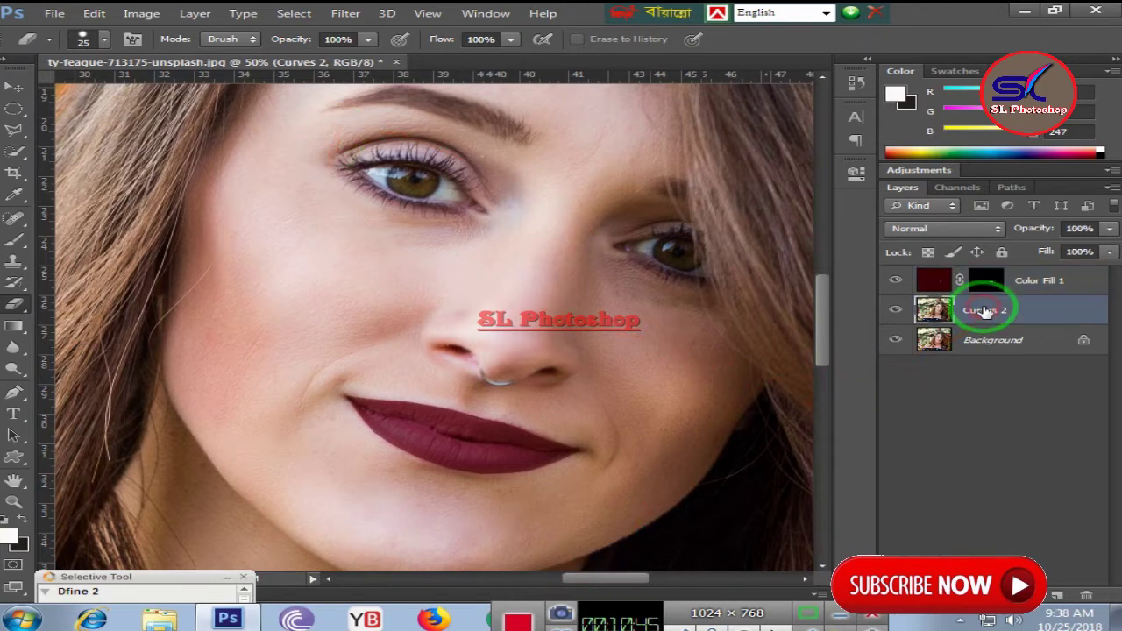
# Switch to the Mixer Brush for blending paint over the skin.
pyautogui.click(21, 223)
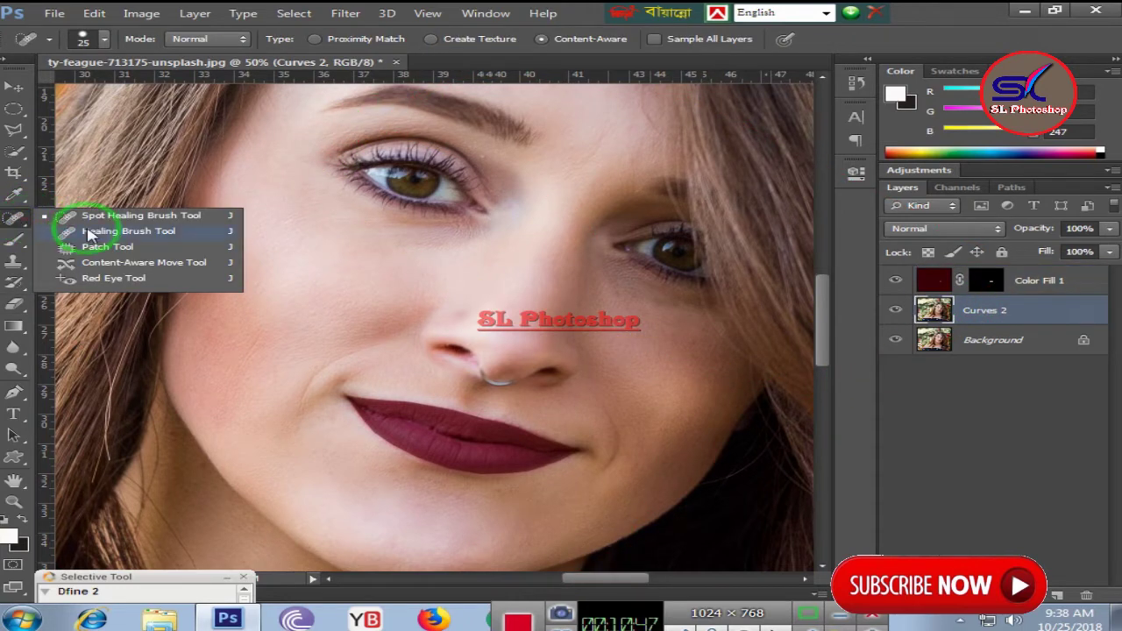
pyautogui.click(14, 239)
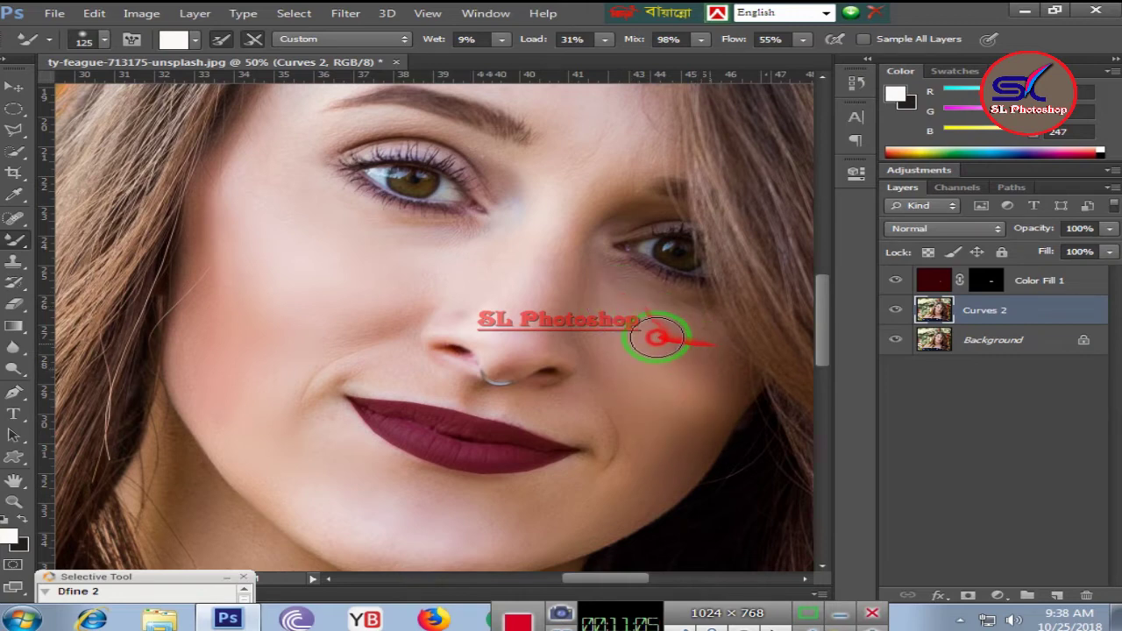
pyautogui.scroll(2, 603, 255)
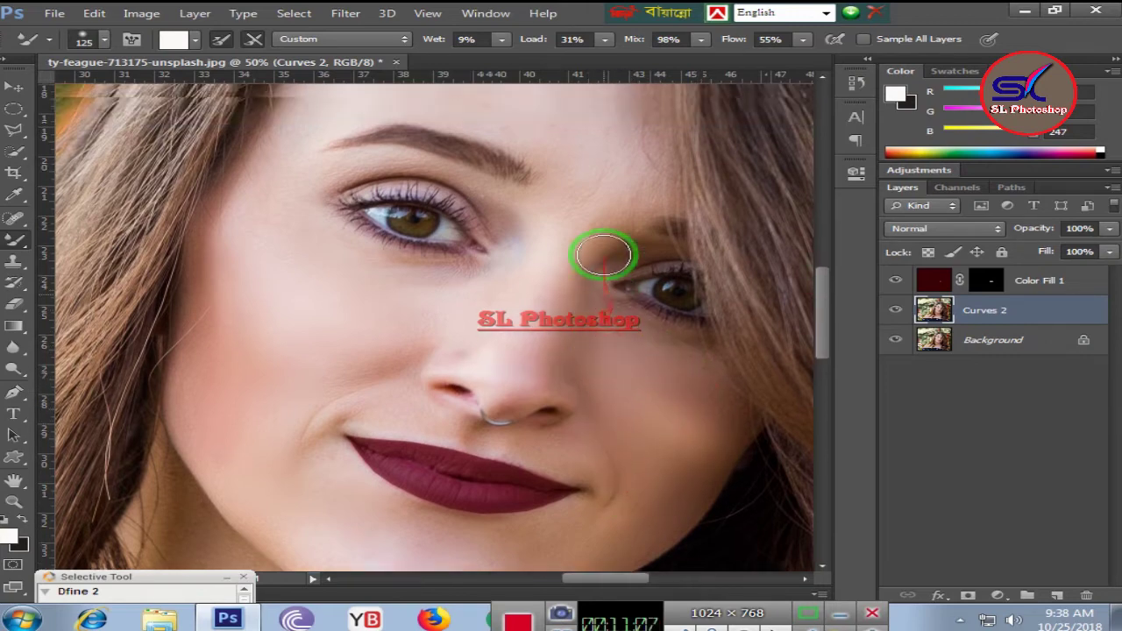
pyautogui.scroll(5, 603, 255)
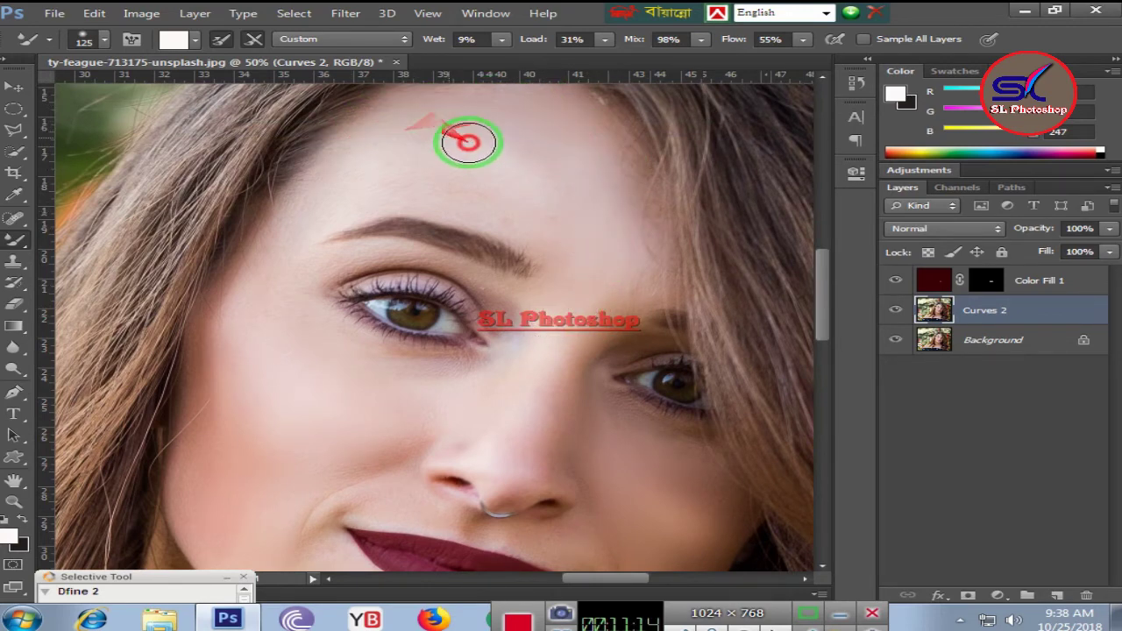
pyautogui.scroll(5, 517, 153)
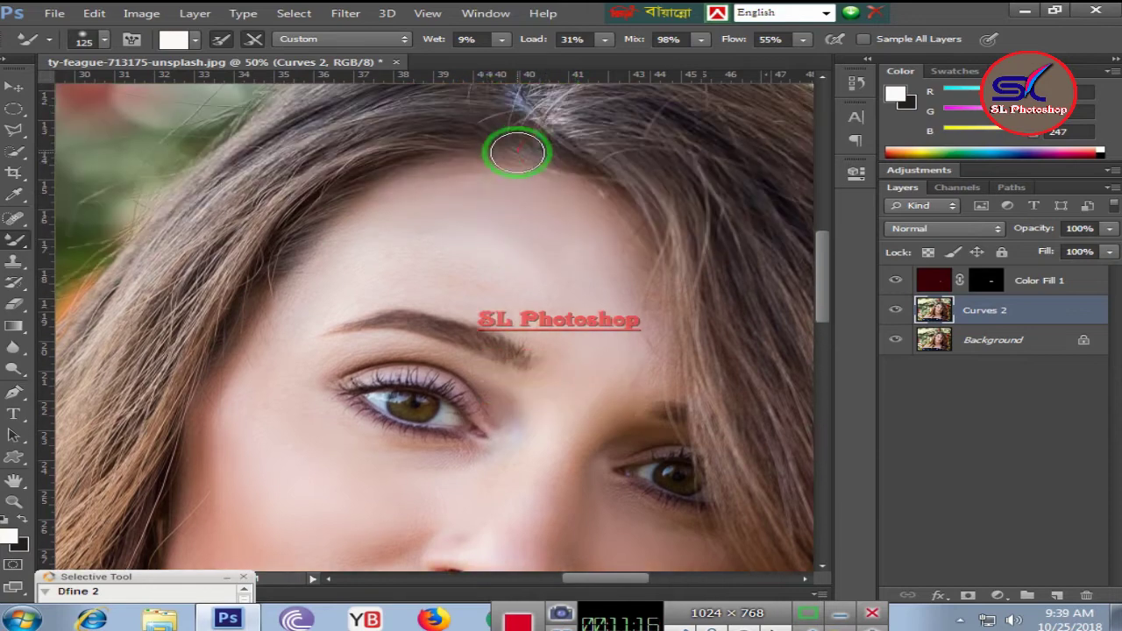
pyautogui.scroll(-3, 411, 203)
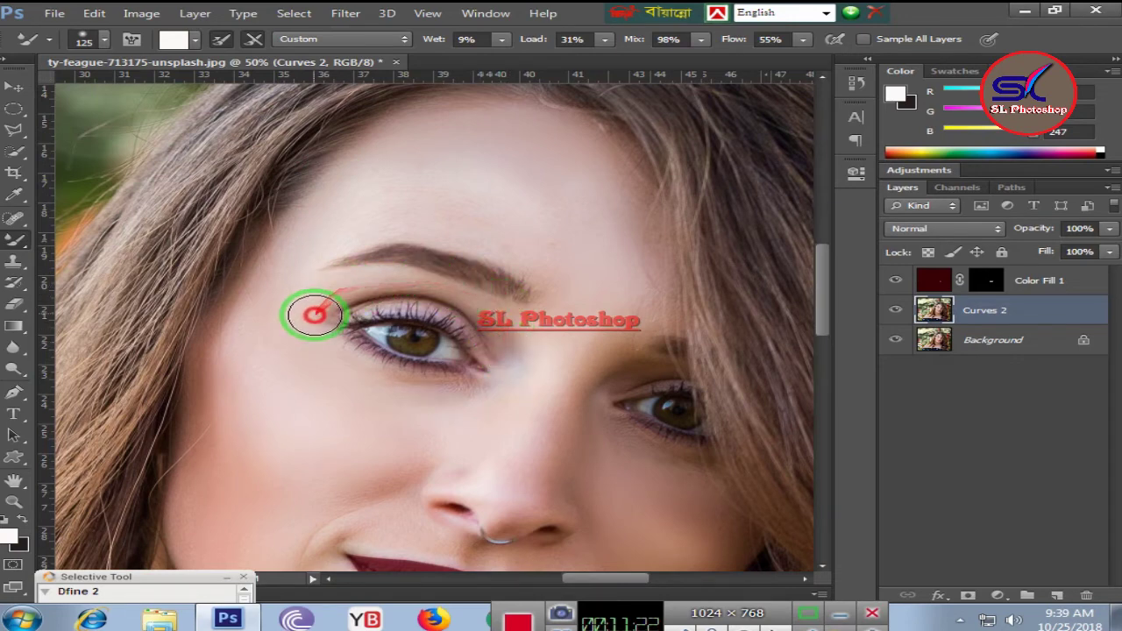
# Pan the canvas up until both eyes and eyebrows fill the view.
pyautogui.scroll(-8, 401, 368)
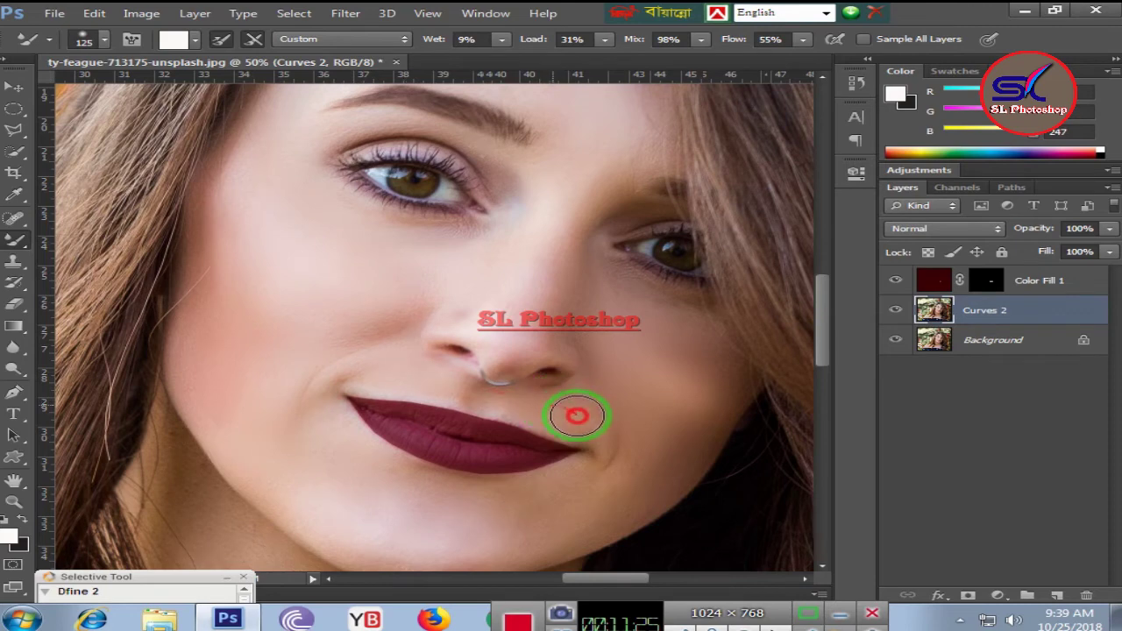
pyautogui.scroll(-7, 601, 463)
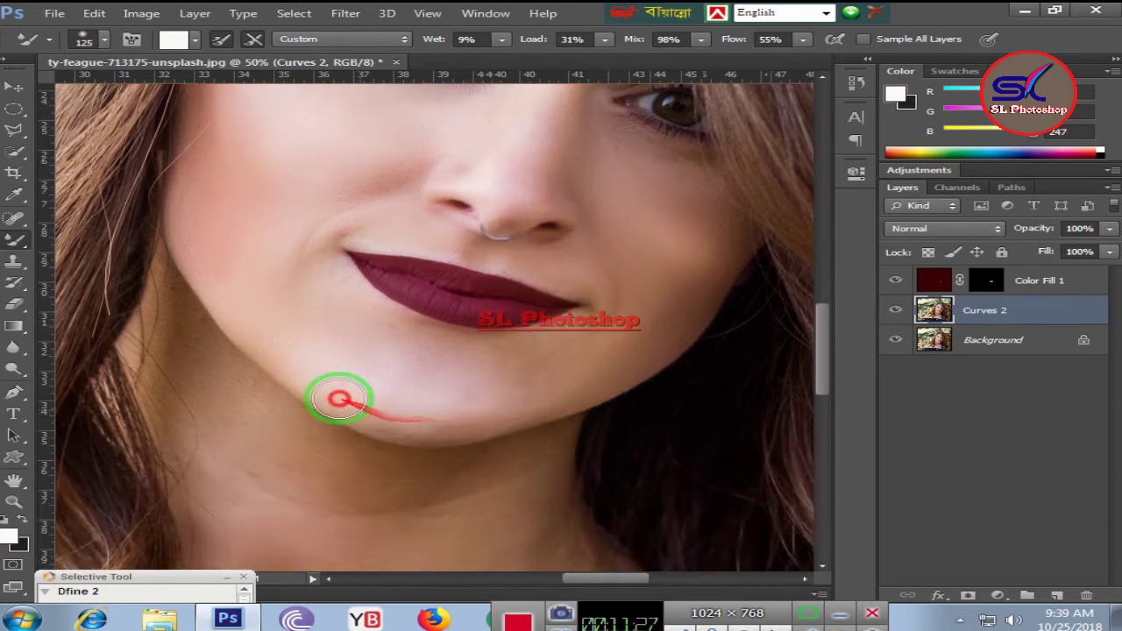
pyautogui.scroll(3, 622, 325)
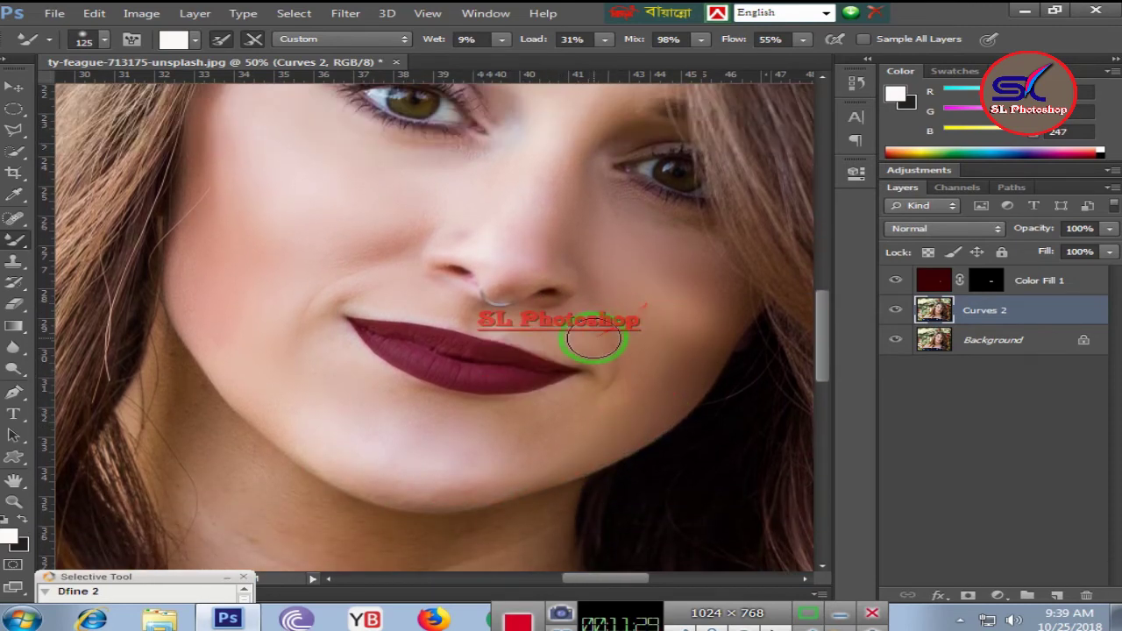
pyautogui.scroll(3, 594, 340)
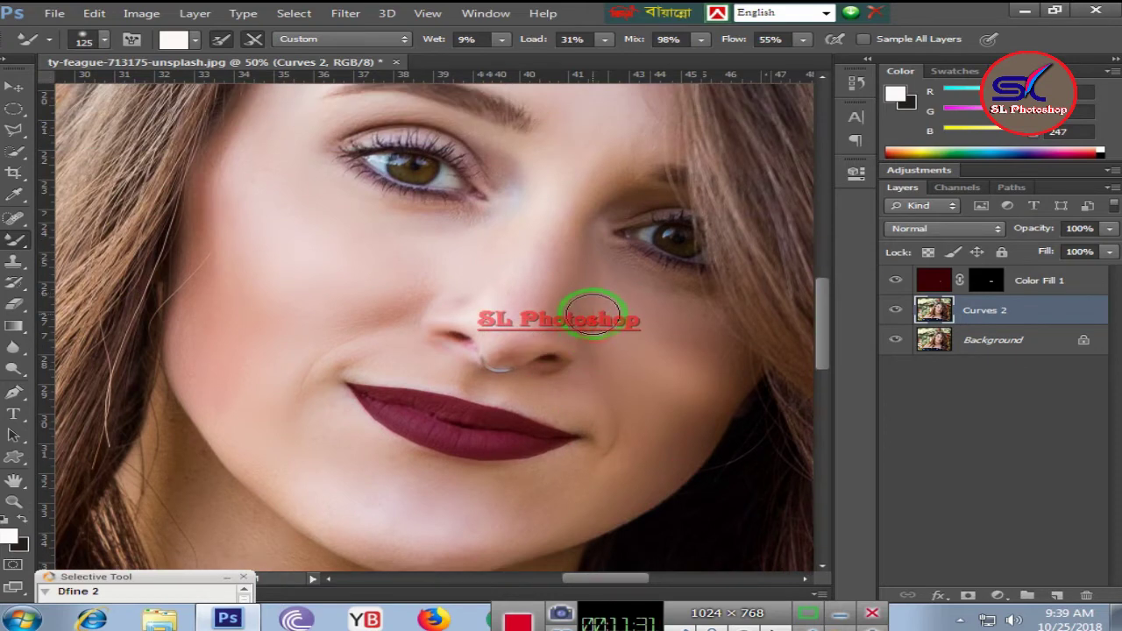
pyautogui.scroll(4, 593, 314)
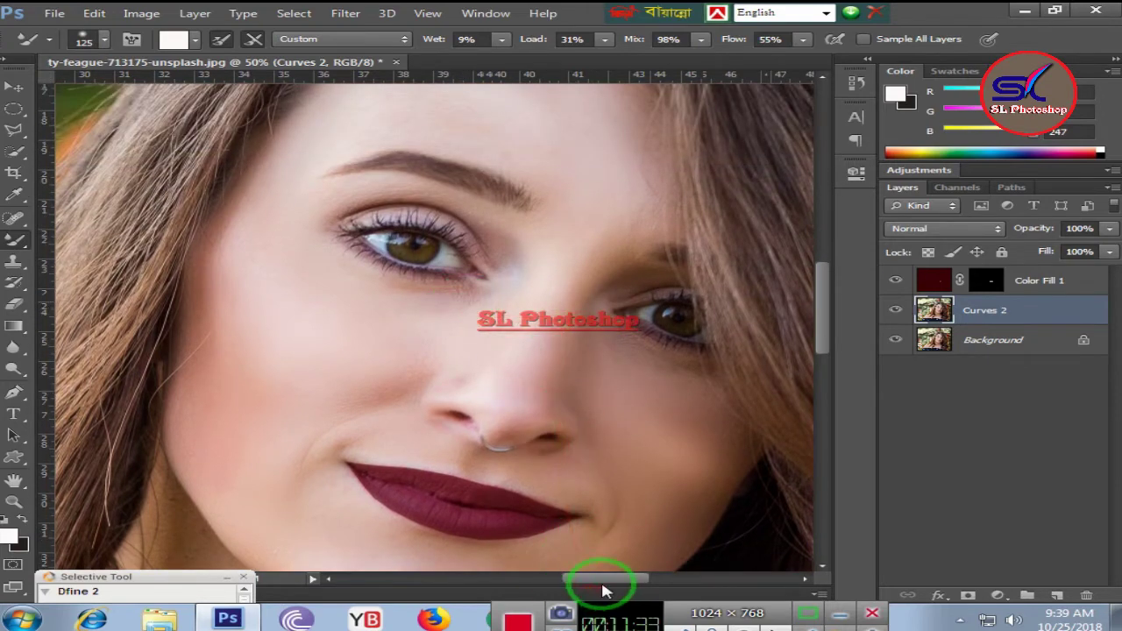
pyautogui.moveTo(603, 592); pyautogui.dragTo(621, 586)
pyautogui.scroll(3, 558, 359)
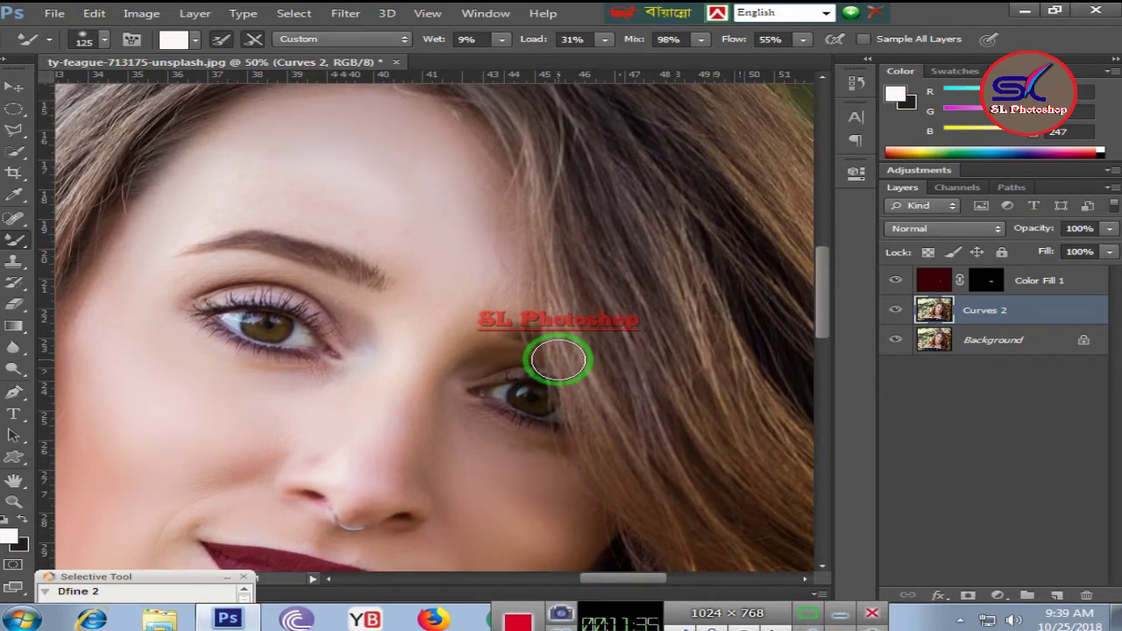
pyautogui.scroll(2, 559, 359)
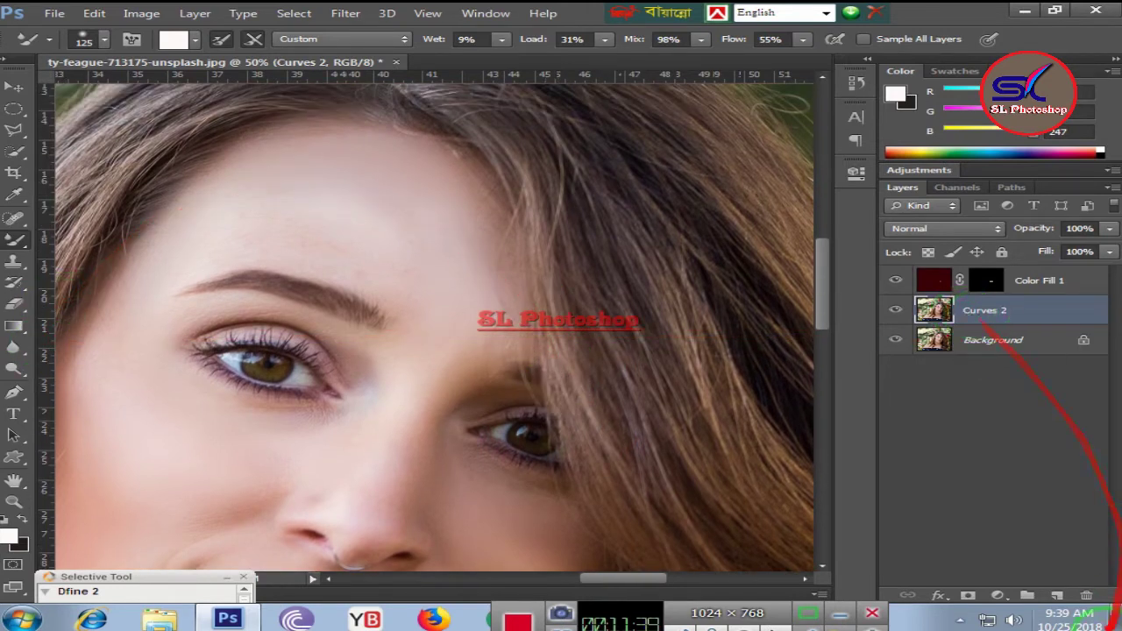
# Add a new Layer 1 above Curves 2 and make black the foreground colour.
pyautogui.click(1059, 597)
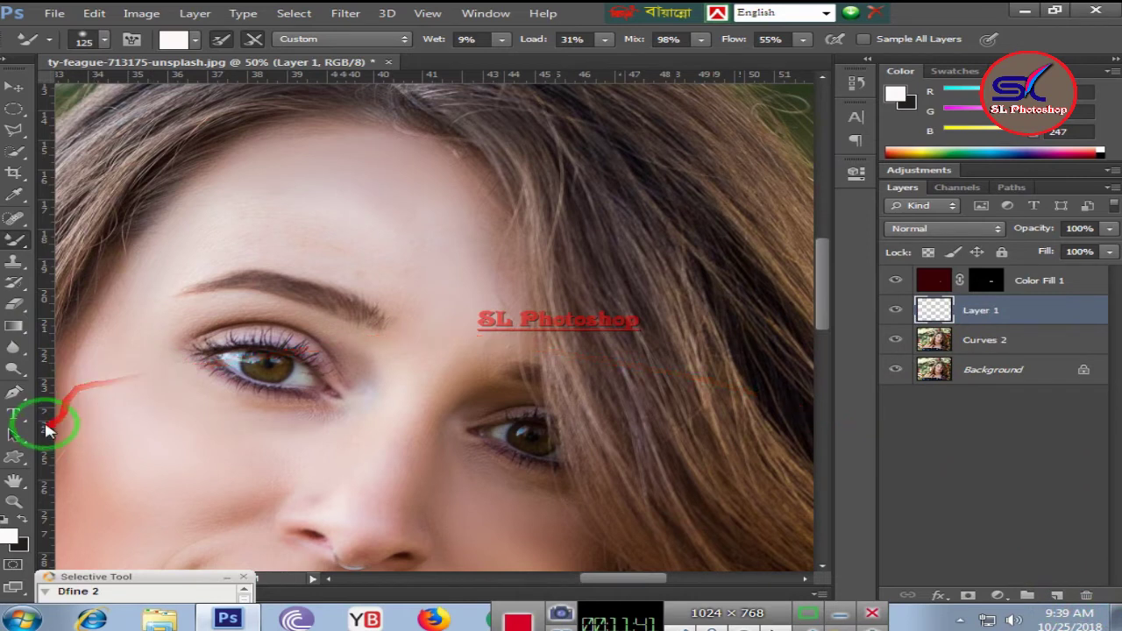
pyautogui.click(22, 518)
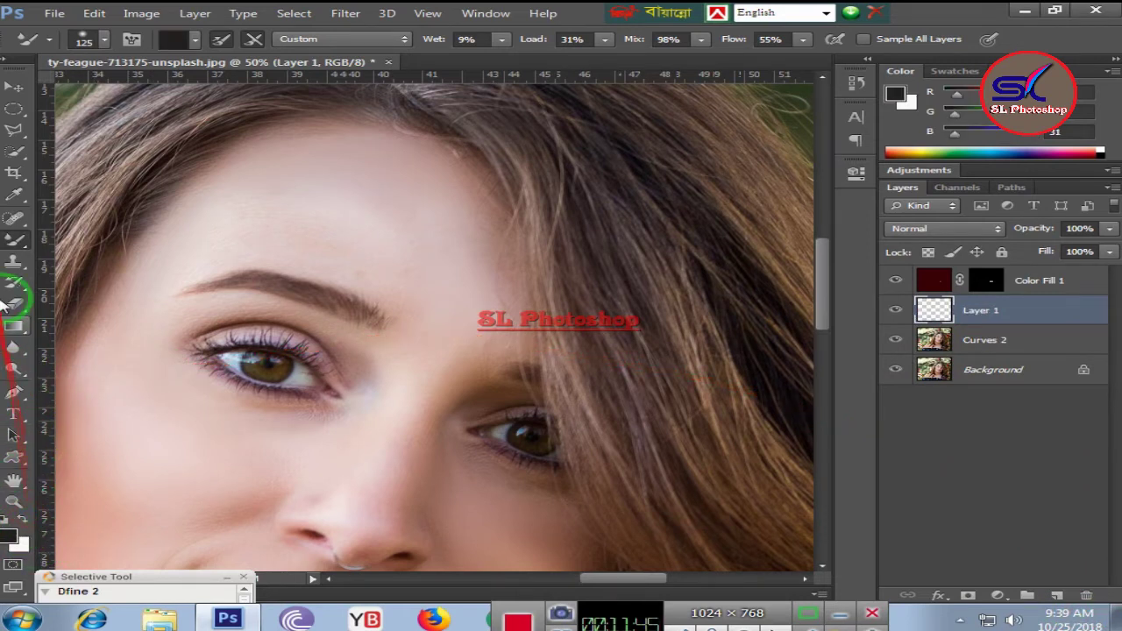
pyautogui.click(13, 261)
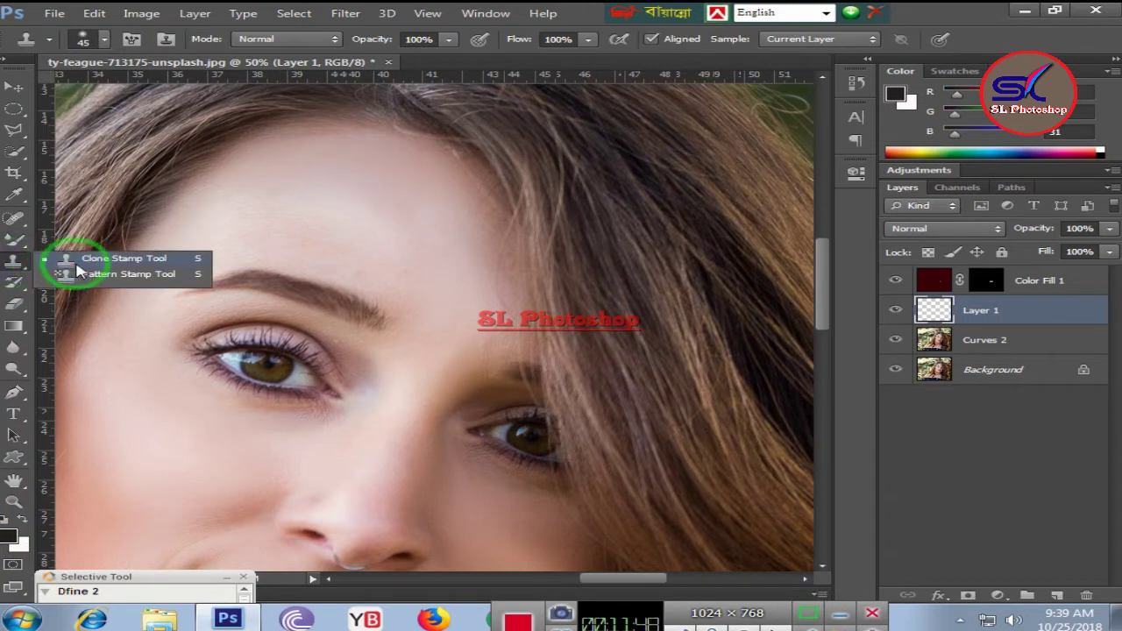
pyautogui.click(16, 371)
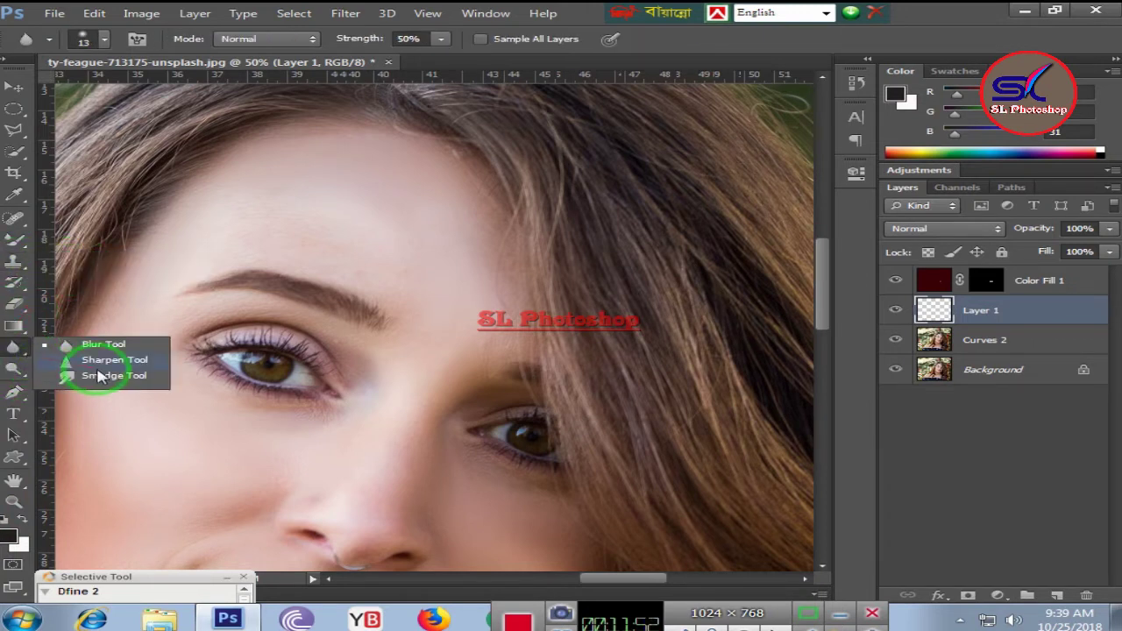
# Dodge along the left eyebrow, set exposure to 76%, and hide Layer 1.
pyautogui.click(16, 372)
pyautogui.click(96, 366)
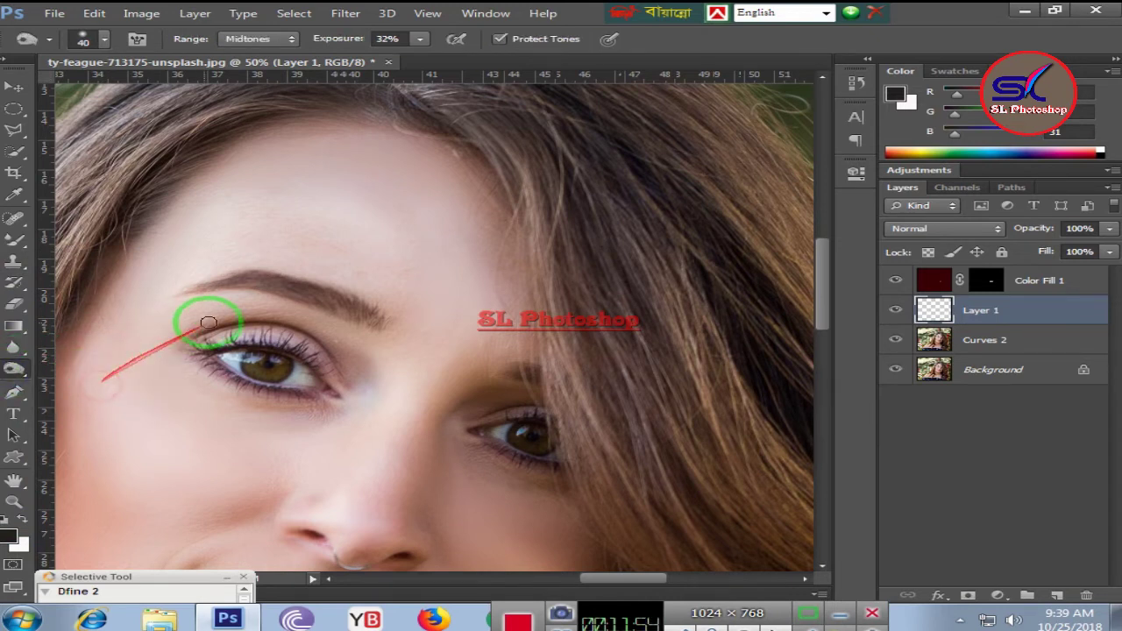
pyautogui.moveTo(241, 283); pyautogui.dragTo(268, 283)
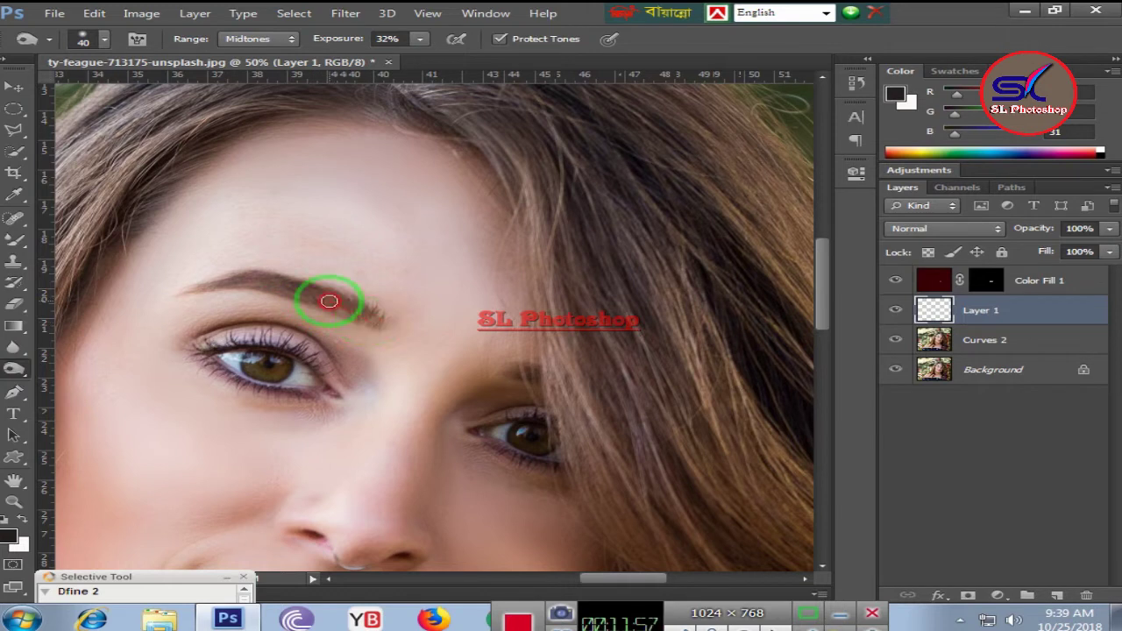
pyautogui.moveTo(361, 310)
pyautogui.mouseDown()
pyautogui.moveTo(238, 267)
pyautogui.moveTo(188, 288)
pyautogui.moveTo(230, 275)
pyautogui.moveTo(236, 287)
pyautogui.moveTo(280, 280)
pyautogui.mouseUp()
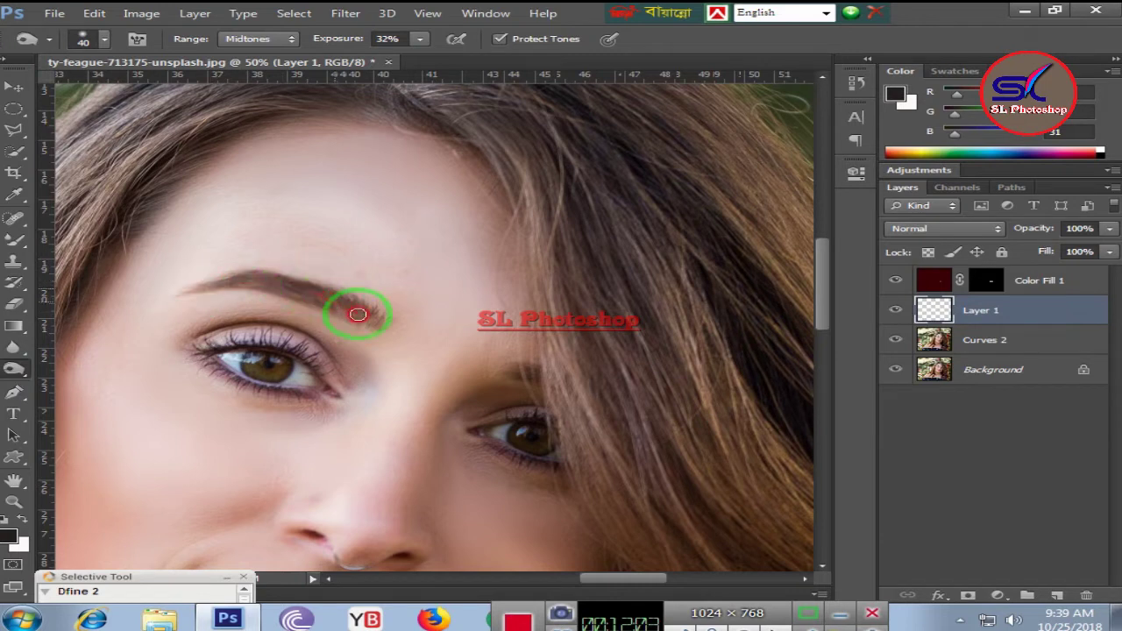
pyautogui.click(420, 39)
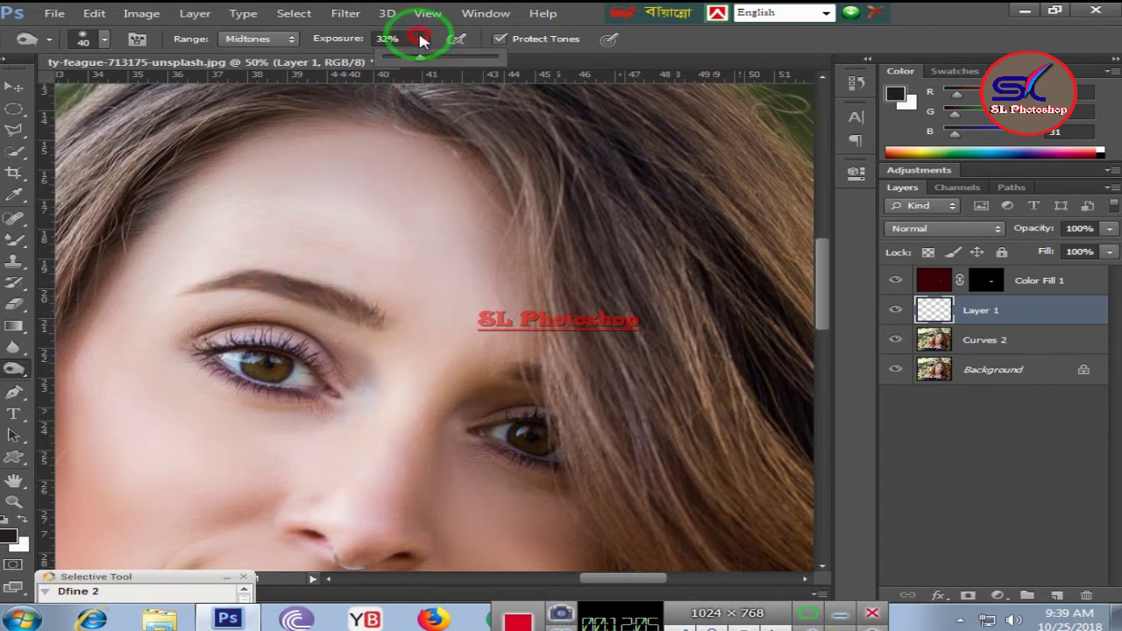
pyautogui.click(470, 61)
pyautogui.click(298, 276)
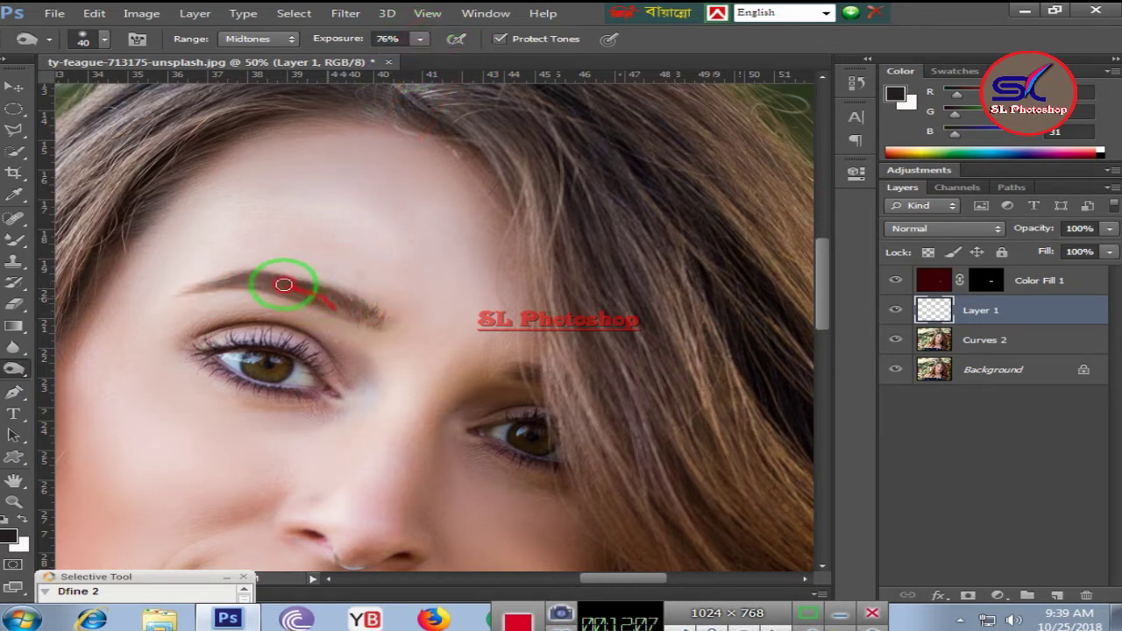
pyautogui.click(896, 310)
pyautogui.click(896, 310)
# Compare Layer 1 on and off, then start a Polygonal Lasso outline under the left eyebrow.
pyautogui.click(896, 311)
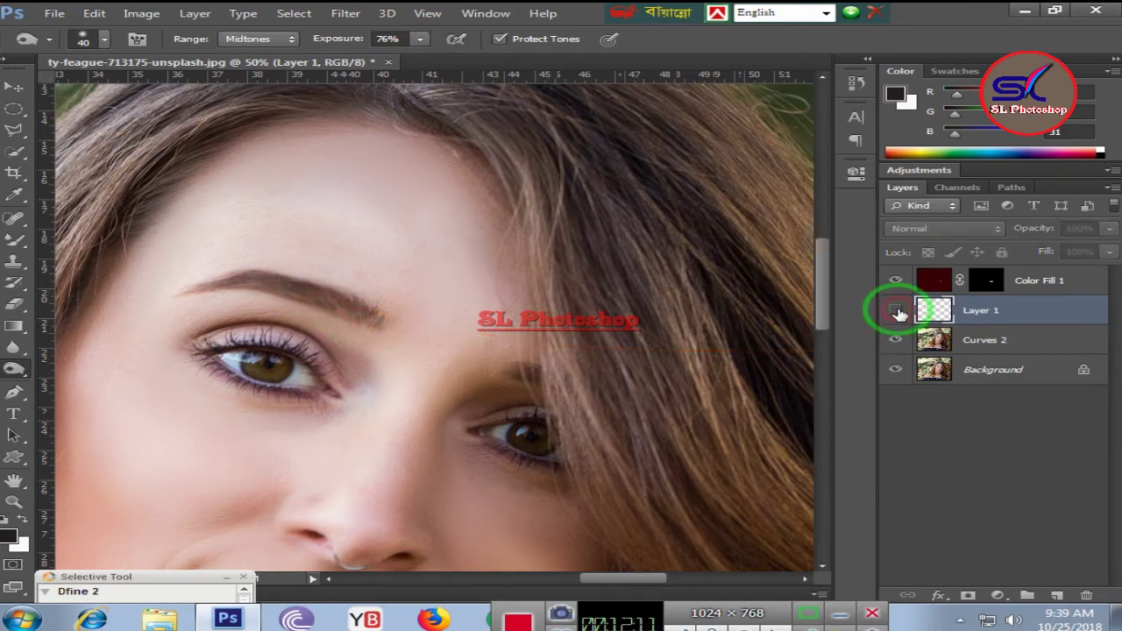
pyautogui.click(896, 311)
pyautogui.click(896, 310)
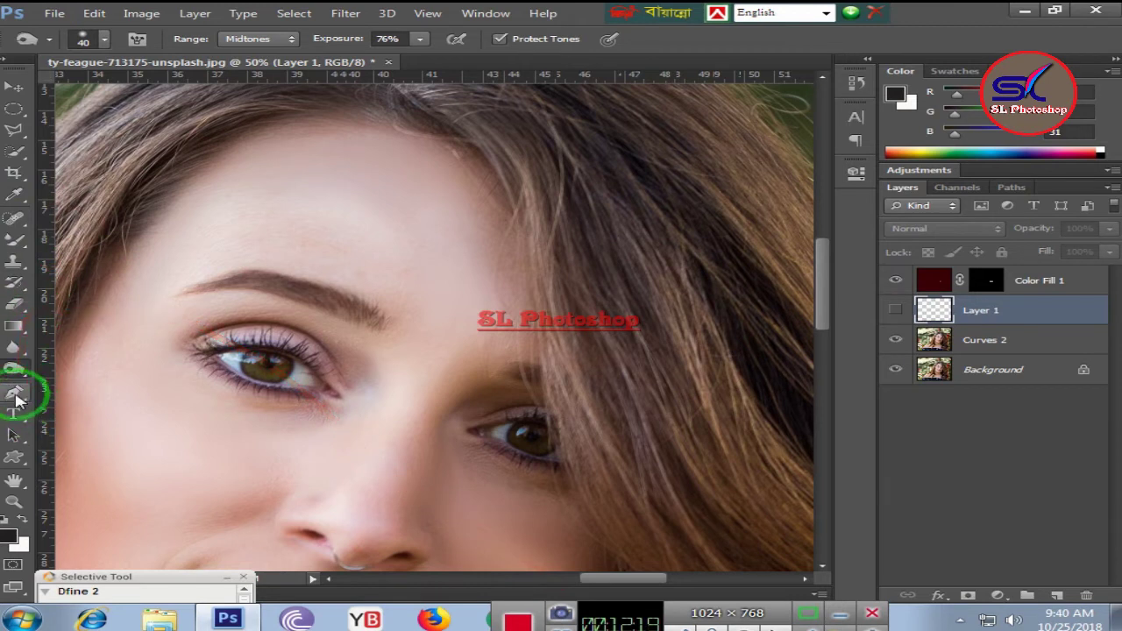
pyautogui.click(14, 129)
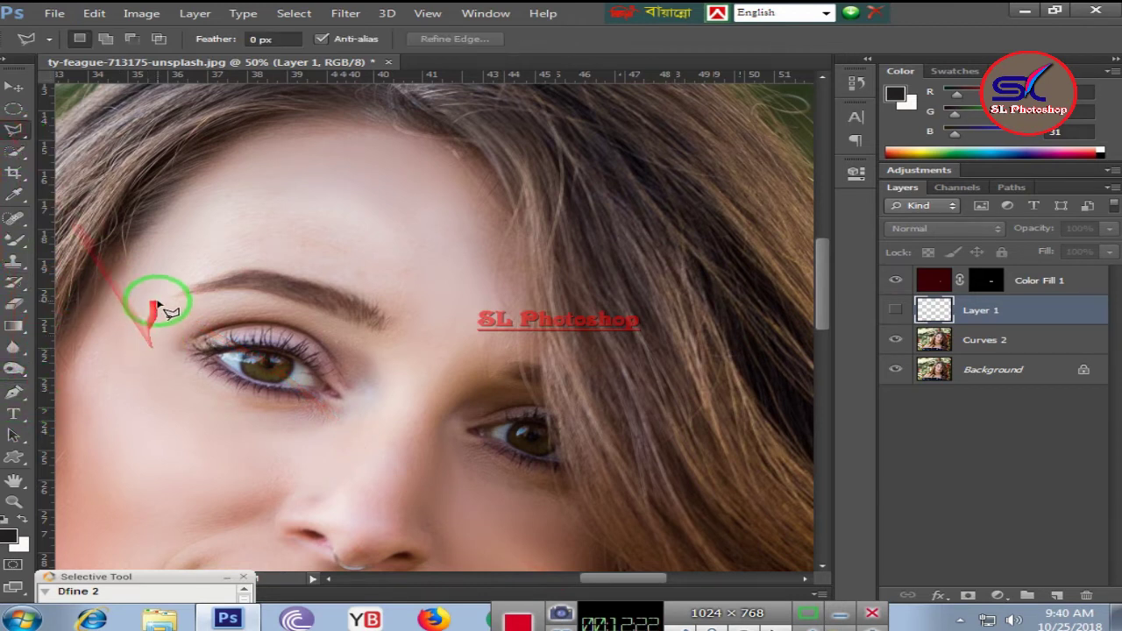
pyautogui.click(182, 293)
pyautogui.click(217, 287)
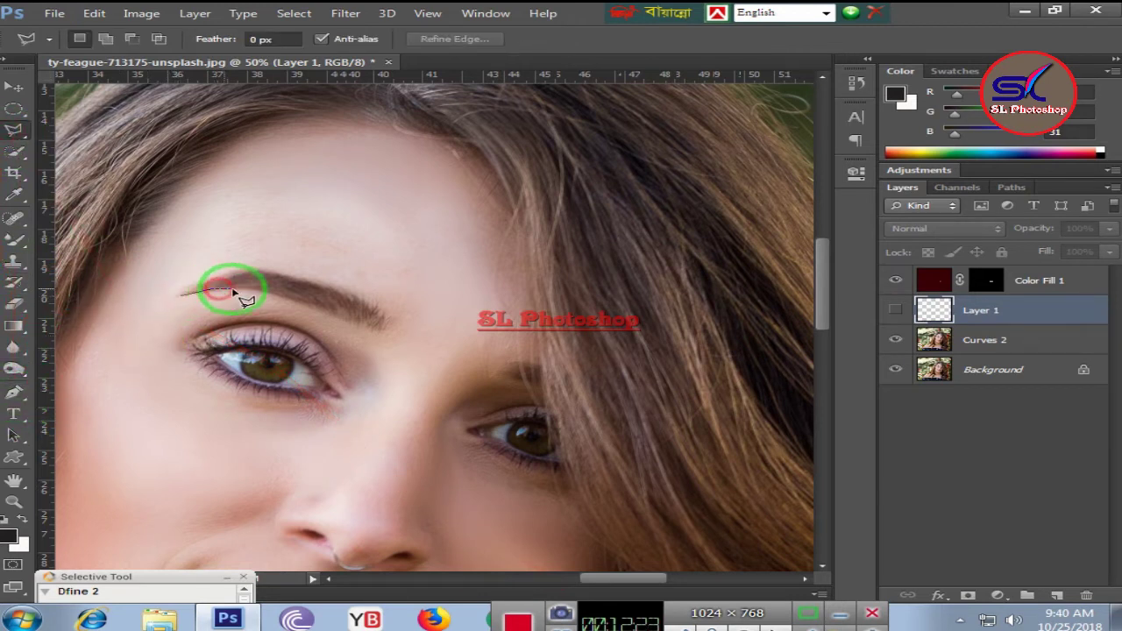
pyautogui.click(249, 289)
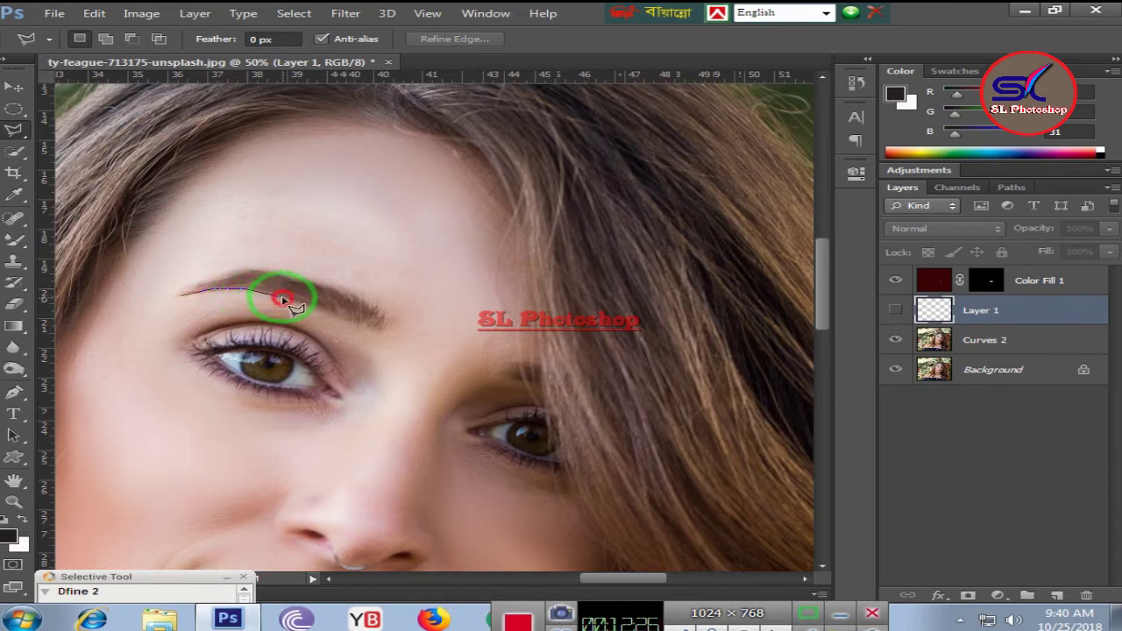
pyautogui.click(282, 299)
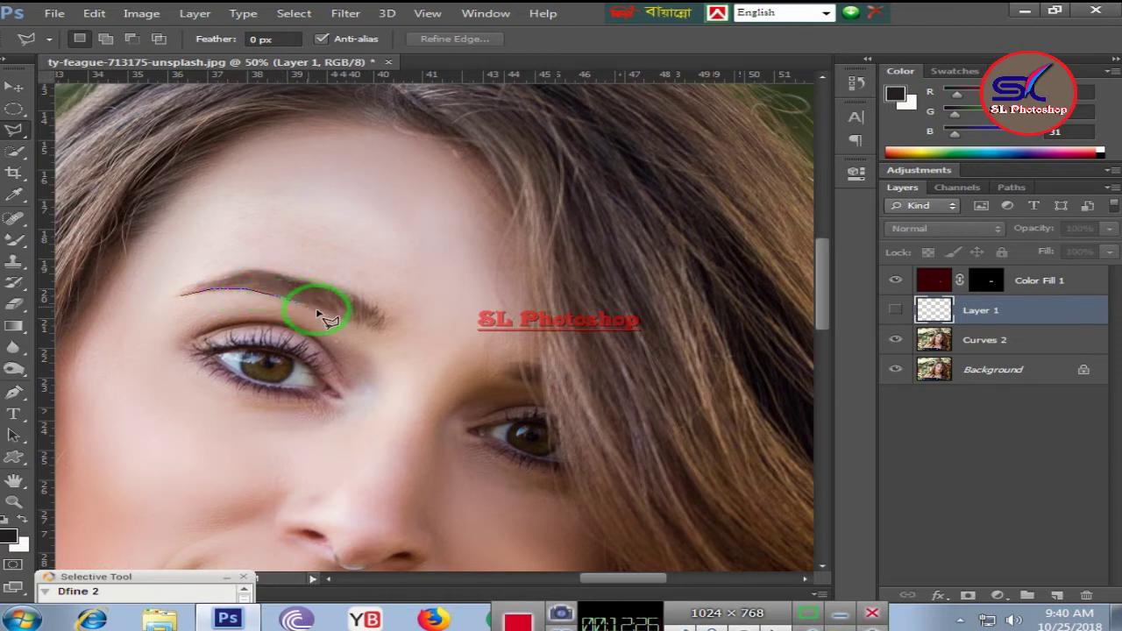
# Trace the left eyebrow's inner end and upper edge and close its selection.
pyautogui.click(388, 323)
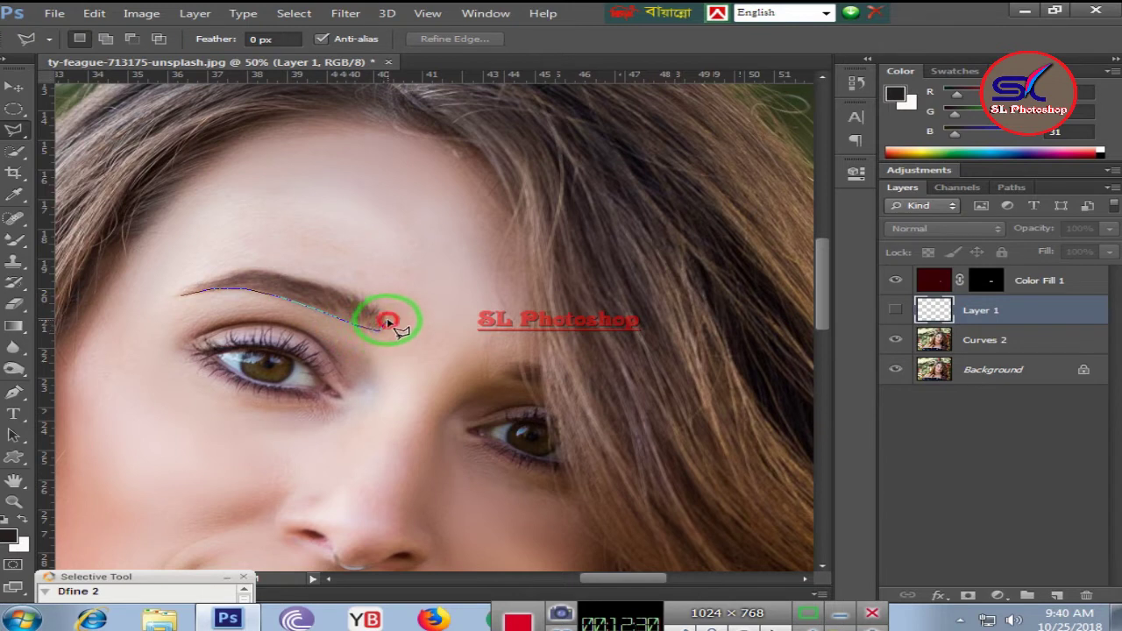
pyautogui.click(349, 291)
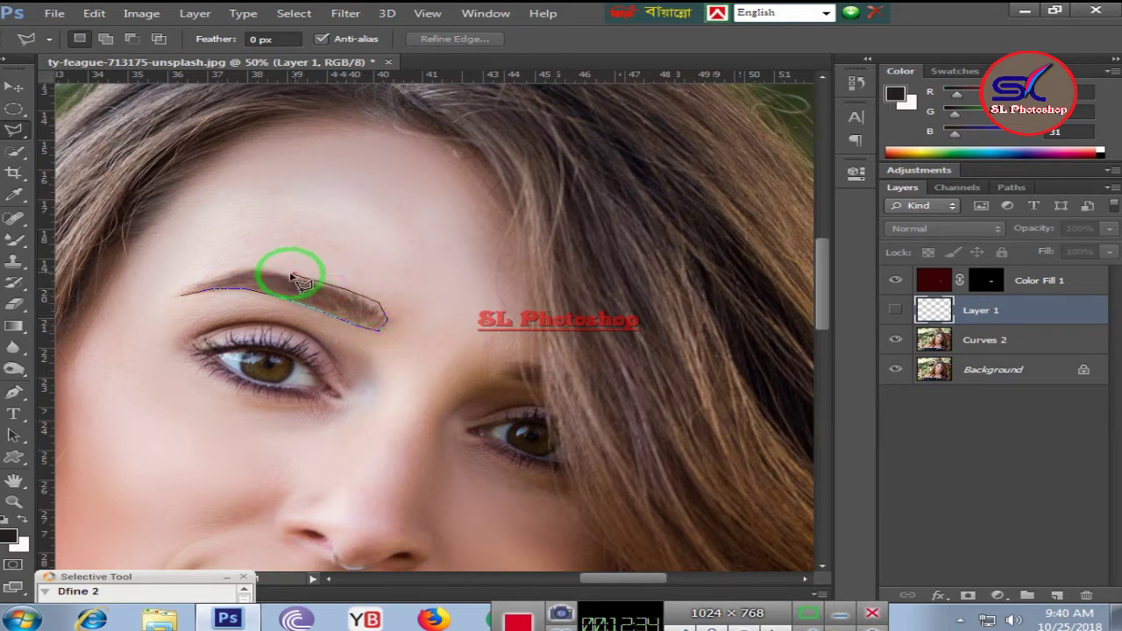
pyautogui.click(290, 278)
pyautogui.click(246, 273)
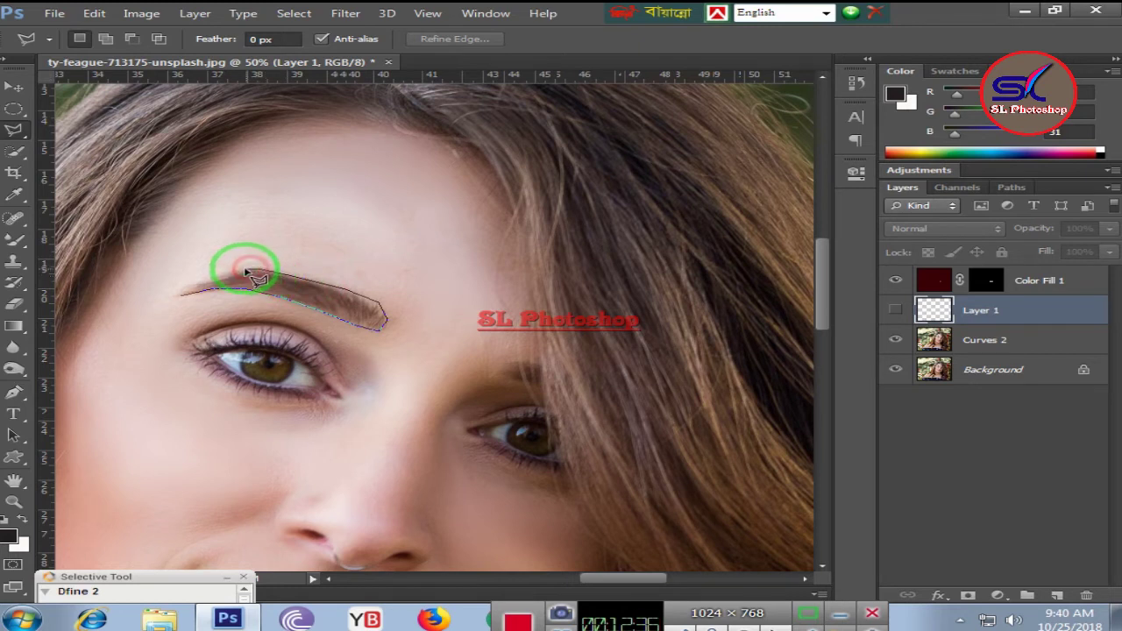
pyautogui.click(201, 280)
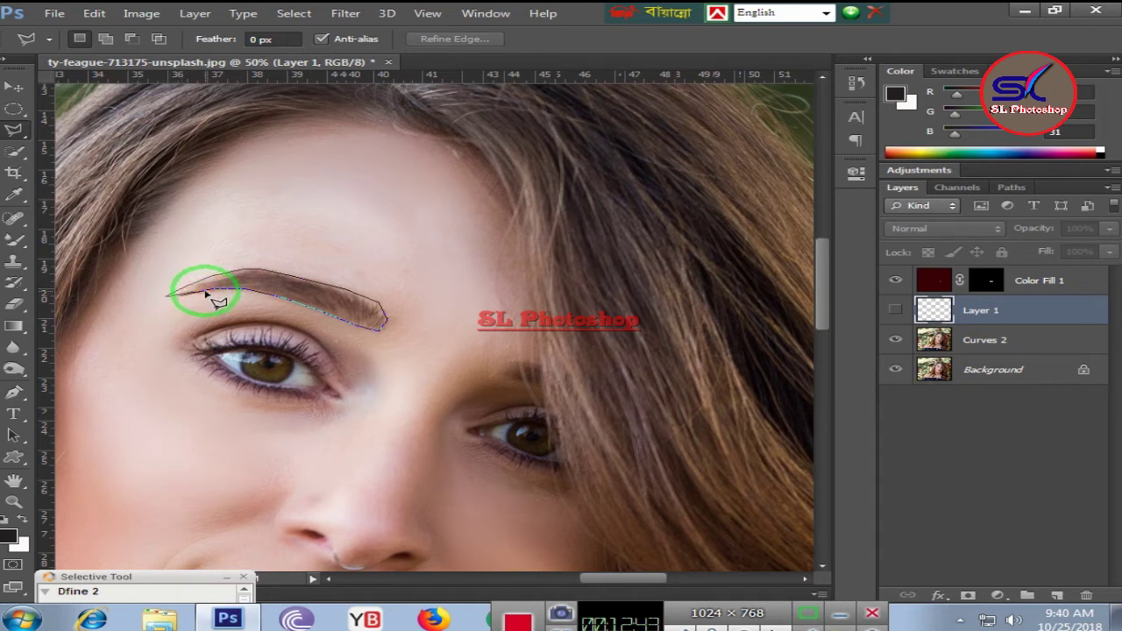
pyautogui.click(207, 294)
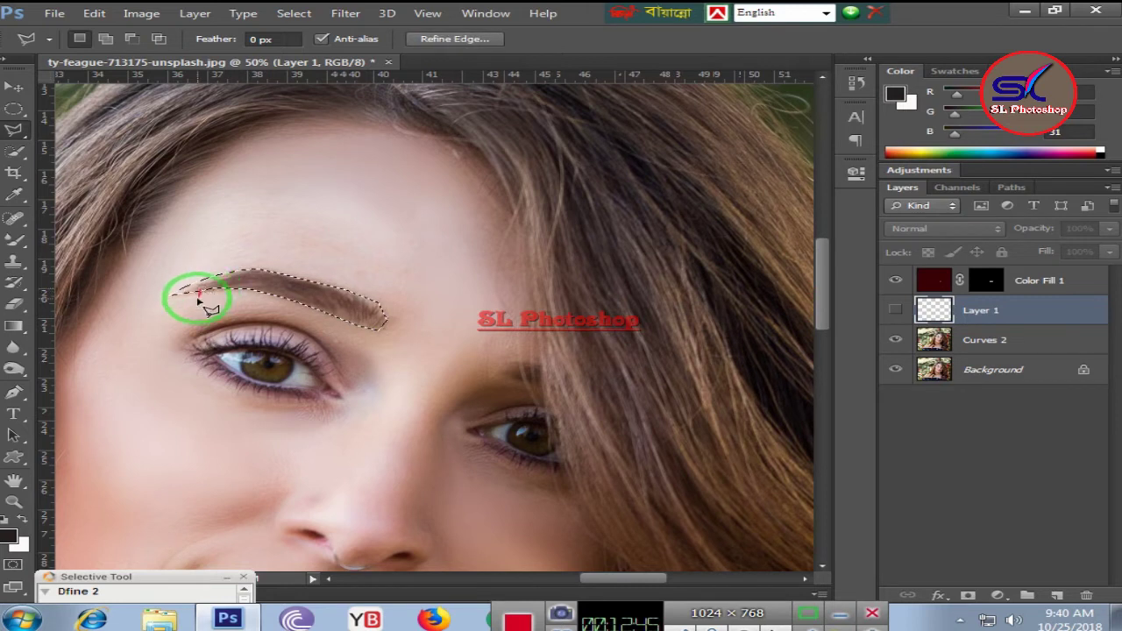
# Add the visible inner patch of the right eyebrow to the selection.
pyautogui.click(104, 38)
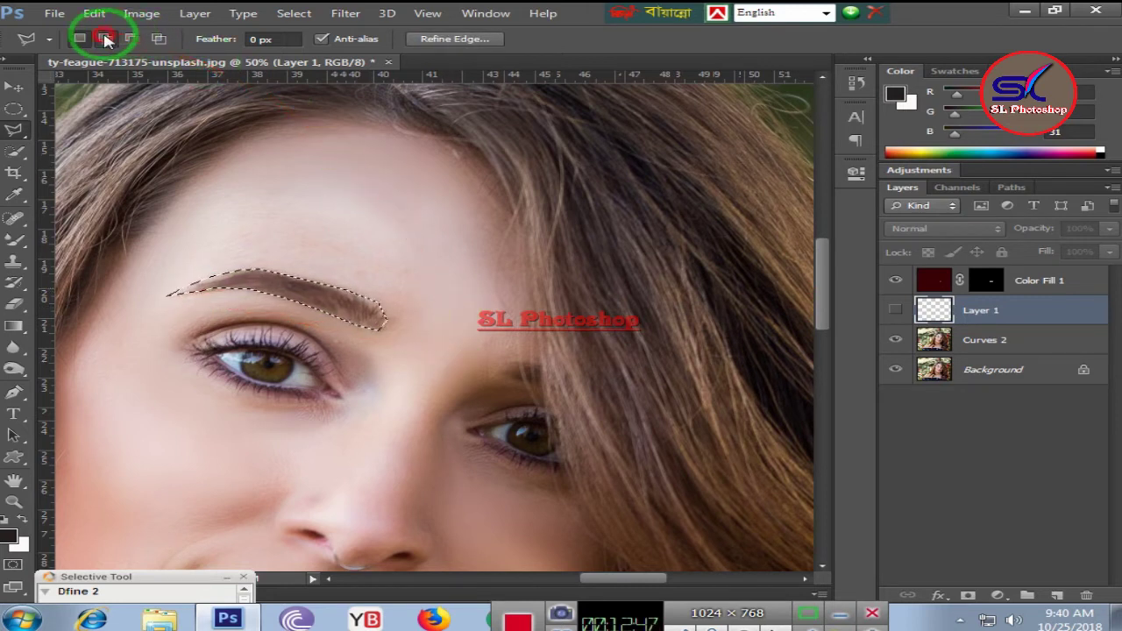
pyautogui.click(499, 379)
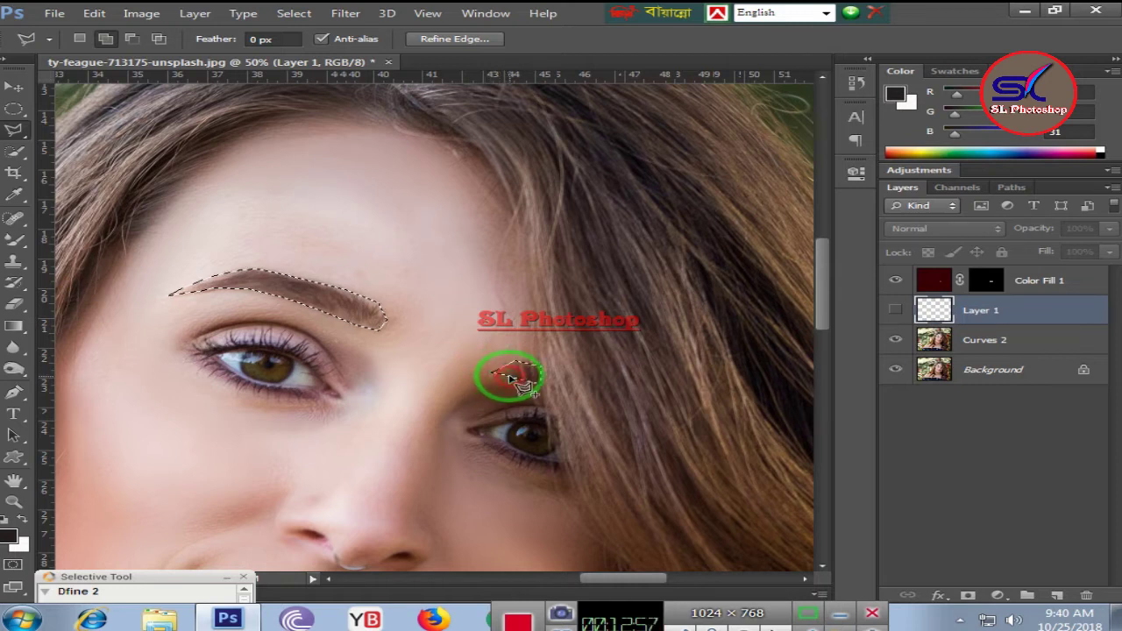
pyautogui.click(511, 379)
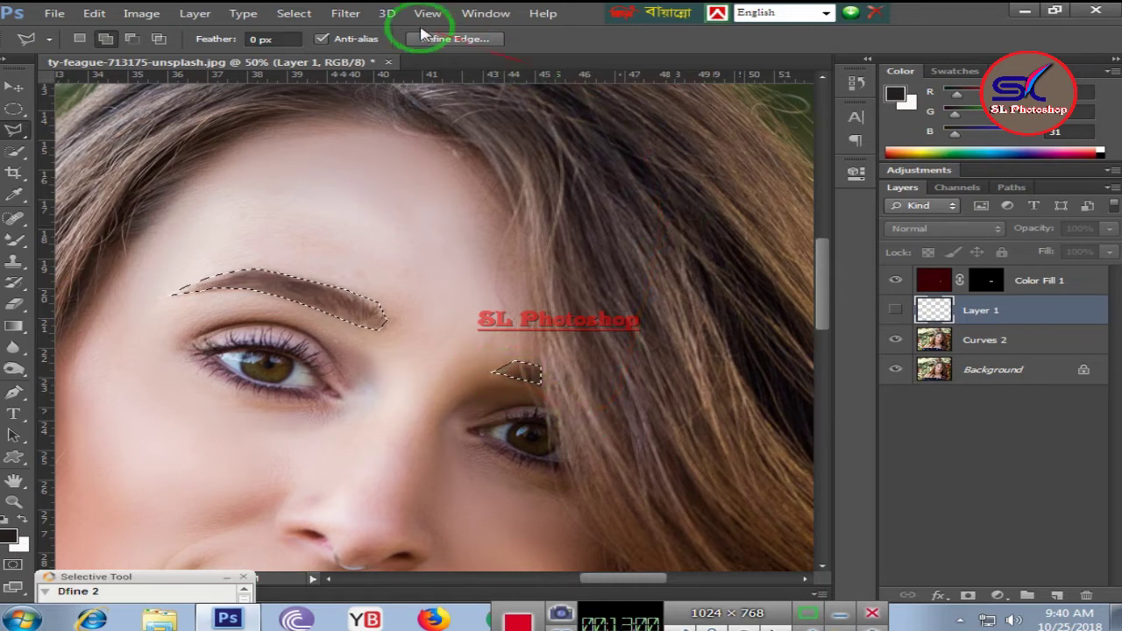
# Create a Color Fill 2 solid colour layer over the brows in near-black 030202.
pyautogui.click(210, 14)
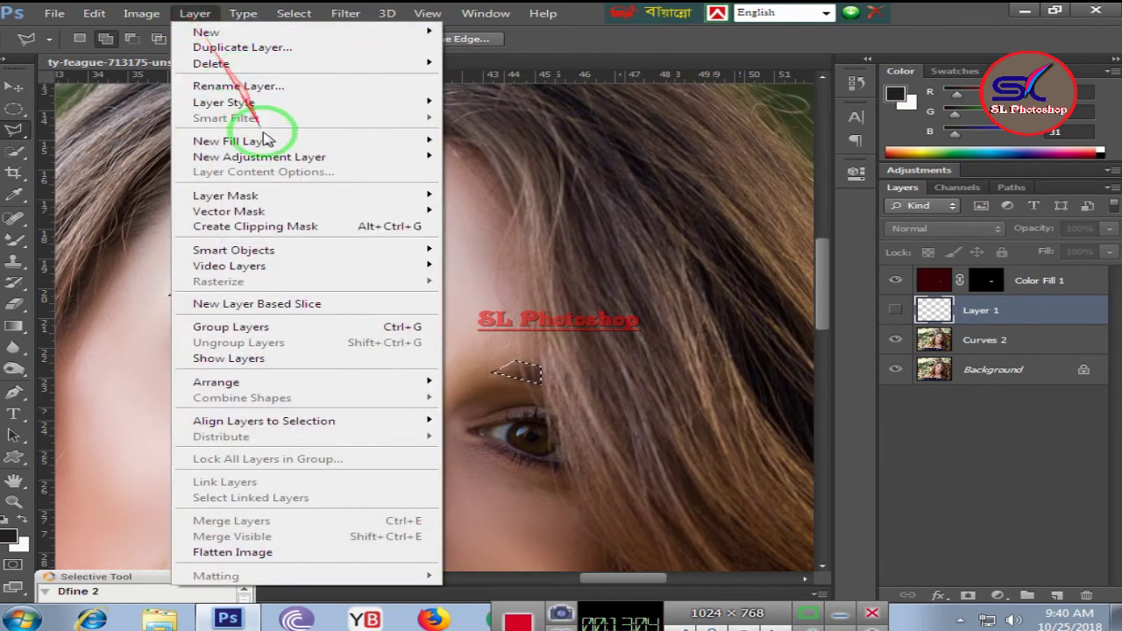
pyautogui.moveTo(232, 141)
pyautogui.click(517, 142)
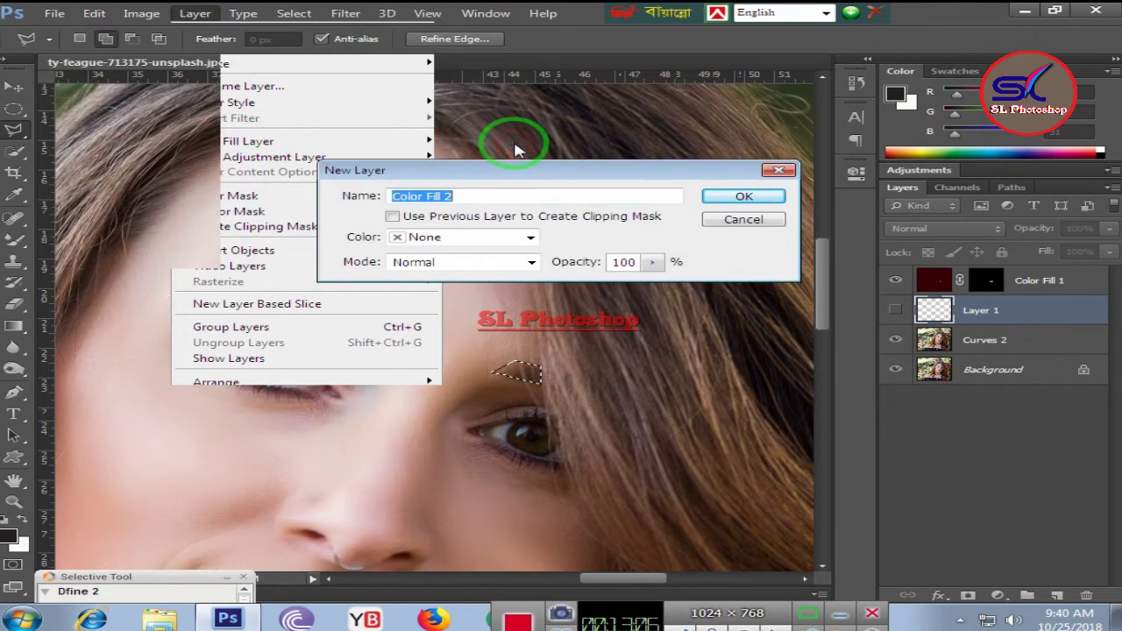
pyautogui.click(740, 198)
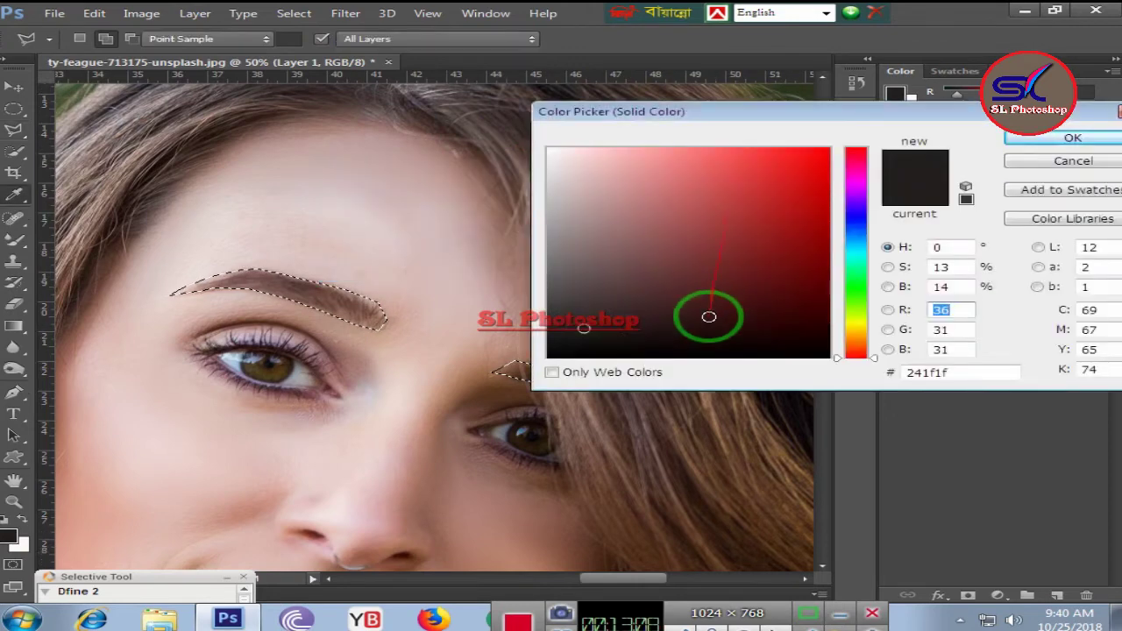
pyautogui.click(618, 347)
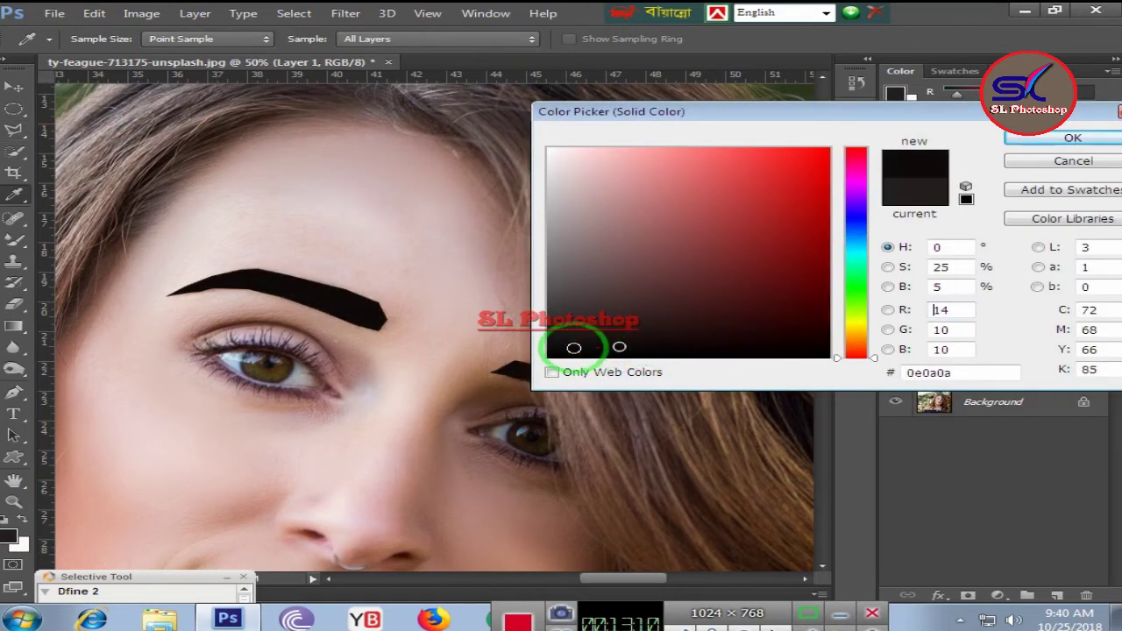
pyautogui.click(566, 260)
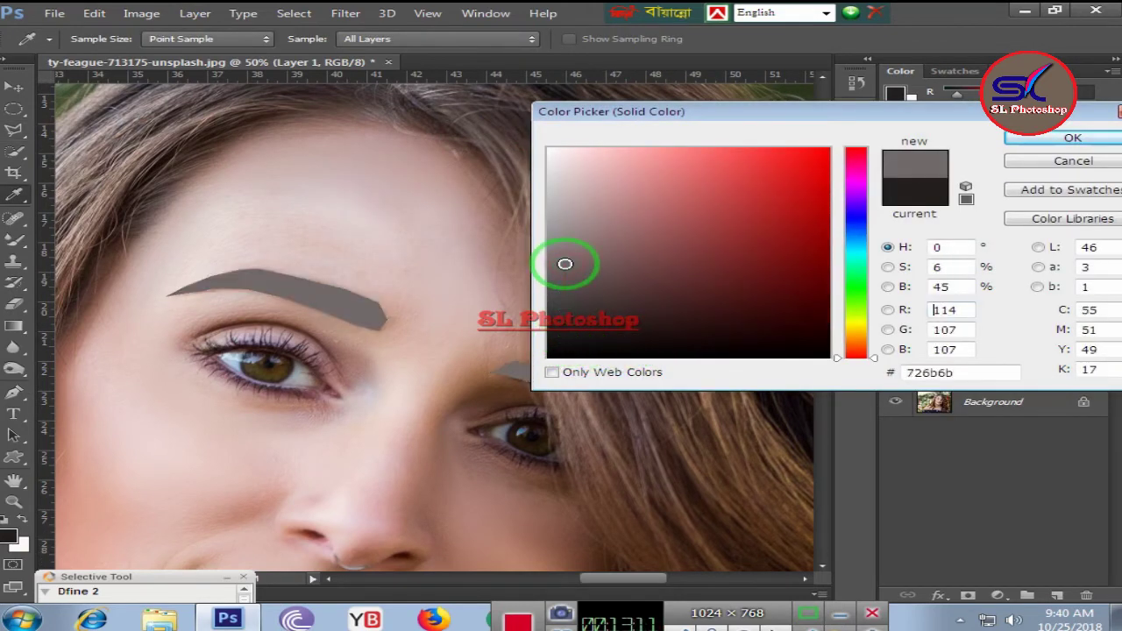
pyautogui.click(609, 354)
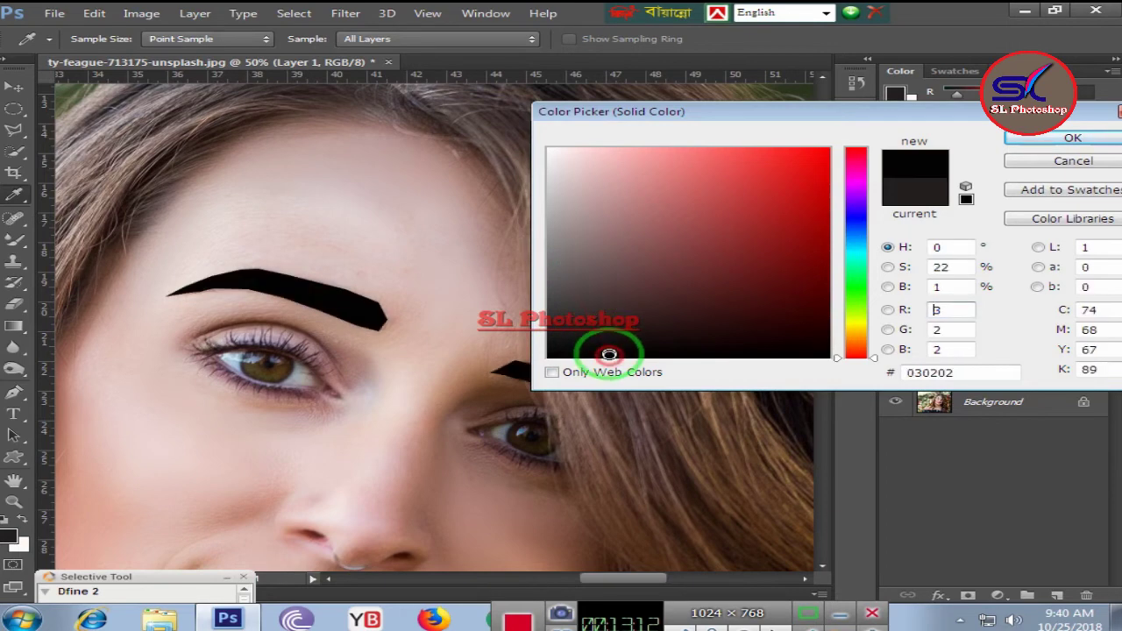
pyautogui.click(1048, 138)
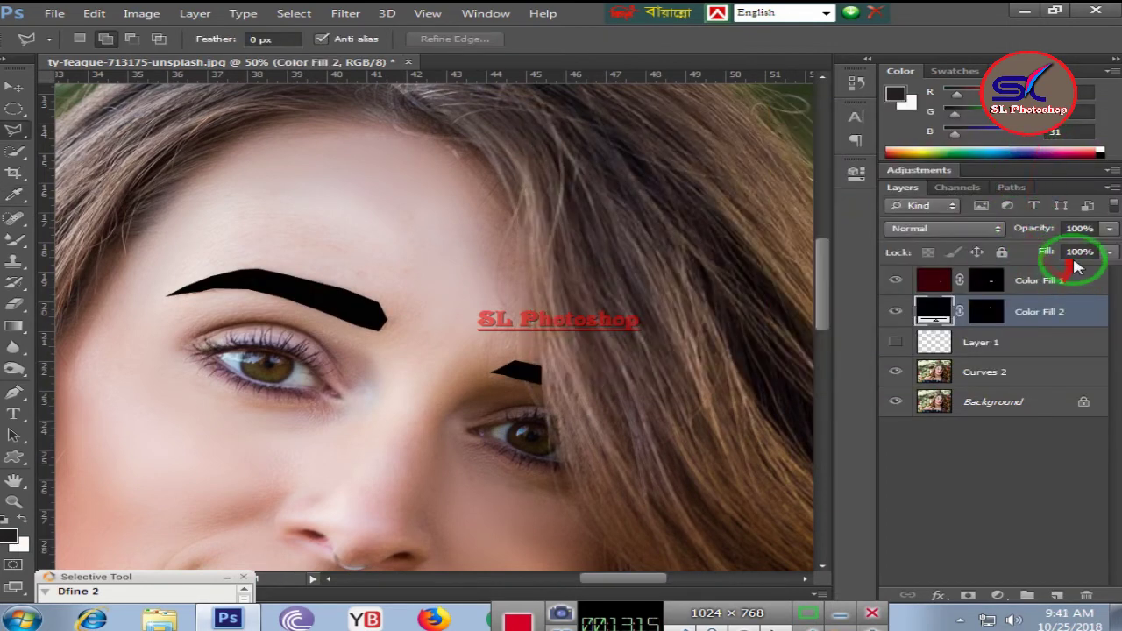
# Set Color Fill 2 to 46% fill and about 21% opacity to subtly darken the brows.
pyautogui.moveTo(1110, 257); pyautogui.dragTo(1029, 279)
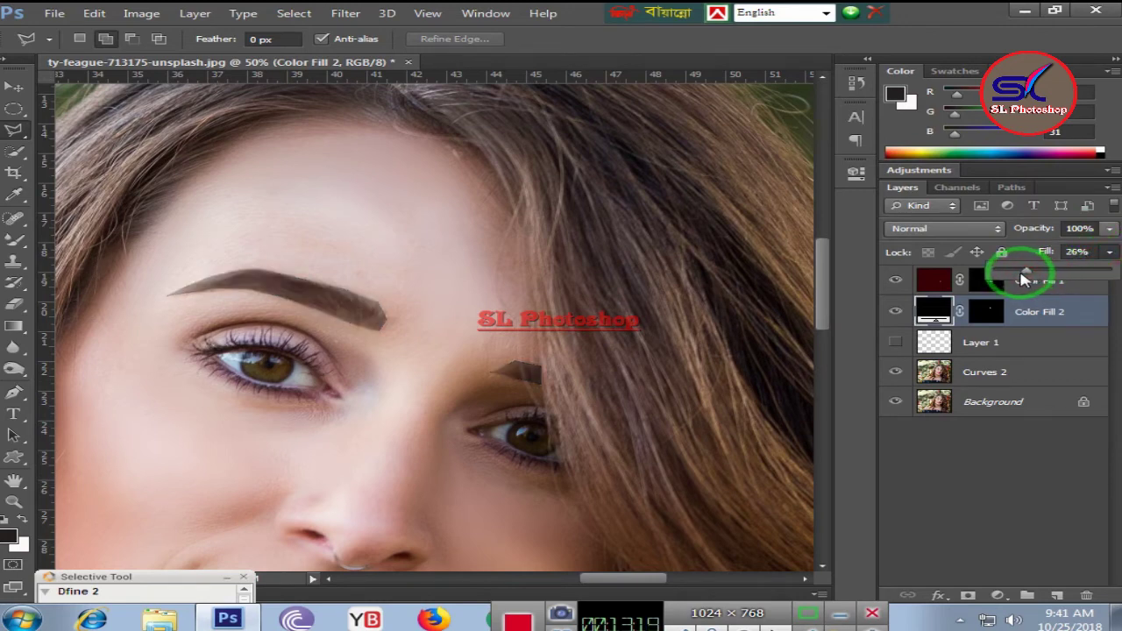
pyautogui.moveTo(1021, 279); pyautogui.dragTo(1118, 229)
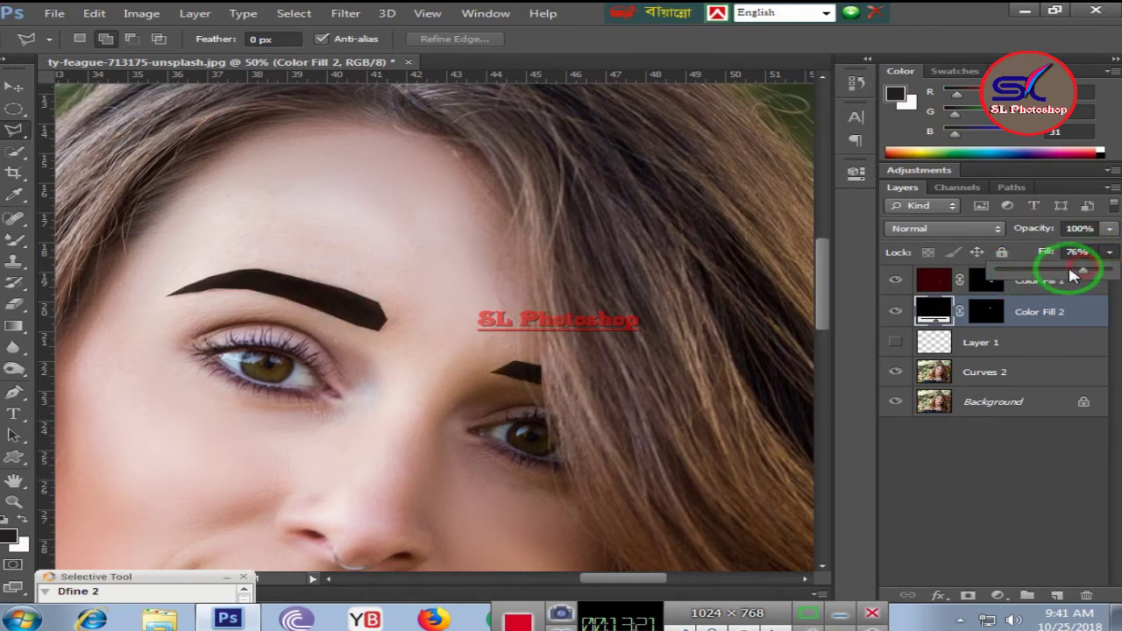
pyautogui.click(1109, 228)
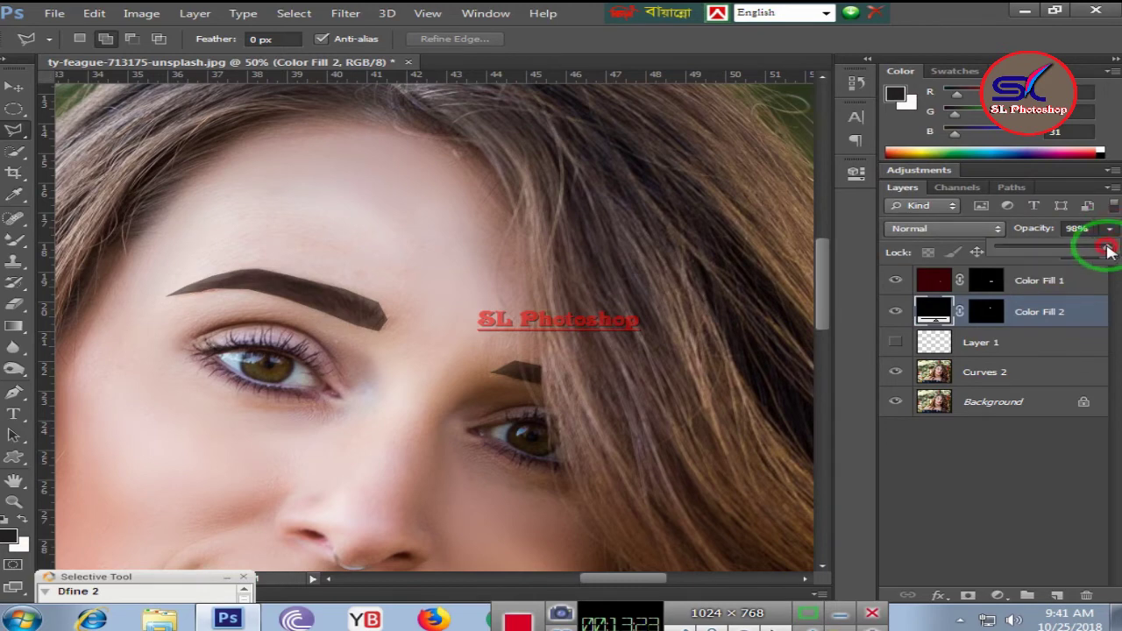
pyautogui.moveTo(1110, 251); pyautogui.dragTo(1029, 255)
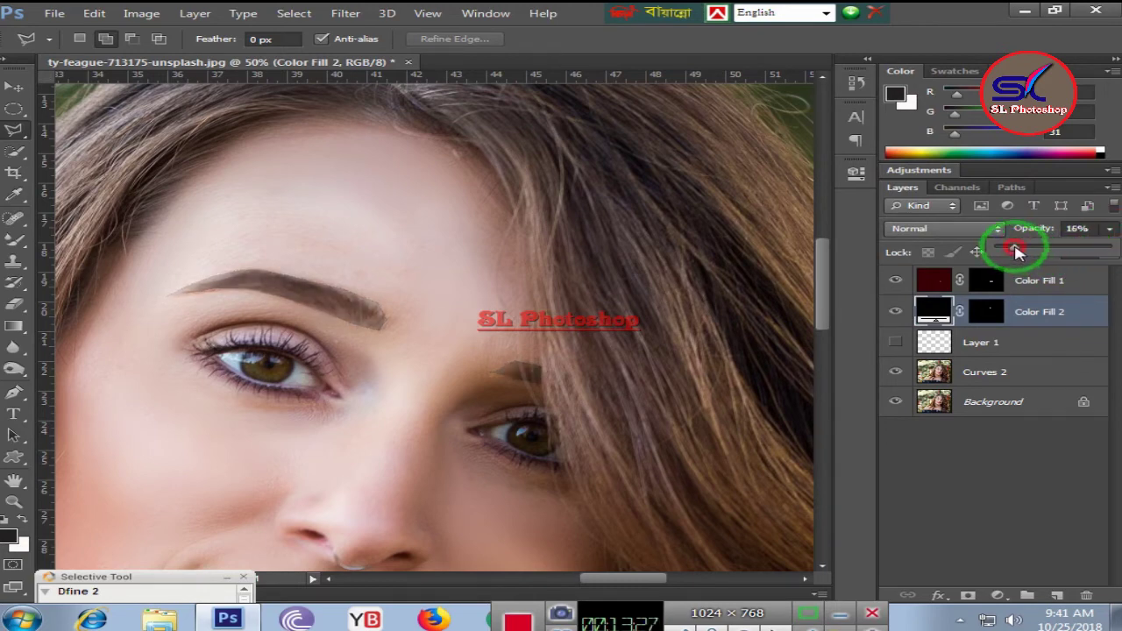
pyautogui.moveTo(1027, 255)
pyautogui.mouseDown()
pyautogui.moveTo(995, 254)
pyautogui.moveTo(1013, 254)
pyautogui.mouseUp()
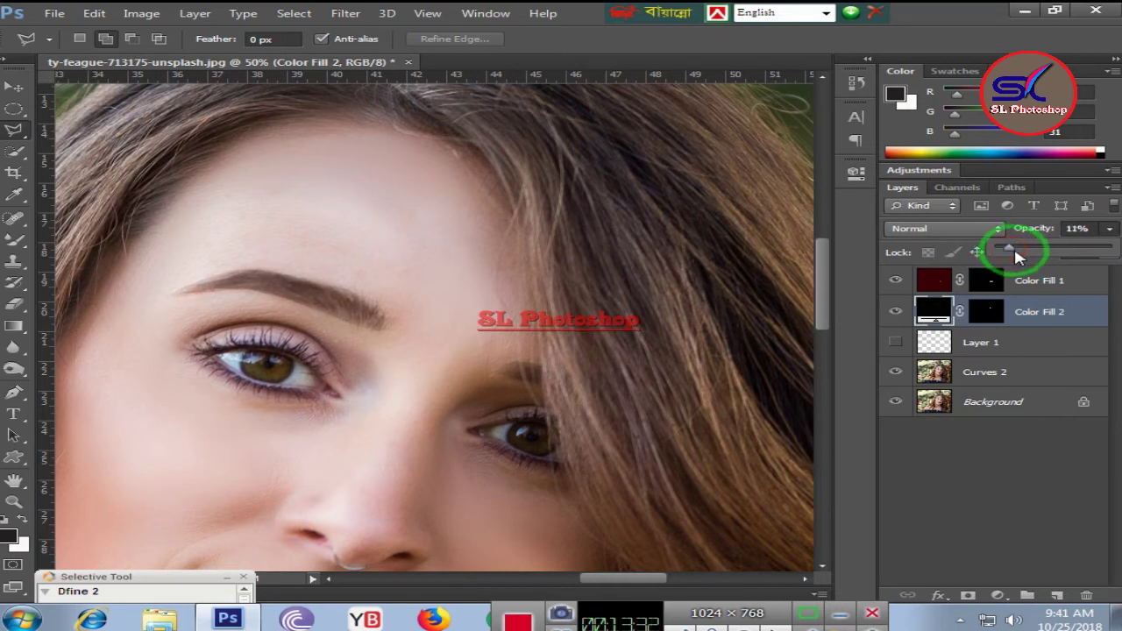
pyautogui.click(1110, 230)
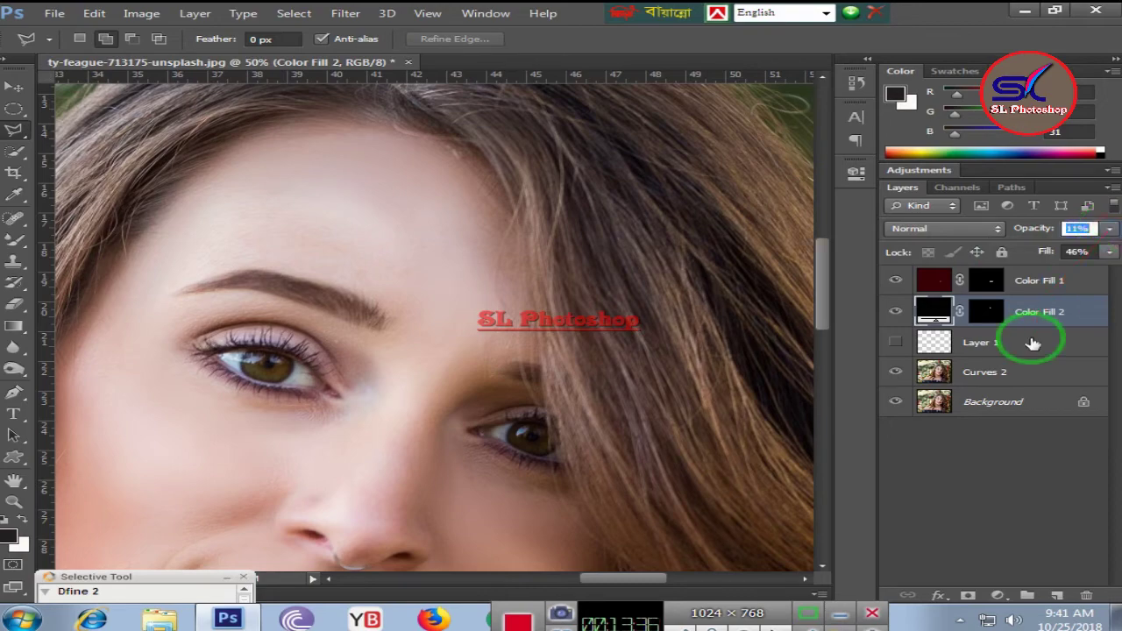
pyautogui.hotkey('ctrl', '-')
pyautogui.hotkey('ctrl', '-')
pyautogui.hotkey('ctrl', '+')
pyautogui.hotkey('ctrl', '+')
pyautogui.hotkey('ctrl', '+')
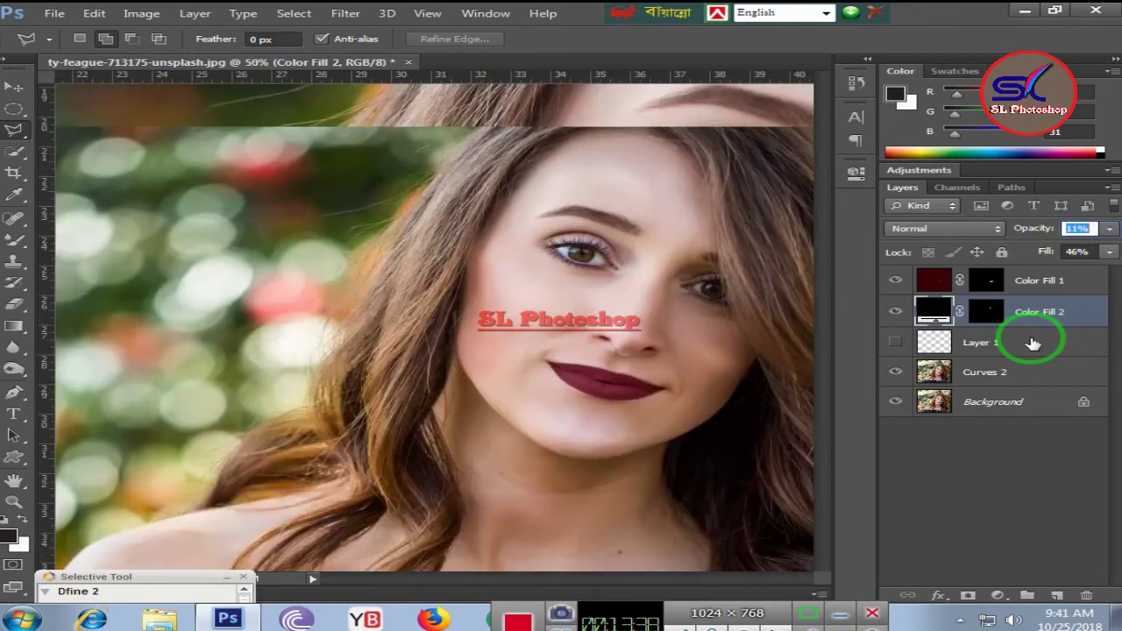
pyautogui.hotkey('ctrl', '+')
pyautogui.hotkey('ctrl', '+')
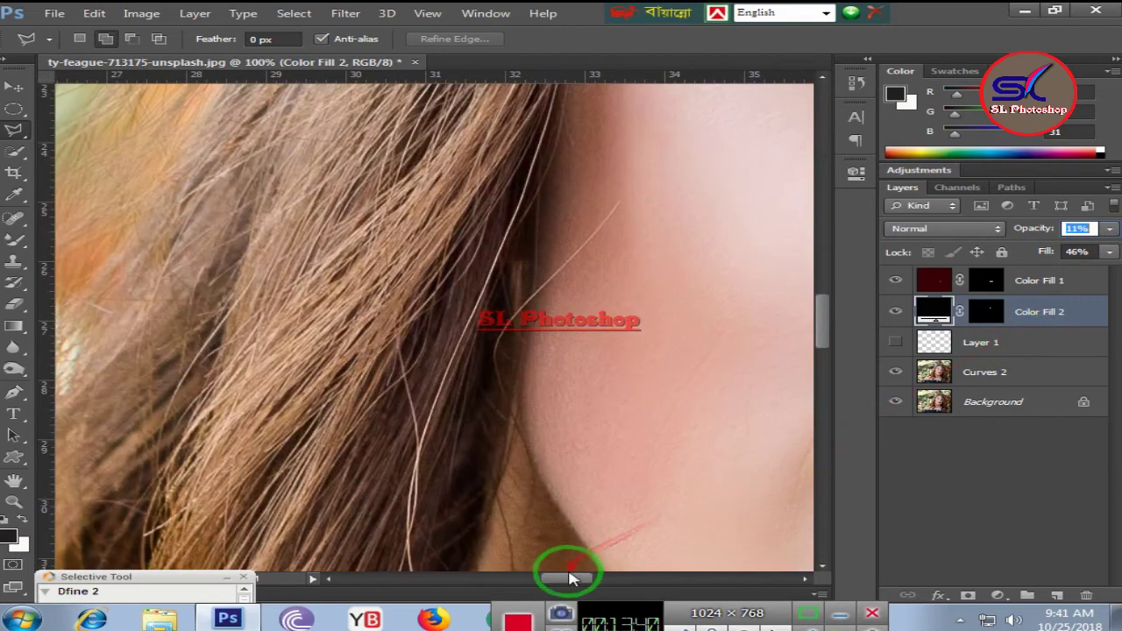
pyautogui.moveTo(569, 578); pyautogui.dragTo(616, 579)
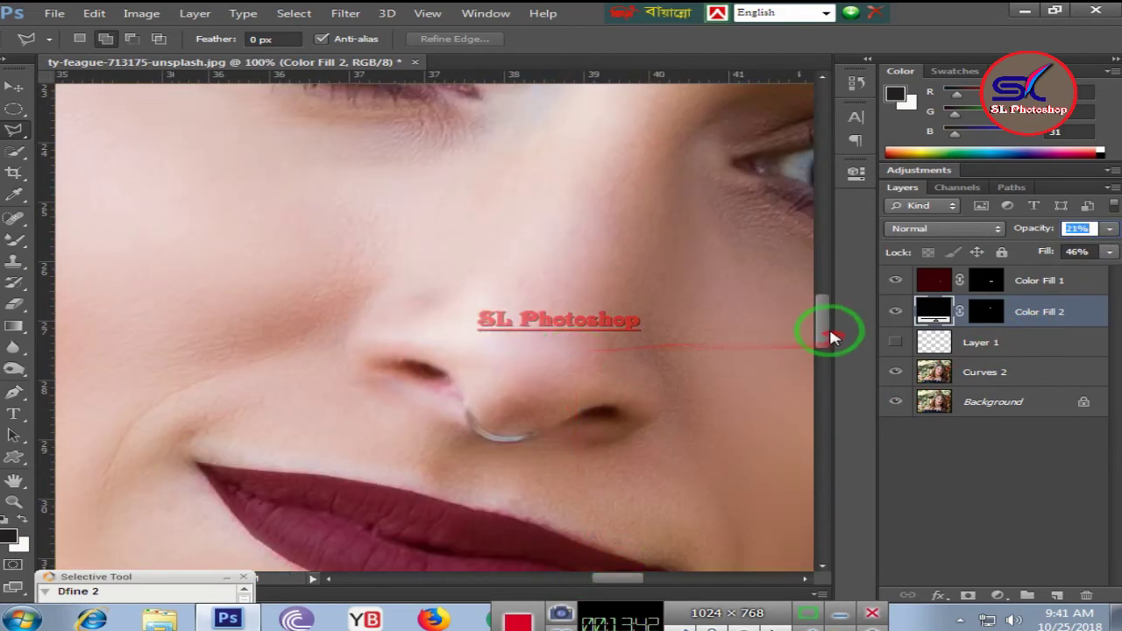
pyautogui.moveTo(824, 320)
pyautogui.mouseDown()
pyautogui.moveTo(828, 252)
pyautogui.moveTo(828, 277)
pyautogui.mouseUp()
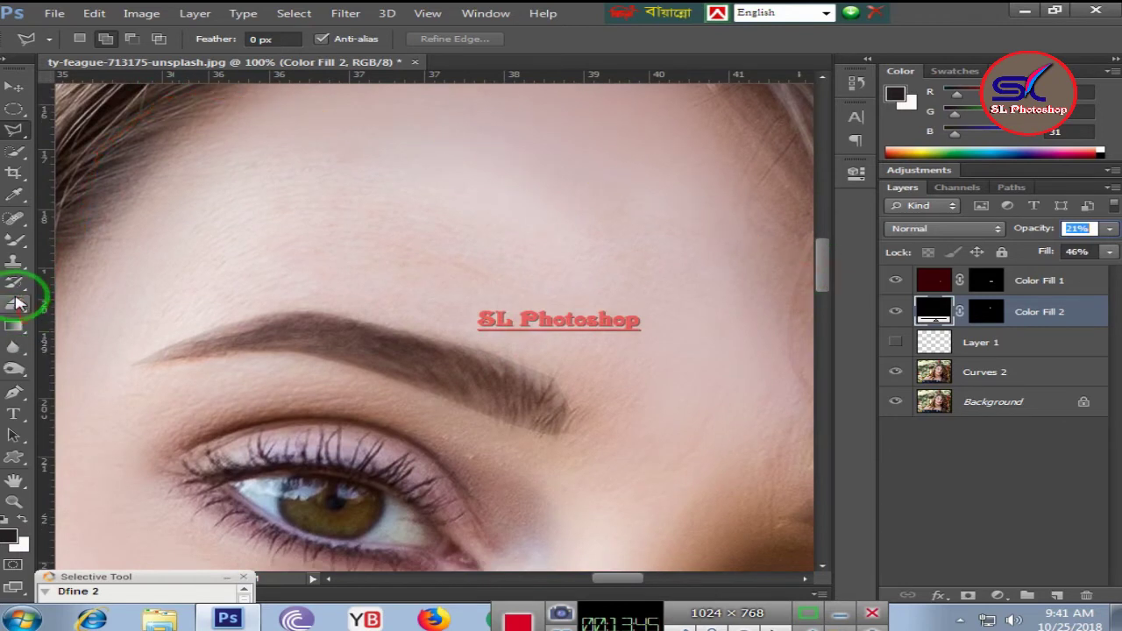
# Rasterize the Color Fill 2 eyebrow layer with the Eraser.
pyautogui.click(13, 302)
pyautogui.click(94, 298)
pyautogui.click(533, 356)
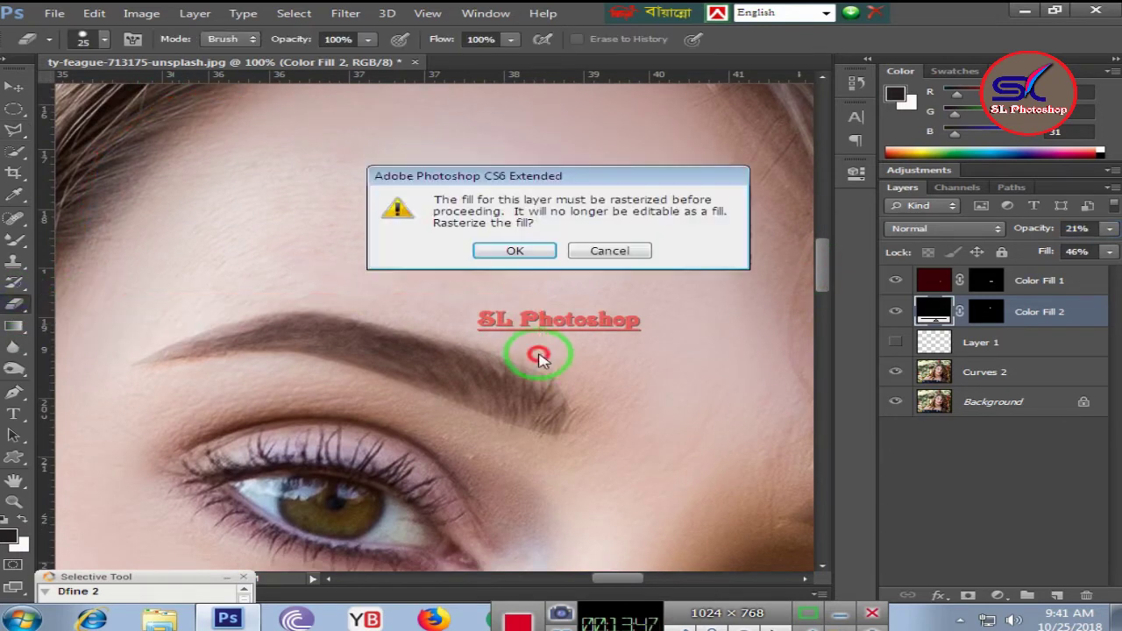
pyautogui.click(526, 253)
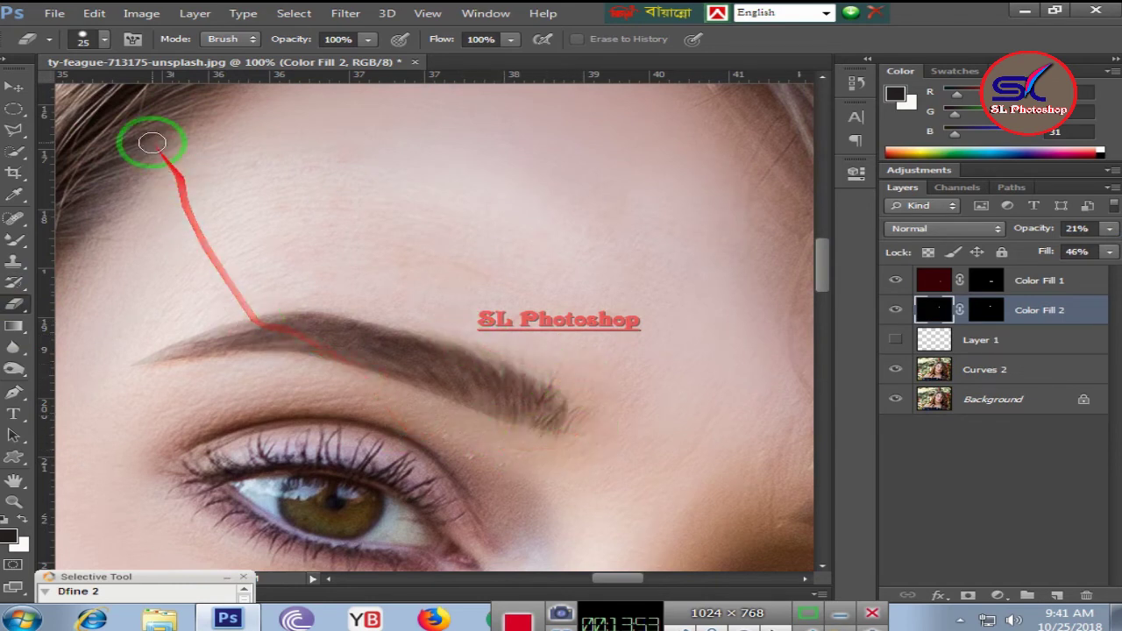
# Softly erase the eyebrow colour's lower edge using a soft round brush.
pyautogui.click(108, 42)
pyautogui.click(46, 167)
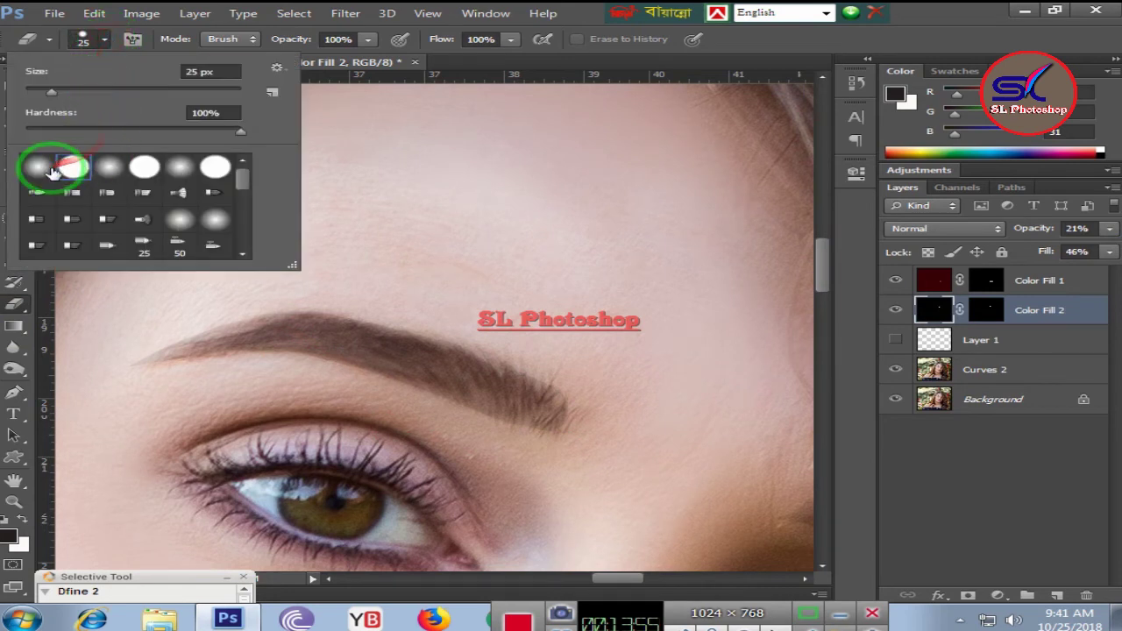
pyautogui.click(323, 294)
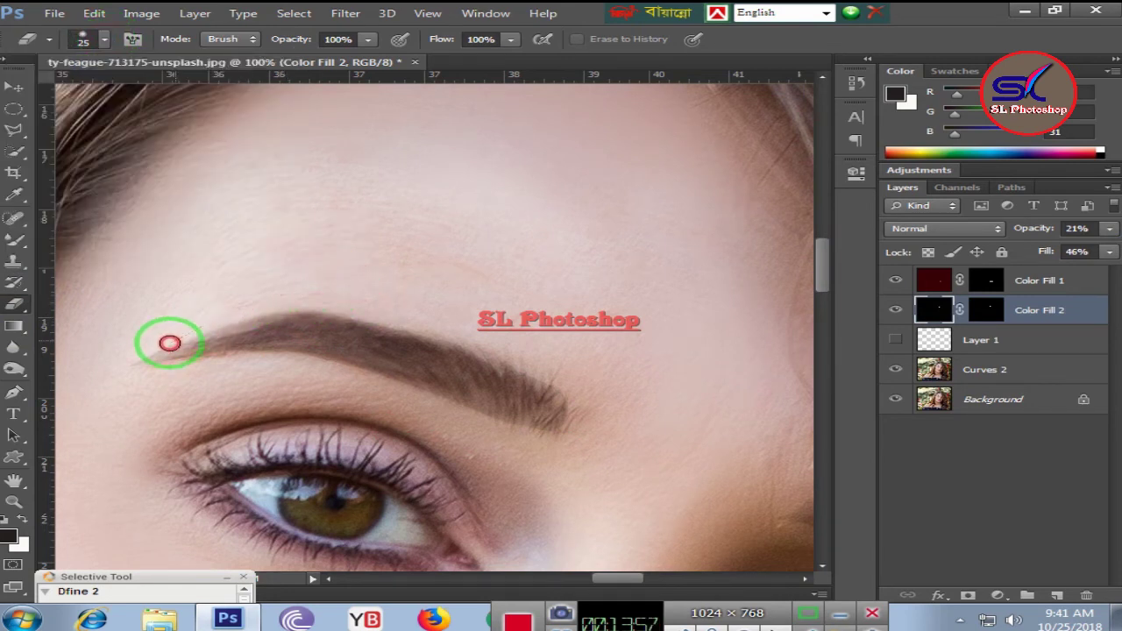
pyautogui.moveTo(121, 365); pyautogui.dragTo(406, 384)
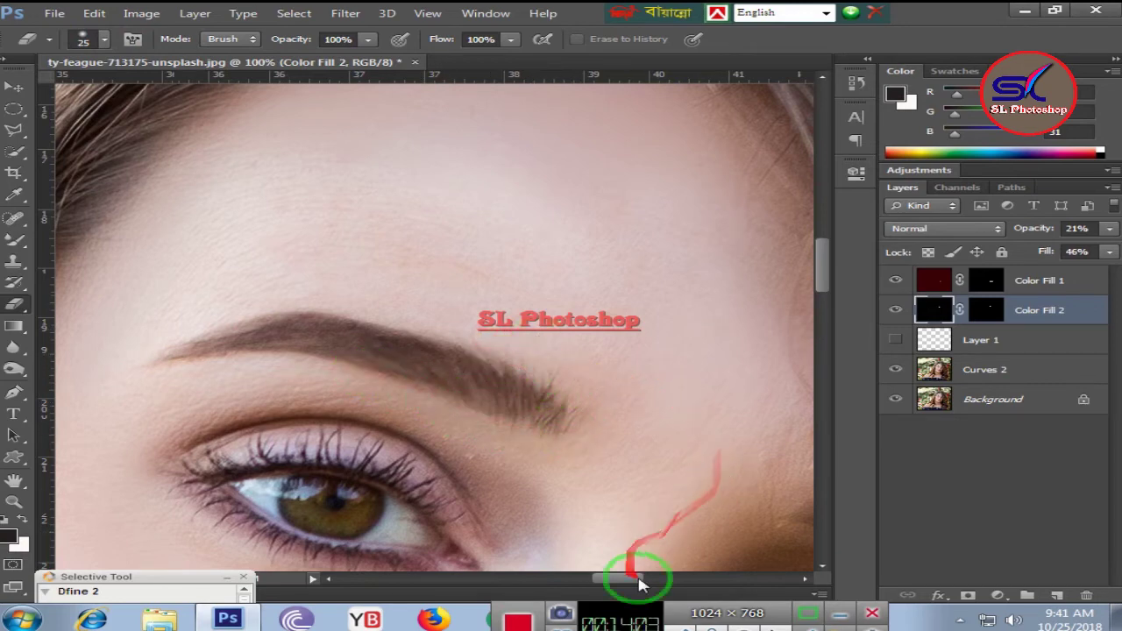
pyautogui.moveTo(629, 580); pyautogui.dragTo(657, 580)
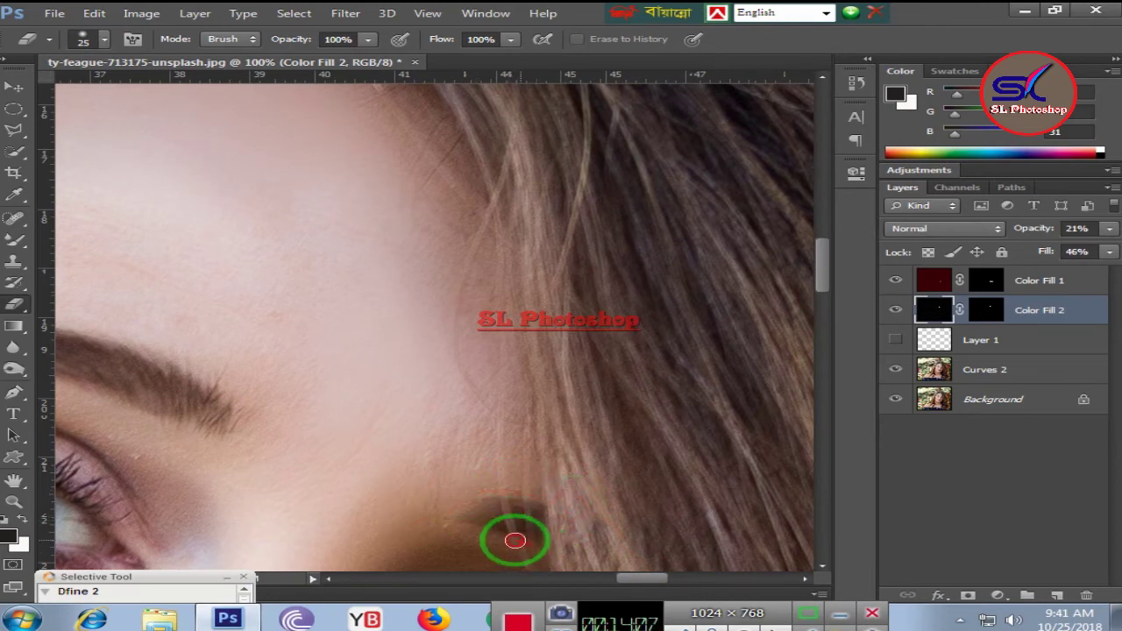
pyautogui.scroll(-2, 434, 310)
pyautogui.scroll(-1, 434, 309)
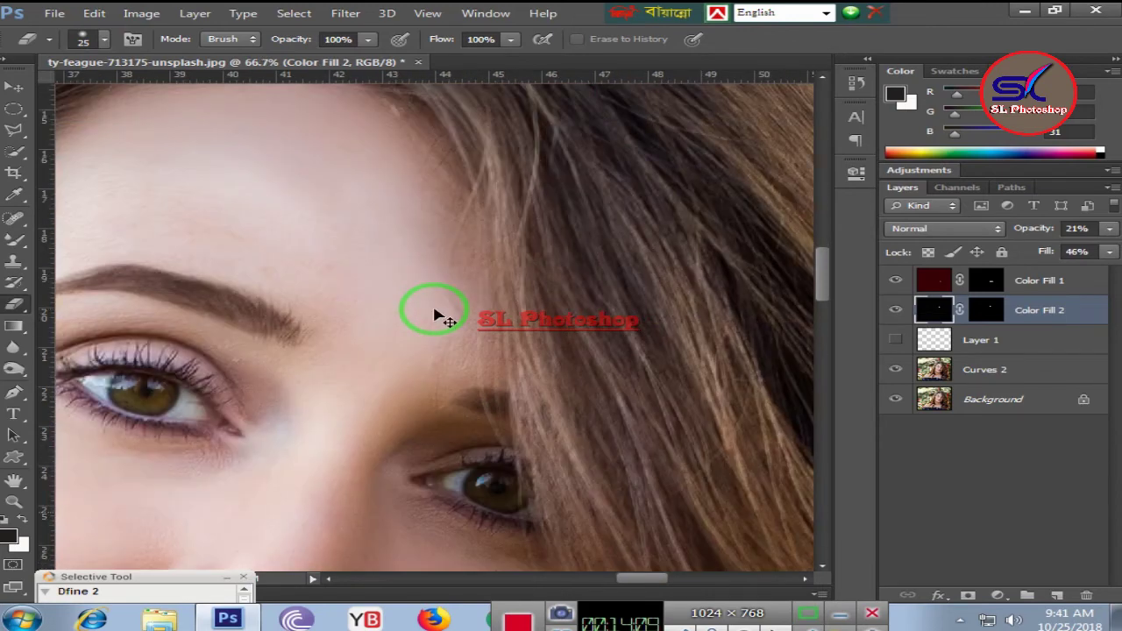
pyautogui.scroll(-2, 434, 310)
pyautogui.scroll(-2, 434, 309)
pyautogui.scroll(1, 434, 311)
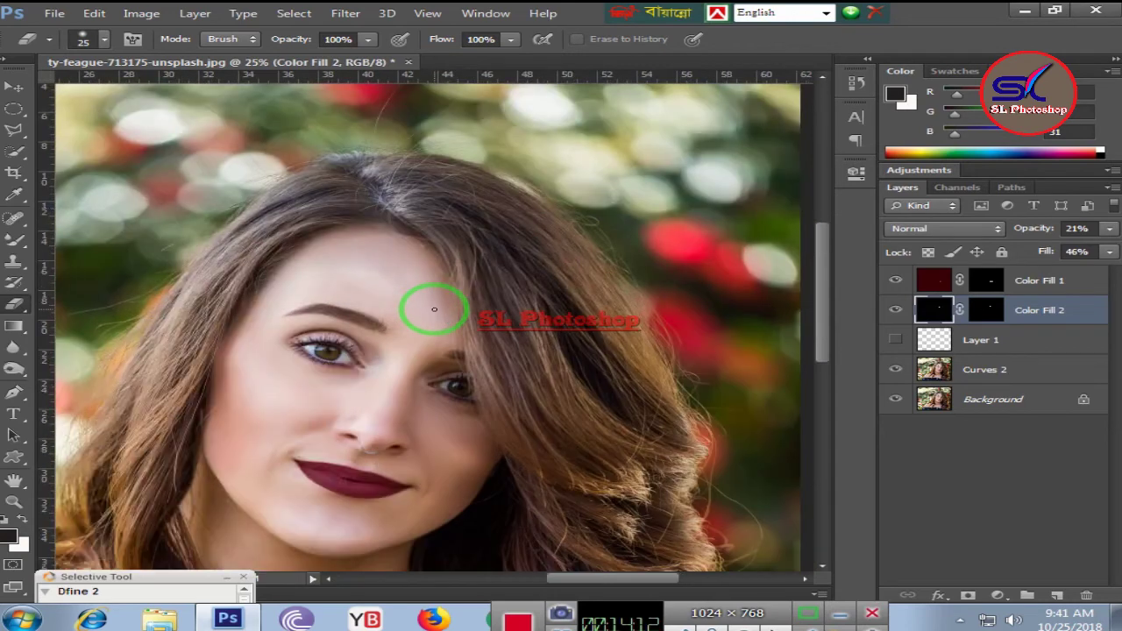
# Make Layer 1 active, set the Brush to 13% opacity, and zoom to 100% on the eye.
pyautogui.click(920, 341)
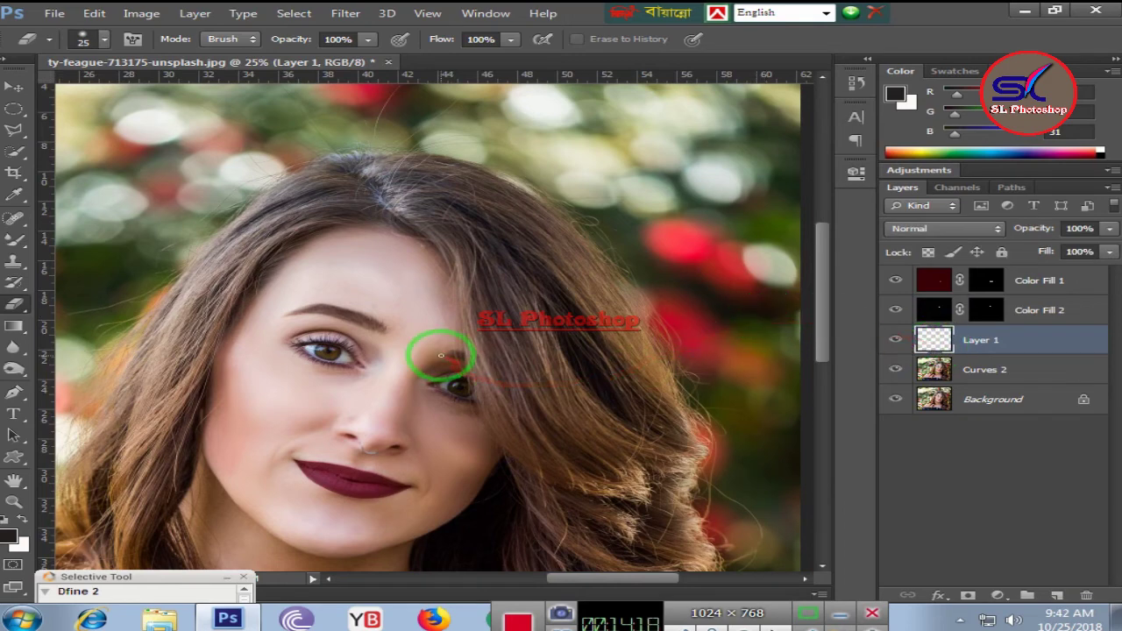
pyautogui.scroll(1, 429, 342)
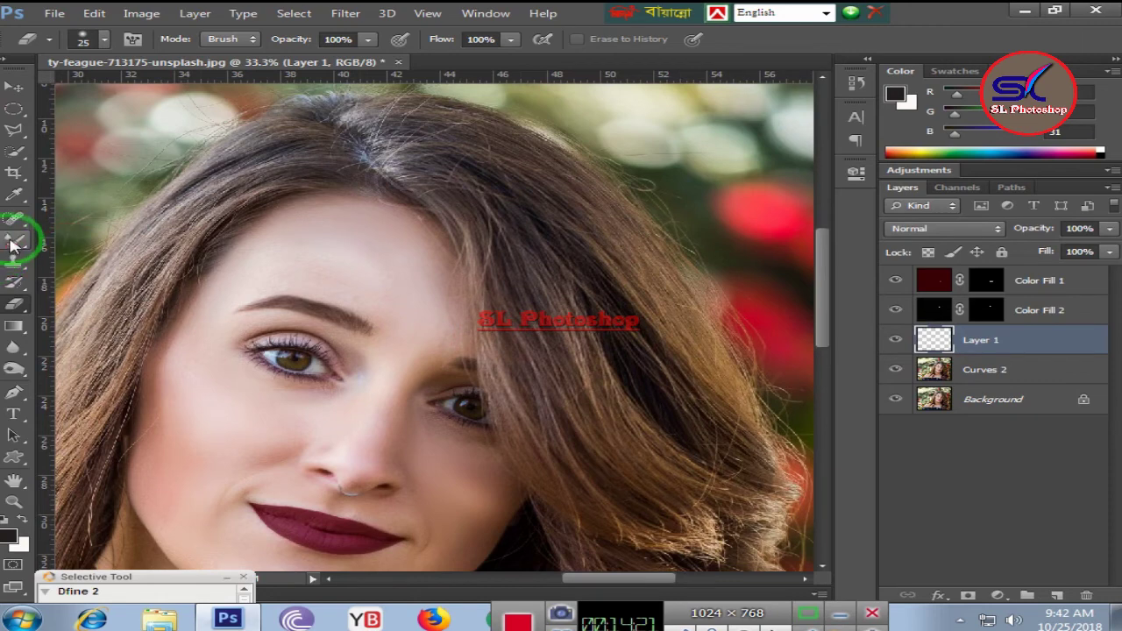
pyautogui.moveTo(13, 245); pyautogui.dragTo(100, 255)
pyautogui.click(110, 242)
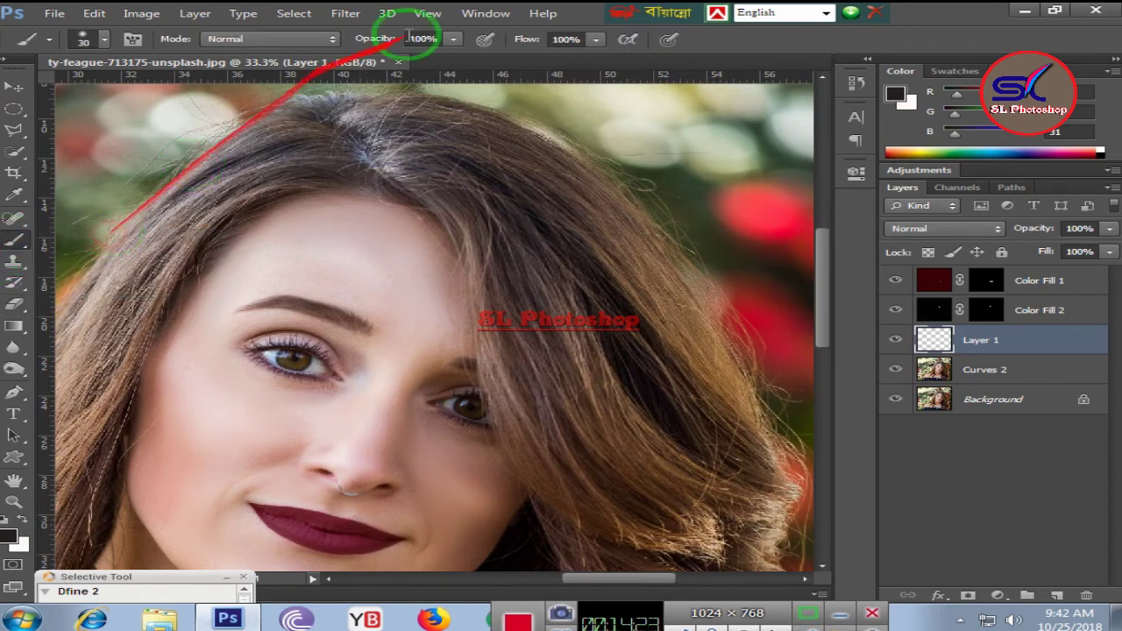
pyautogui.click(453, 39)
pyautogui.click(355, 57)
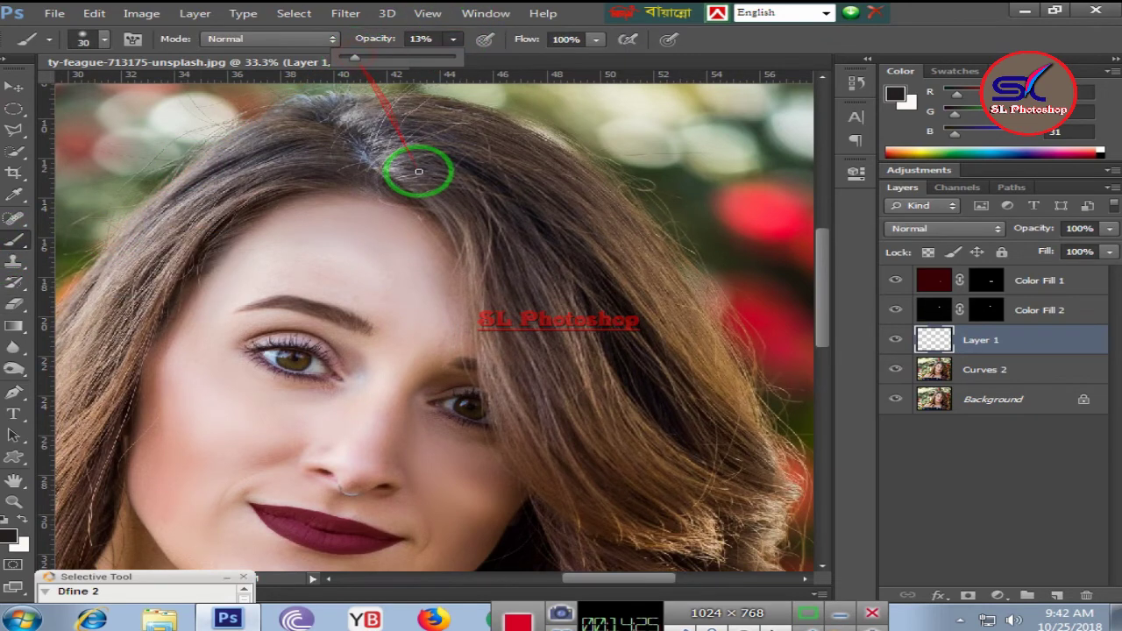
pyautogui.scroll(-1, 414, 170)
pyautogui.hotkey('ctrl', '1')
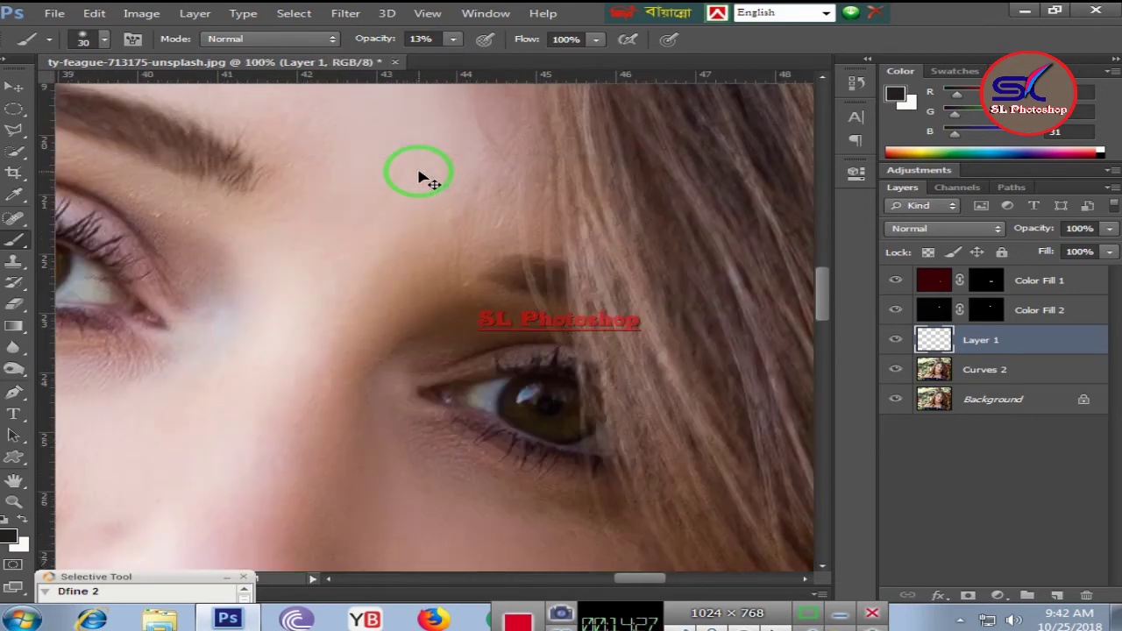
pyautogui.moveTo(631, 579); pyautogui.dragTo(605, 579)
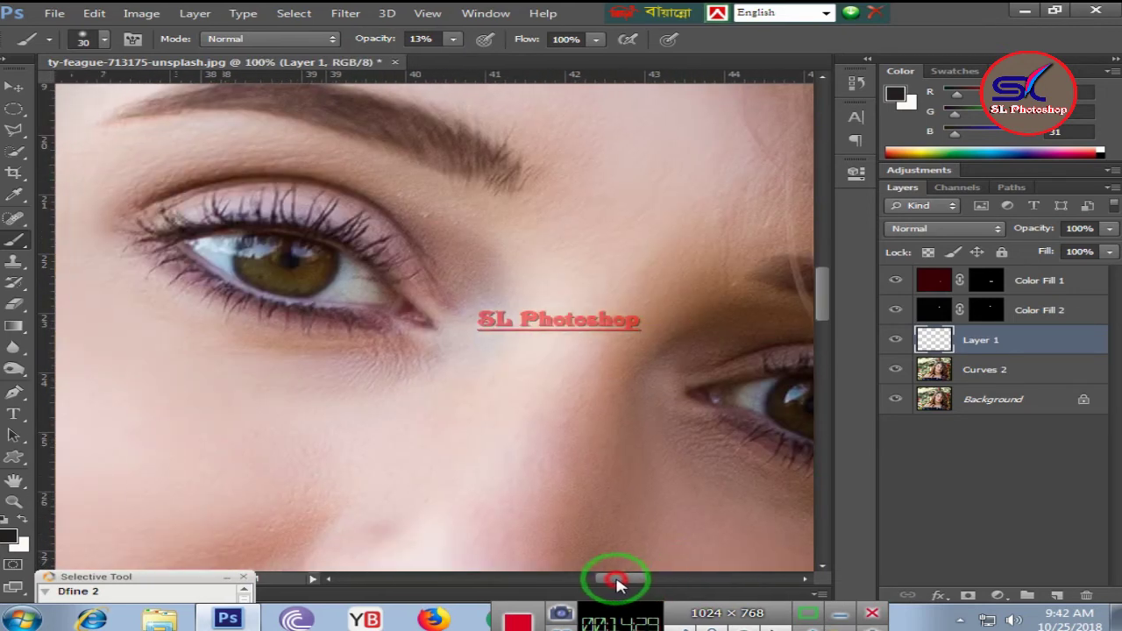
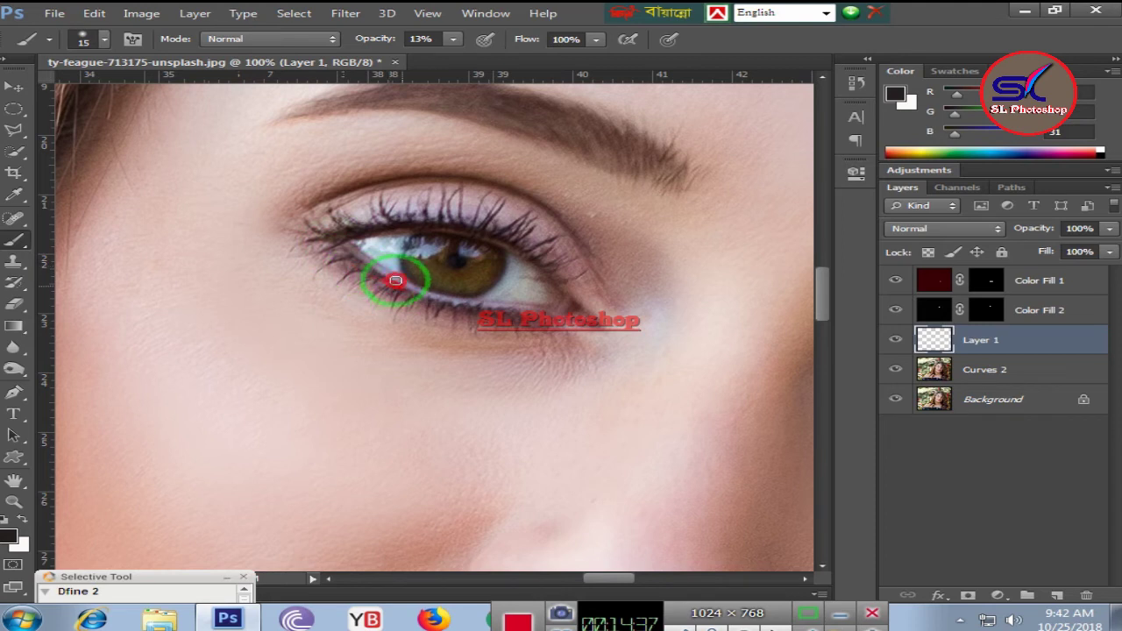
# Darken the first eye's lower lash line and inner corner, raising brush opacity from 13% to 26%.
pyautogui.moveTo(395, 281); pyautogui.dragTo(430, 300)
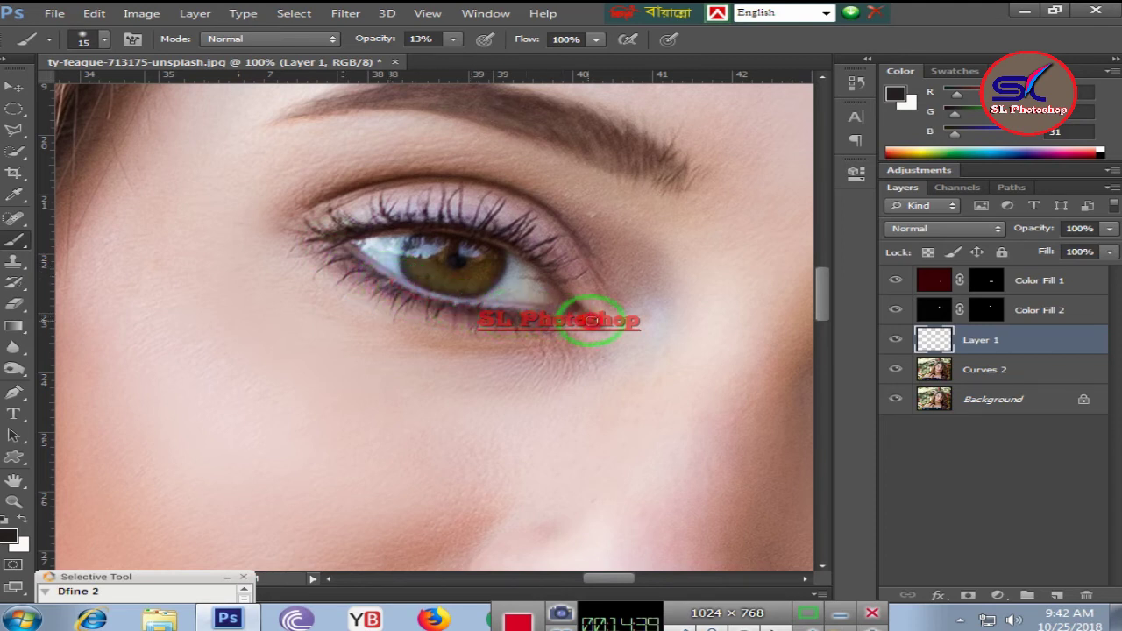
pyautogui.click(453, 39)
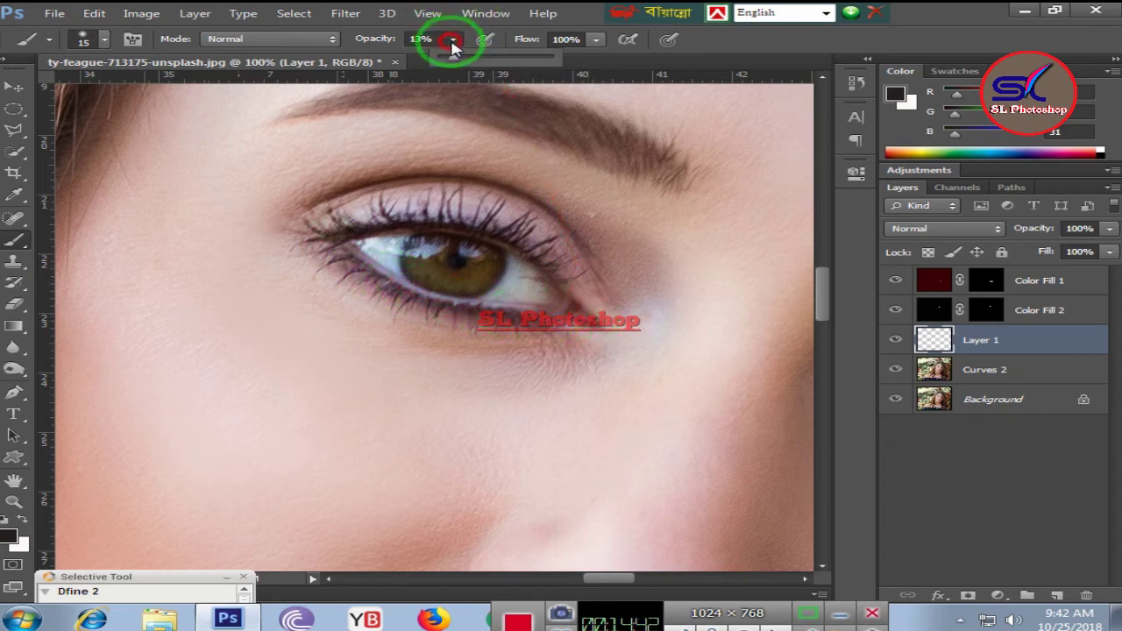
pyautogui.click(468, 60)
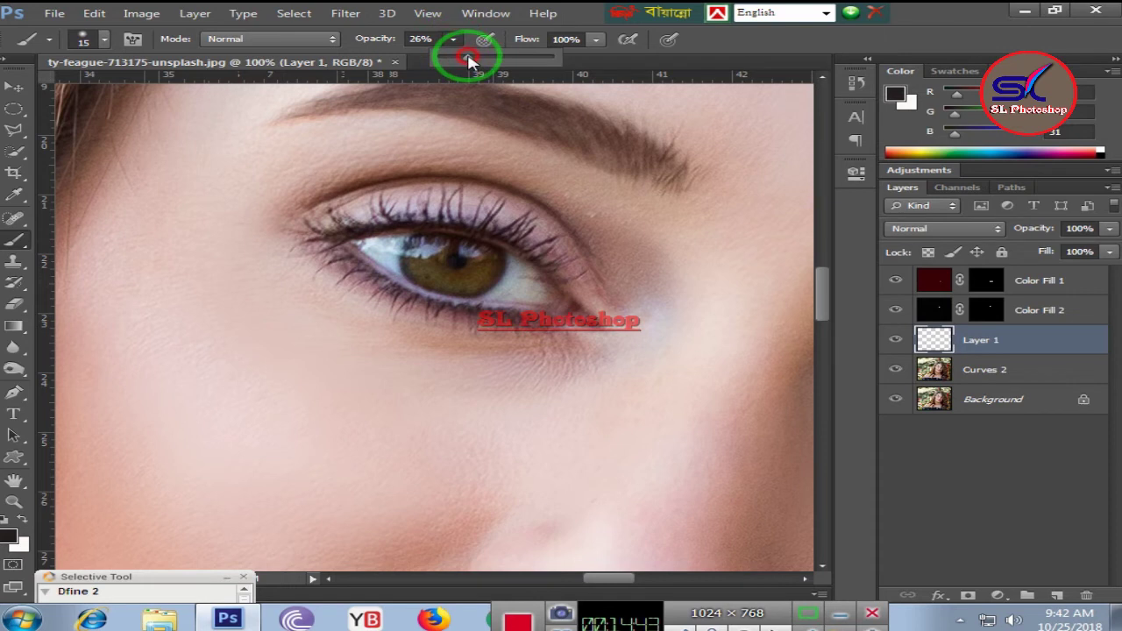
pyautogui.click(346, 247)
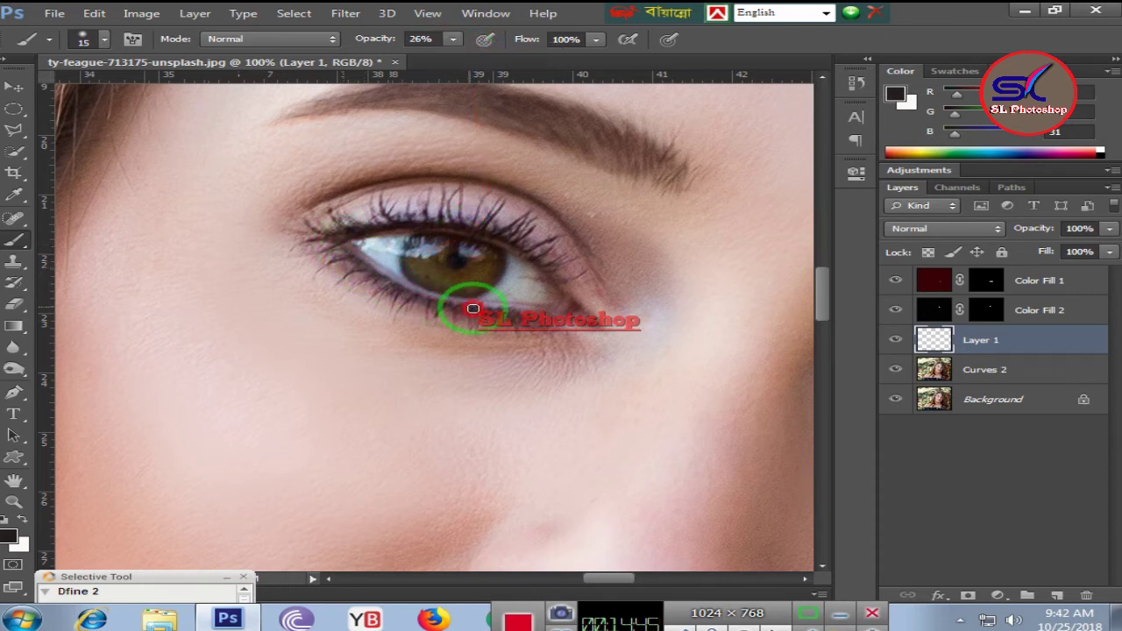
pyautogui.moveTo(535, 317)
pyautogui.mouseDown()
pyautogui.moveTo(466, 281)
pyautogui.moveTo(326, 246)
pyautogui.mouseUp()
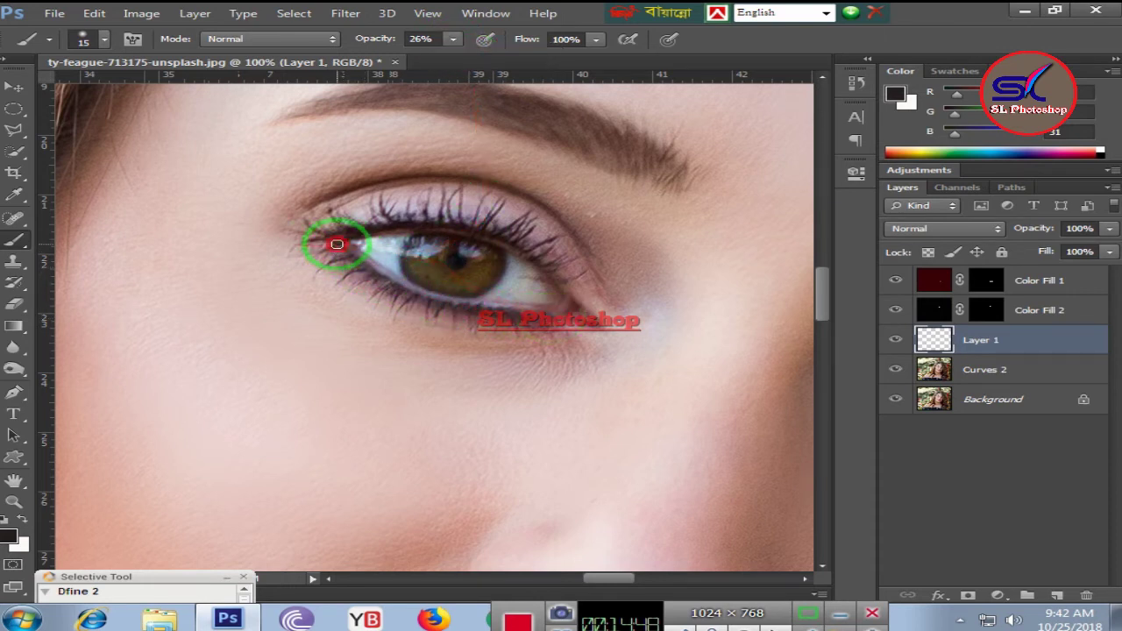
pyautogui.moveTo(390, 283); pyautogui.dragTo(487, 311)
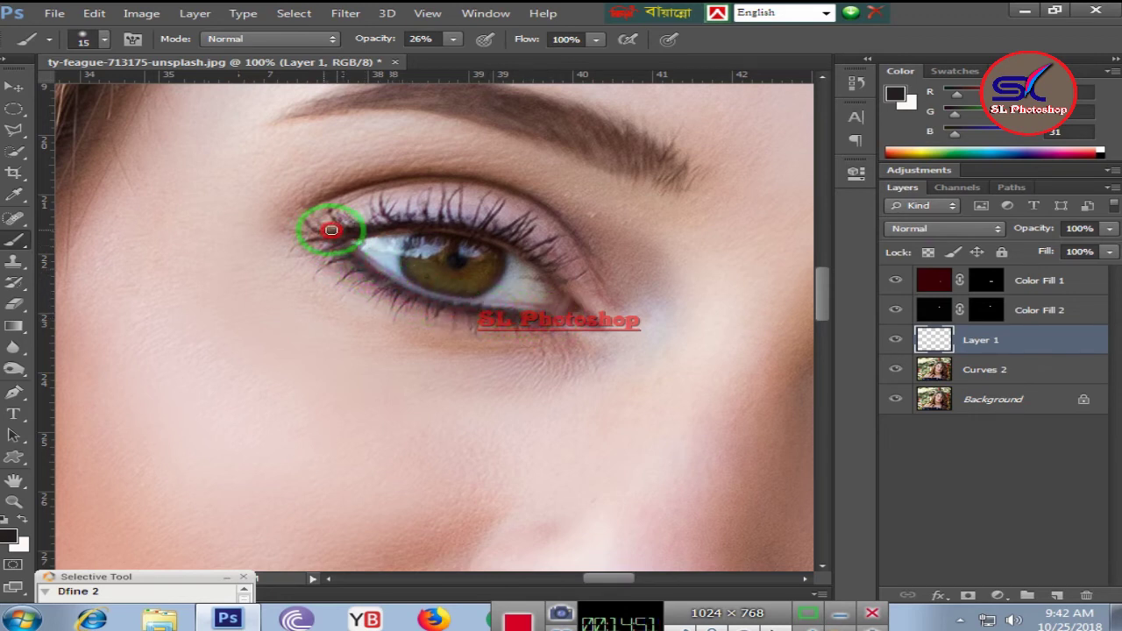
# Darken the first eye's upper lash line and extend the liner toward the outer corner.
pyautogui.moveTo(331, 229); pyautogui.dragTo(434, 218)
pyautogui.moveTo(510, 234); pyautogui.dragTo(559, 275)
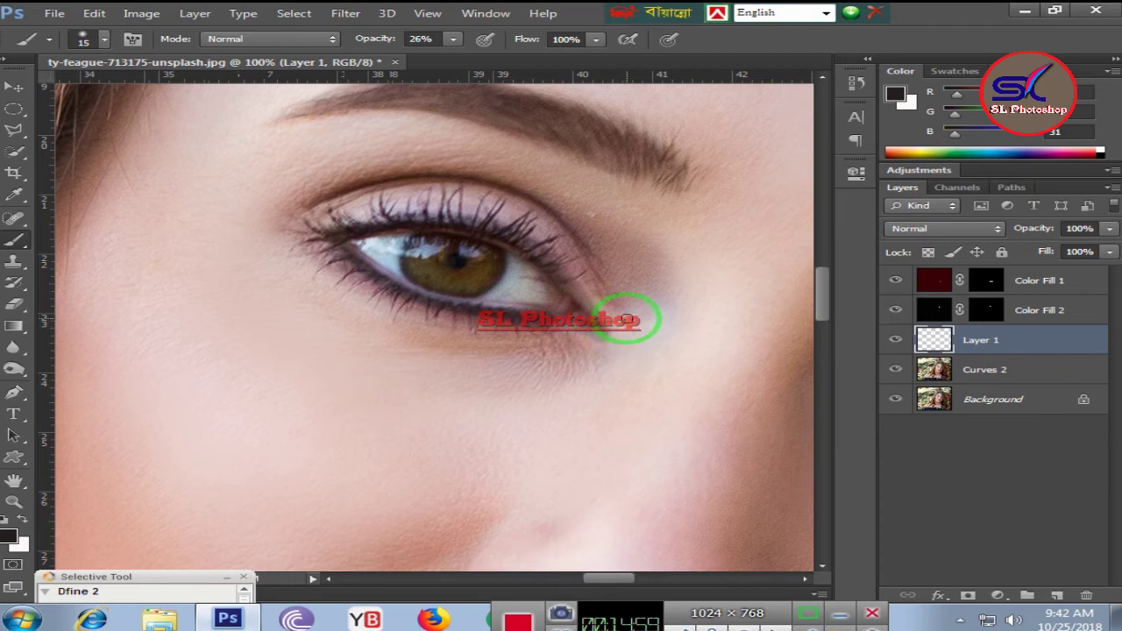
pyautogui.scroll(3, 626, 313)
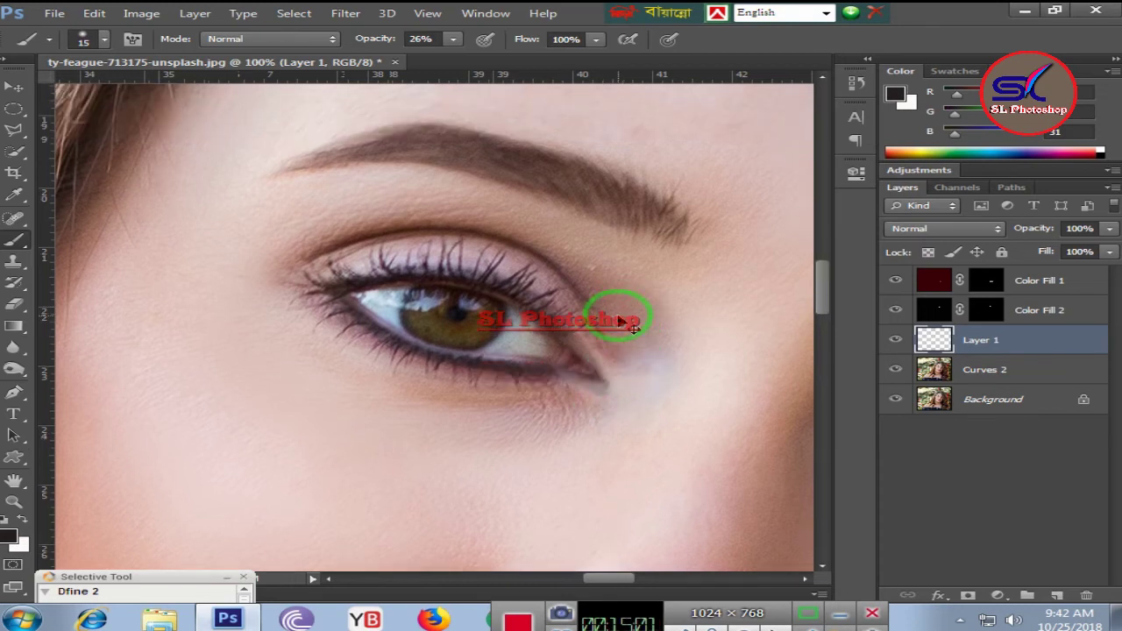
pyautogui.moveTo(633, 328); pyautogui.dragTo(337, 299)
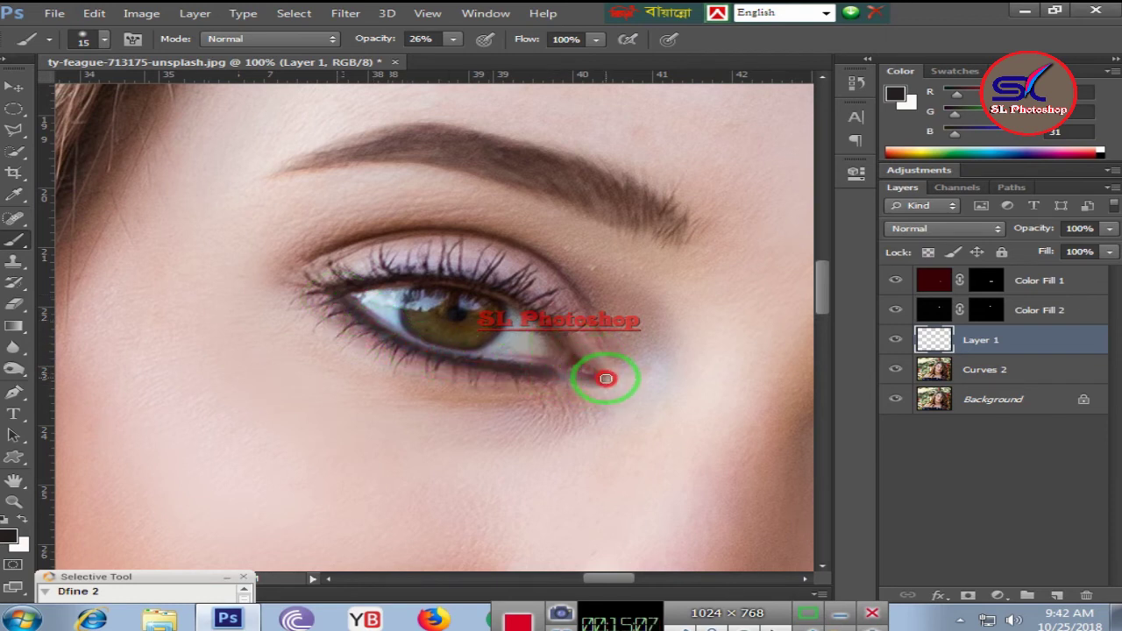
pyautogui.moveTo(549, 311); pyautogui.dragTo(445, 275)
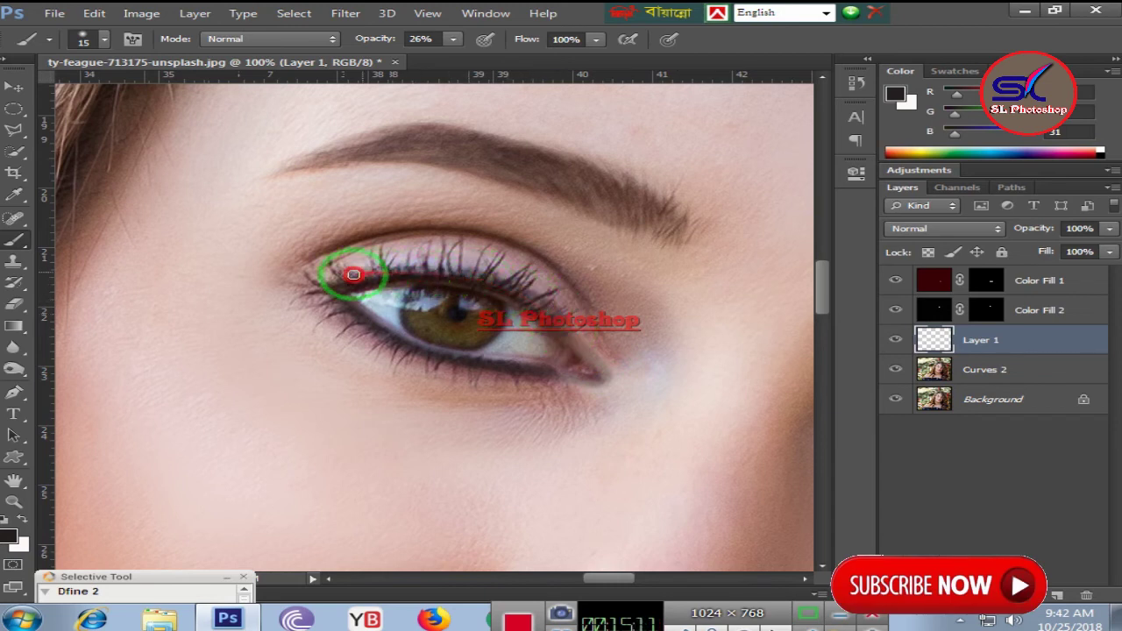
pyautogui.moveTo(374, 273)
pyautogui.mouseDown()
pyautogui.moveTo(493, 260)
pyautogui.moveTo(551, 314)
pyautogui.moveTo(373, 277)
pyautogui.mouseUp()
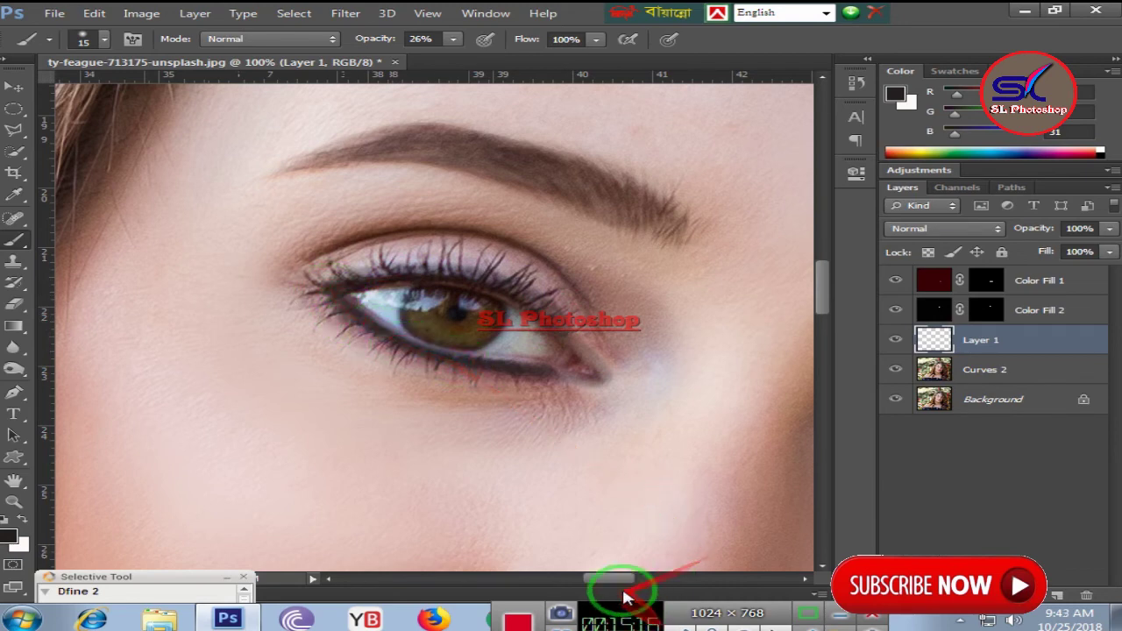
# Scroll to the right eye and paint two dark strokes along its upper lash line on Layer 1.
pyautogui.moveTo(616, 578); pyautogui.dragTo(639, 578)
pyautogui.moveTo(463, 426); pyautogui.dragTo(598, 427)
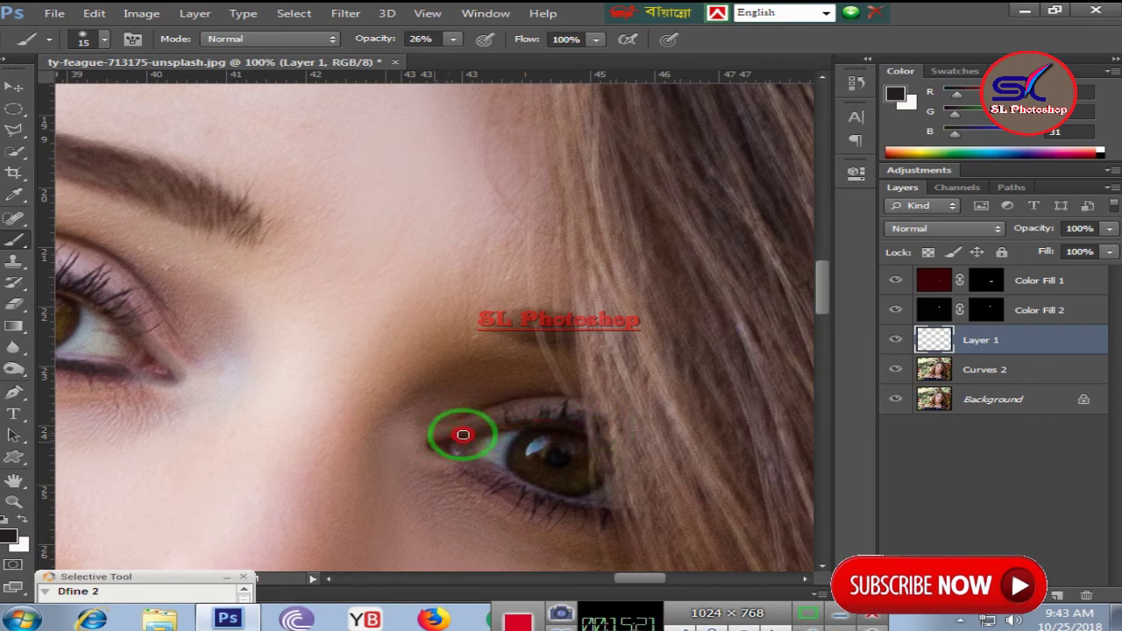
pyautogui.moveTo(598, 427)
pyautogui.mouseDown()
pyautogui.moveTo(469, 461)
pyautogui.moveTo(520, 491)
pyautogui.moveTo(491, 465)
pyautogui.moveTo(444, 456)
pyautogui.moveTo(544, 488)
pyautogui.moveTo(596, 444)
pyautogui.moveTo(556, 501)
pyautogui.moveTo(546, 476)
pyautogui.moveTo(574, 9)
pyautogui.moveTo(676, 401)
pyautogui.moveTo(894, 430)
pyautogui.moveTo(596, 543)
pyautogui.moveTo(509, 451)
pyautogui.moveTo(539, 475)
pyautogui.moveTo(608, 483)
pyautogui.moveTo(538, 473)
pyautogui.moveTo(434, 427)
pyautogui.moveTo(465, 400)
pyautogui.moveTo(535, 395)
pyautogui.moveTo(611, 409)
pyautogui.moveTo(798, 497)
pyautogui.mouseUp()
# Zoom out to the whole portrait and toggle Layer 1 off and on to compare, leaving it visible.
pyautogui.hotkey('ctrl', '-')
pyautogui.hotkey('ctrl', '-')
pyautogui.hotkey('ctrl', '-')
pyautogui.hotkey('ctrl', '-')
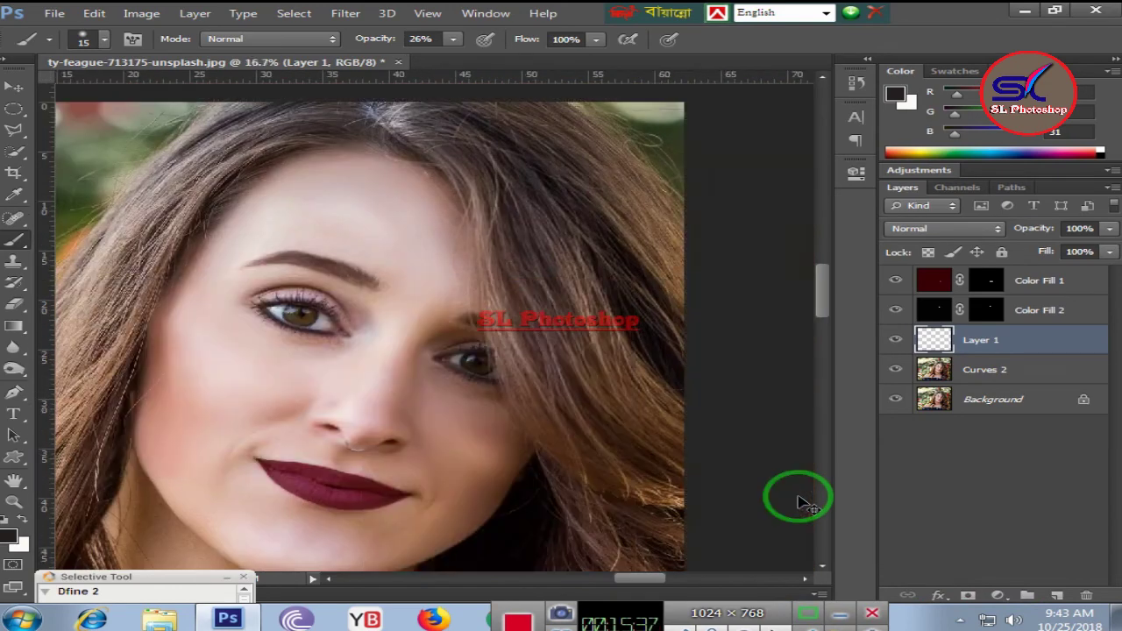
pyautogui.hotkey('ctrl', '-')
pyautogui.hotkey('ctrl', '+')
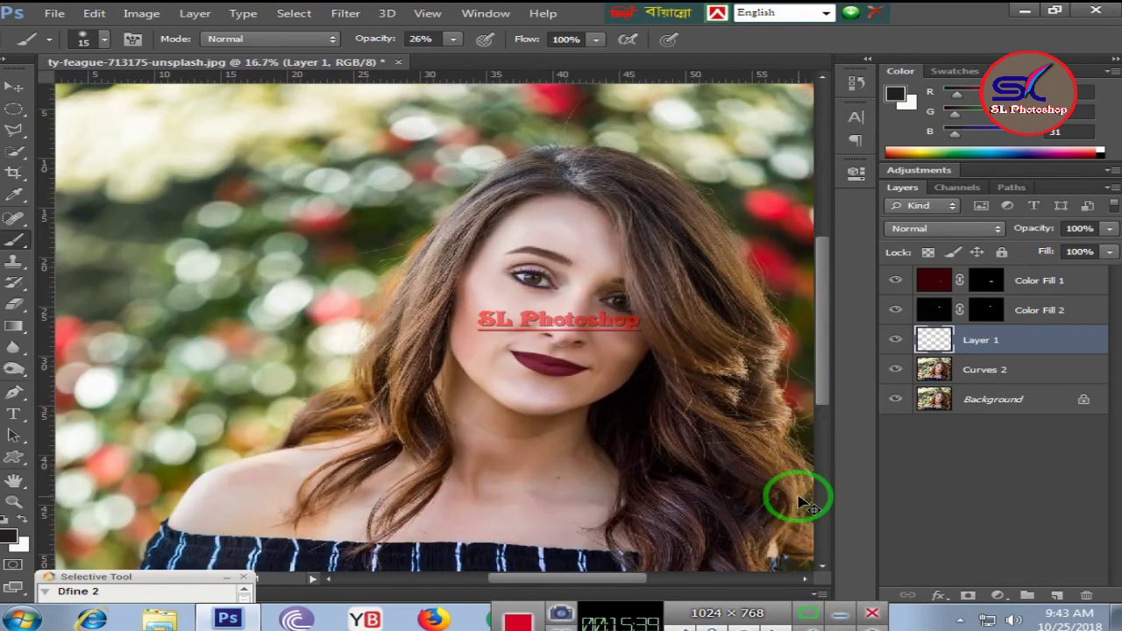
pyautogui.click(896, 340)
pyautogui.click(896, 340)
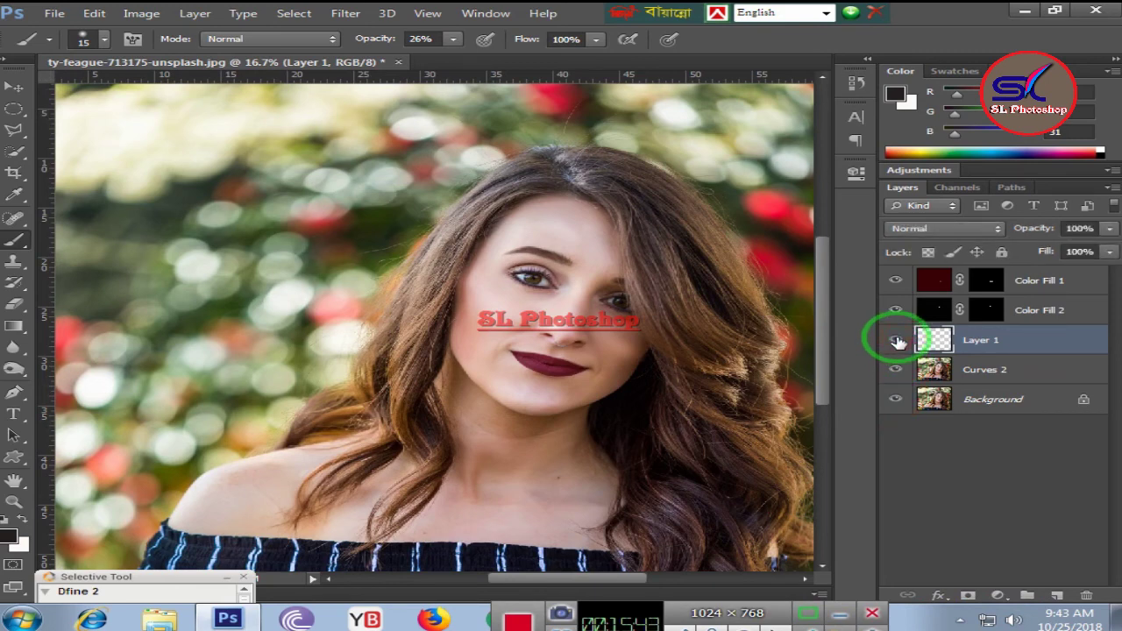
pyautogui.click(896, 341)
pyautogui.click(896, 340)
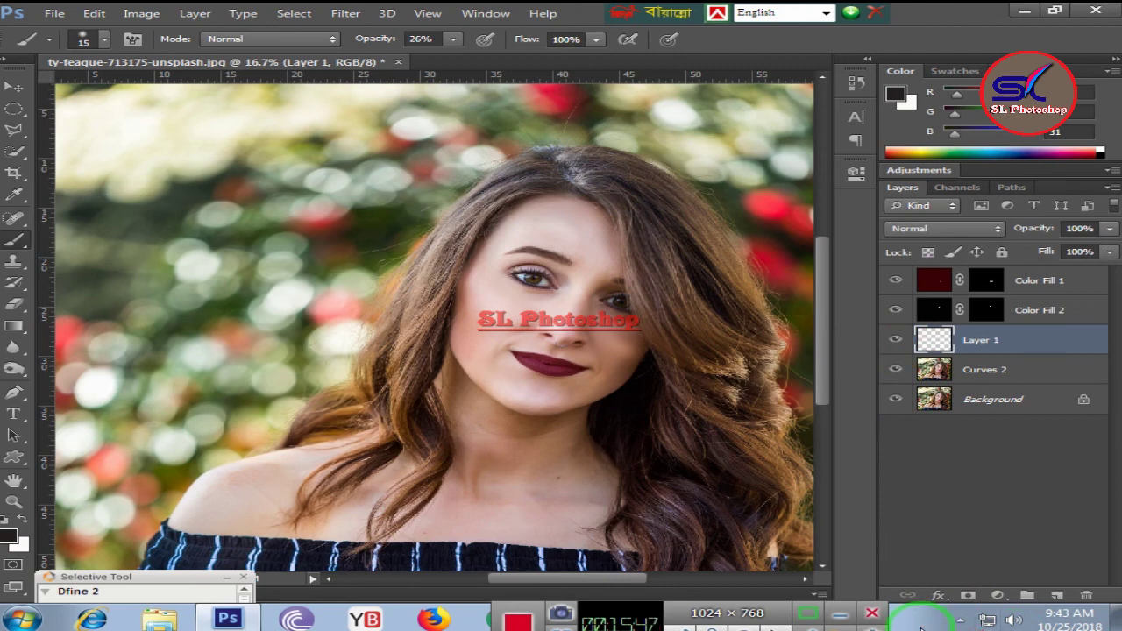
# Select the fill, curves and painted layers above Background and merge them into one Color Fill 1 layer.
pyautogui.keyDown('ctrl'); pyautogui.click(1052, 312); pyautogui.keyUp('ctrl')
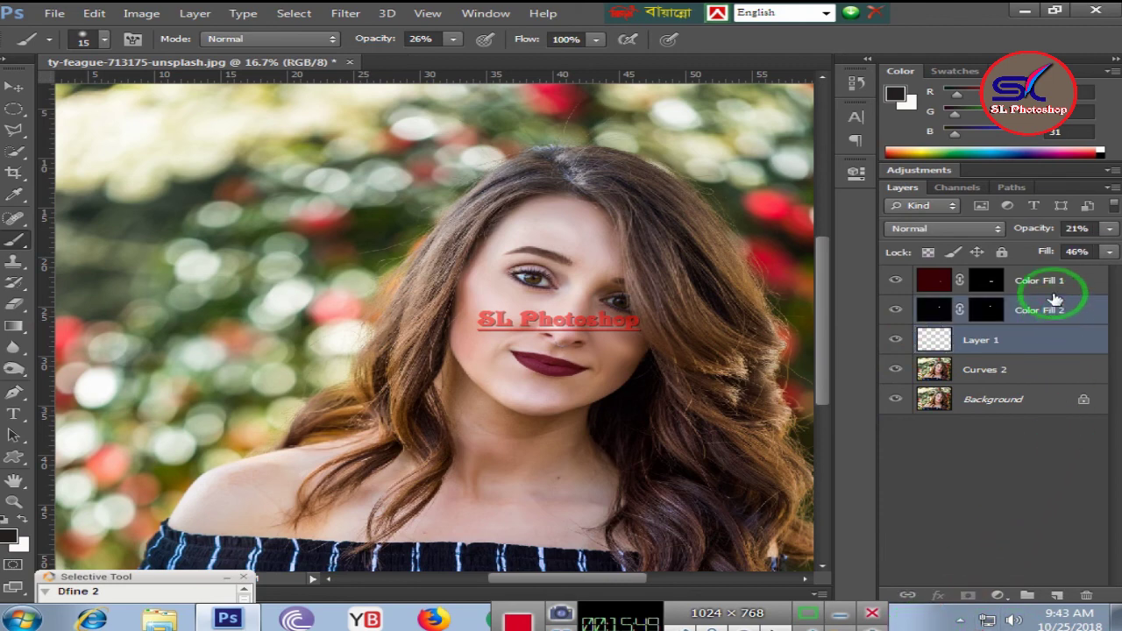
pyautogui.keyDown('ctrl'); pyautogui.click(1051, 282); pyautogui.keyUp('ctrl')
pyautogui.keyDown('ctrl'); pyautogui.click(1027, 372); pyautogui.keyUp('ctrl')
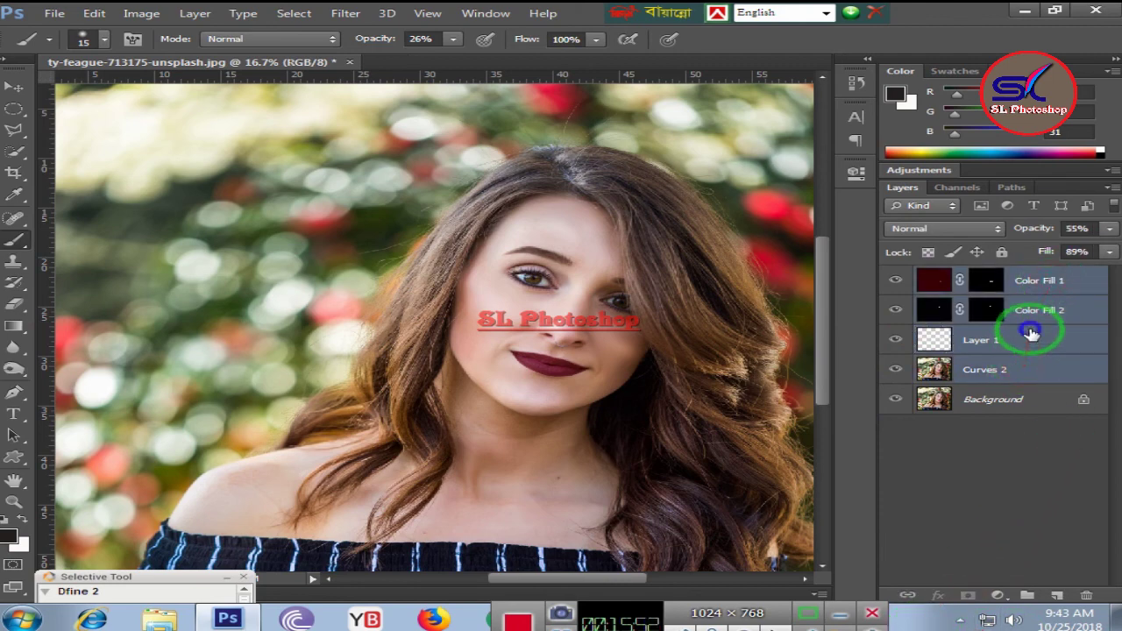
pyautogui.rightClick(1027, 326)
pyautogui.click(624, 437)
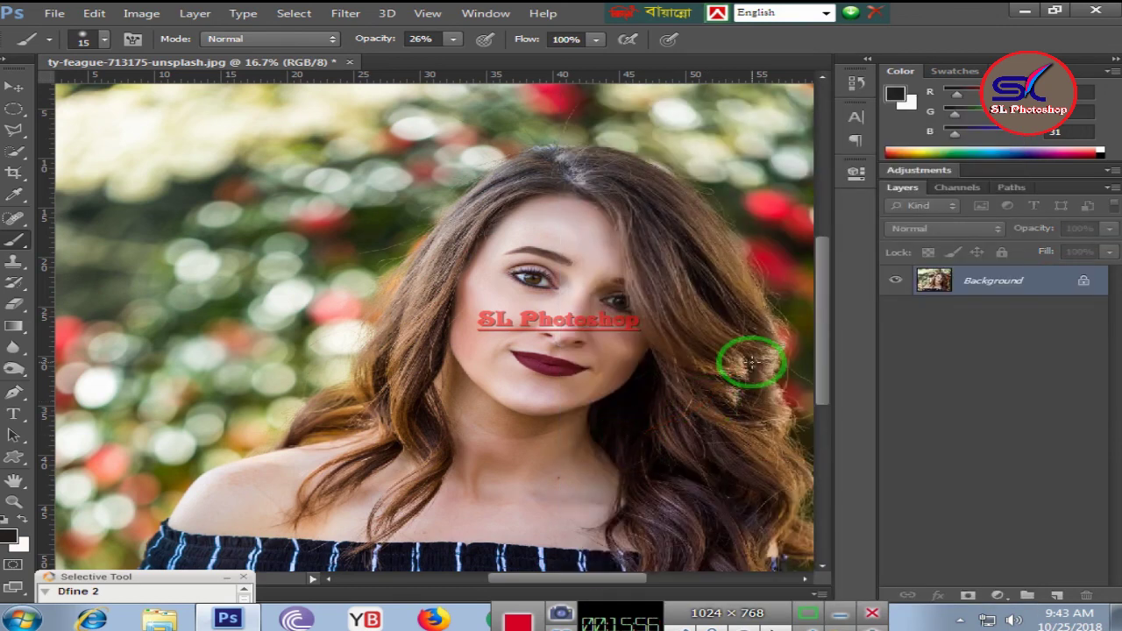
pyautogui.hotkey('ctrl', 'z')
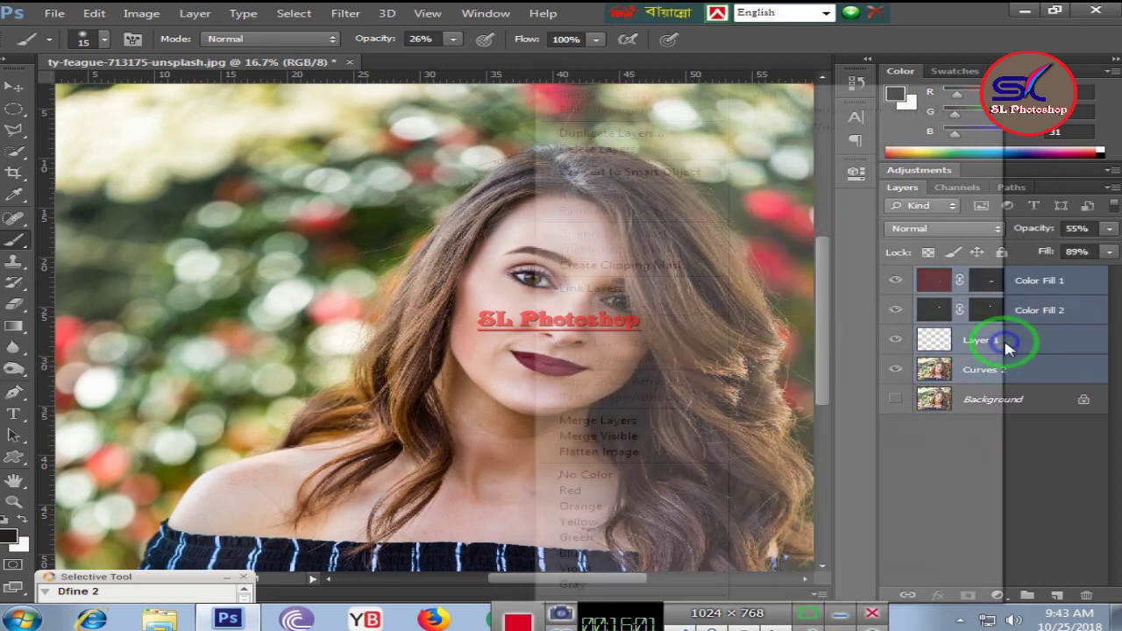
pyautogui.rightClick(1001, 339)
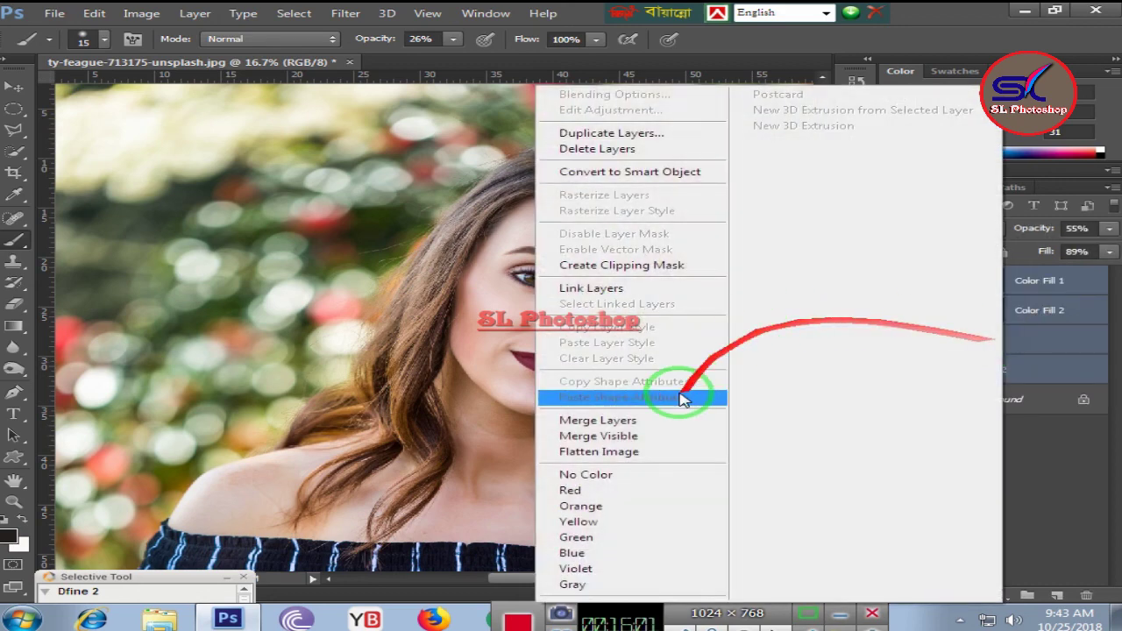
pyautogui.click(622, 435)
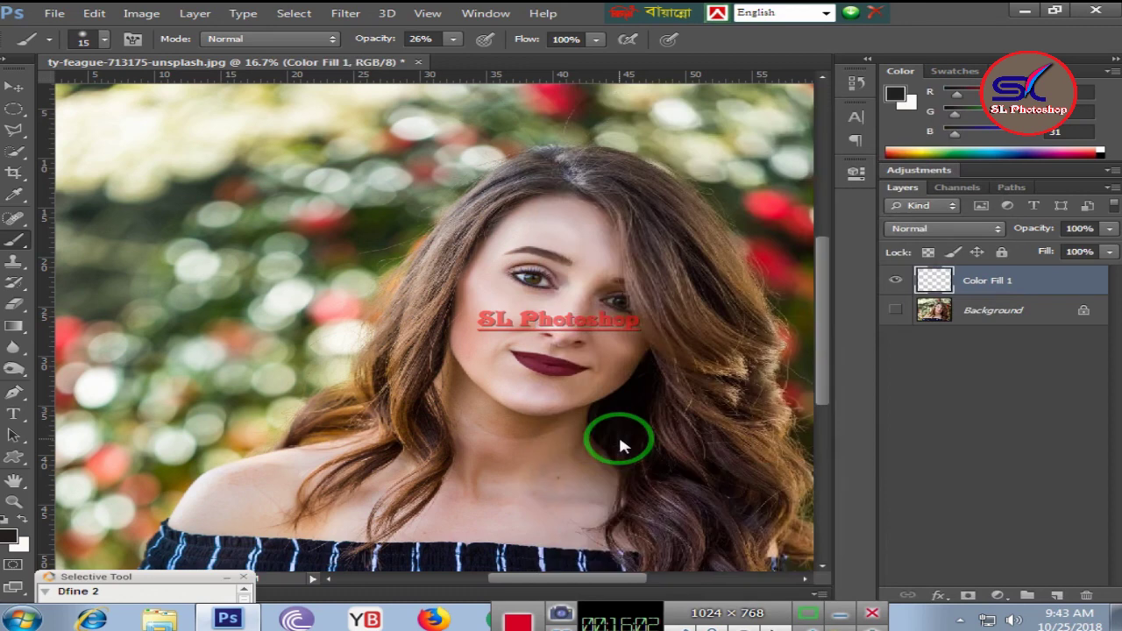
# Zoom to 50% on the face and toggle Color Fill 1 to compare the retouch with the original.
pyautogui.click(896, 280)
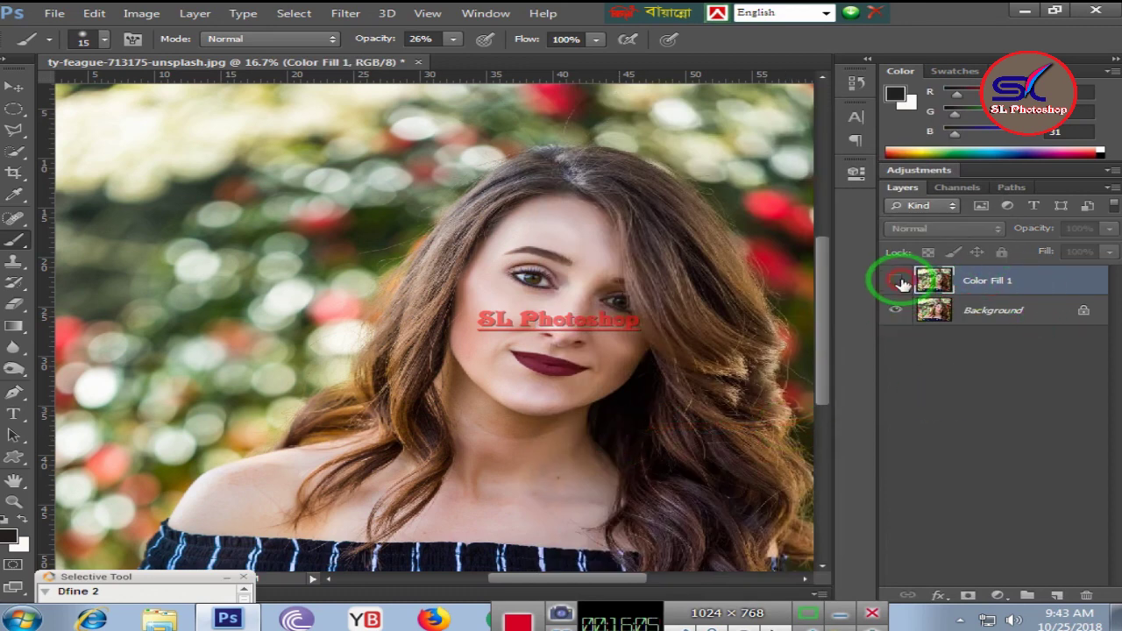
pyautogui.click(895, 281)
pyautogui.hotkey('ctrl', '+')
pyautogui.hotkey('ctrl', '+')
pyautogui.hotkey('ctrl', '+')
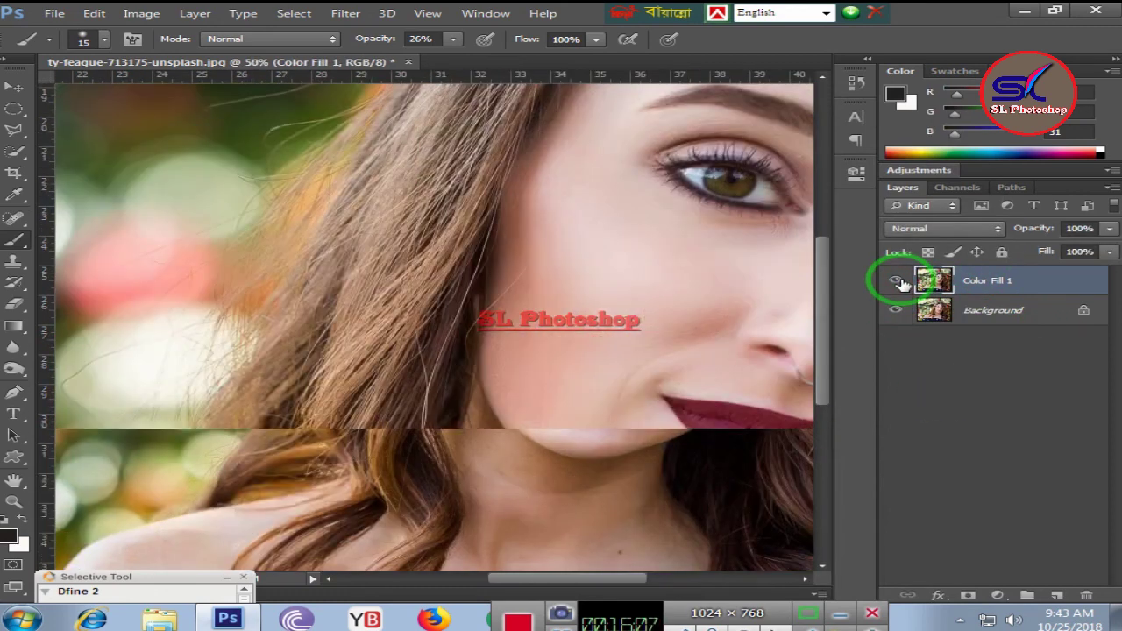
pyautogui.moveTo(543, 582); pyautogui.dragTo(594, 581)
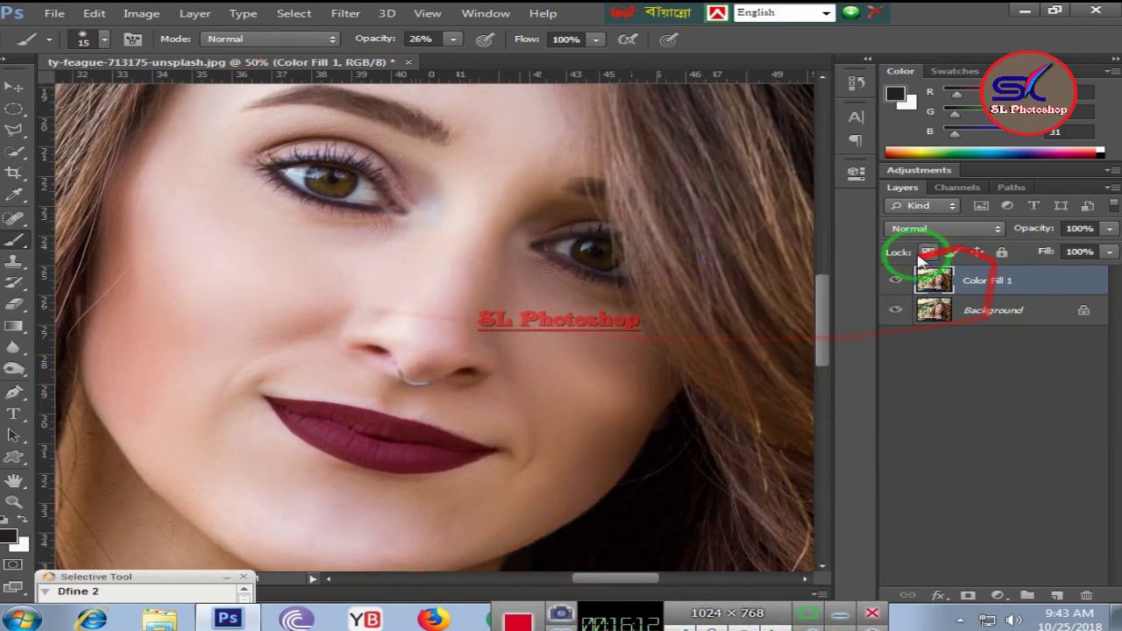
pyautogui.click(895, 282)
pyautogui.click(895, 282)
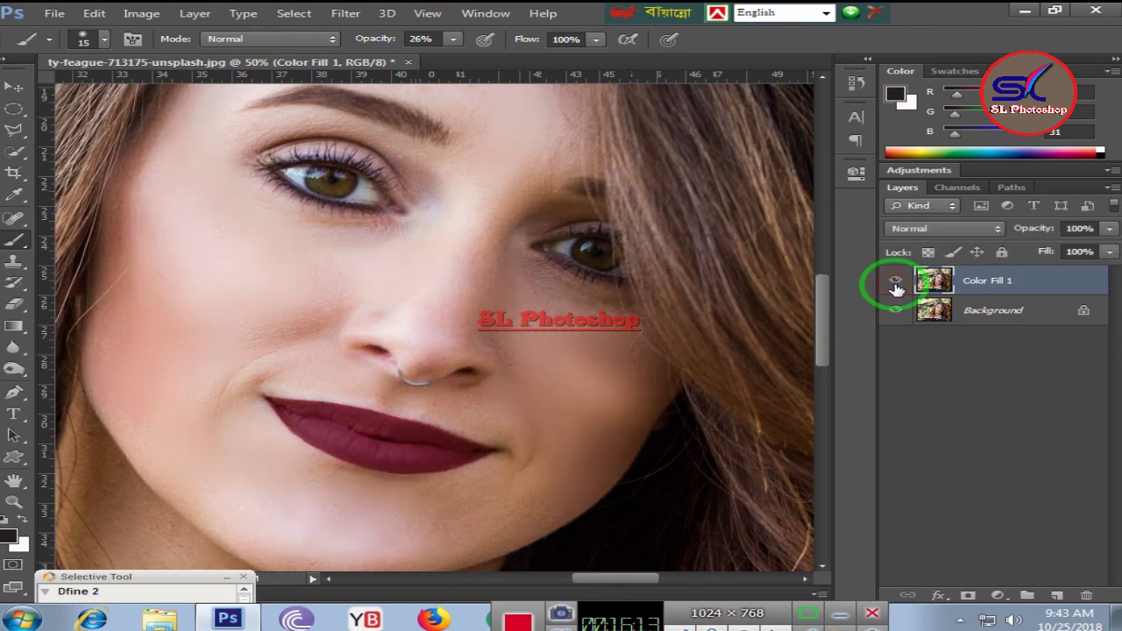
pyautogui.click(895, 281)
pyautogui.click(895, 281)
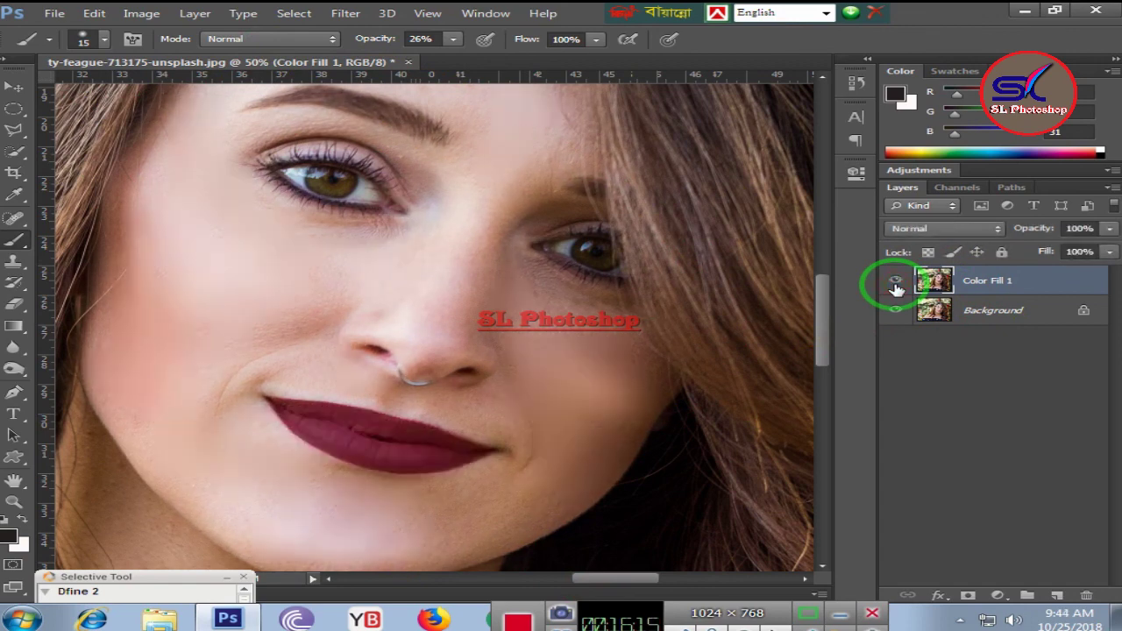